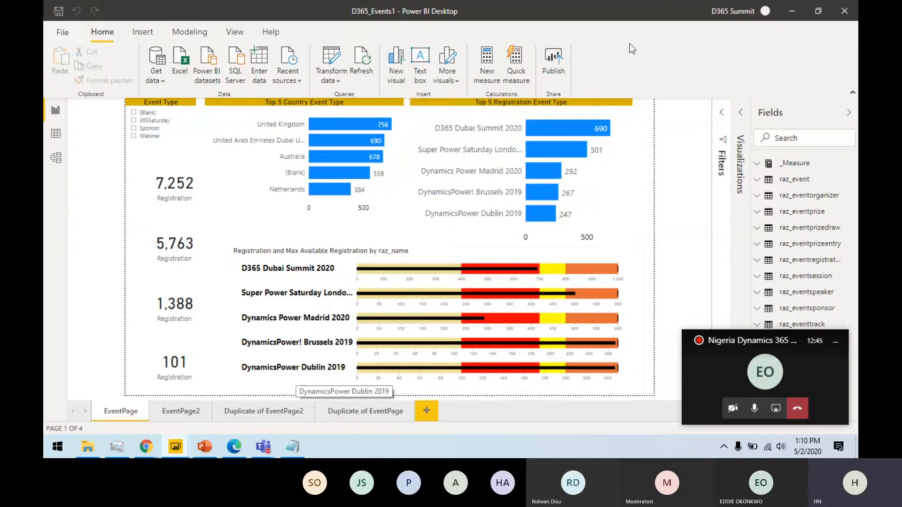
Step: Minimize the D365_Events1 report and, in the blank report, find and connect to the Dynamics 365 (online) data source
click(792, 12)
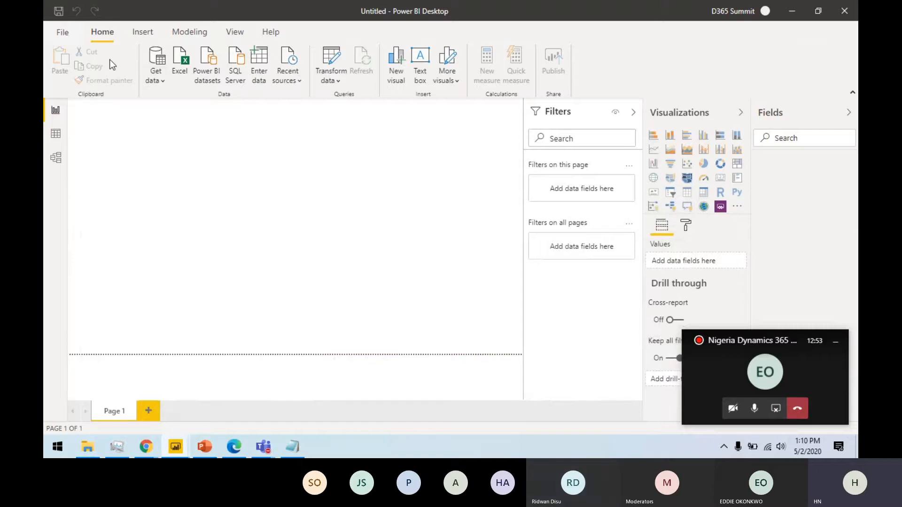
click(159, 83)
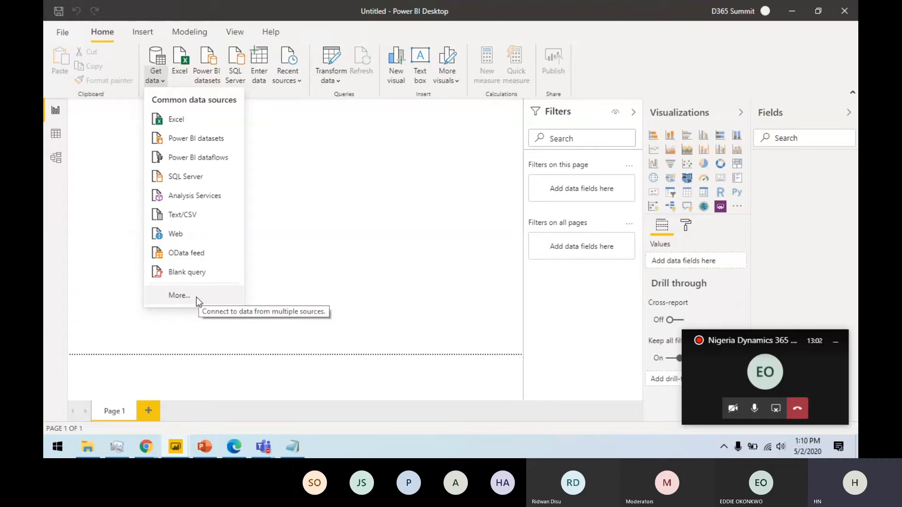
click(178, 296)
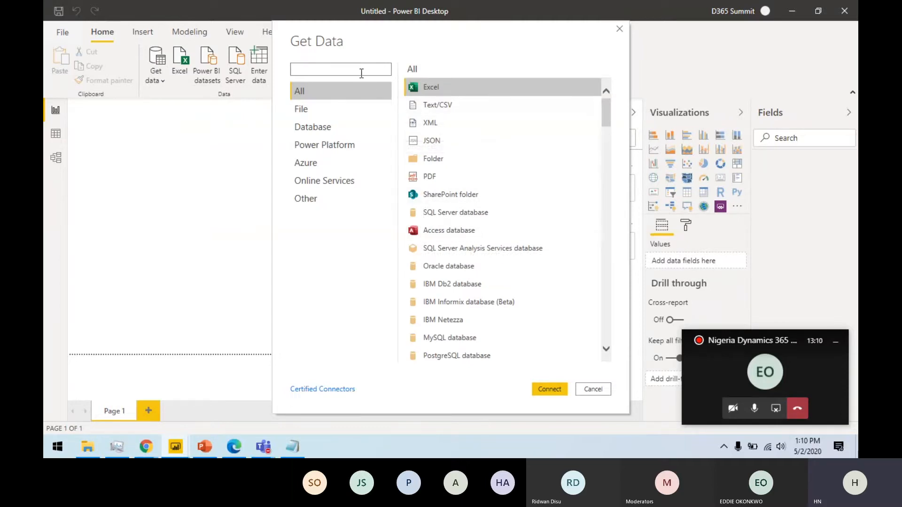
text(Dynamic)
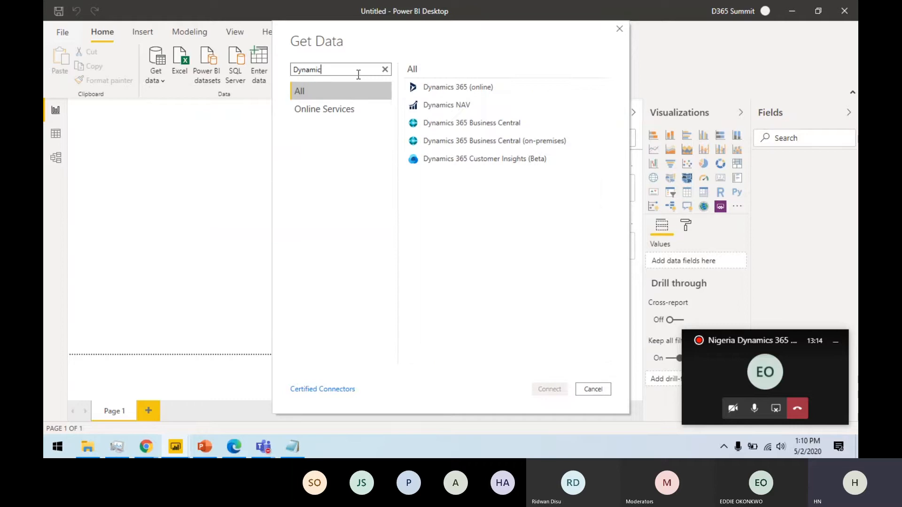
click(495, 88)
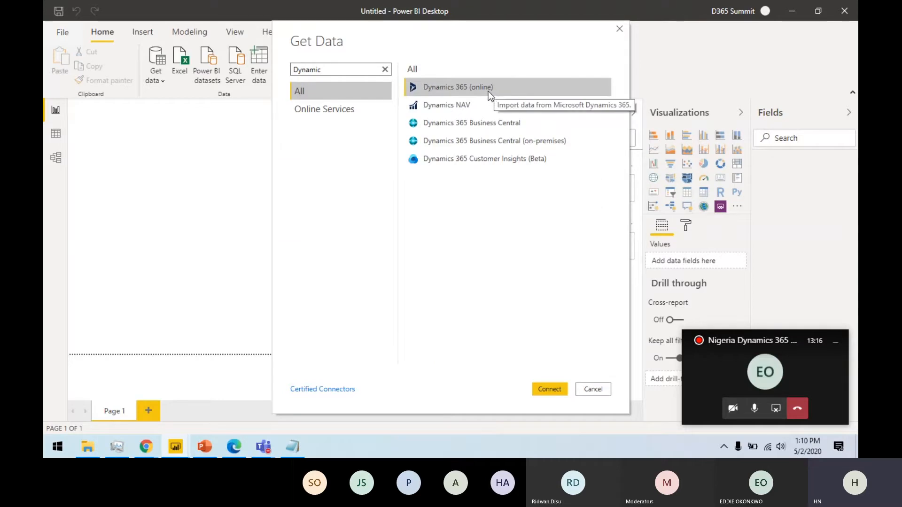
click(293, 447)
click(292, 447)
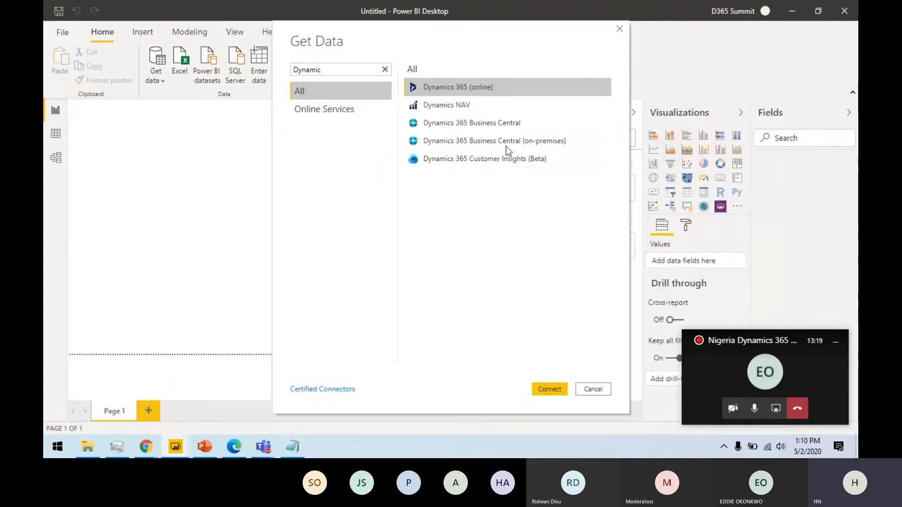
click(553, 387)
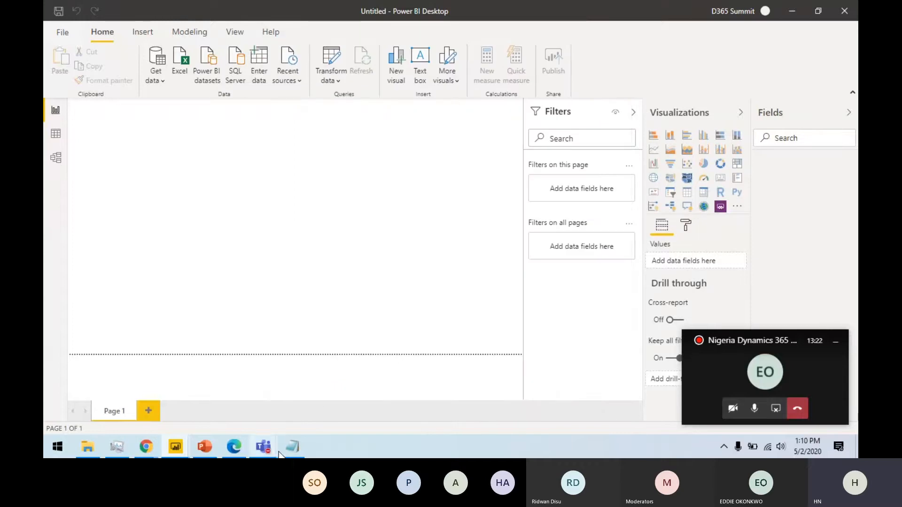
click(292, 447)
drag(415, 165, 207, 170)
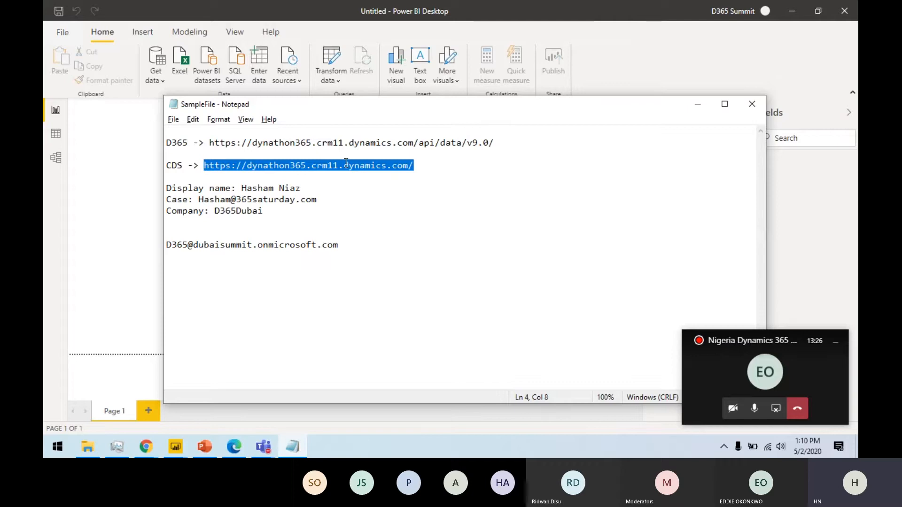
click(292, 447)
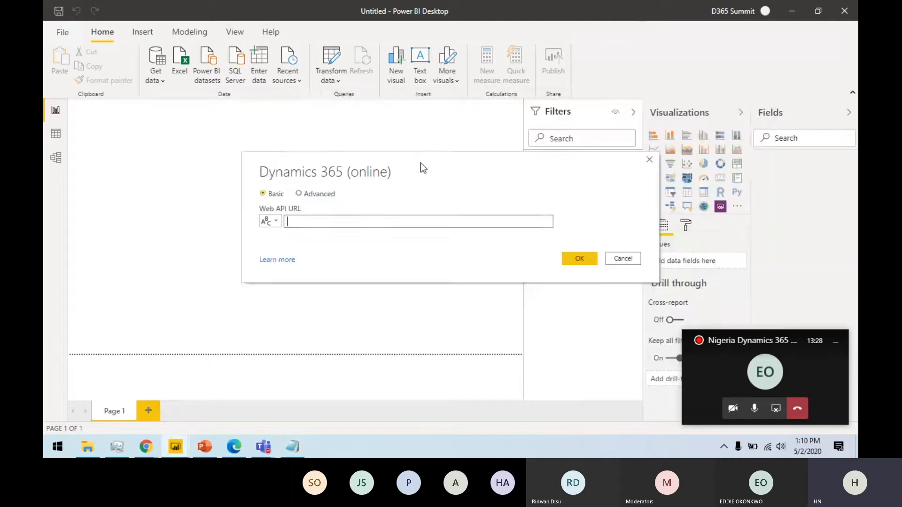
click(384, 222)
text(https://dynathon365.crm11.dynamics.com/)
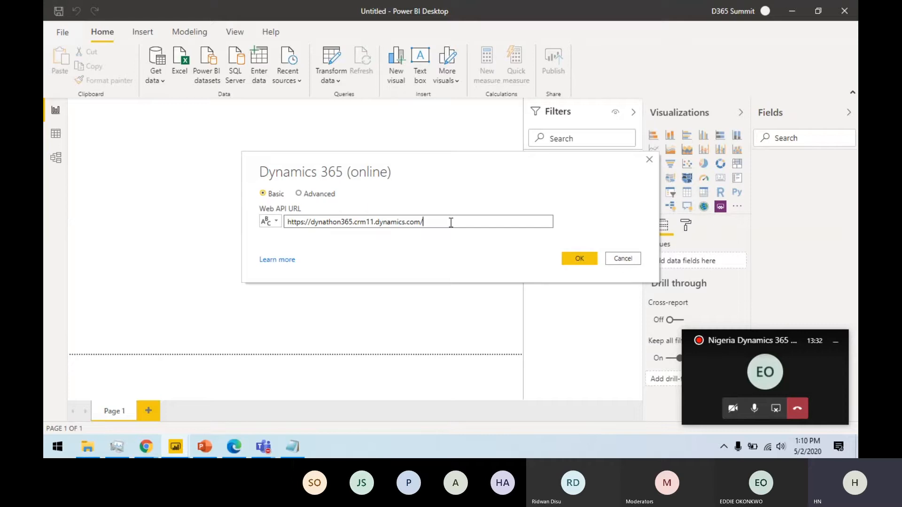
Step: Compare the Basic and Advanced URL modes and cut the entered Web API URL to check the expected address format
click(299, 194)
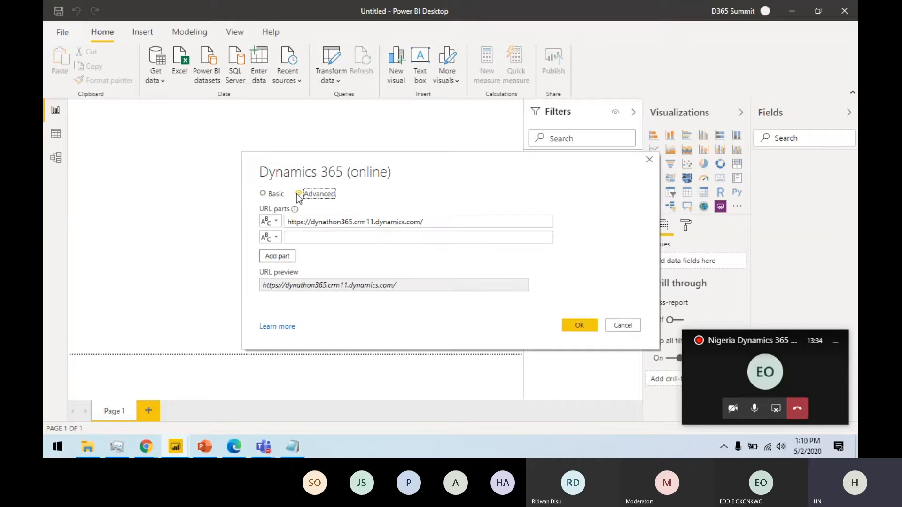
click(263, 194)
drag(477, 221, 204, 225)
key(ctrl+c)
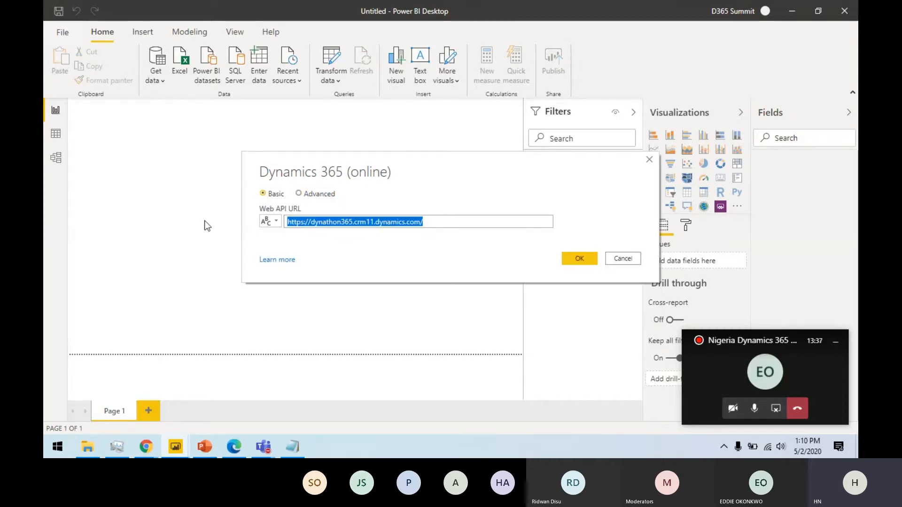
key(BackSpace)
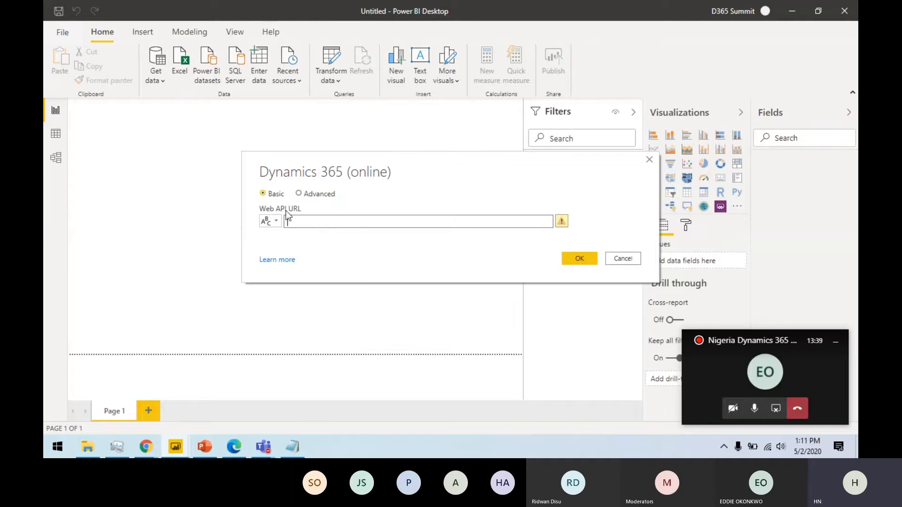
click(300, 195)
click(263, 194)
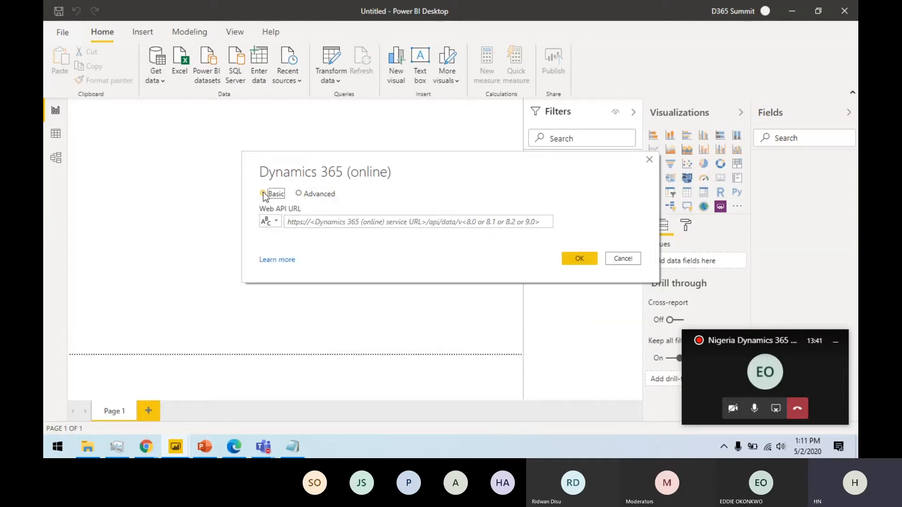
click(426, 222)
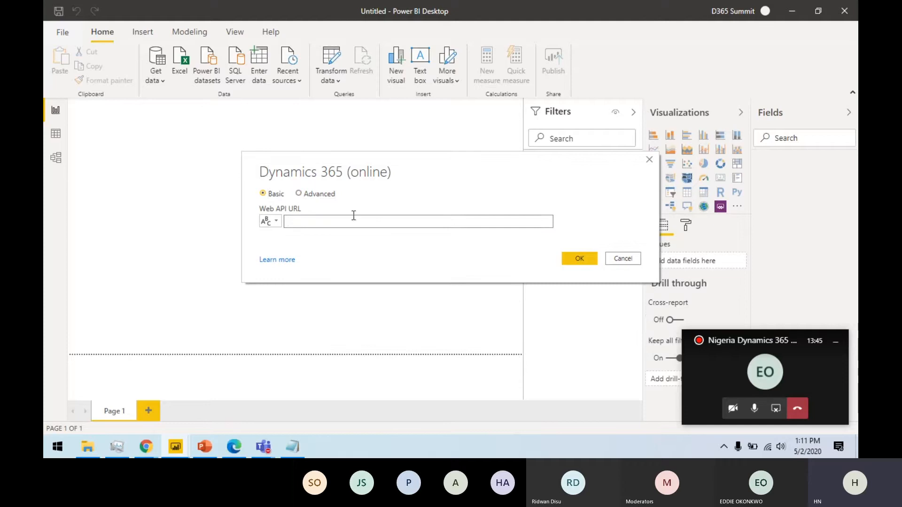
click(299, 194)
click(263, 193)
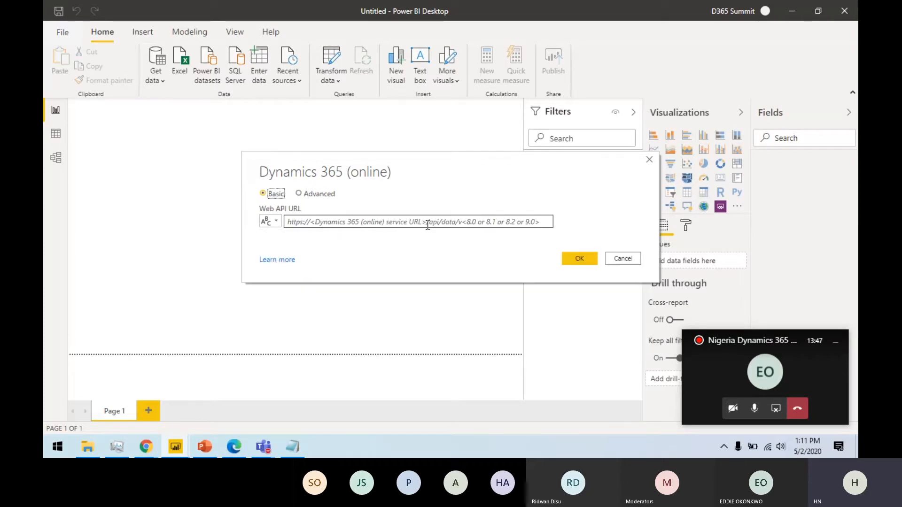
click(490, 224)
key(ctrl+v)
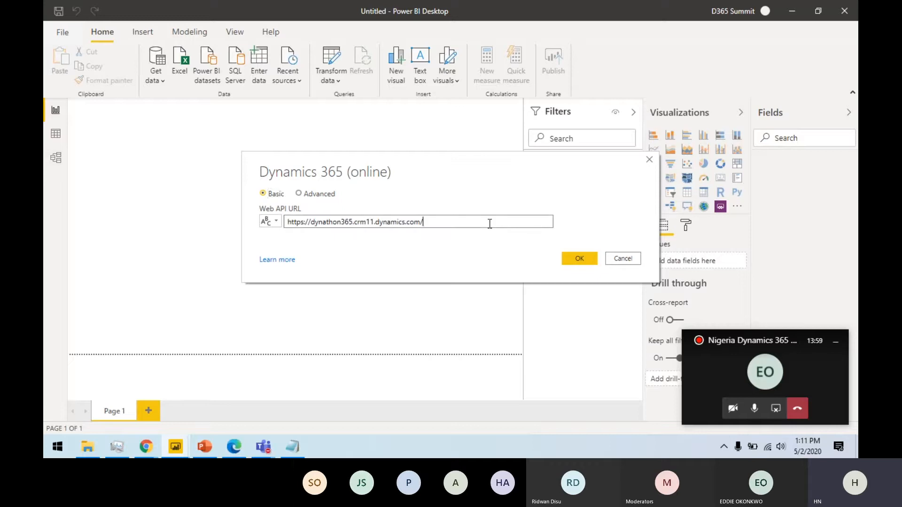
text(api/data/v9.0/)
click(577, 257)
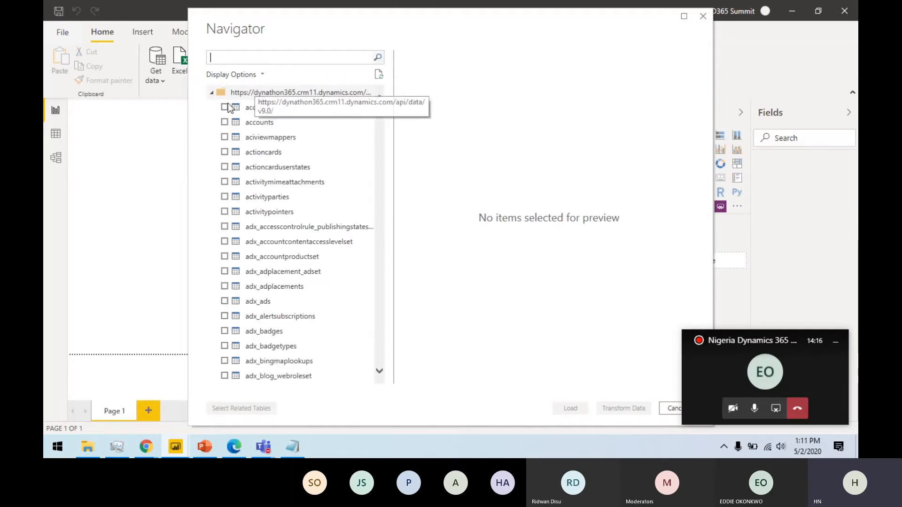
Step: Browse the Dynamics 365 tables in the Navigator and filter the list by raz_
scroll(307, 238, down, 20)
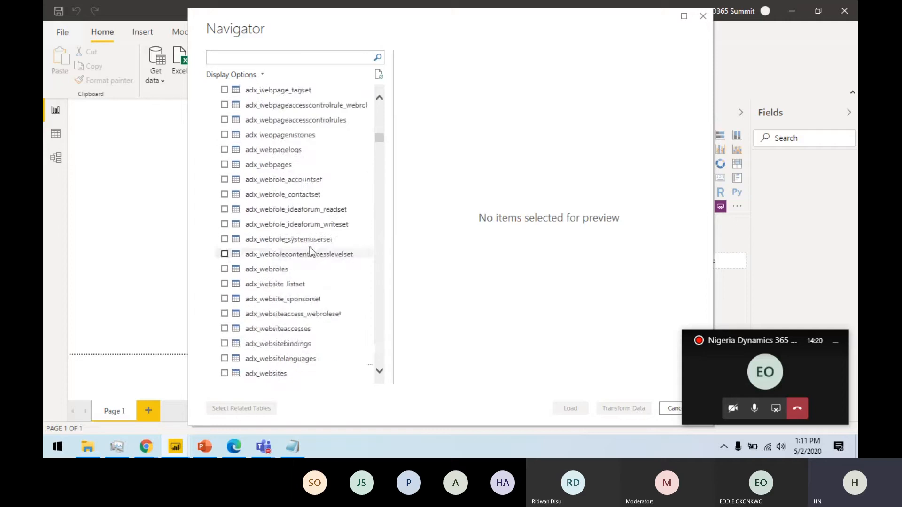
drag(379, 137, 382, 290)
scroll(304, 284, down, 5)
scroll(305, 283, down, 2)
click(270, 60)
text(raz_)
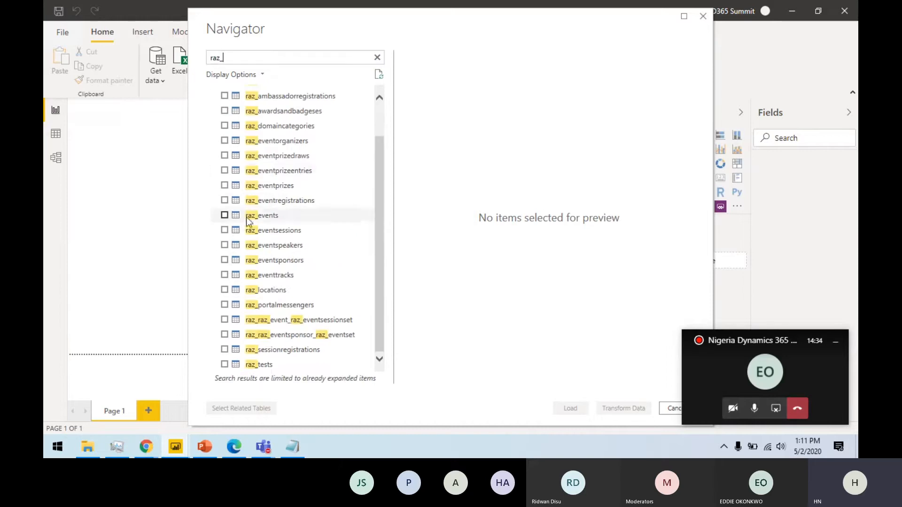
Step: Preview the raz_events, raz_eventsessions and raz_eventspeakers tables, and cancel the Navigator without loading them
click(225, 215)
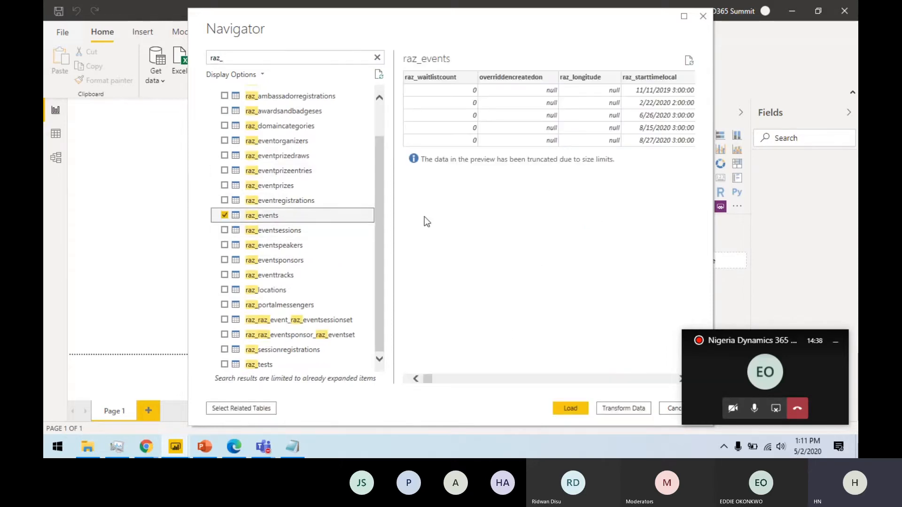
click(225, 230)
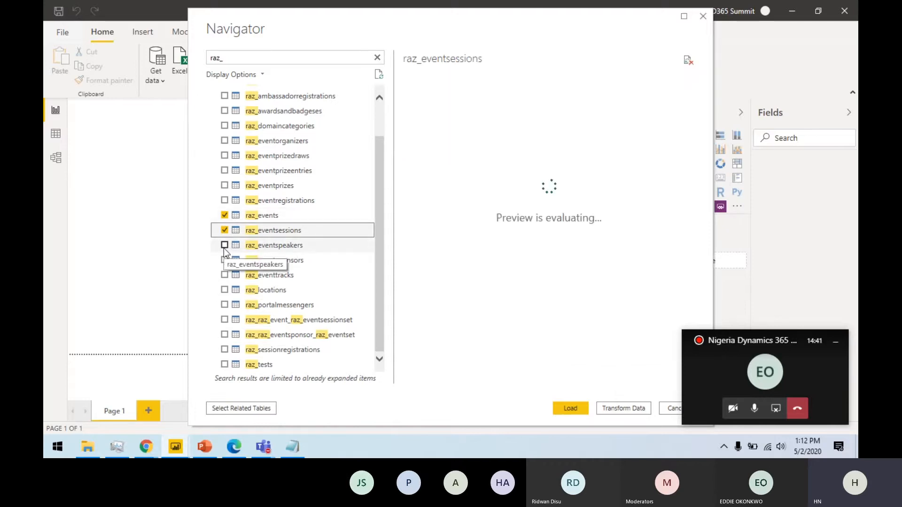
click(225, 245)
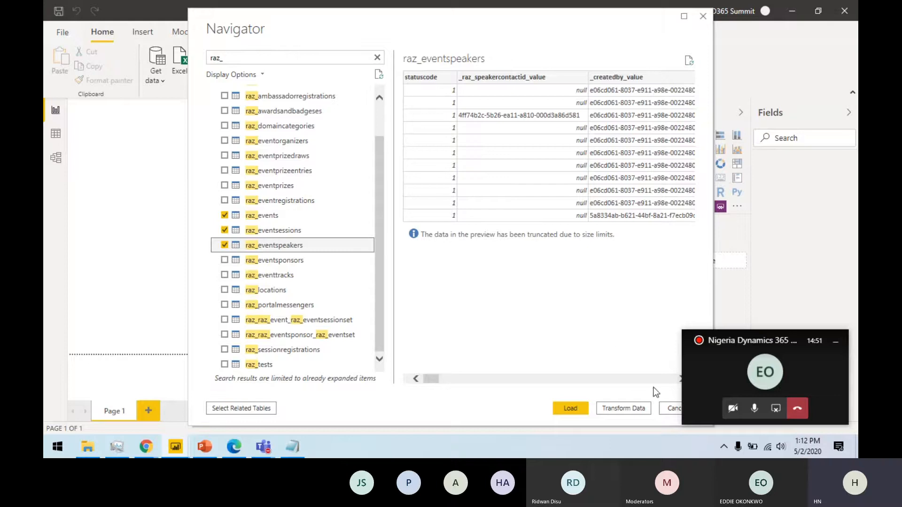
click(664, 412)
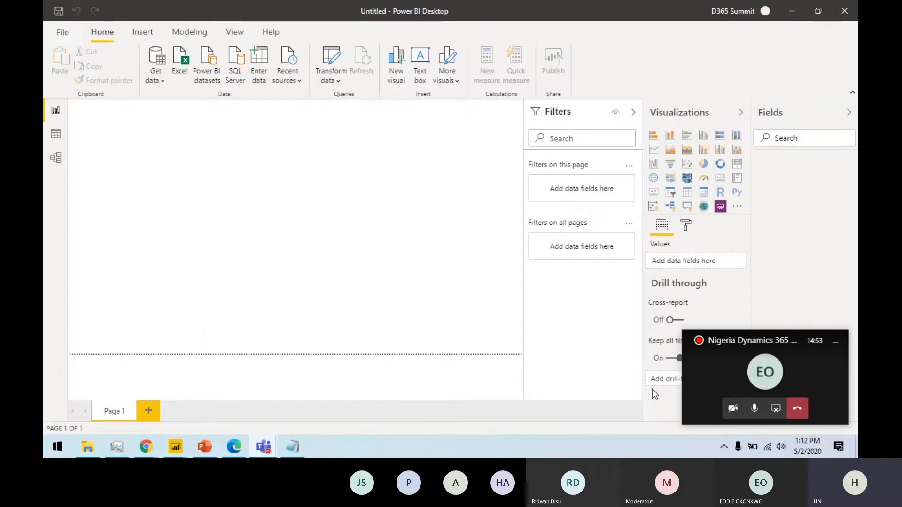
Step: Search the available data sources for "common" and connect to Common Data Service
click(159, 80)
click(195, 298)
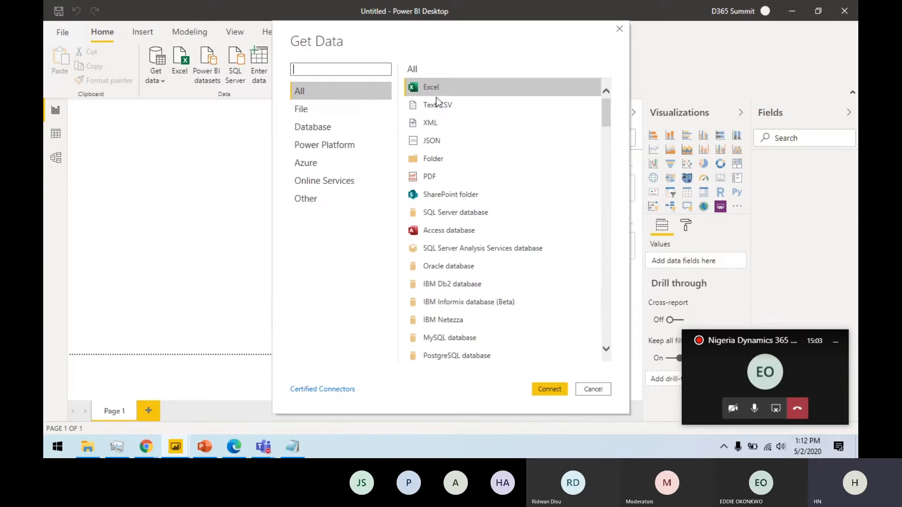
text(CDS)
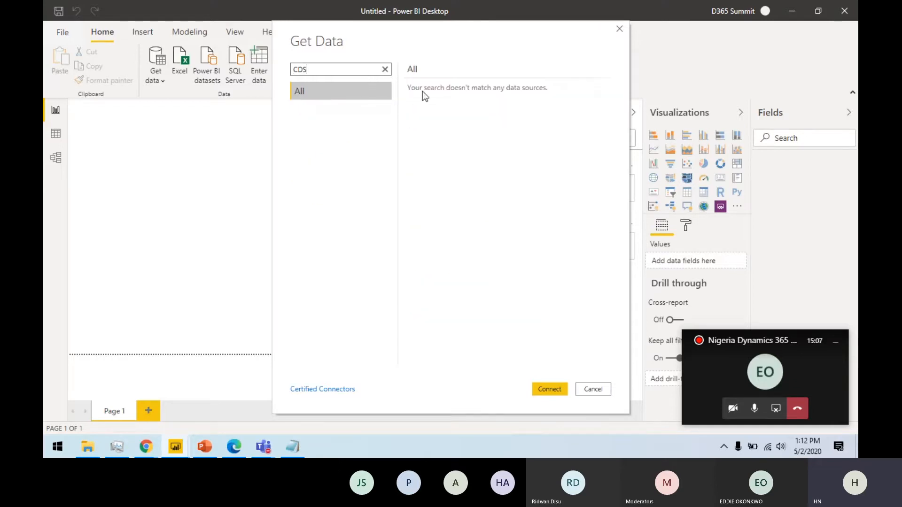
key(ctrl+a)
text(common)
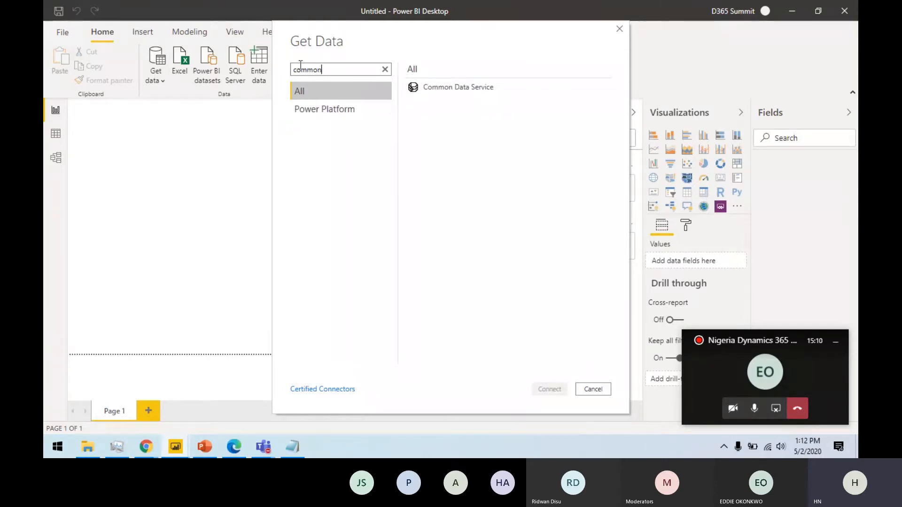
click(458, 86)
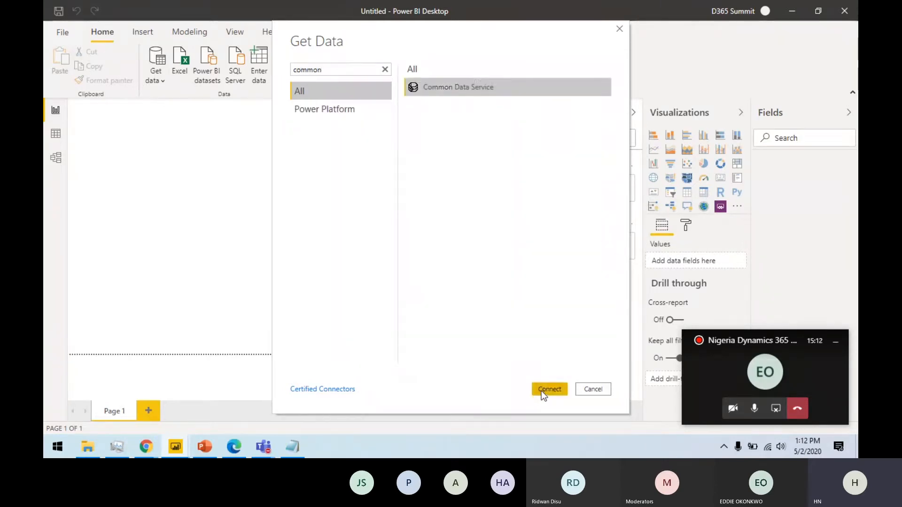
click(543, 394)
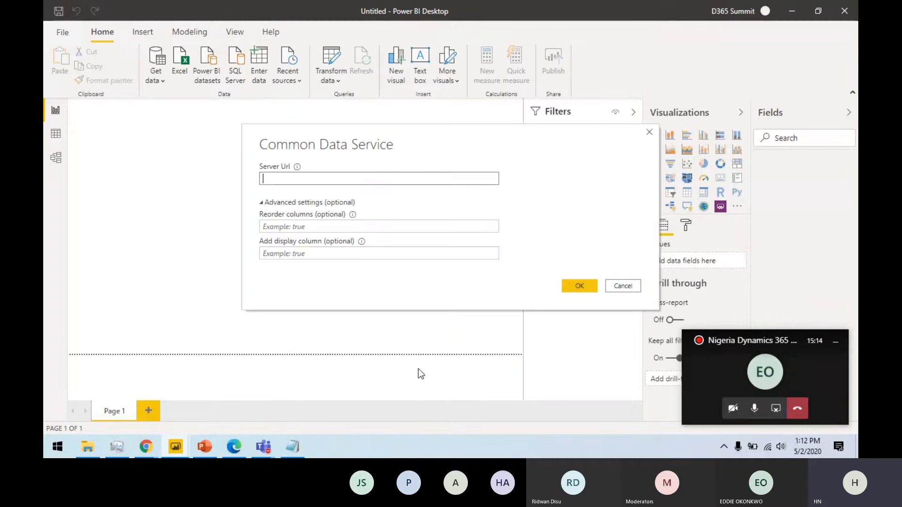
text(https://dynathon365.crm11.dynamics.com/)
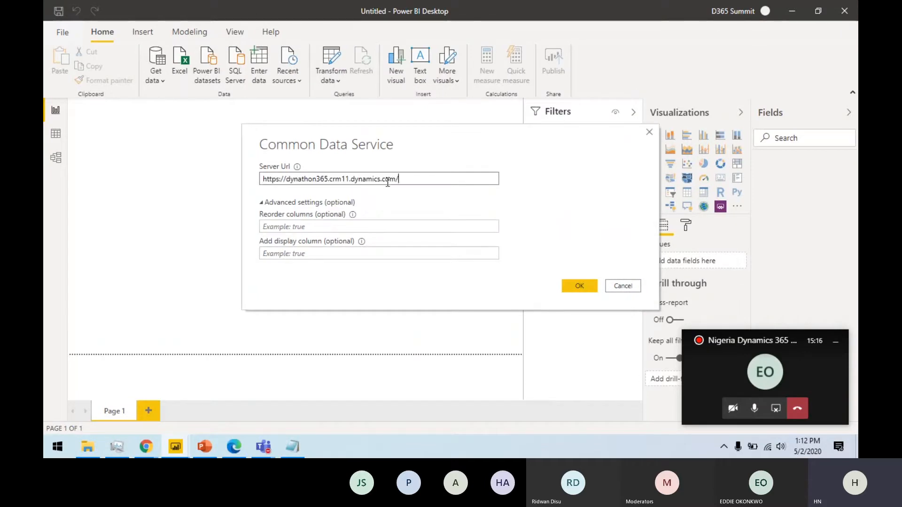
drag(420, 178, 225, 183)
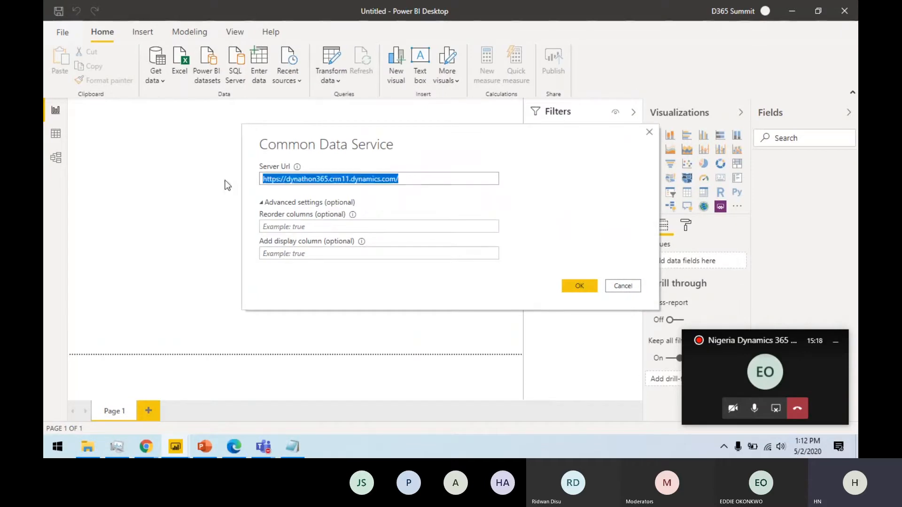
click(418, 204)
click(577, 287)
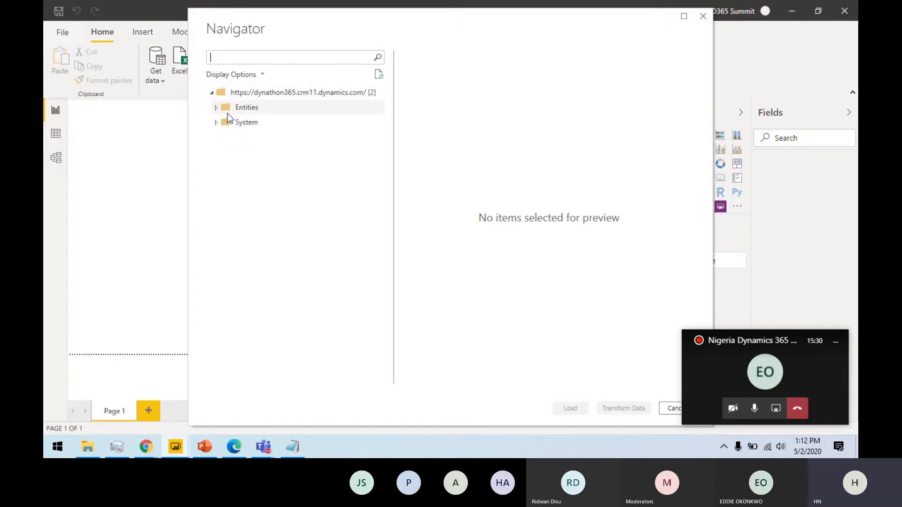
Step: Expand the Entities folder in the Navigator and filter its tables by raz_
click(216, 108)
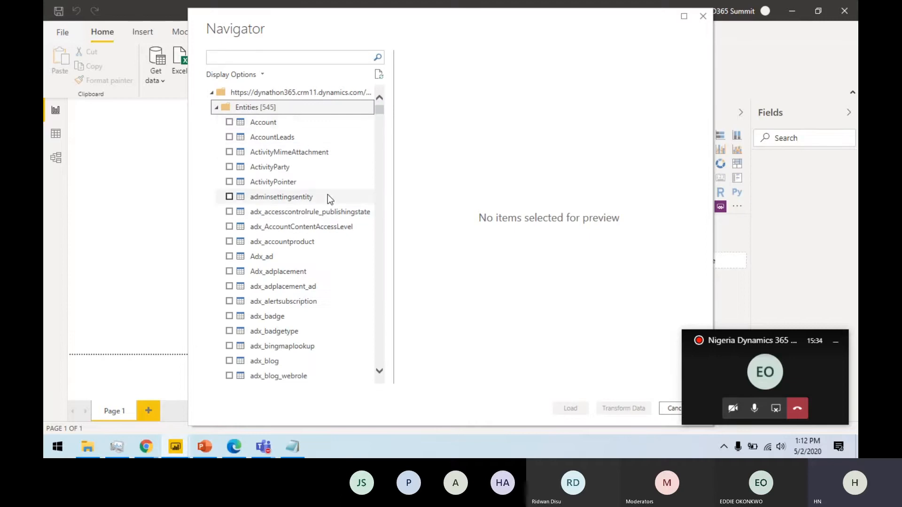
scroll(288, 267, down, 4)
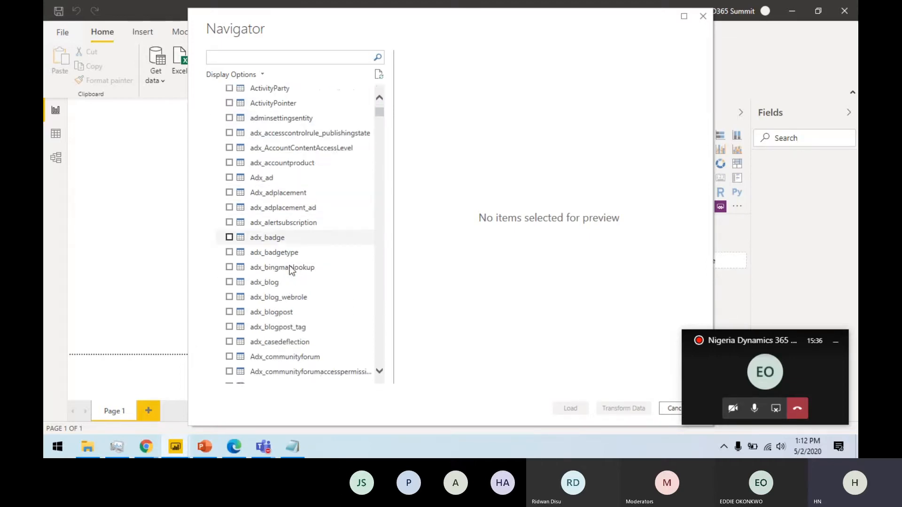
scroll(289, 266, up, 4)
click(294, 56)
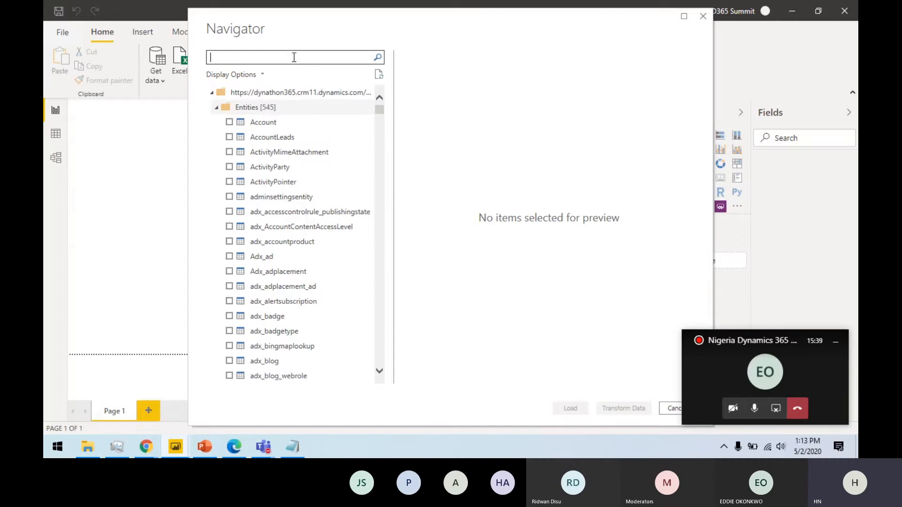
text(raz_)
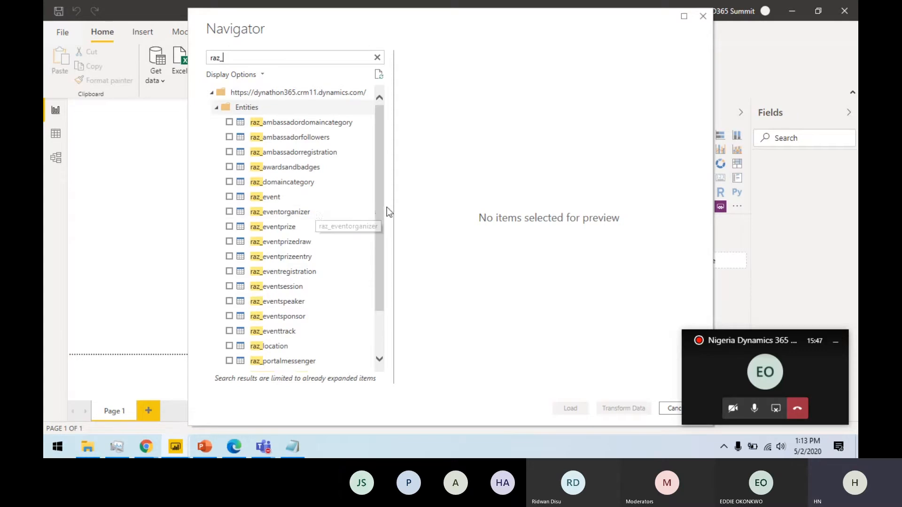
drag(377, 205, 379, 252)
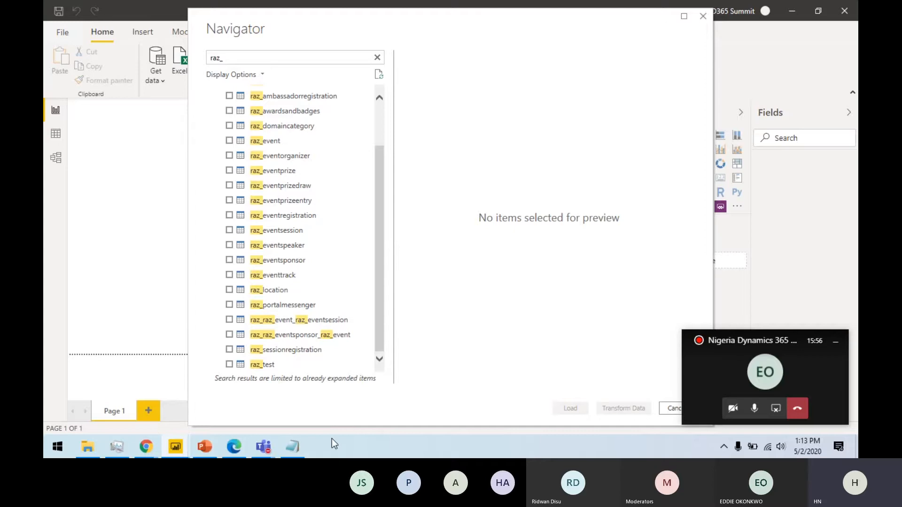
Step: Switch to the SampleFile notes in Notepad, try version 8 in the D365 API URL, and restore v9.0
click(295, 451)
drag(419, 144, 489, 145)
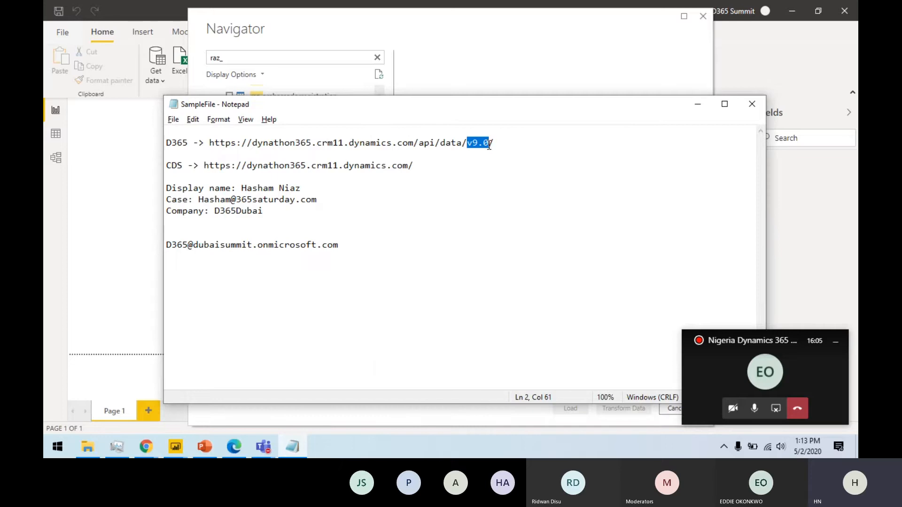
click(478, 143)
key(BackSpace)
text(8)
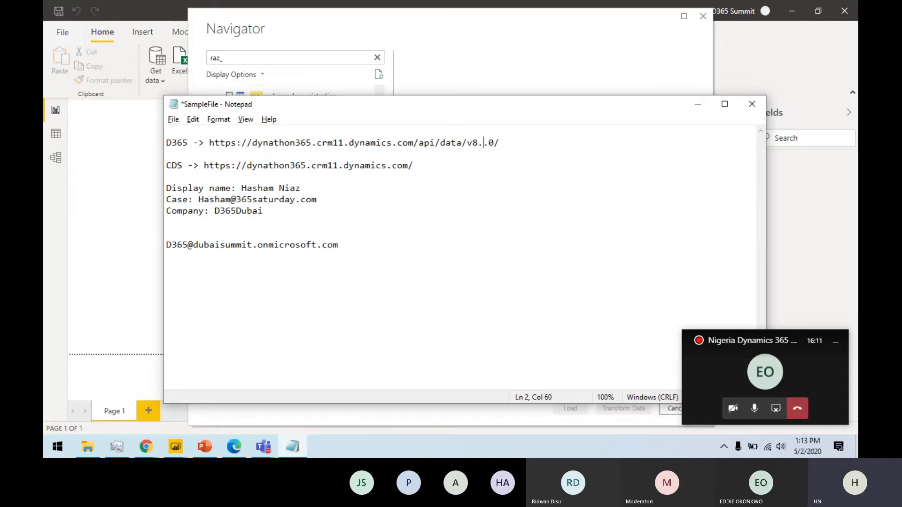
key(BackSpace)
text(9)
Step: Compare the CDS URL with the api/data/v9.0/ ending of the D365 URL, and return to the filtered Navigator list
mouse_move(203, 166)
mouse_down()
mouse_move(423, 165)
mouse_move(204, 162)
mouse_up()
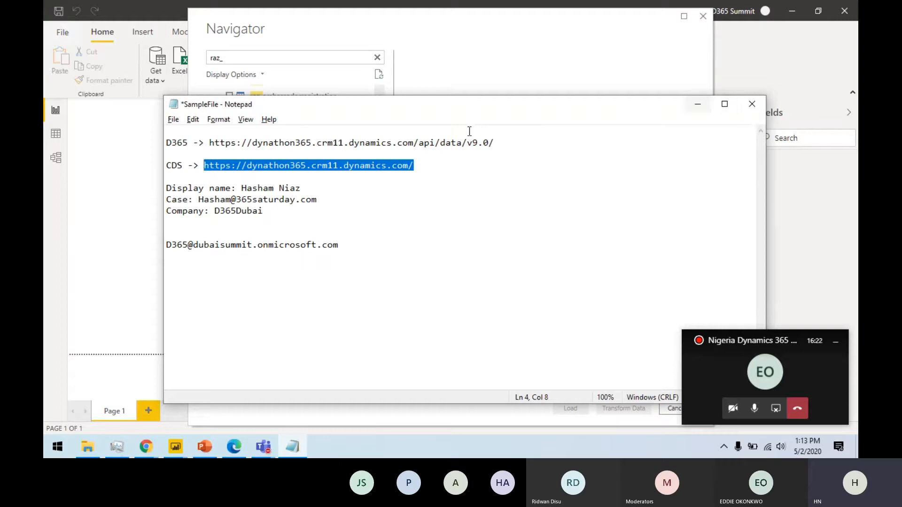
drag(419, 143, 505, 141)
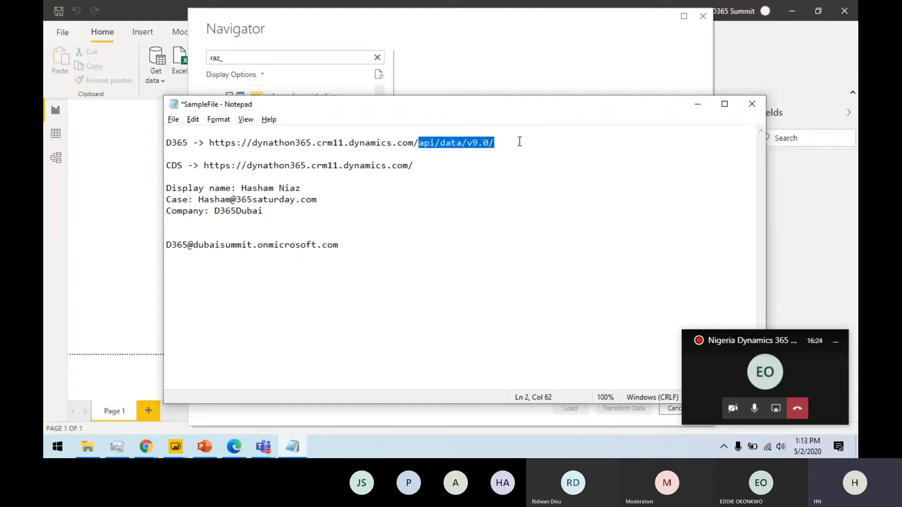
drag(413, 166, 204, 167)
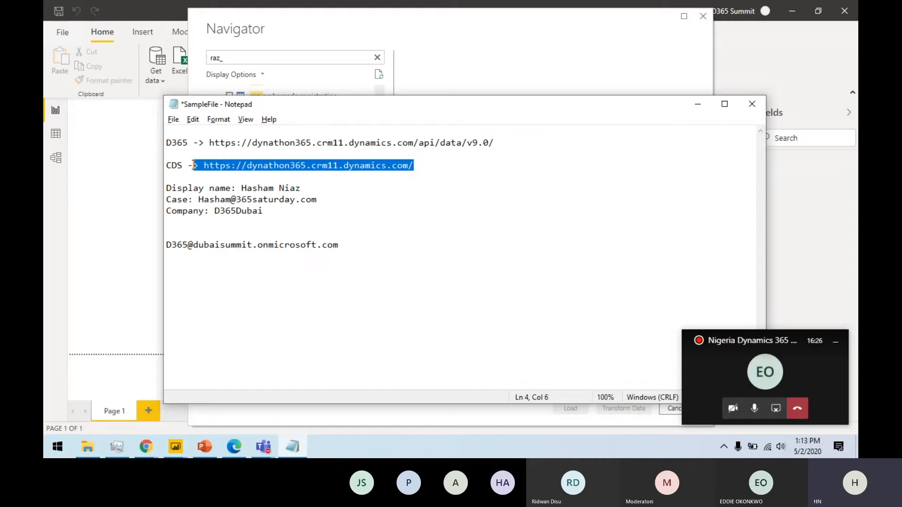
click(695, 106)
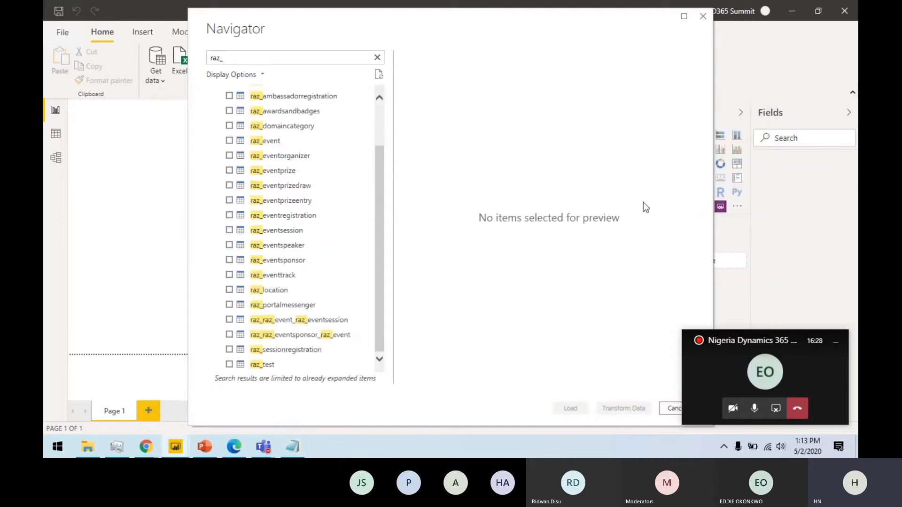
drag(376, 334, 382, 290)
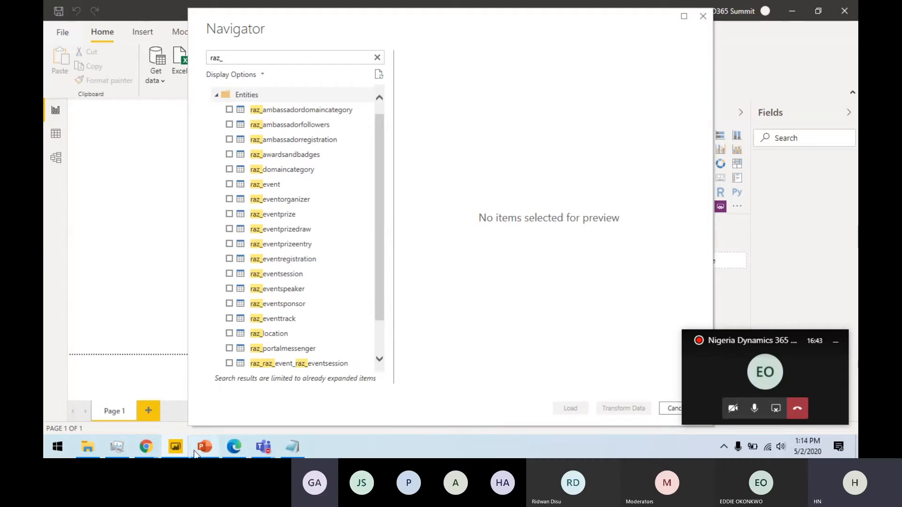
Step: Switch to the Teams meeting to check the unmuted participant's options, and return to the untitled Power BI Desktop report
click(239, 453)
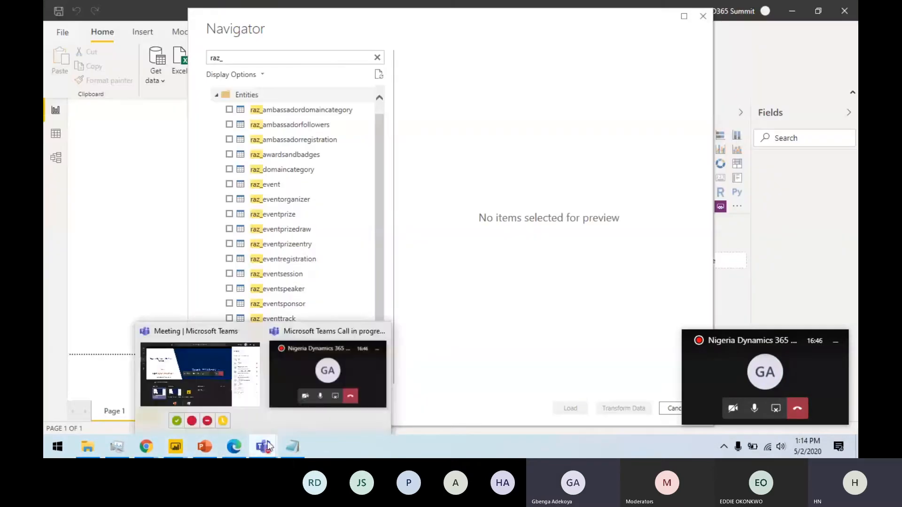
click(259, 396)
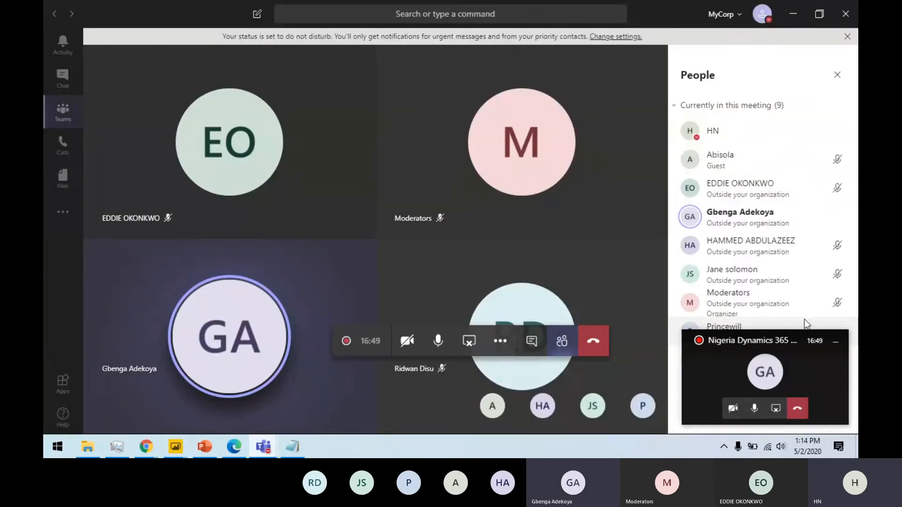
right_click(737, 227)
click(837, 221)
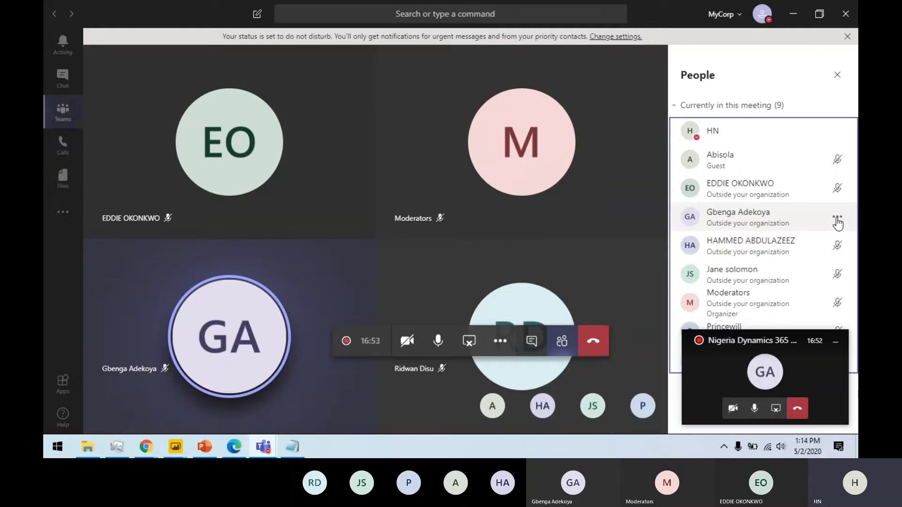
click(837, 220)
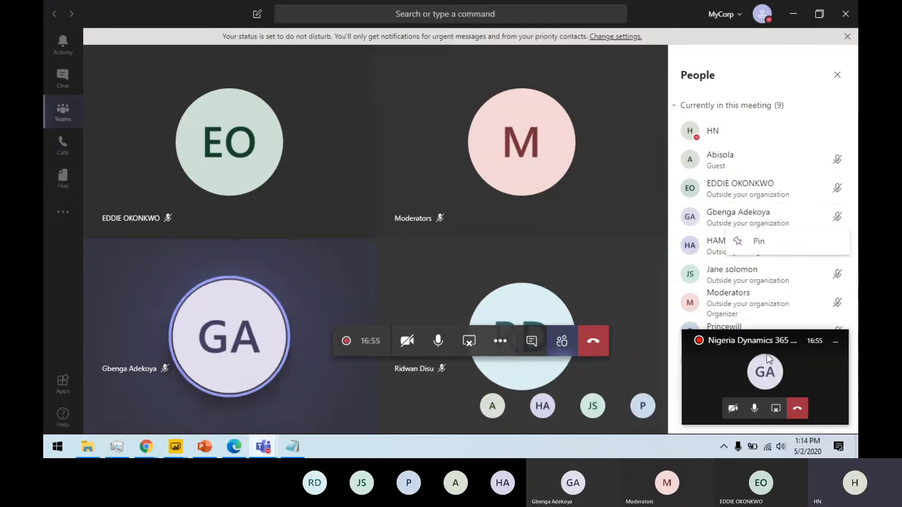
click(773, 63)
mouse_move(777, 342)
mouse_down()
mouse_move(769, 157)
mouse_move(789, 292)
mouse_move(780, 362)
mouse_move(779, 336)
mouse_up()
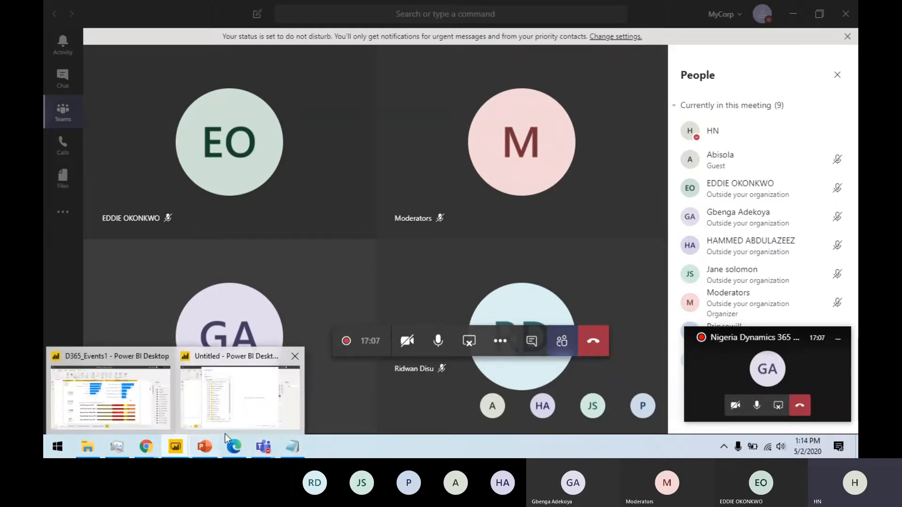
click(230, 423)
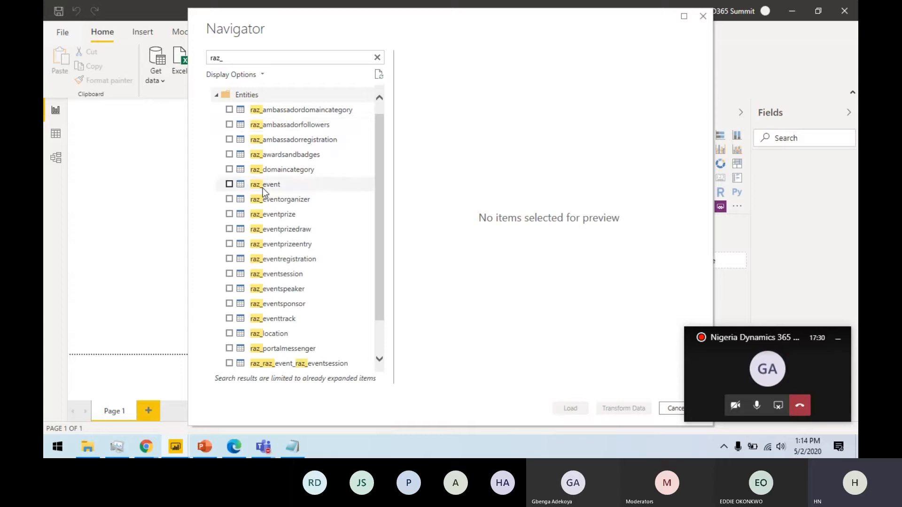
Step: Select the raz_event and raz_eventorganizer tables, and check which tables the D365_Events1 report uses
click(229, 184)
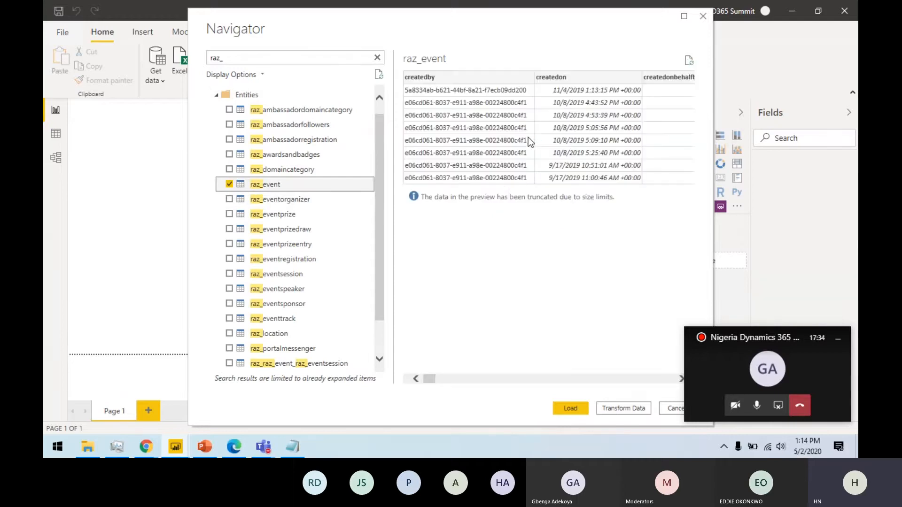
click(229, 199)
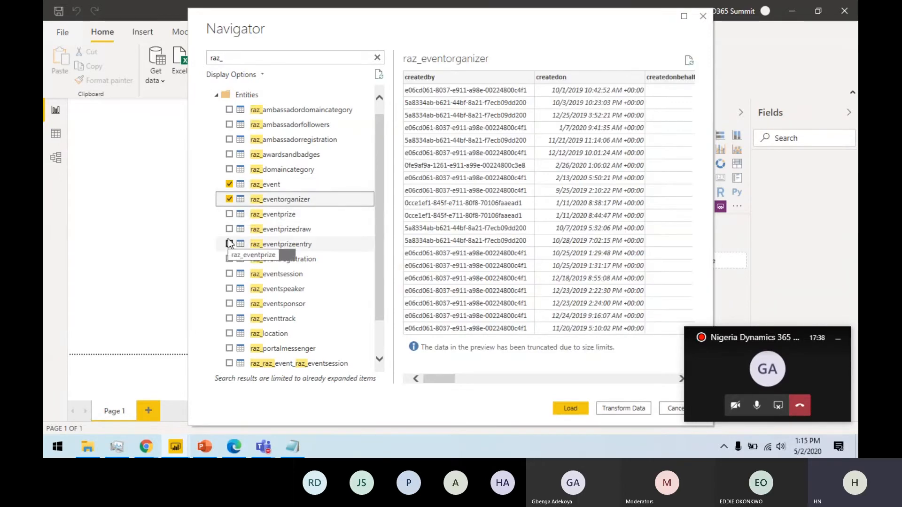
mouse_move(176, 446)
click(70, 395)
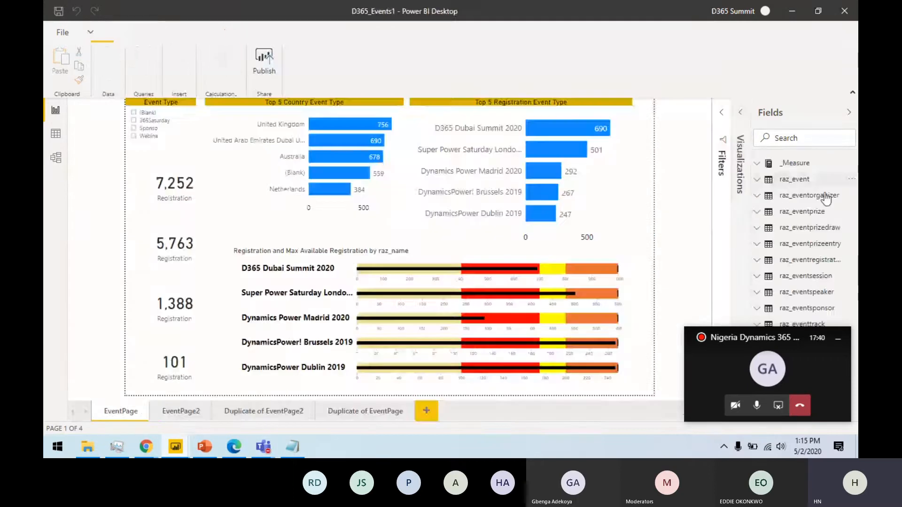
drag(784, 329, 643, 331)
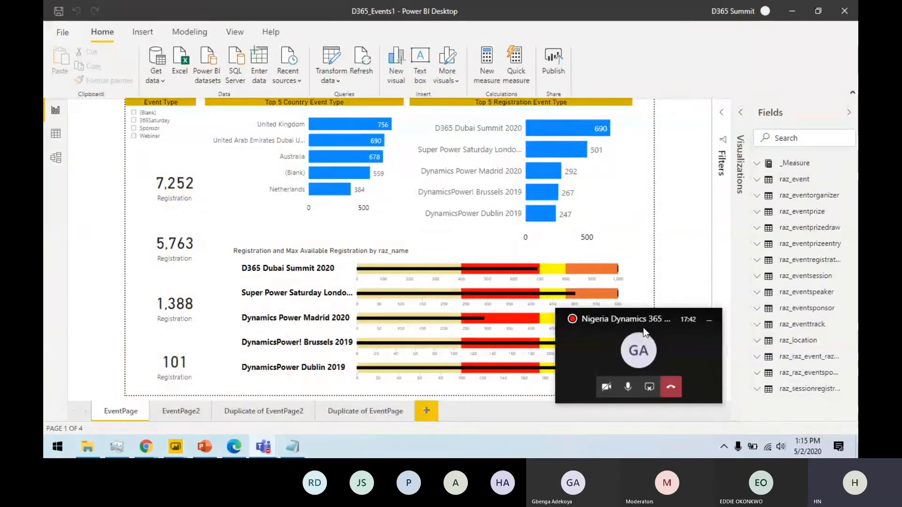
key(alt+Tab)
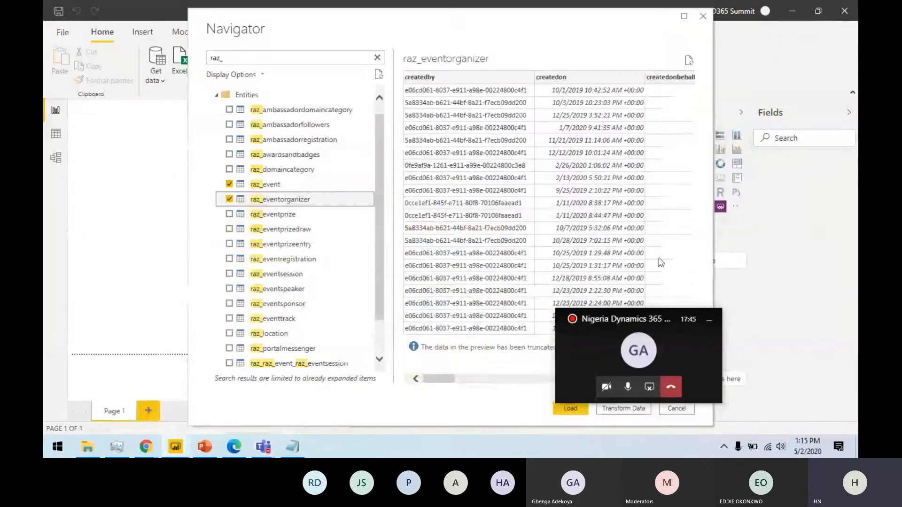
Step: Add raz_eventprize, raz_eventprizedraw, raz_eventprizeentry, raz_eventregistration, raz_eventsession, raz_eventspeaker, raz_eventsponsor and raz_eventtrack to the selected tables
click(229, 215)
click(229, 229)
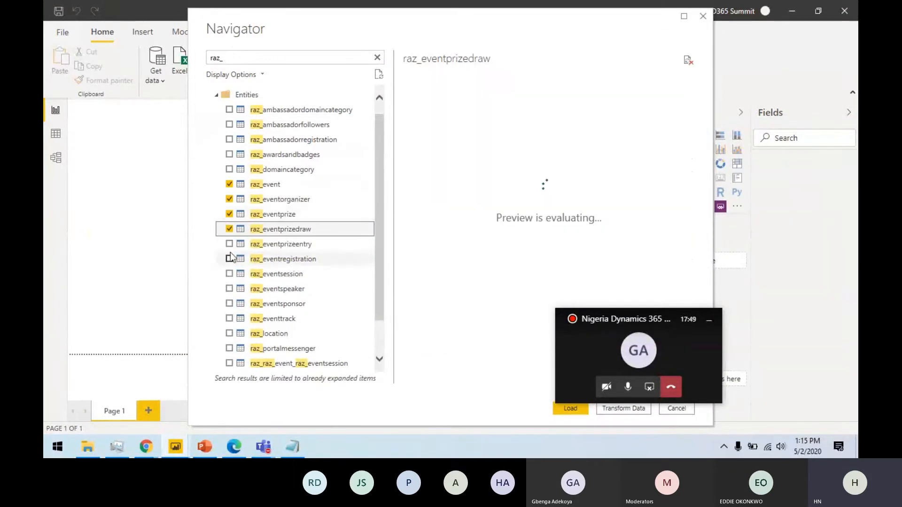
click(228, 244)
click(230, 259)
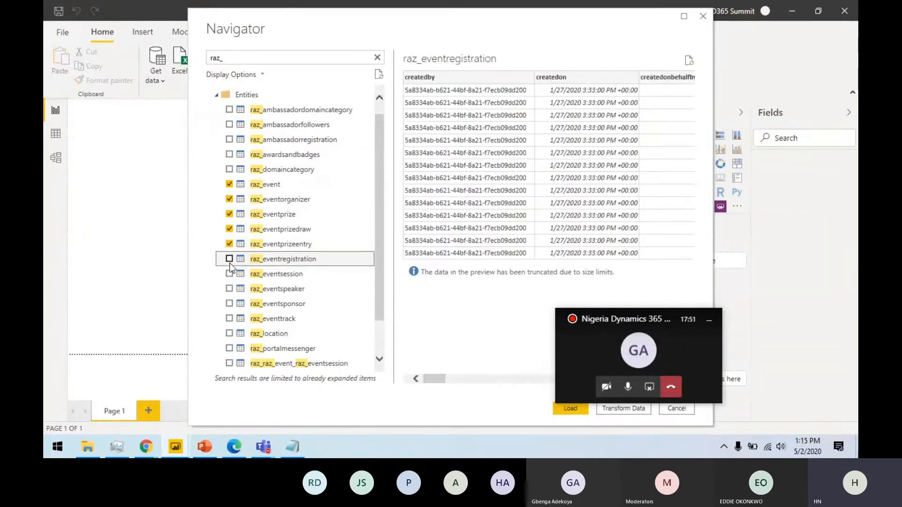
click(229, 274)
click(229, 289)
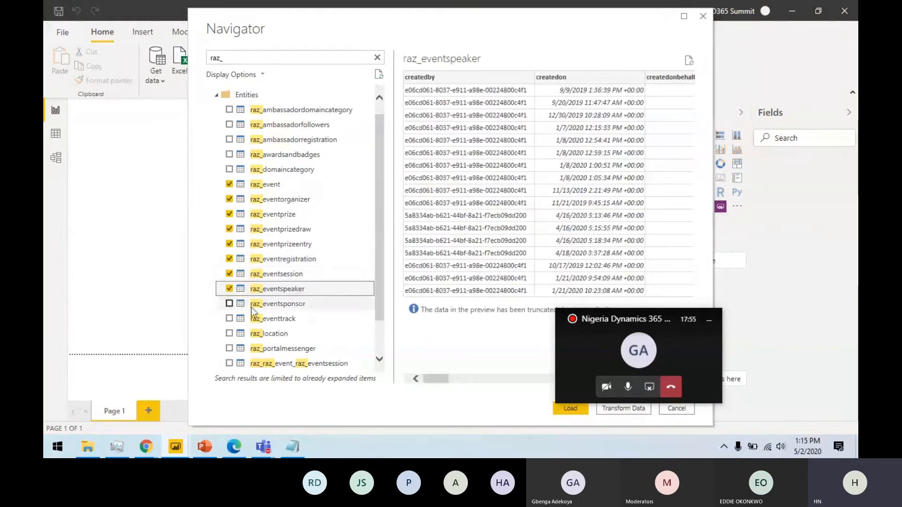
click(229, 304)
click(228, 319)
Step: Add raz_sessionregistration, raz_raz_event_raz_eventsession and raz_location to the selected tables
scroll(308, 250, down, 1)
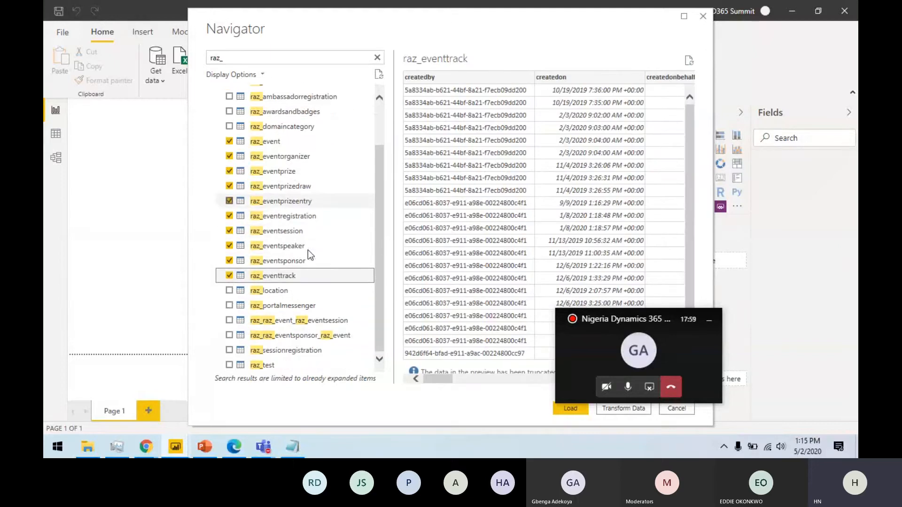
click(229, 349)
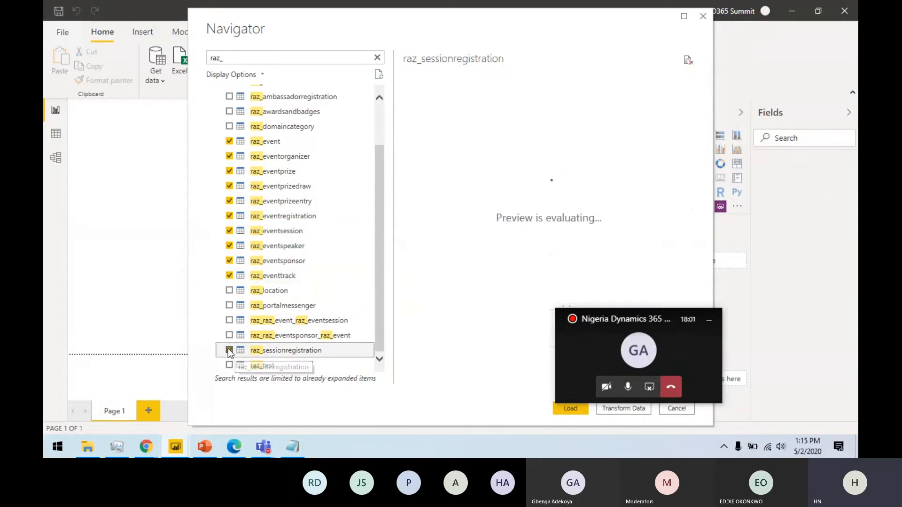
click(229, 320)
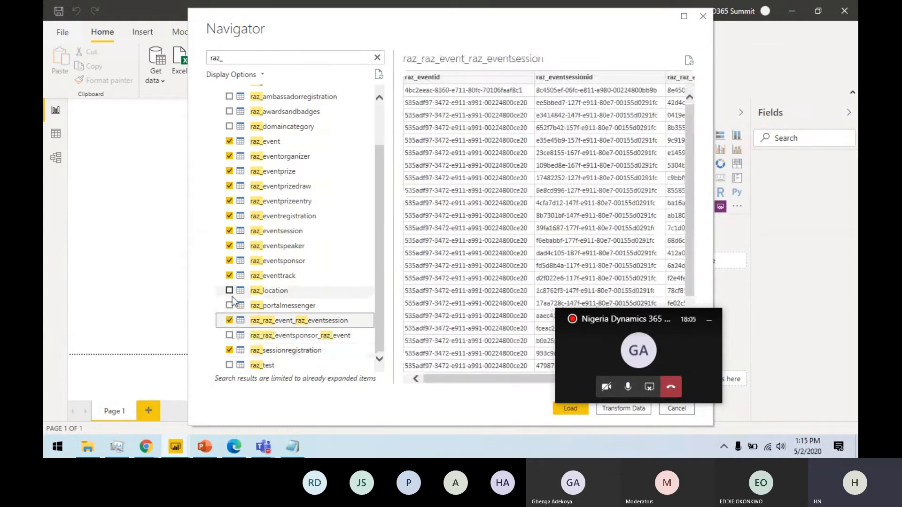
click(229, 290)
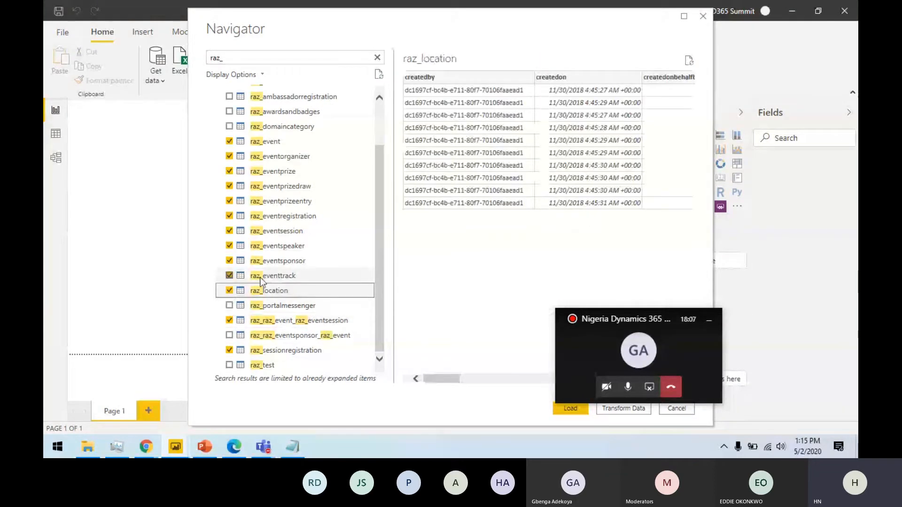
Step: Preview the raz_eventregistration table and load all the selected tables into the report
click(293, 217)
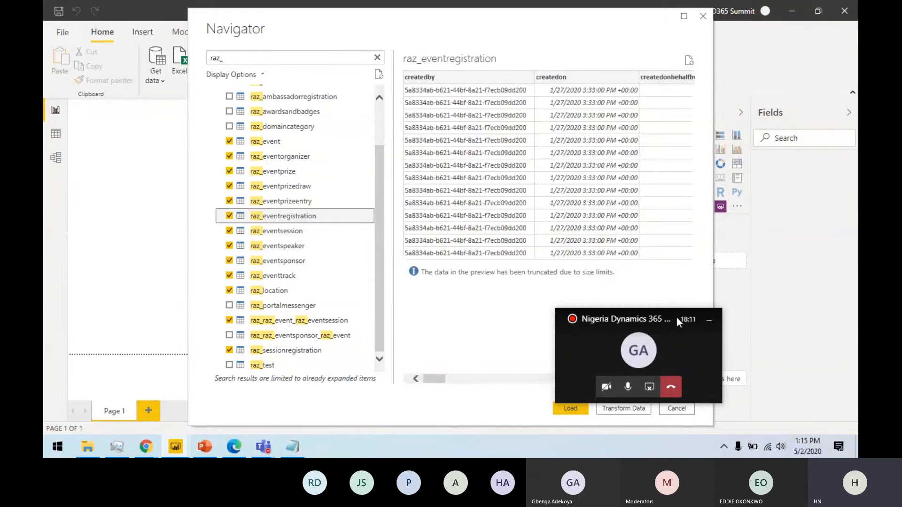
drag(664, 321, 802, 301)
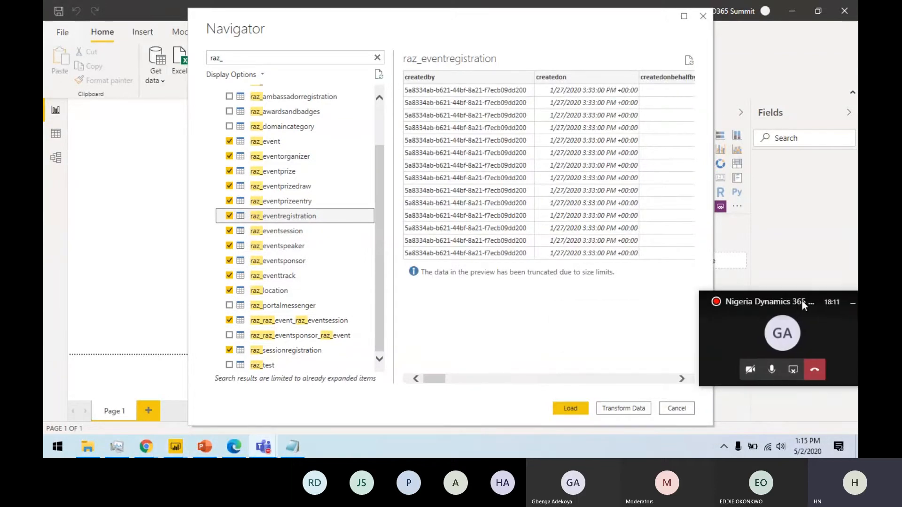
click(568, 408)
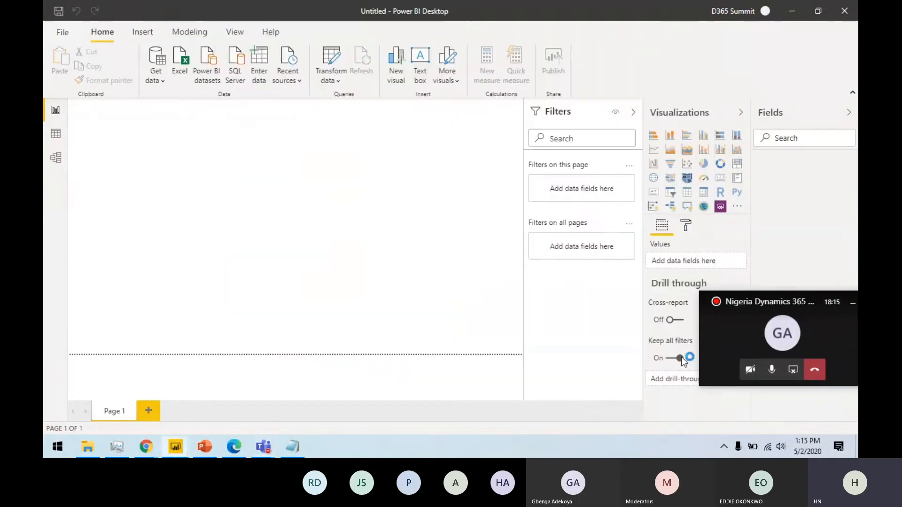
drag(737, 306, 726, 325)
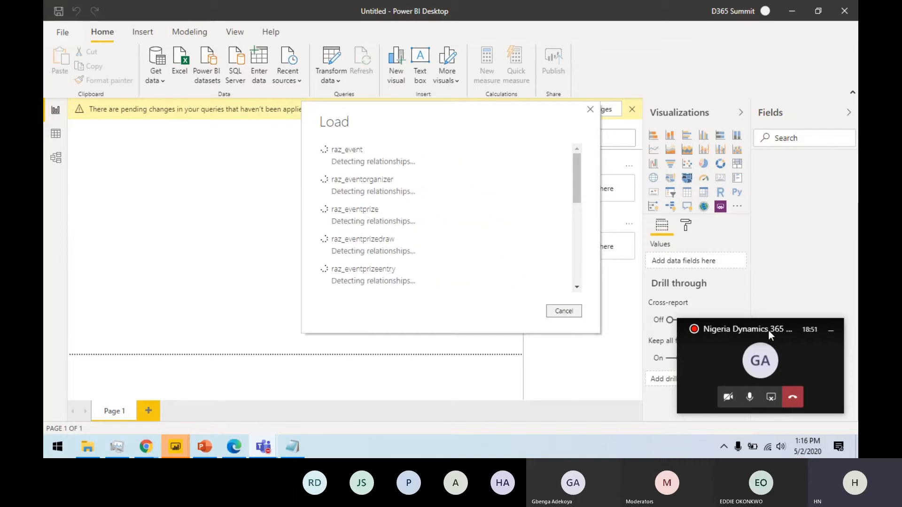
mouse_move(175, 446)
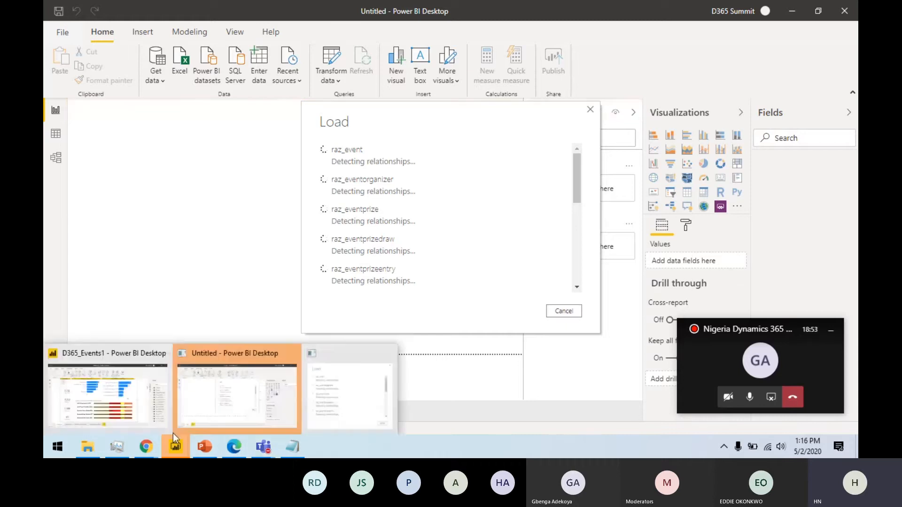
Step: Compare the model diagram of the D365_Events1 report with the table relationships in the newly loaded report
click(169, 413)
click(56, 158)
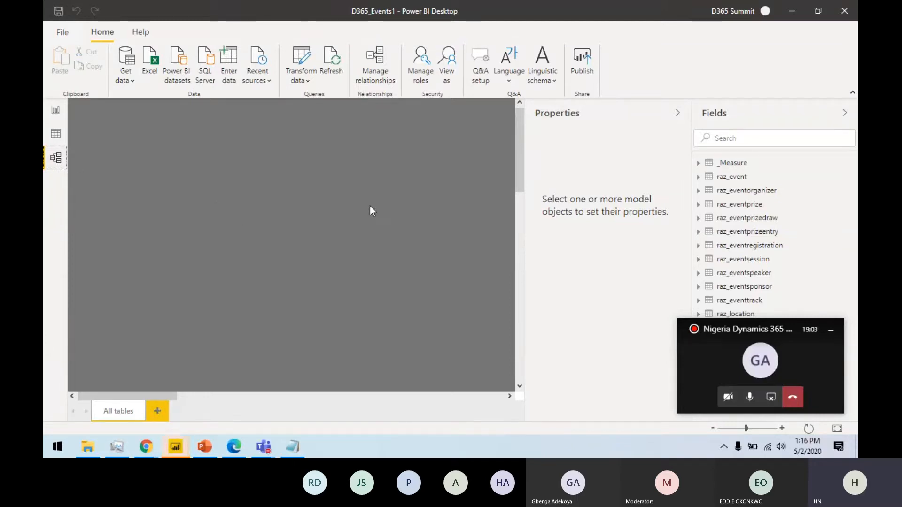
click(677, 113)
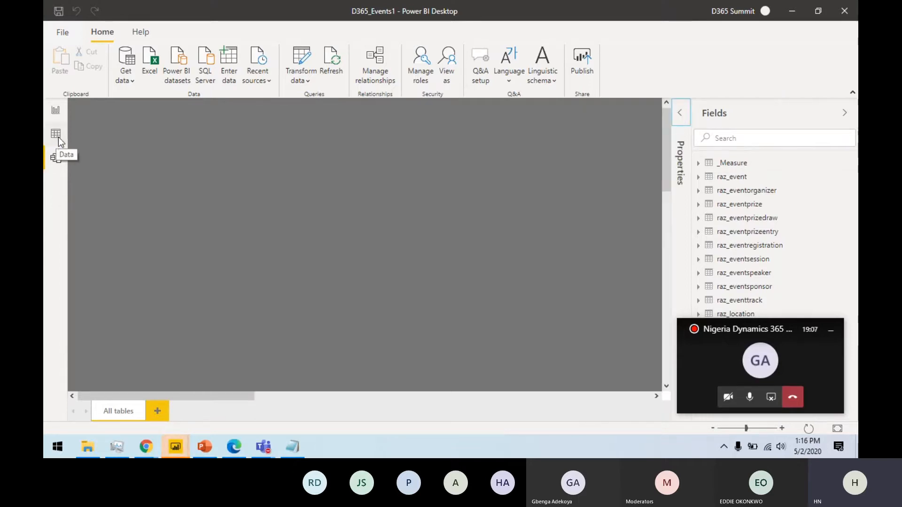
click(56, 110)
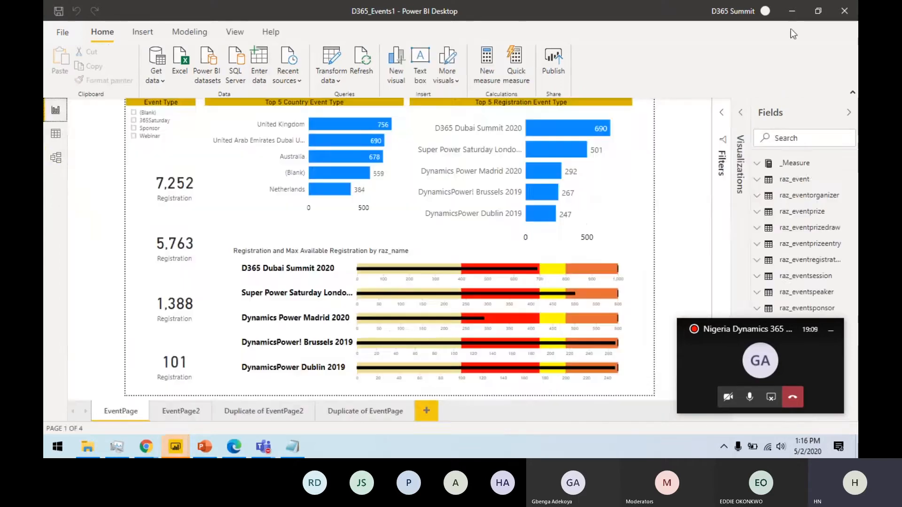
click(792, 17)
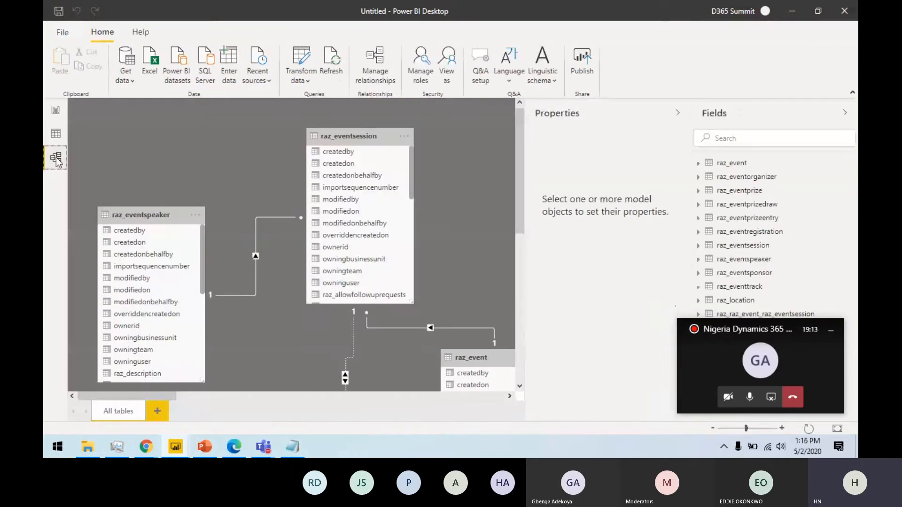
click(56, 113)
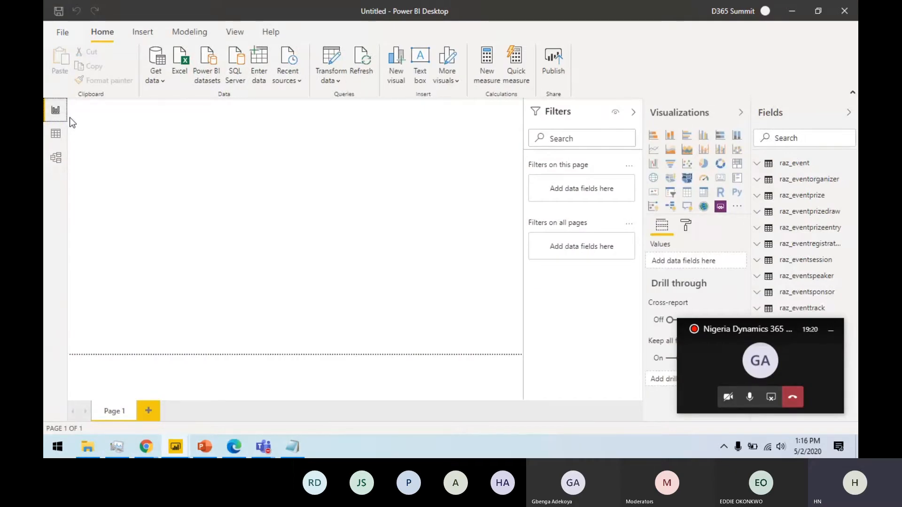
Step: Check the current file's data source settings and the options available for its Dynamics connection
click(338, 80)
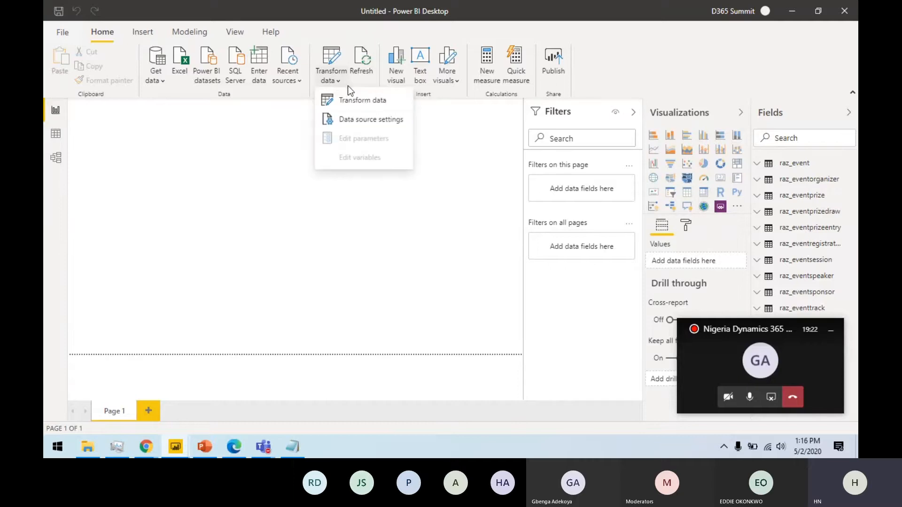
click(375, 122)
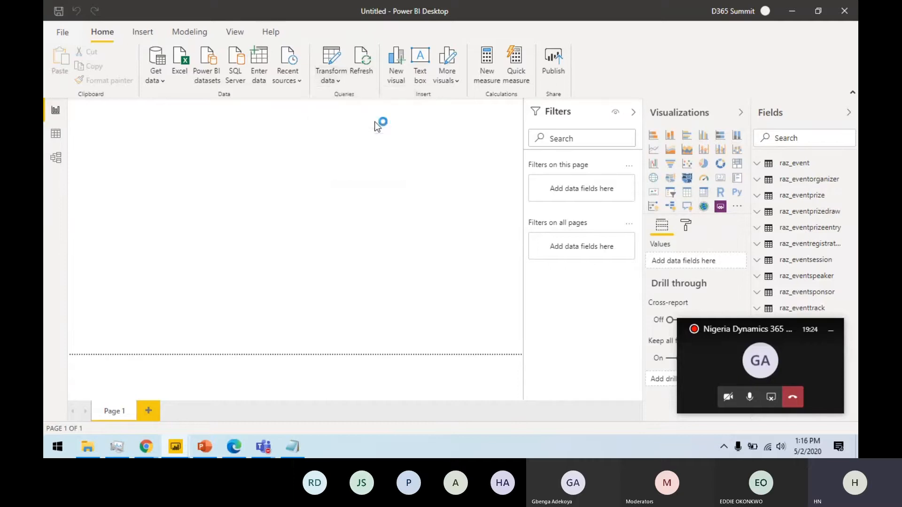
click(326, 157)
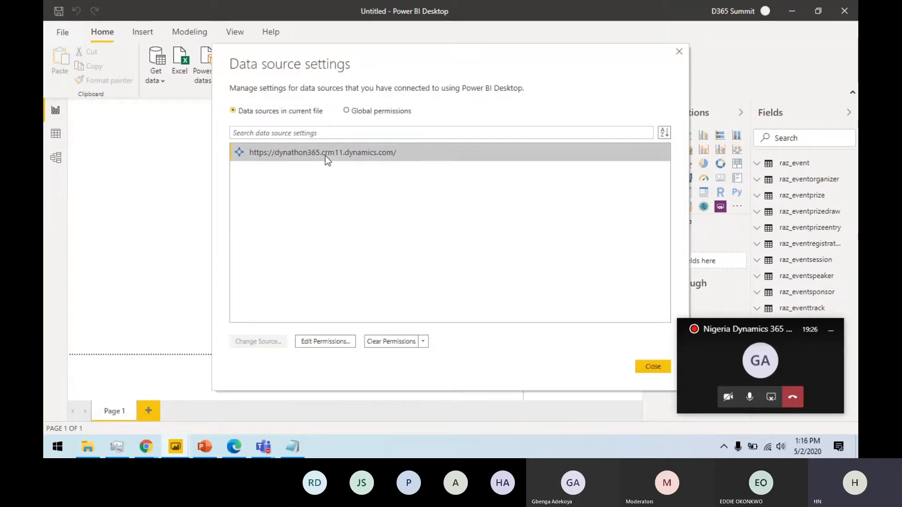
right_click(342, 157)
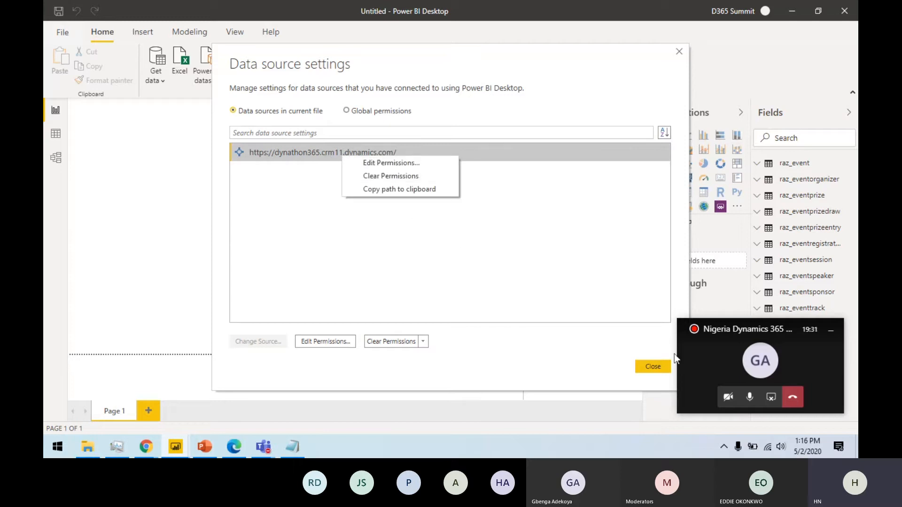
click(653, 371)
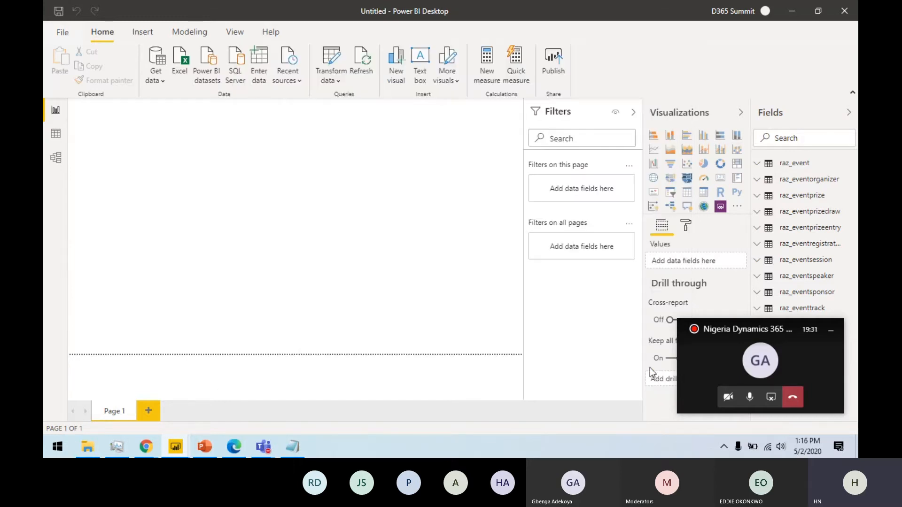
Step: Find the Common Data Service connector among the data sources and examine its connection fields without connecting
click(162, 86)
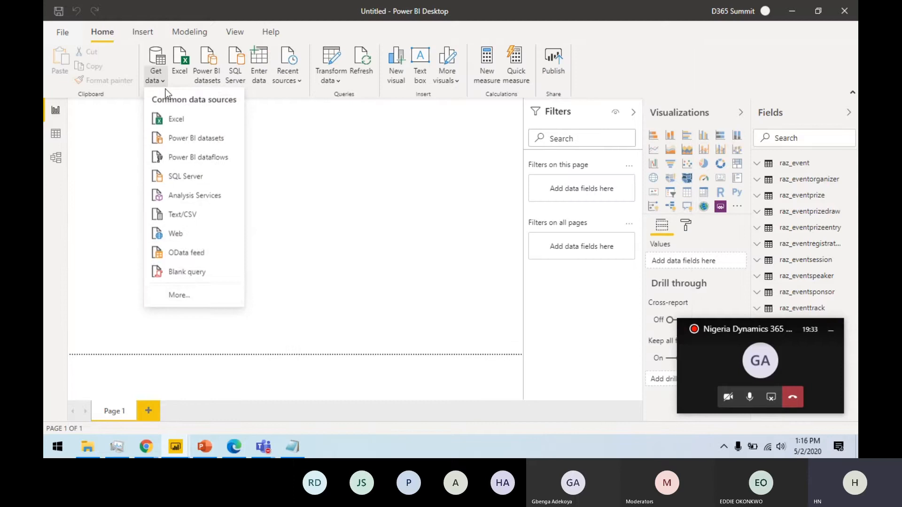
click(199, 297)
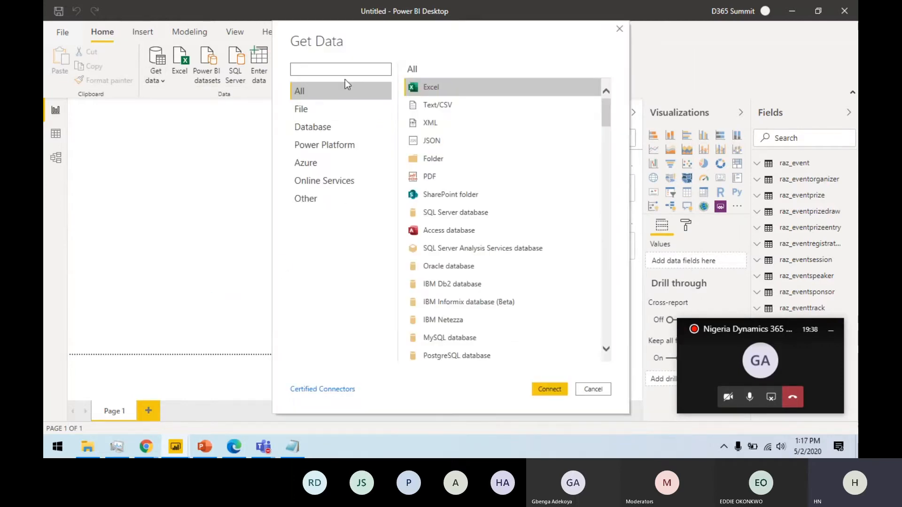
text(comm)
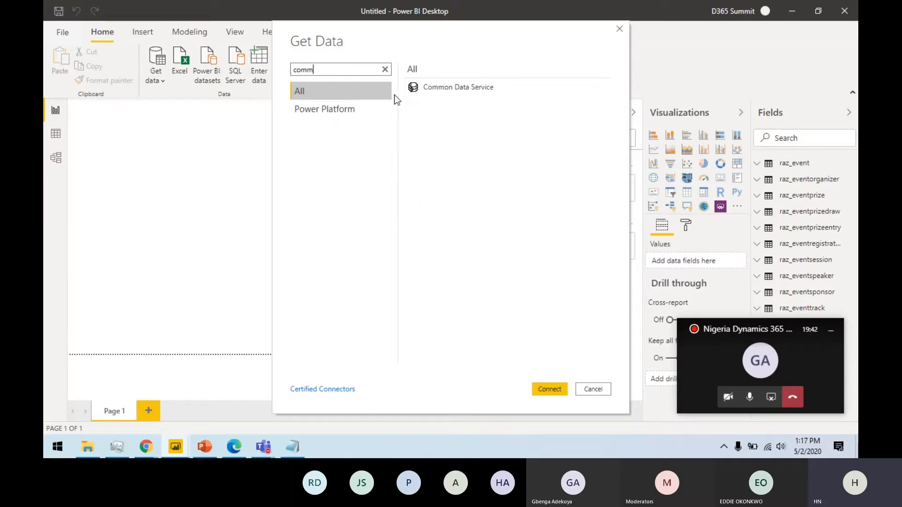
click(423, 87)
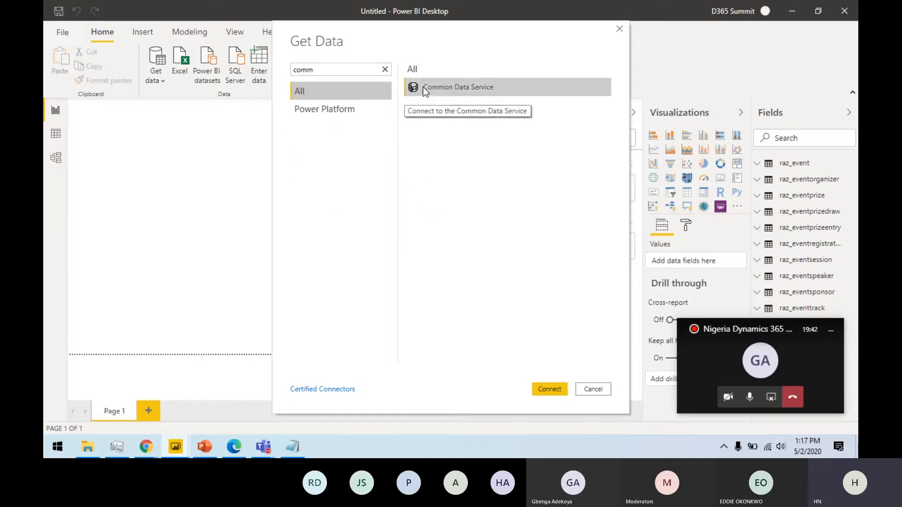
click(550, 389)
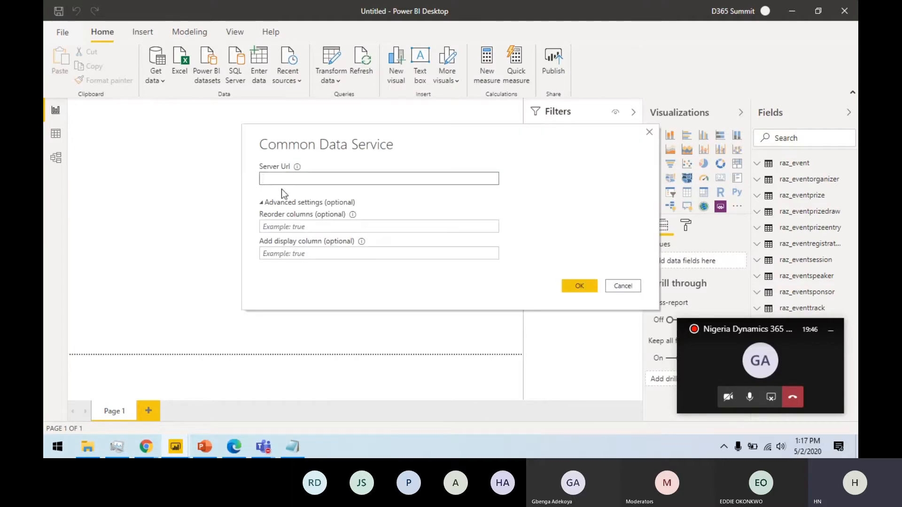
click(623, 288)
click(158, 83)
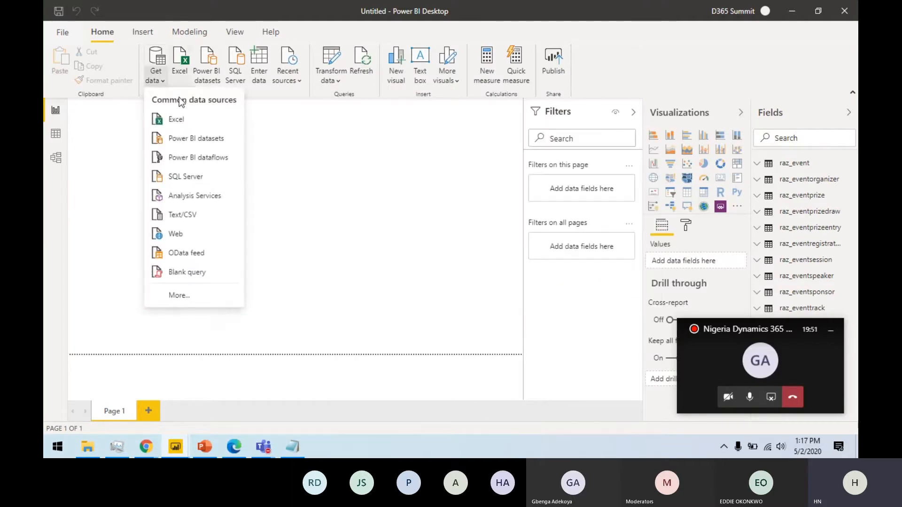
click(190, 298)
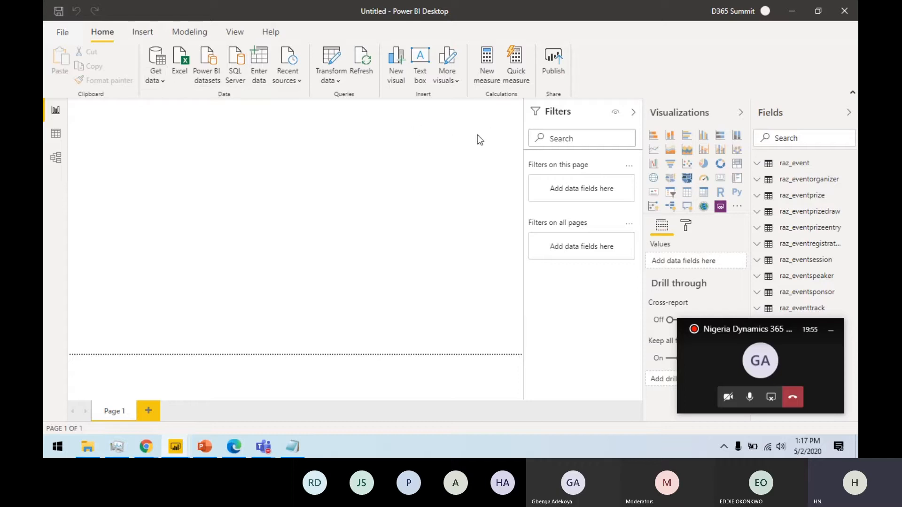
text(Dynami)
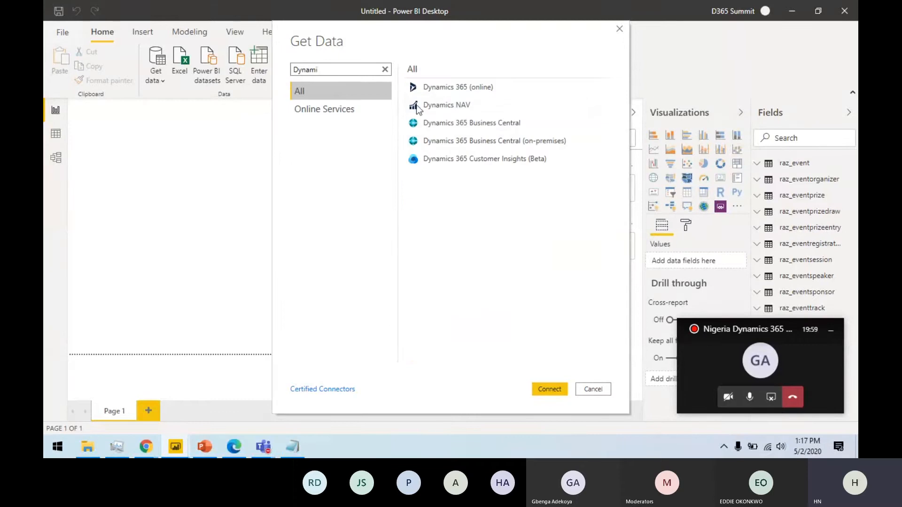
click(441, 88)
click(540, 392)
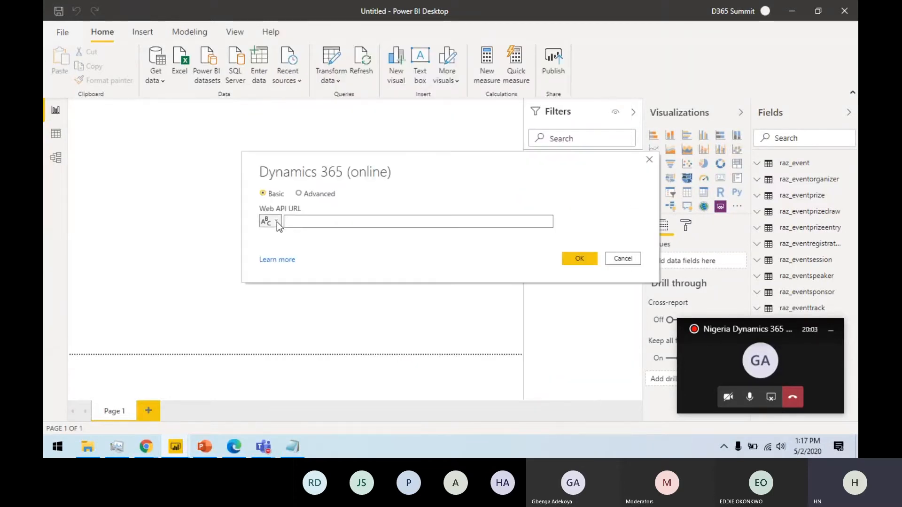
click(277, 221)
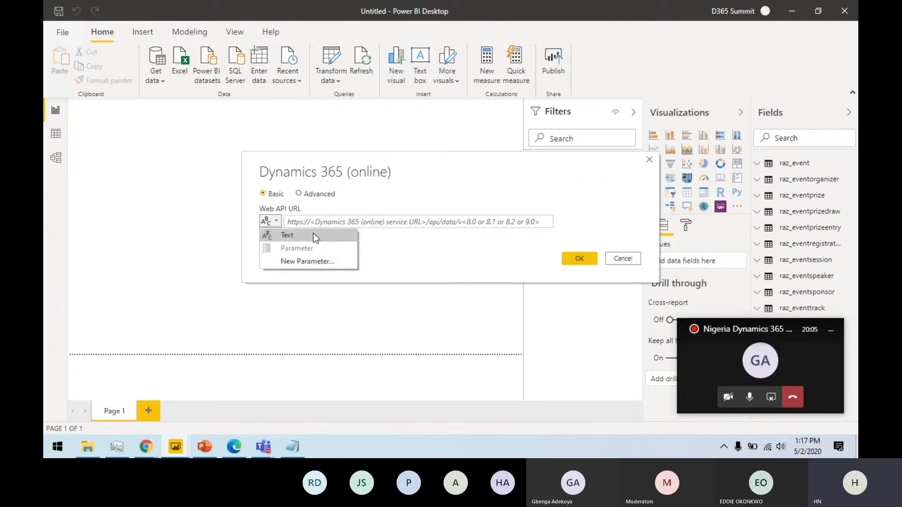
click(290, 449)
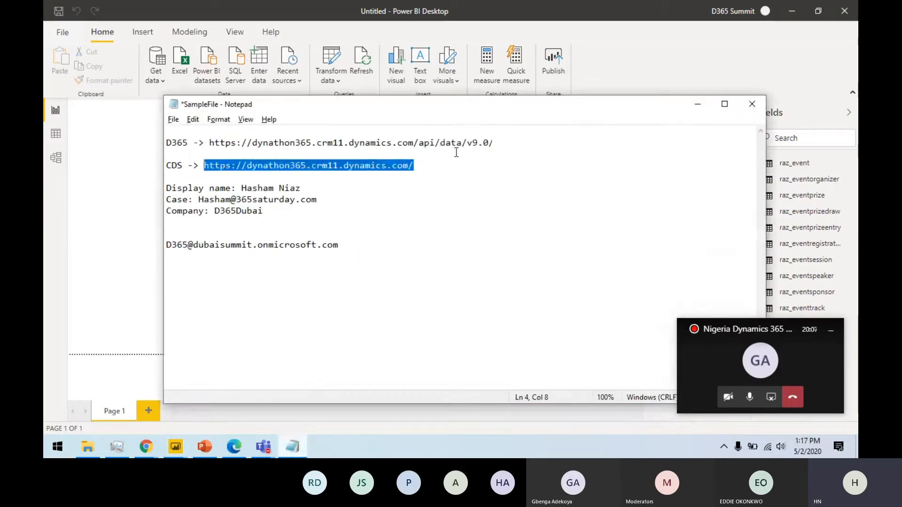
drag(494, 143, 210, 141)
key(ctrl+c)
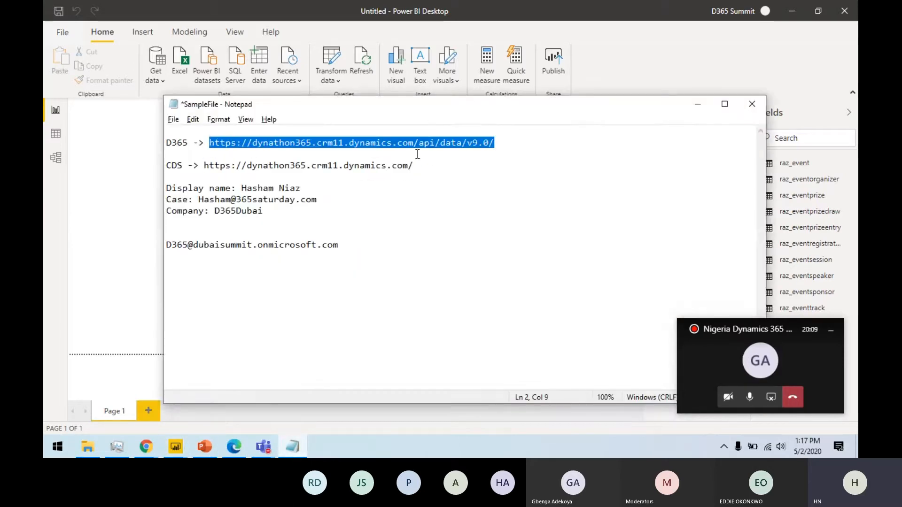
Step: Cancel the Dynamics 365 (online) connection in Power BI Desktop and create a new blank report
click(56, 37)
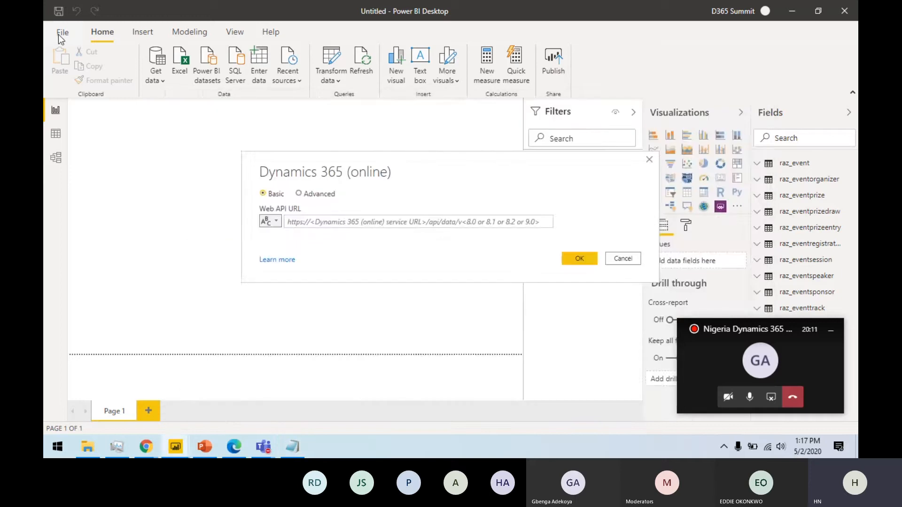
click(630, 261)
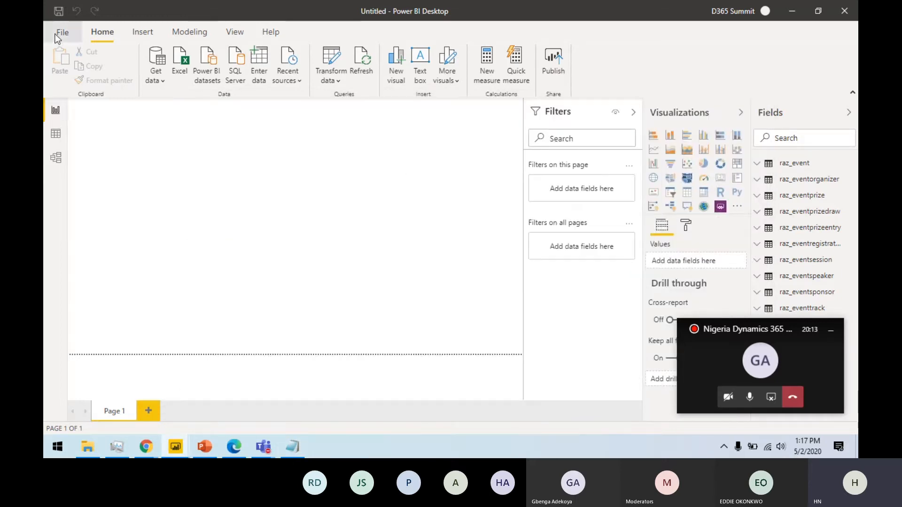
click(61, 32)
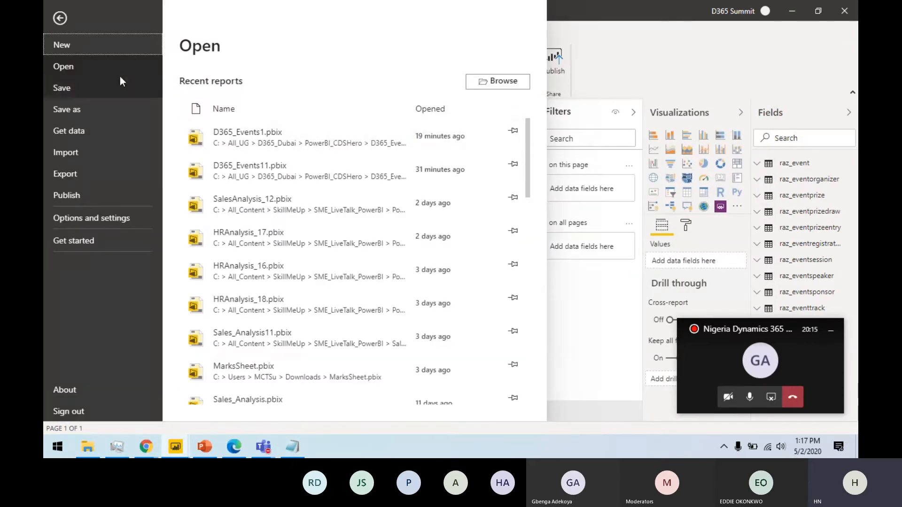
click(112, 46)
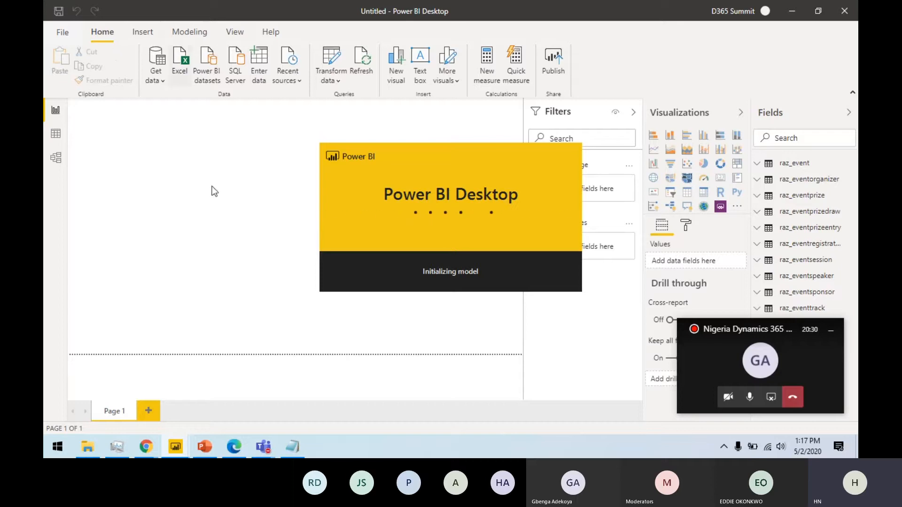
click(296, 449)
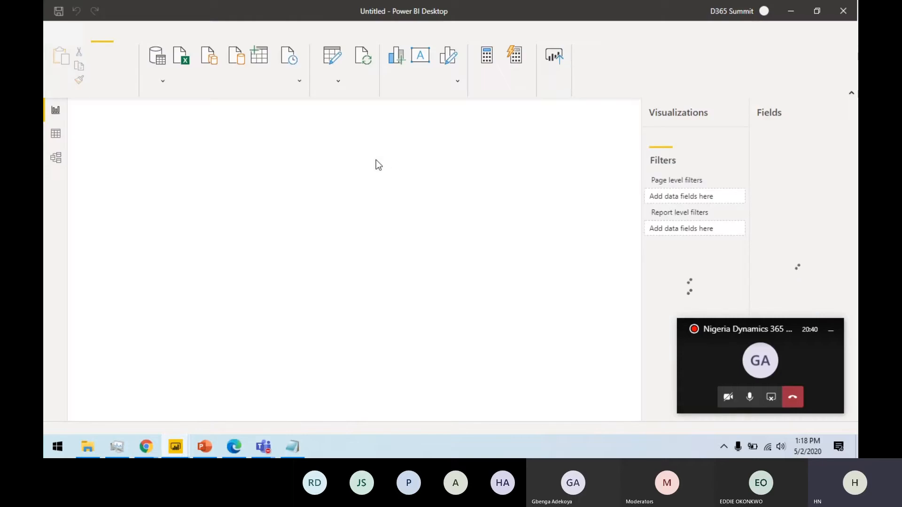
Step: Search the data sources for "Dynamic" and start a connection to Dynamics 365 (online) in the new report
click(159, 79)
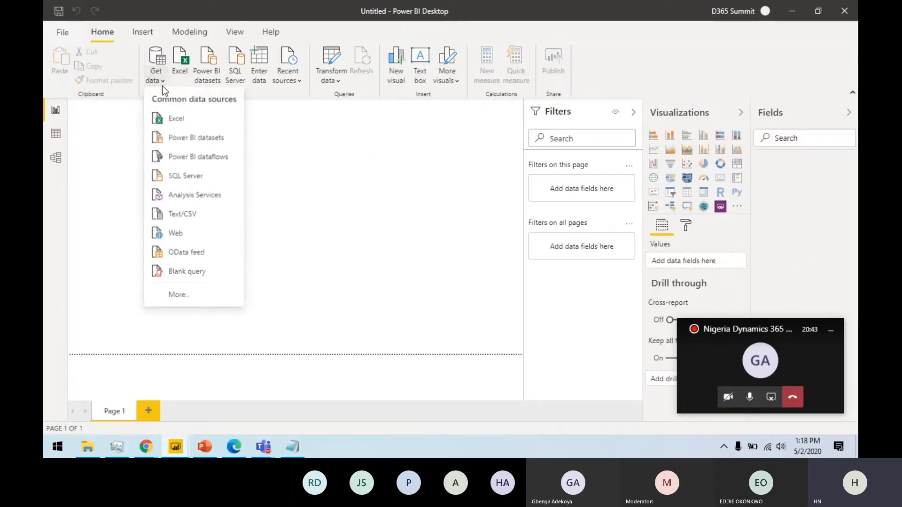
click(183, 296)
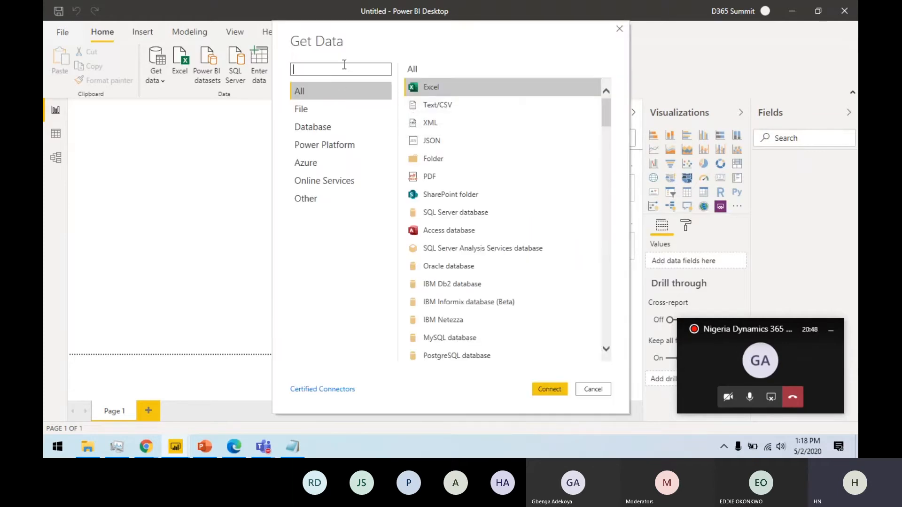
text(Dynamic)
click(469, 88)
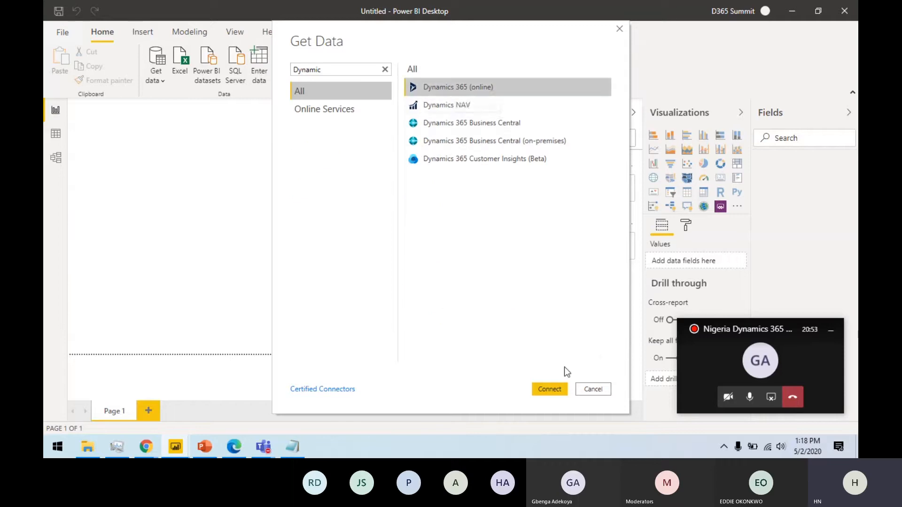
click(550, 389)
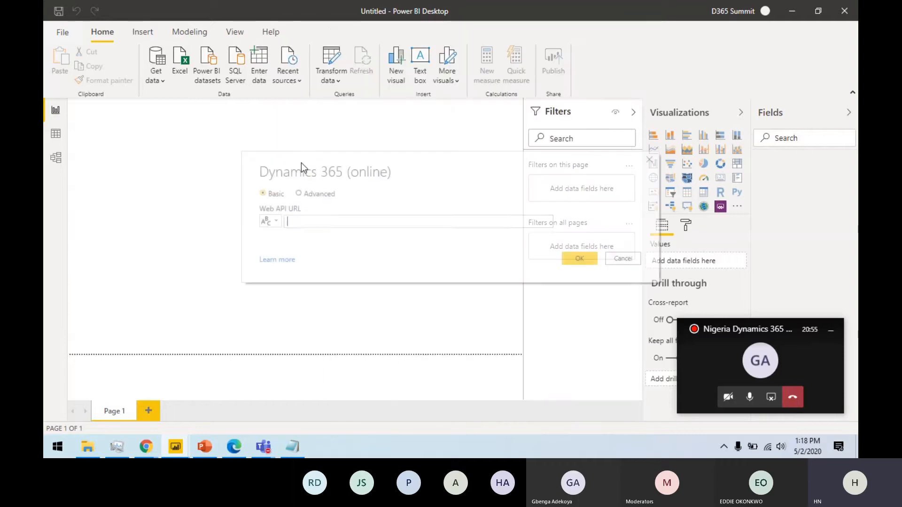
click(275, 221)
click(298, 262)
double_click(451, 77)
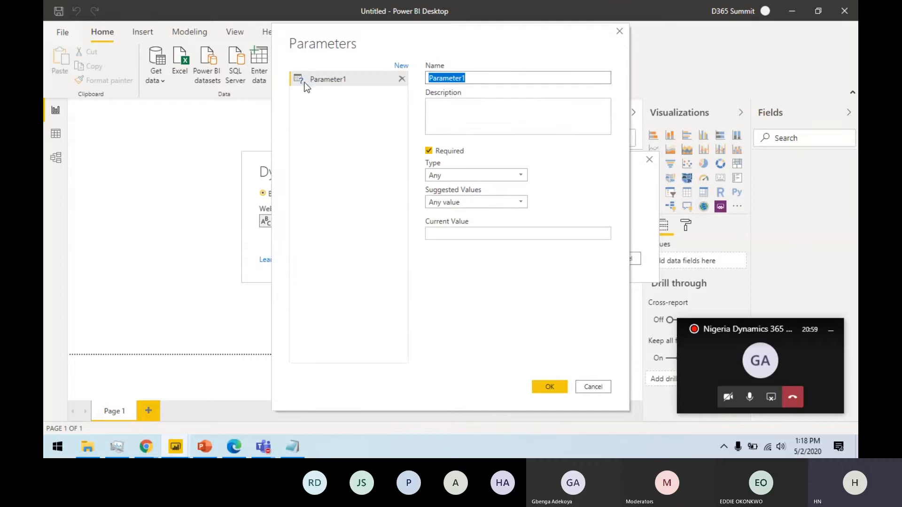
text(DynamicsSource)
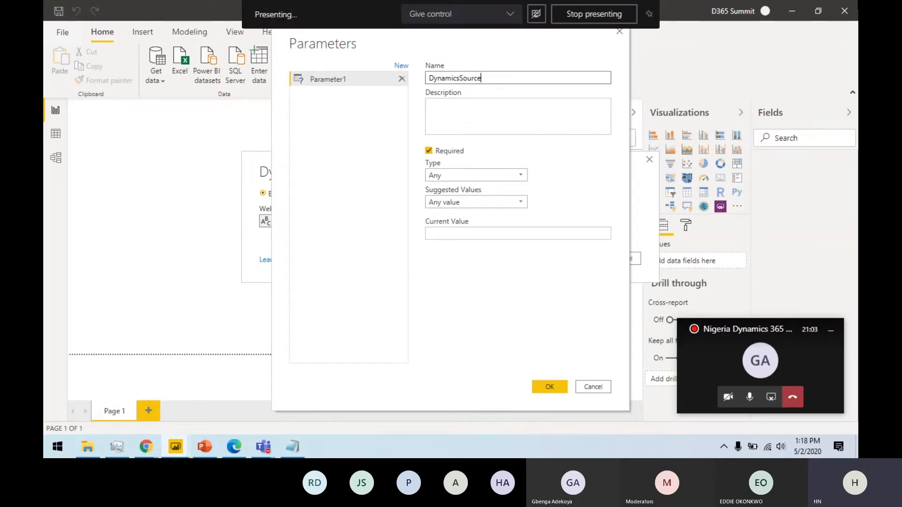
click(449, 233)
key(ctrl+v)
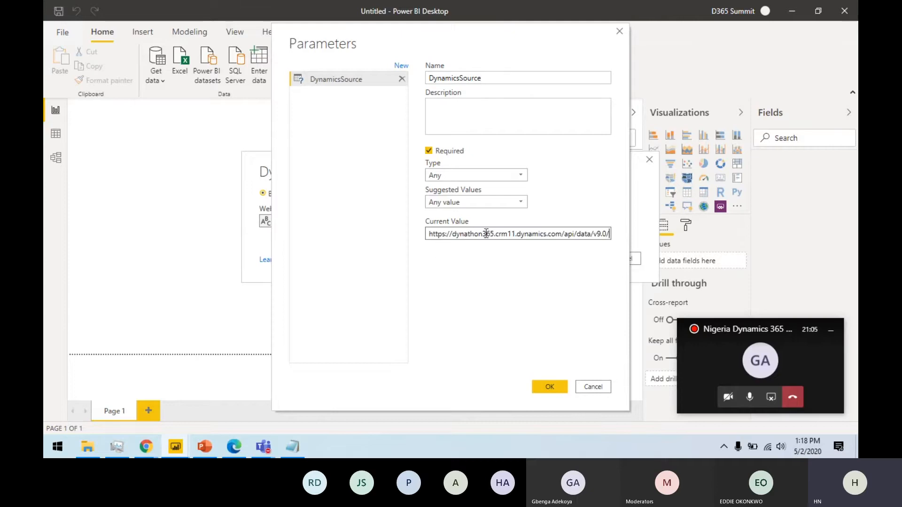
click(540, 389)
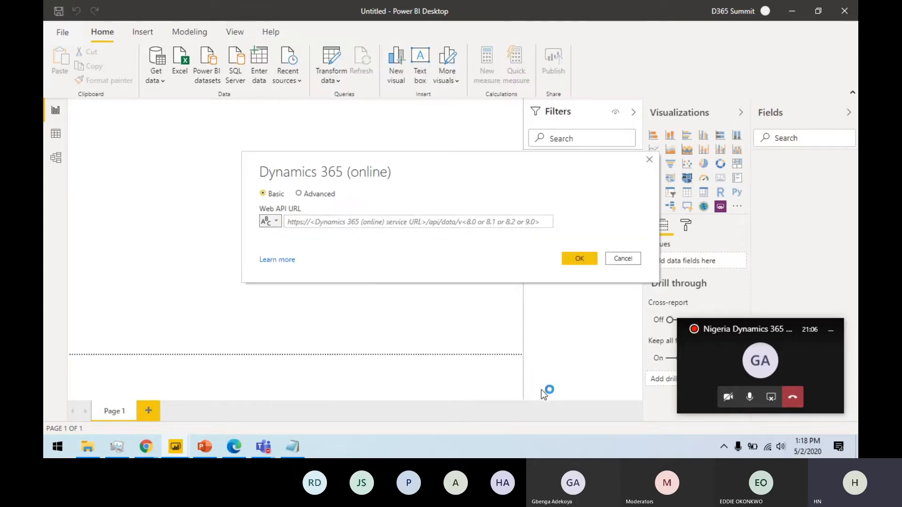
Step: Connect to Dynamics 365 (online) through the DynamicsSource parameter and filter the available tables by "raz_"
click(583, 259)
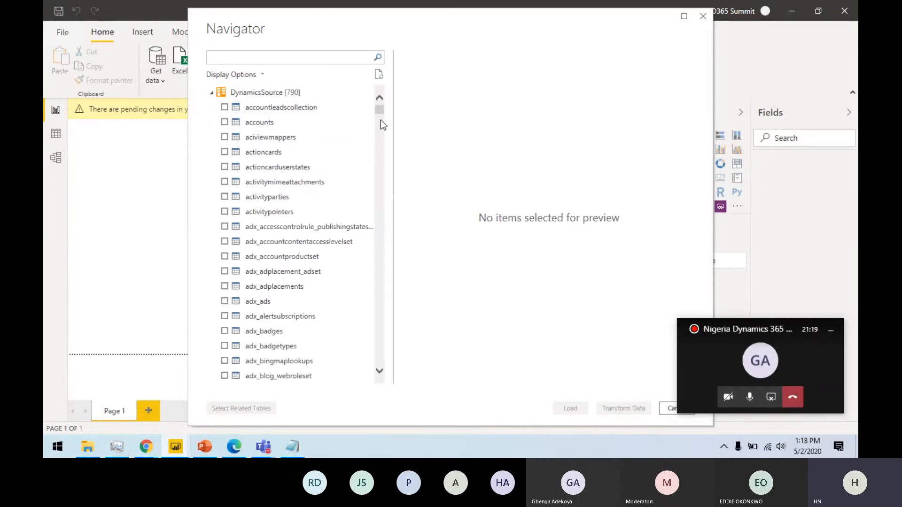
click(310, 59)
text(raz_)
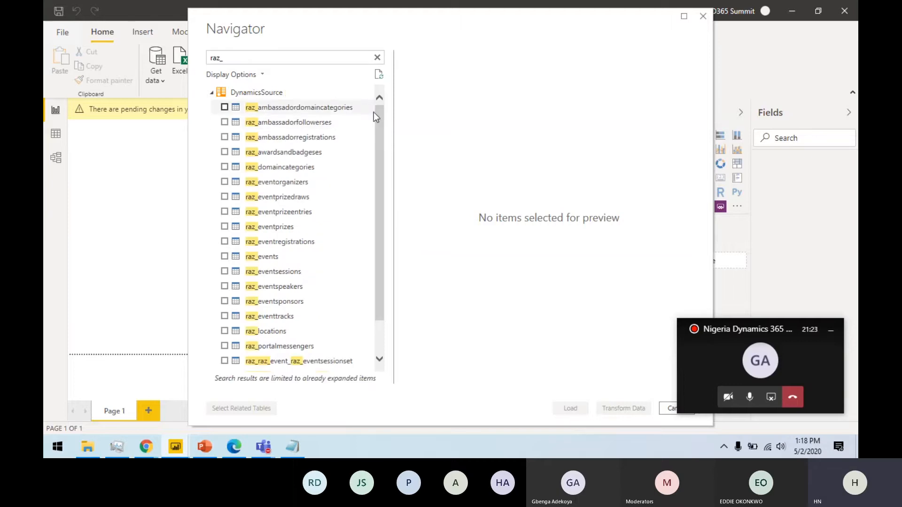
scroll(381, 114, down, 3)
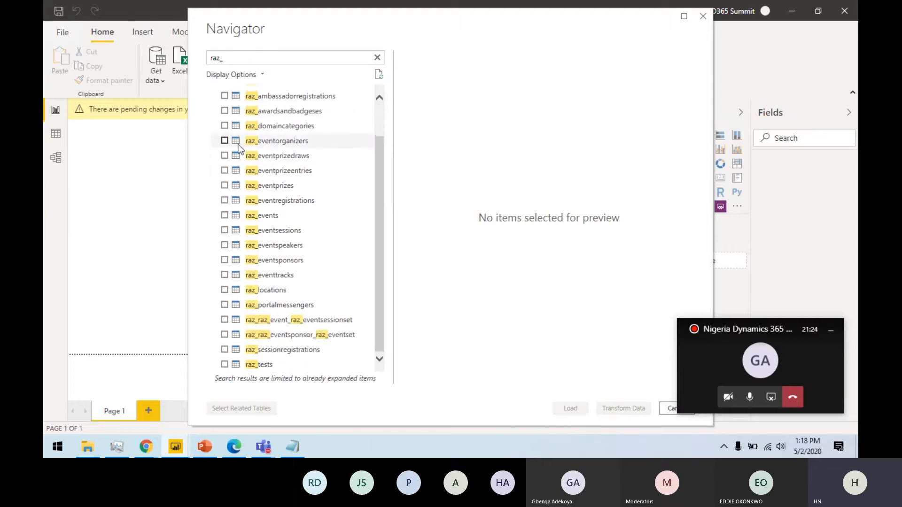
Step: Select the raz_eventorganizers, raz_eventprizedraws, raz_eventprizeentries, raz_eventprizes, raz_eventregistrations, raz_events and raz_eventsessions tables for import
click(224, 140)
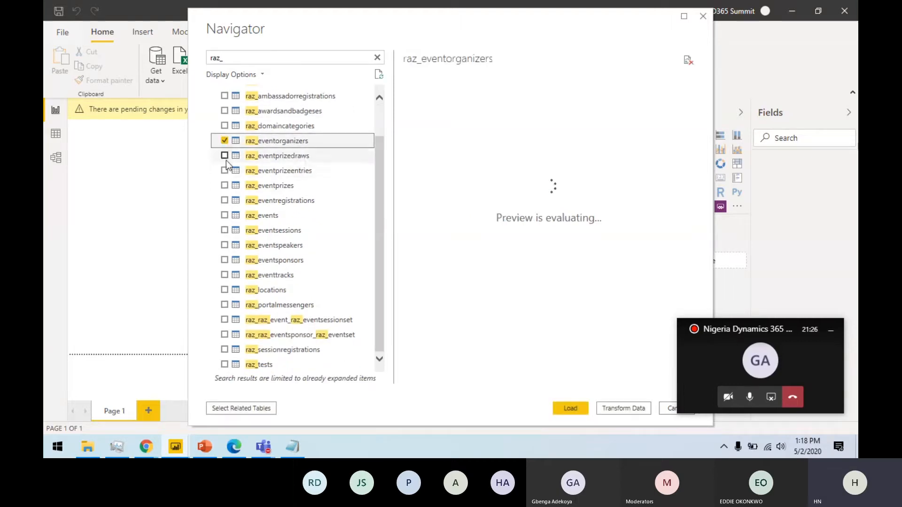
click(224, 155)
click(224, 170)
click(224, 185)
click(224, 200)
click(224, 215)
click(224, 230)
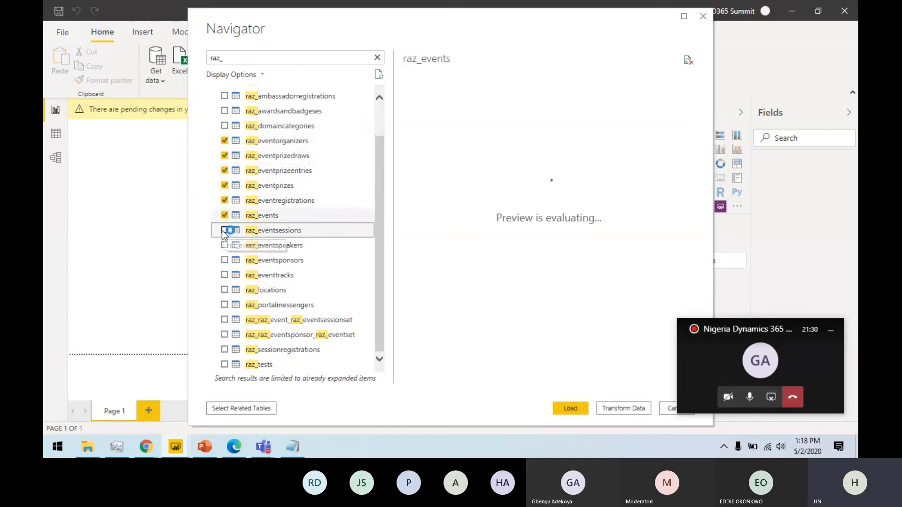
Step: Add raz_eventspeakers, raz_eventsponsors, raz_eventtracks, raz_locations, raz_raz_event_raz_eventsessionset, raz_raz_eventsponsor_raz_eventset and raz_sessionregistrations to the selection and load all selected tables
click(224, 244)
click(224, 260)
click(224, 275)
click(224, 290)
click(224, 275)
click(224, 290)
click(224, 321)
click(224, 335)
click(224, 350)
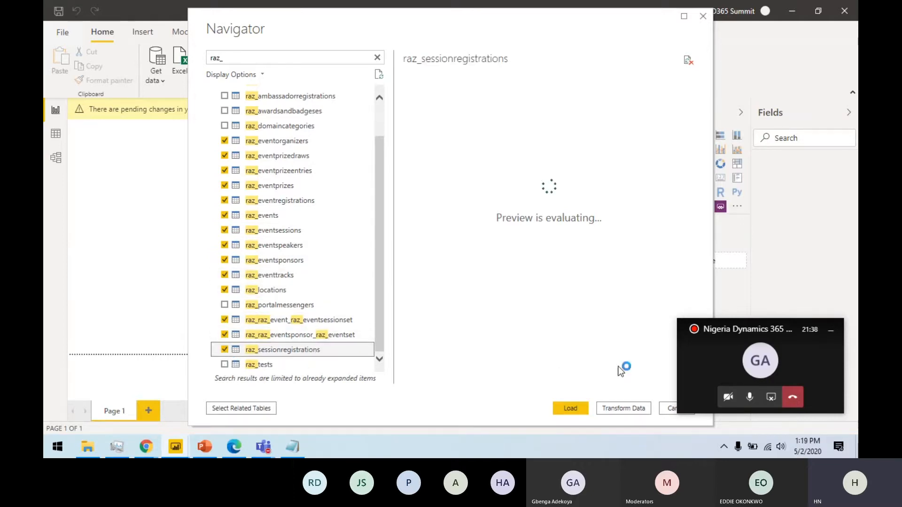
click(572, 409)
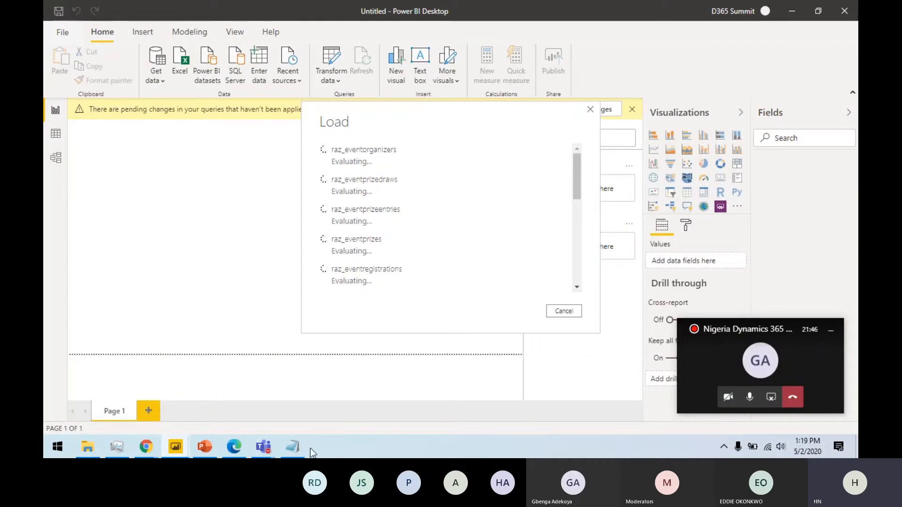
Step: Check the D365 URL in the SampleFile notes in Notepad and dismiss the Load dialog in Power BI Desktop
click(294, 448)
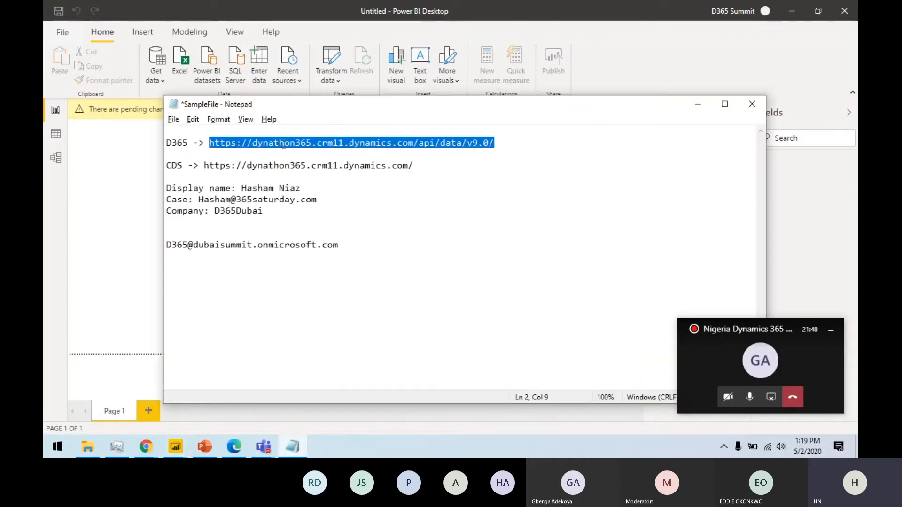
click(295, 448)
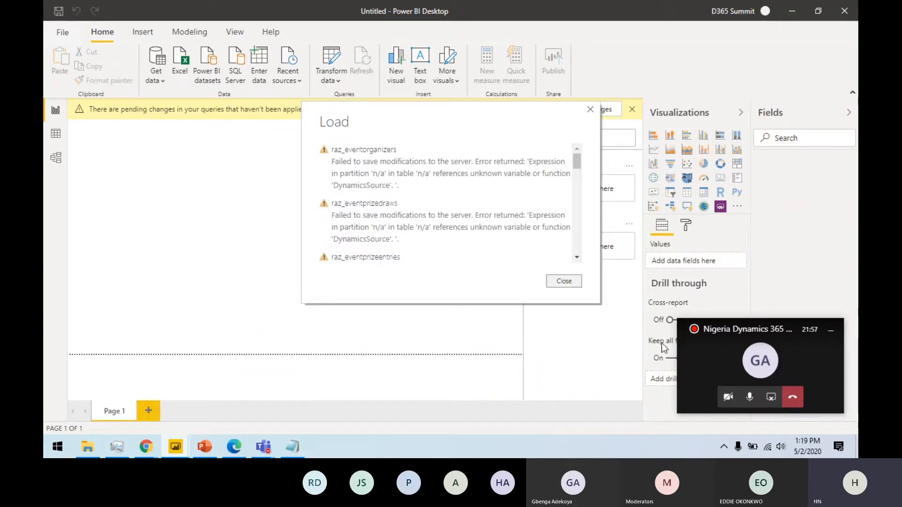
click(564, 284)
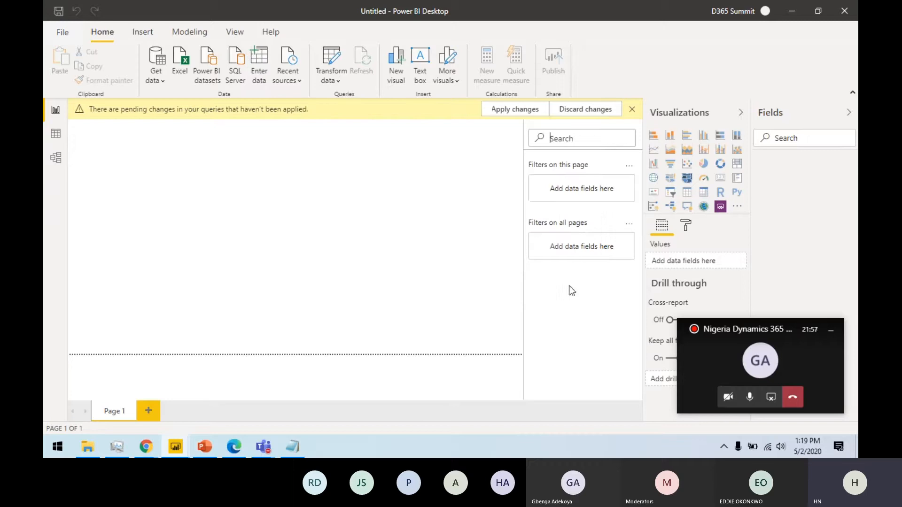
Step: Delete the raz_eventorganizers and raz_eventprizeentries queries in the Power Query Editor
click(332, 75)
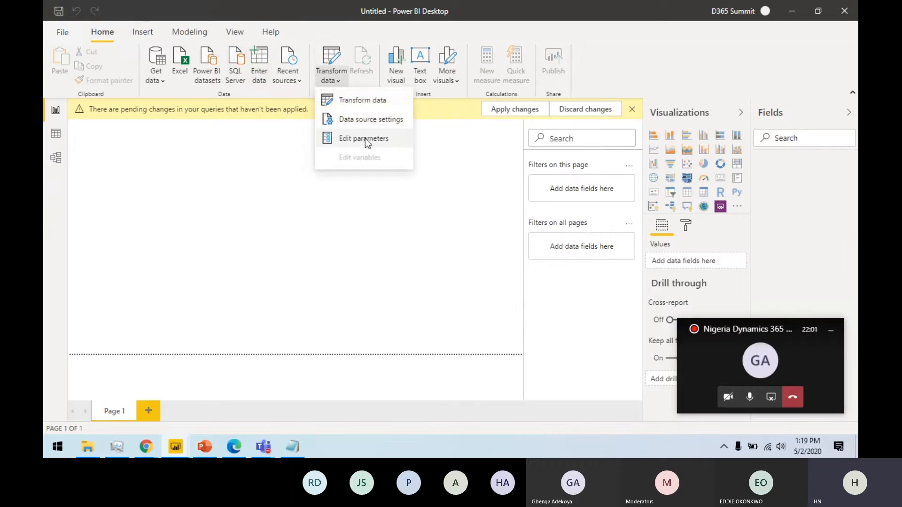
click(375, 101)
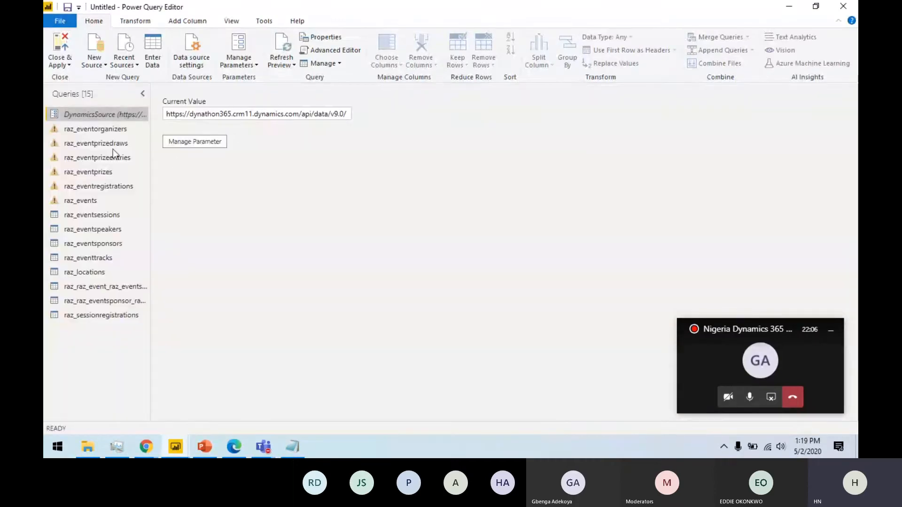
click(103, 129)
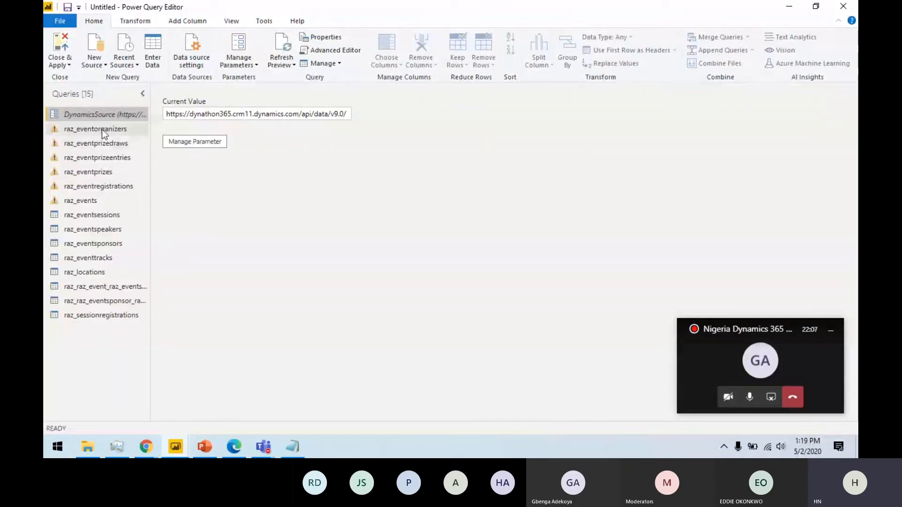
right_click(102, 129)
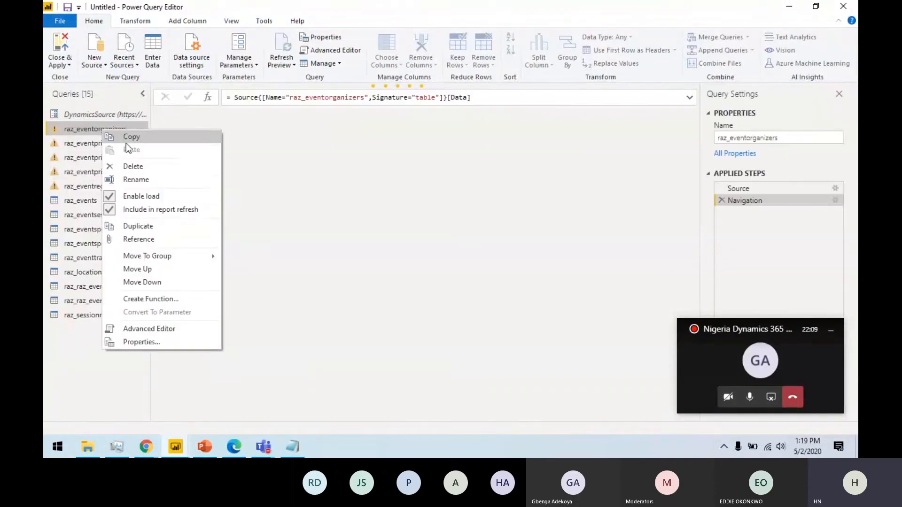
click(164, 166)
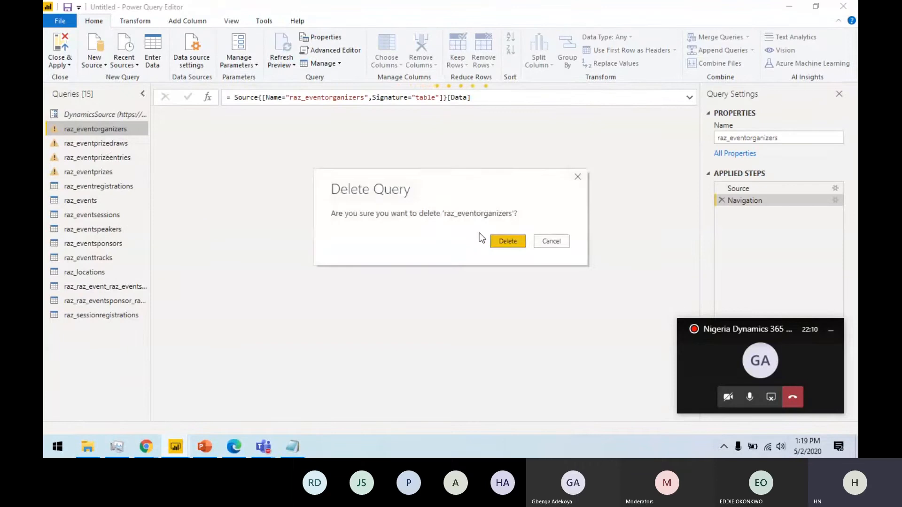
click(511, 241)
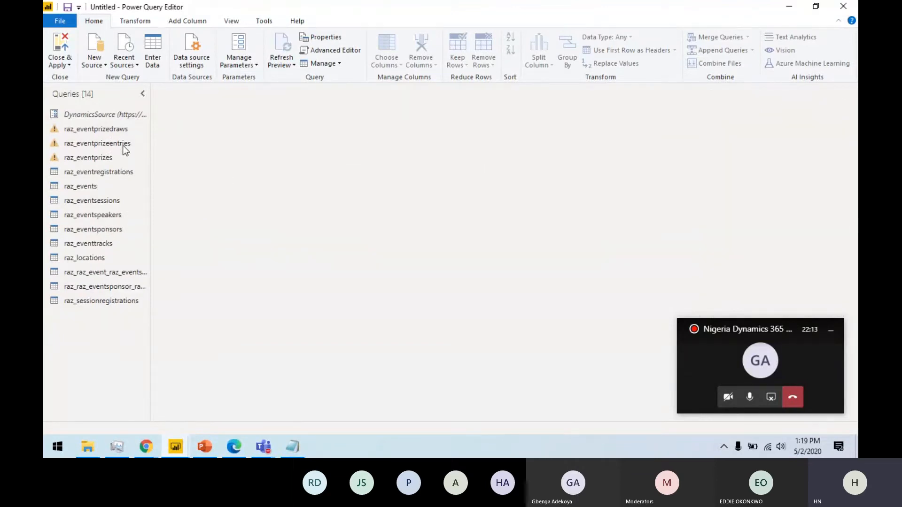
right_click(117, 143)
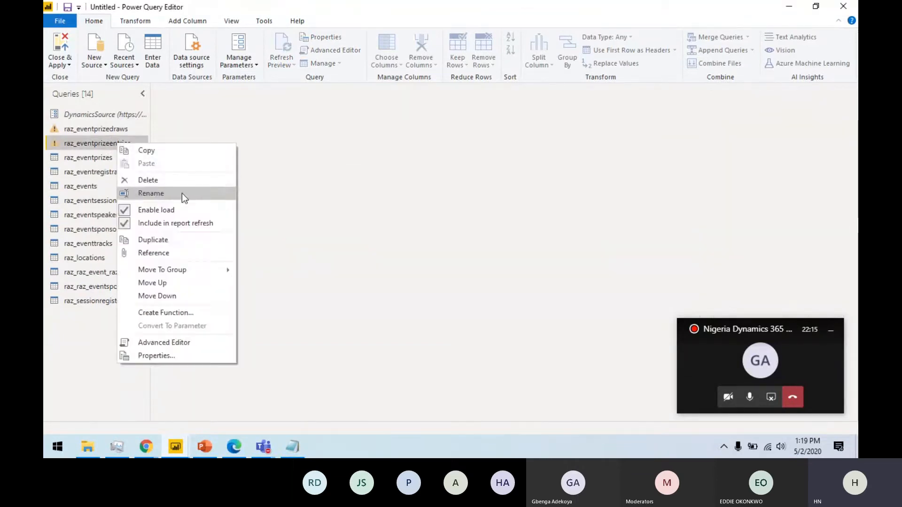
click(179, 180)
click(511, 242)
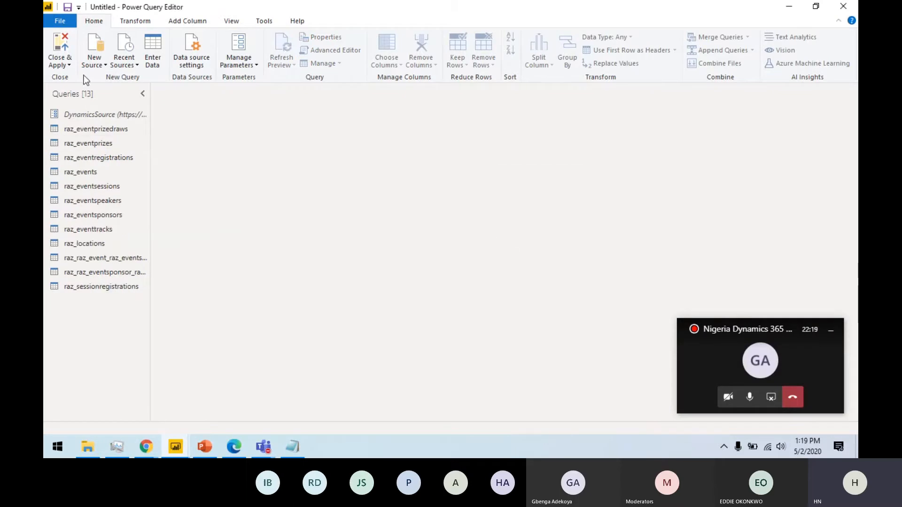
click(256, 68)
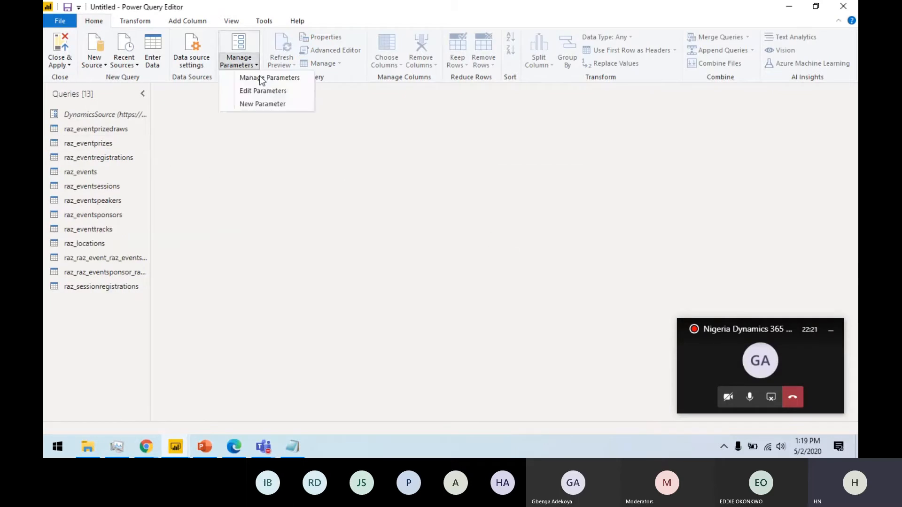
click(281, 91)
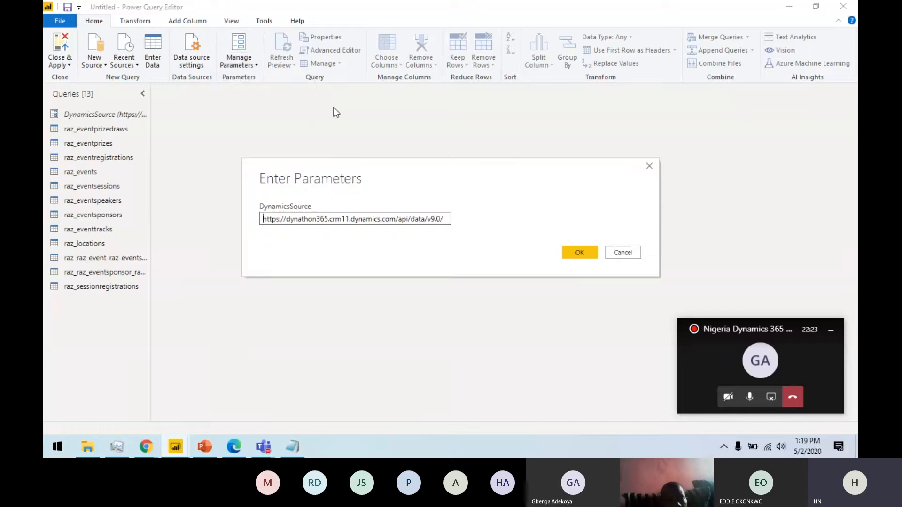
click(328, 219)
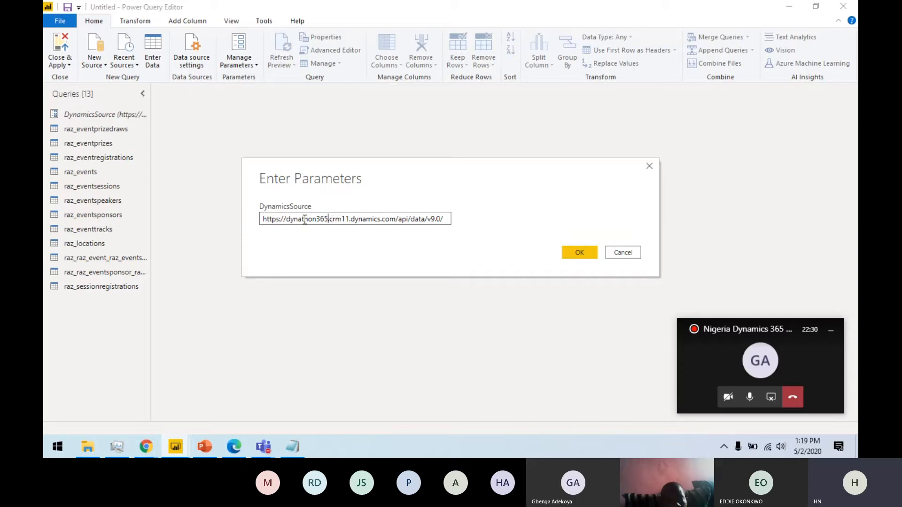
click(579, 253)
click(59, 65)
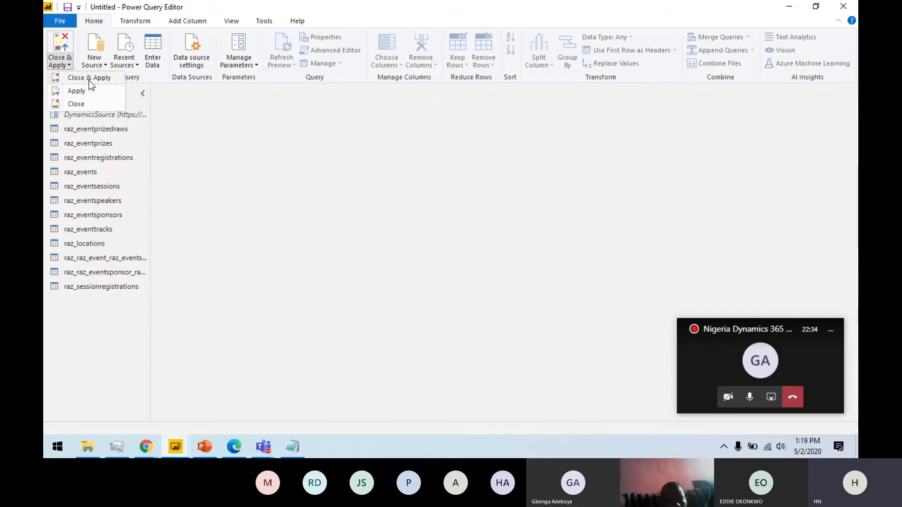
click(89, 81)
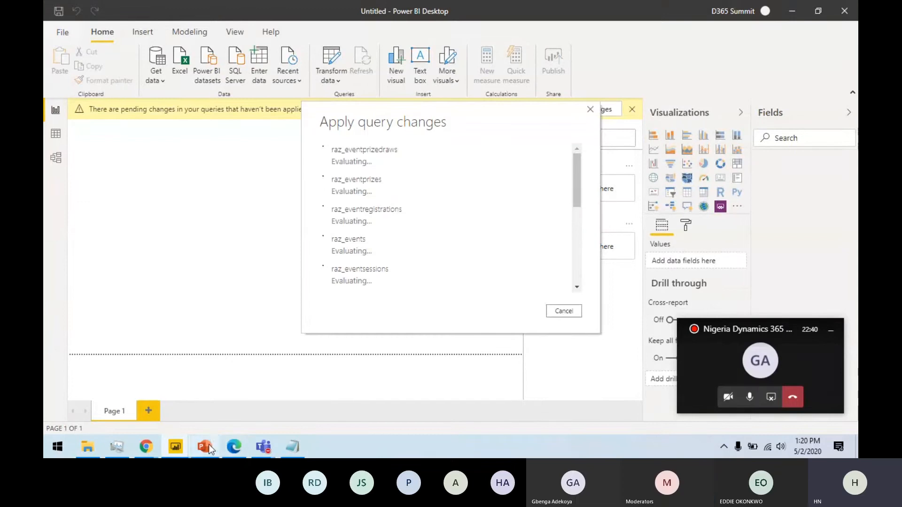
Step: Switch to the other untitled report, which holds the Common Data Service tables, and clear the Teams meeting window off its fields list
mouse_move(187, 447)
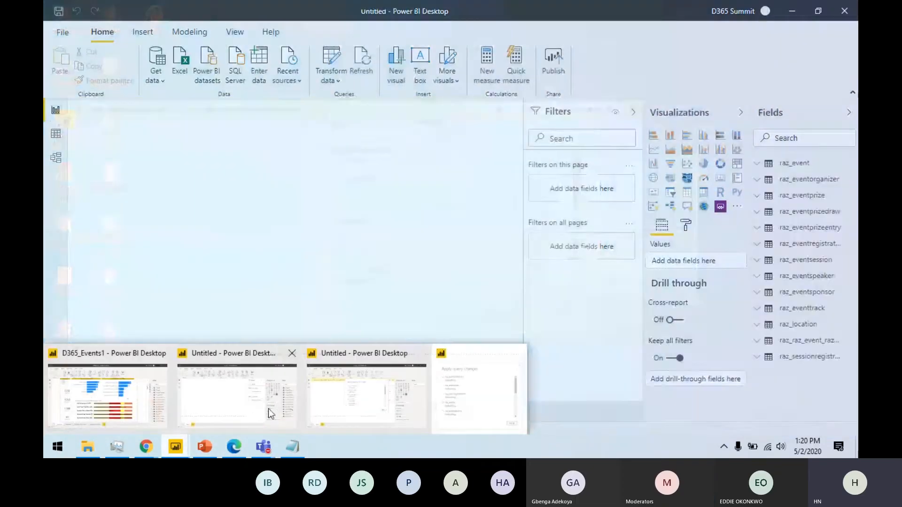
click(270, 413)
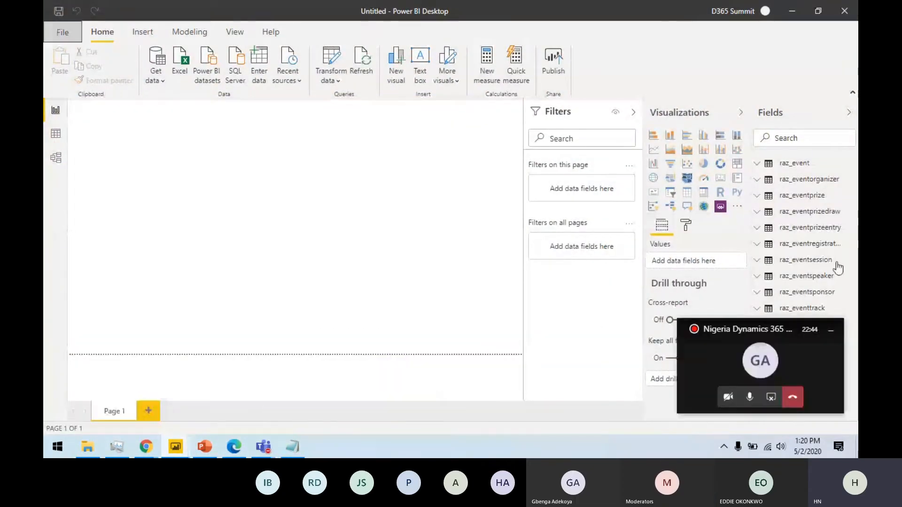
drag(766, 328, 813, 37)
click(849, 33)
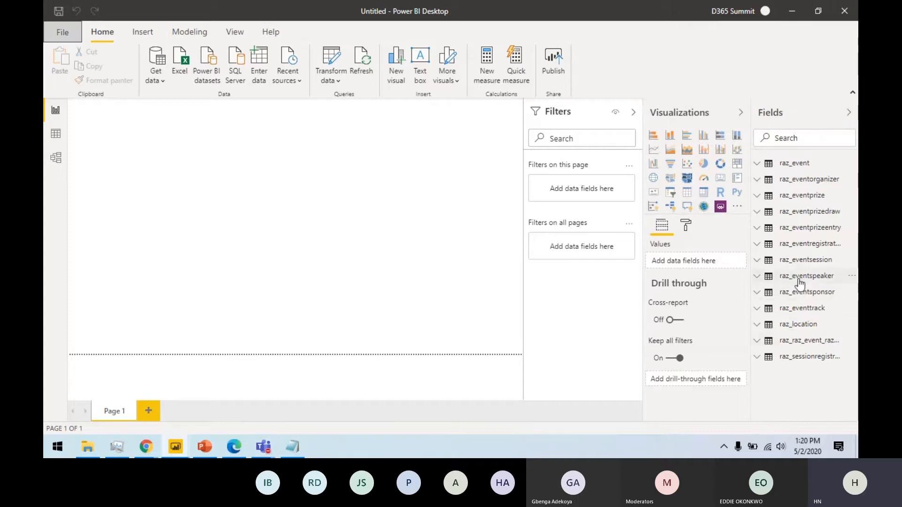
Step: Examine the data rows of the raz_event and raz_eventregistration tables and return to the blank report page
click(59, 140)
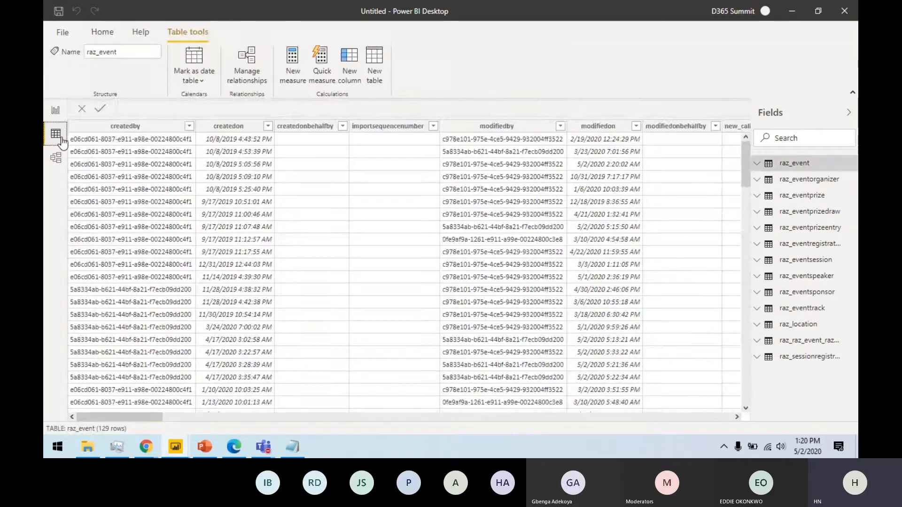
click(814, 245)
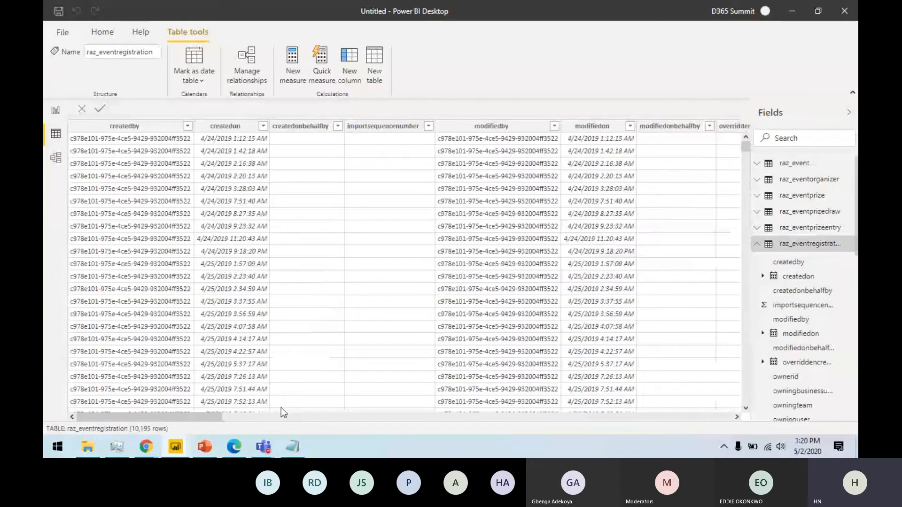
click(281, 416)
drag(429, 417, 197, 425)
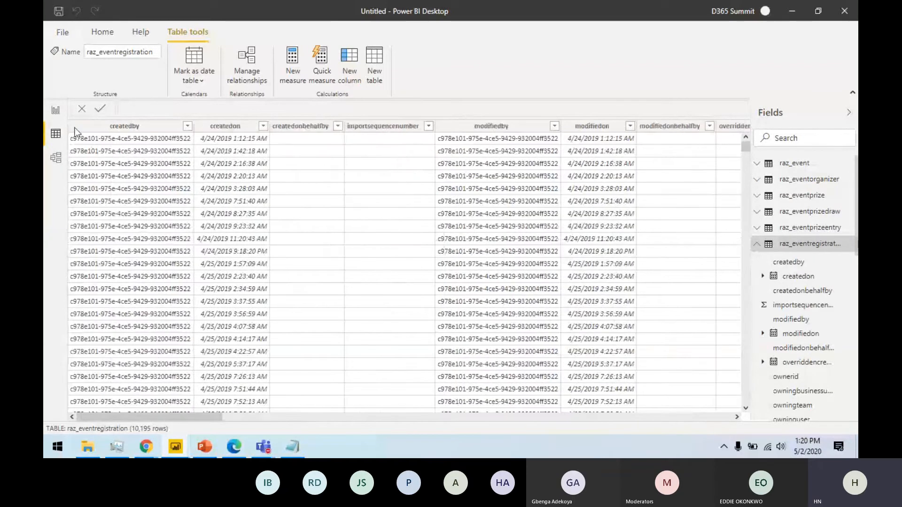
click(56, 110)
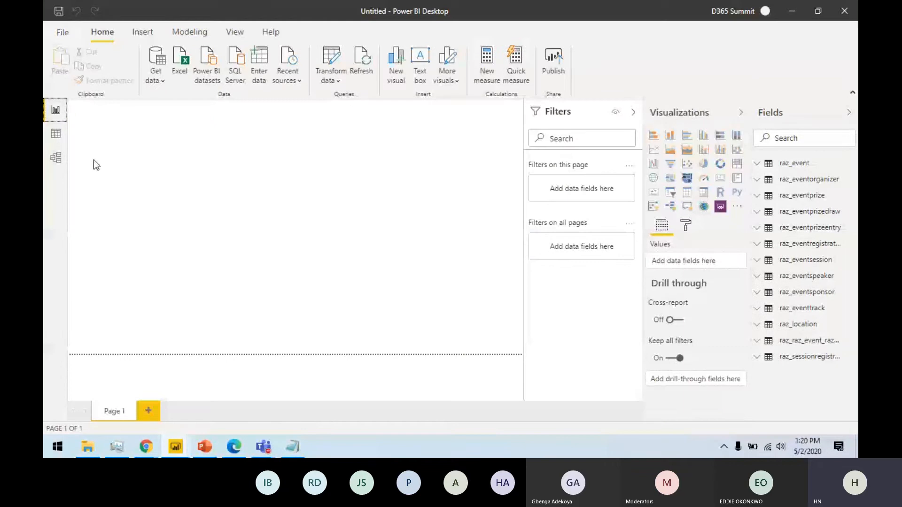
Step: Check the loading of the query changes in the parameterised report, with a brief look at the D365_Events1 report
mouse_move(180, 446)
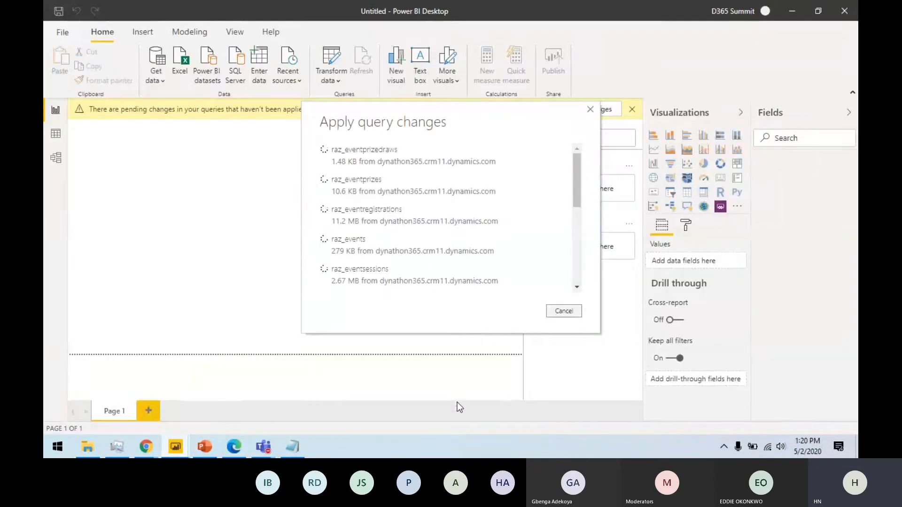
click(456, 404)
mouse_move(175, 447)
click(134, 421)
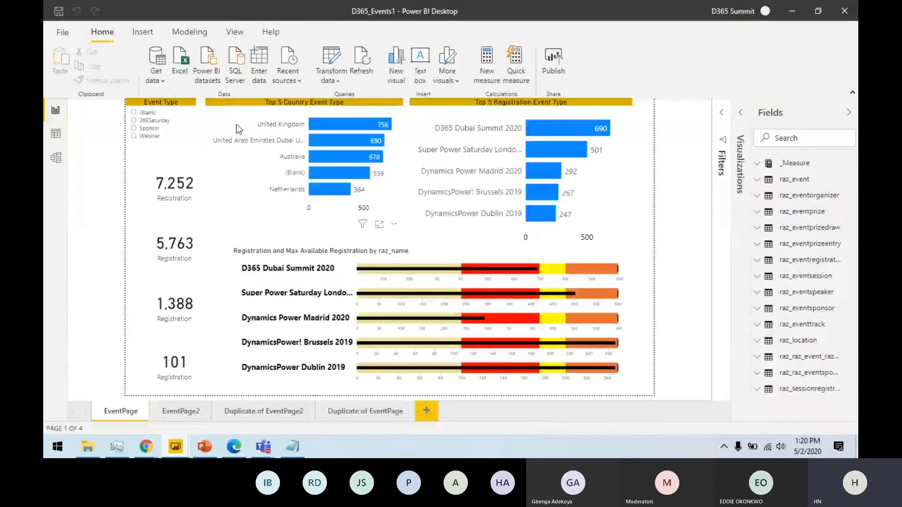
key(alt+Tab)
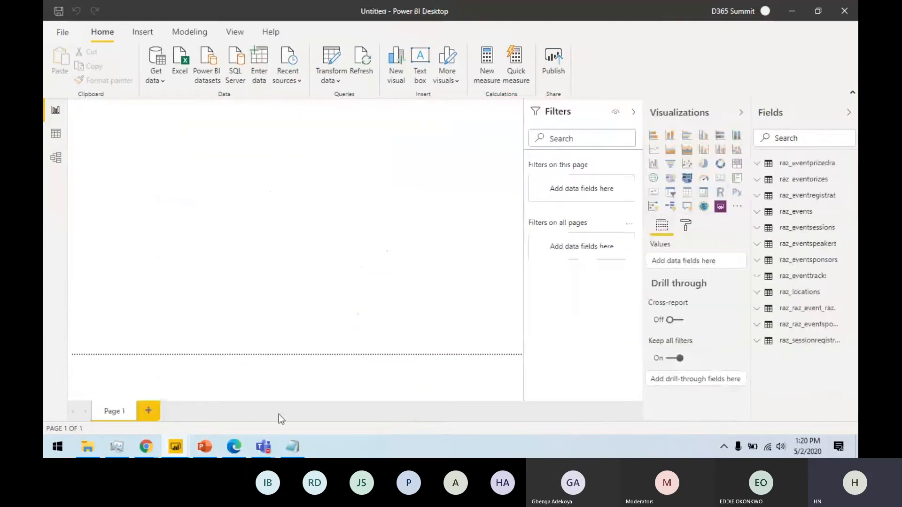
Step: Return to the D365_Events1 report and select the topmost Registration card on EventPage
mouse_move(176, 448)
click(120, 400)
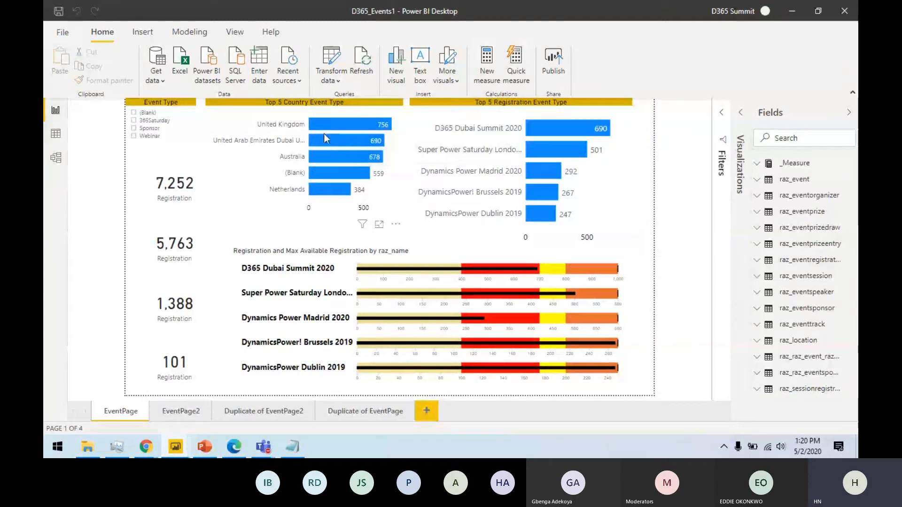
click(176, 212)
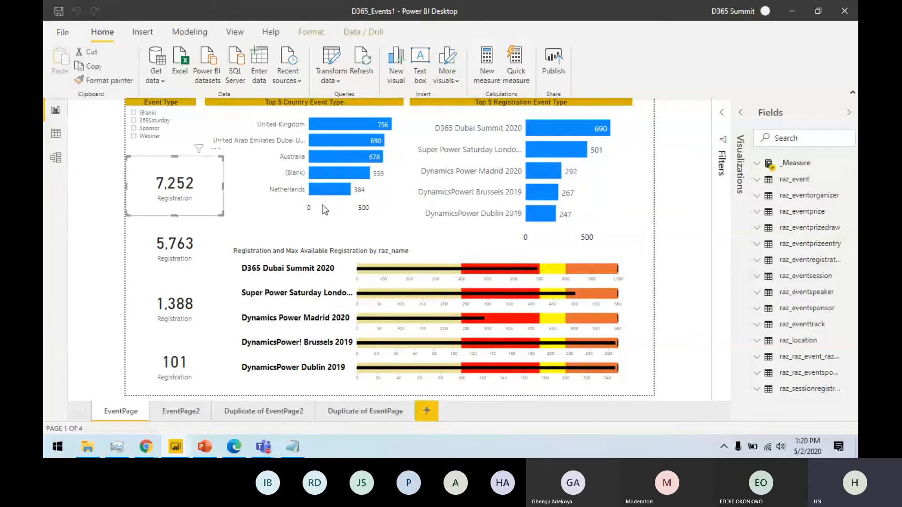
Step: Examine the Registration measure in the _Measure table of D365_Events1 and return to the untitled report with the raz_events tables
click(758, 164)
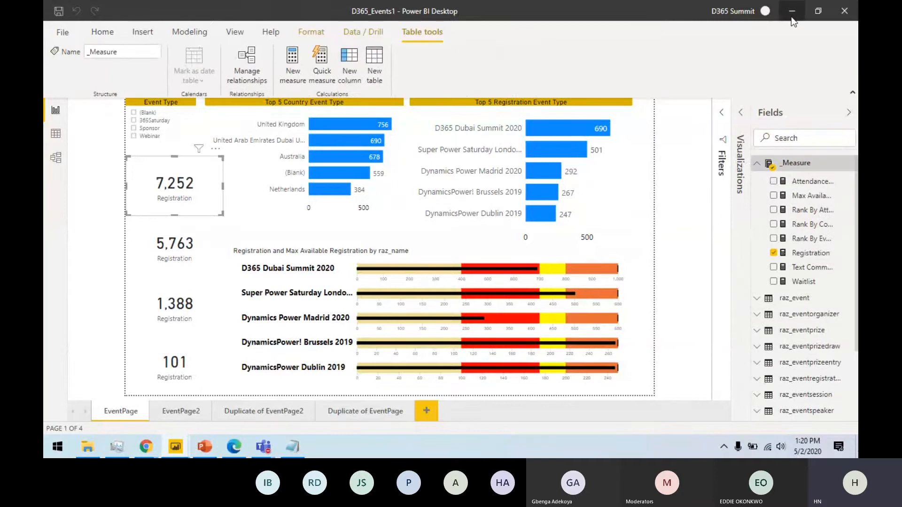
click(799, 255)
click(796, 9)
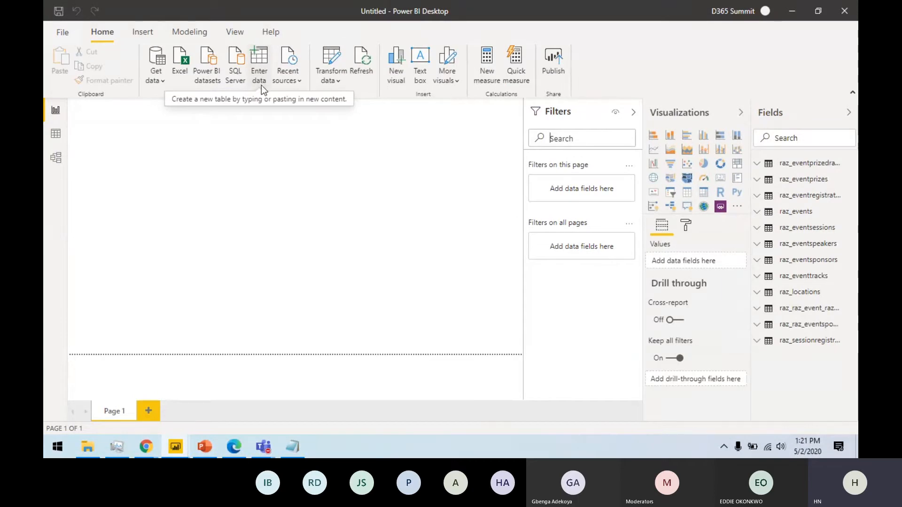
Step: Enter a blank table named _Measures and load it into the untitled report that holds the raz_events tables
click(266, 70)
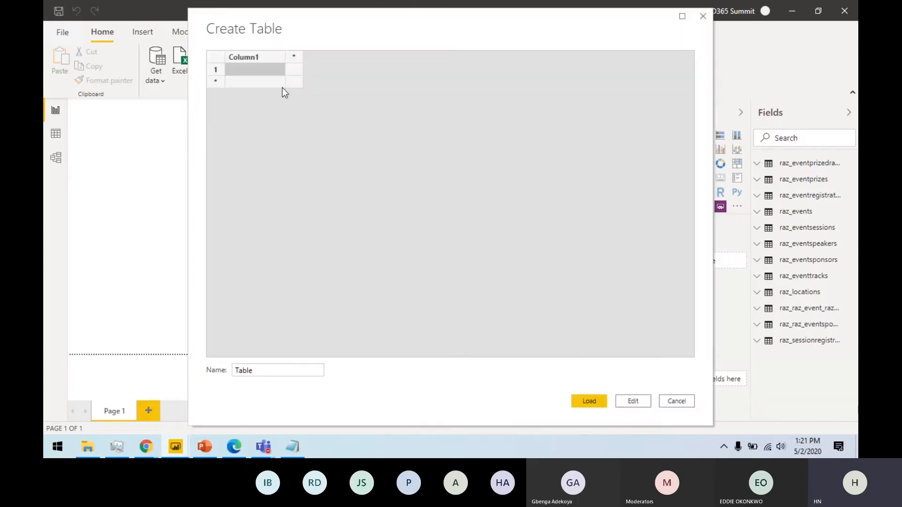
drag(263, 371, 191, 371)
key(BackSpace)
text(_Measures)
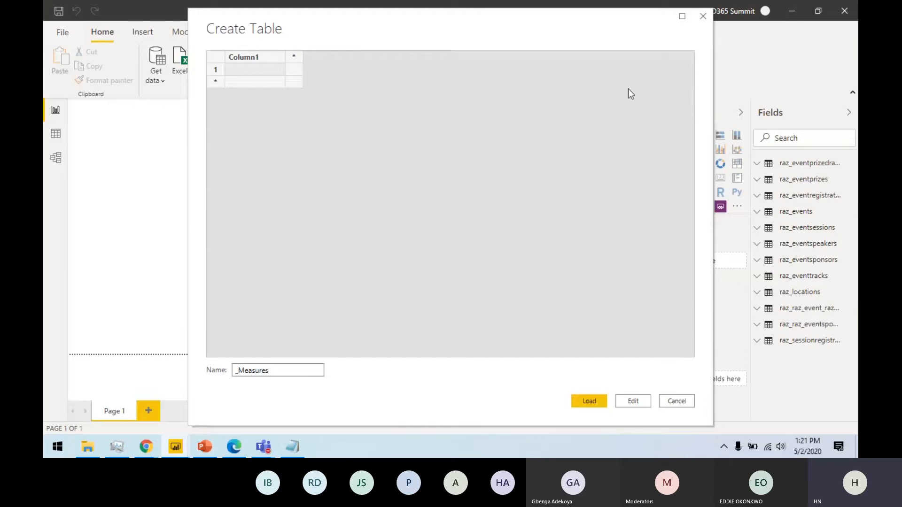
click(597, 402)
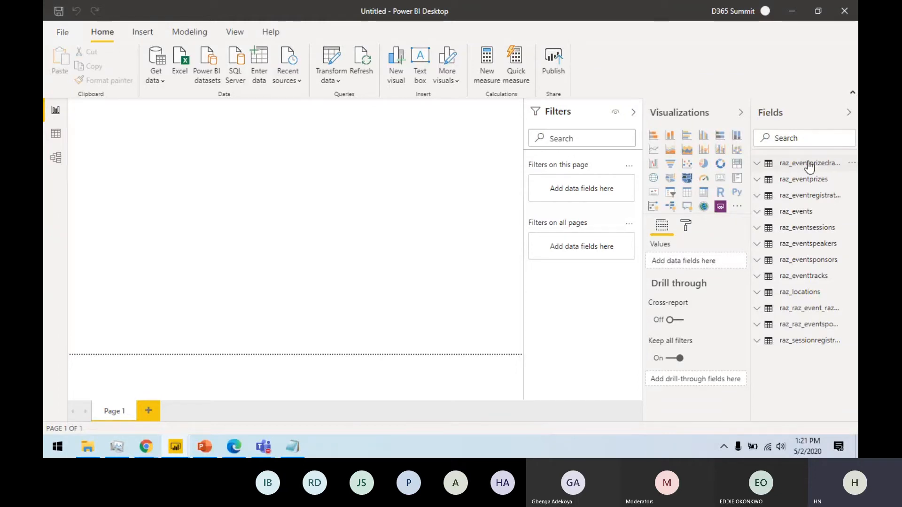
Step: Close the untitled report holding the raz_events tables without saving it, after a brief look at the presentation
click(205, 447)
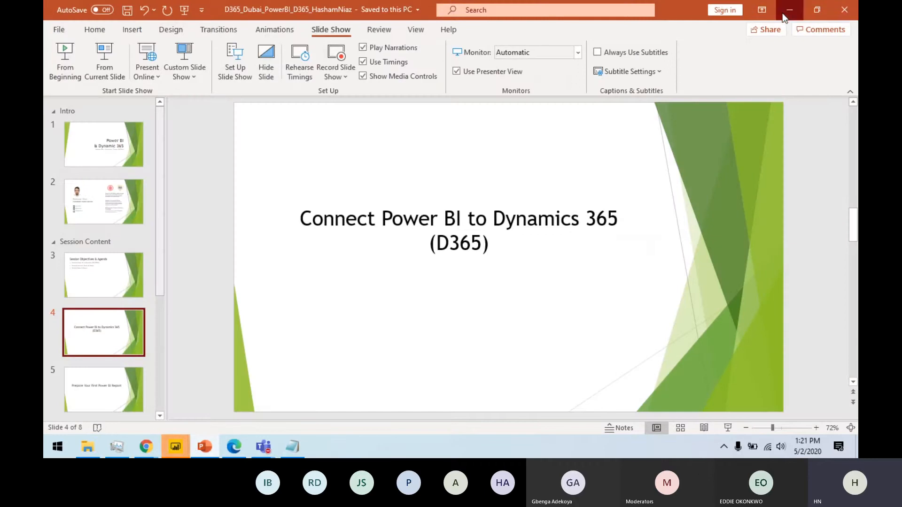
click(176, 446)
mouse_move(175, 447)
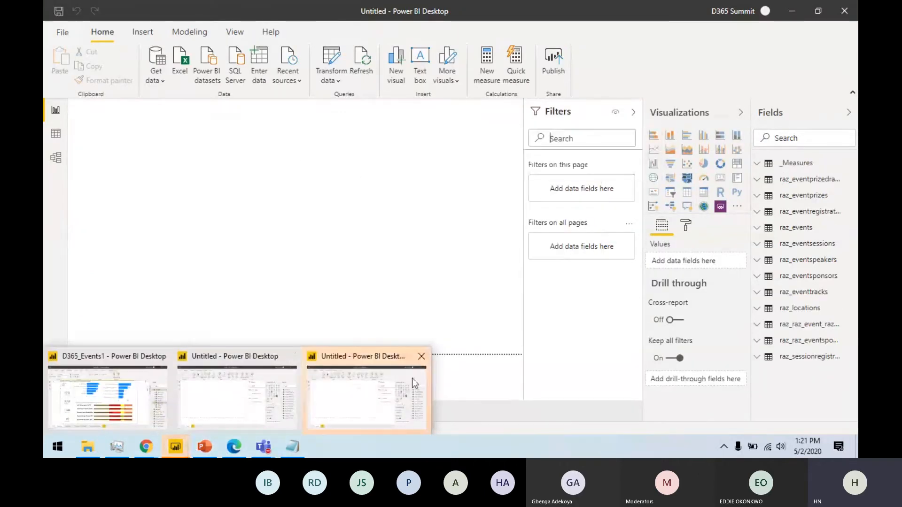
click(421, 357)
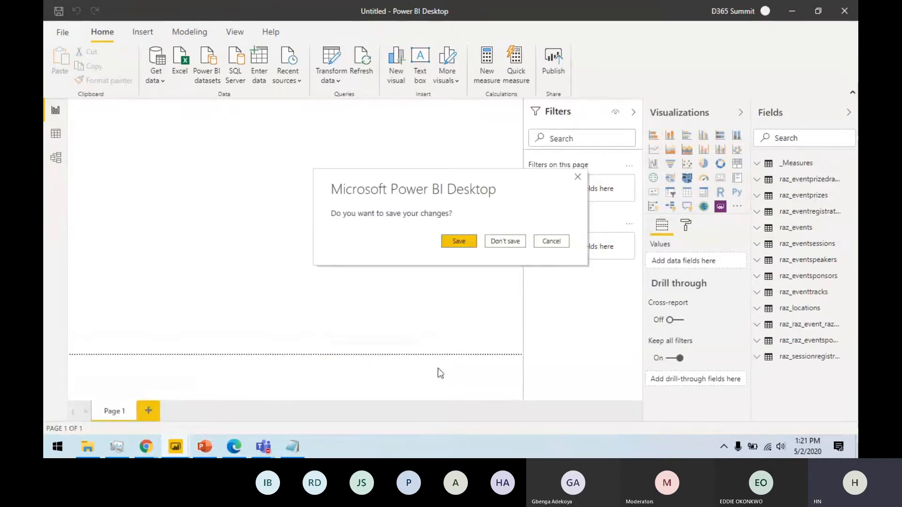
click(505, 240)
Step: Enter a blank table named _Measures and load it into the remaining untitled report with the raz_event tables
mouse_move(177, 448)
click(249, 413)
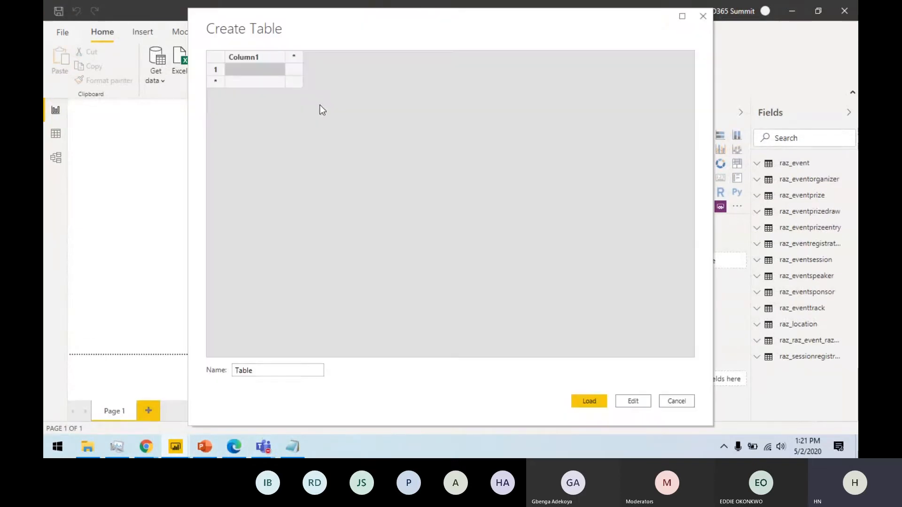
drag(270, 370, 178, 369)
text(_)
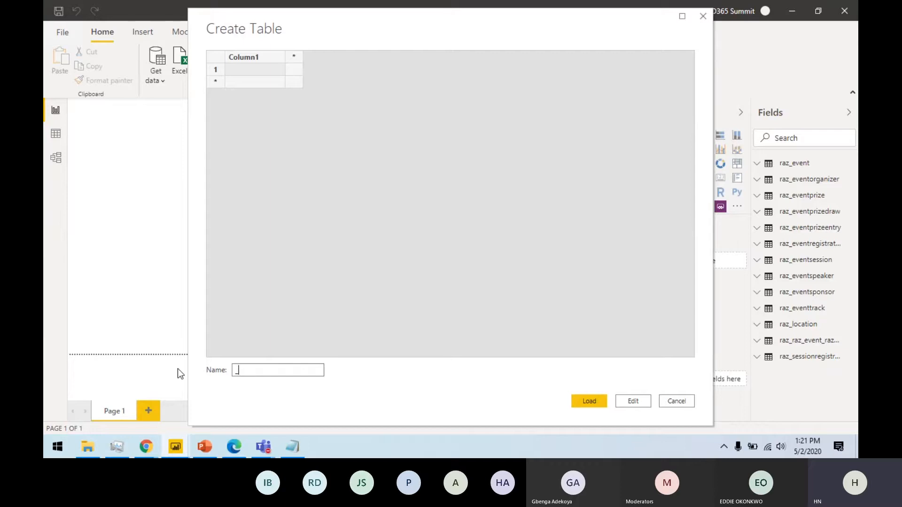
text(Measures)
click(578, 403)
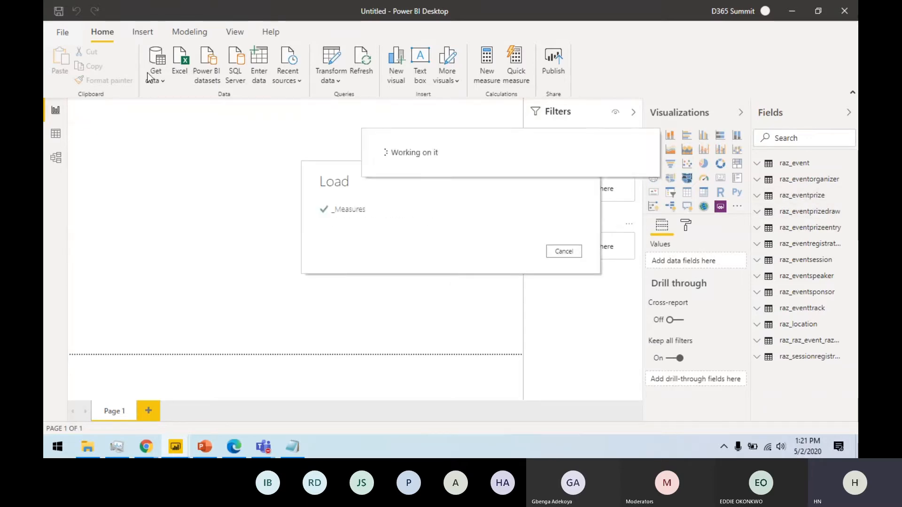
Step: In the current file's report settings, allow end users to export both summarized and underlying data
click(63, 34)
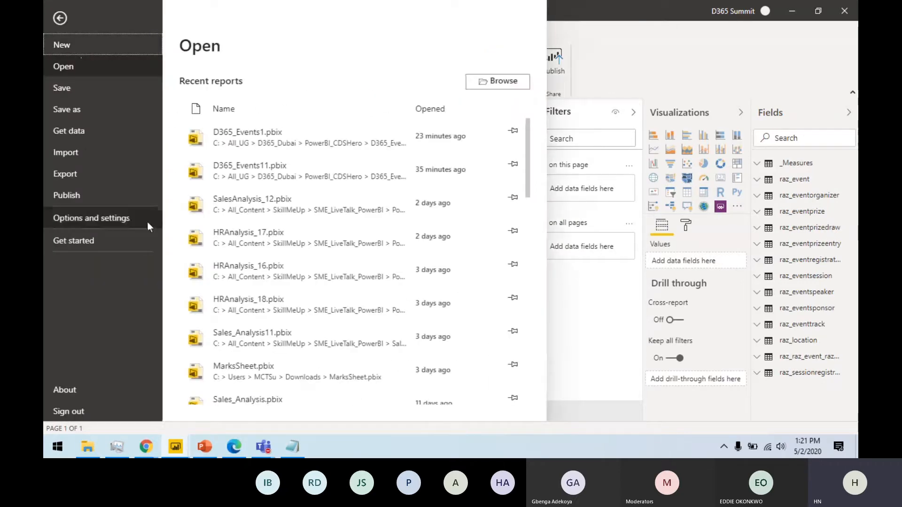
click(117, 222)
click(224, 85)
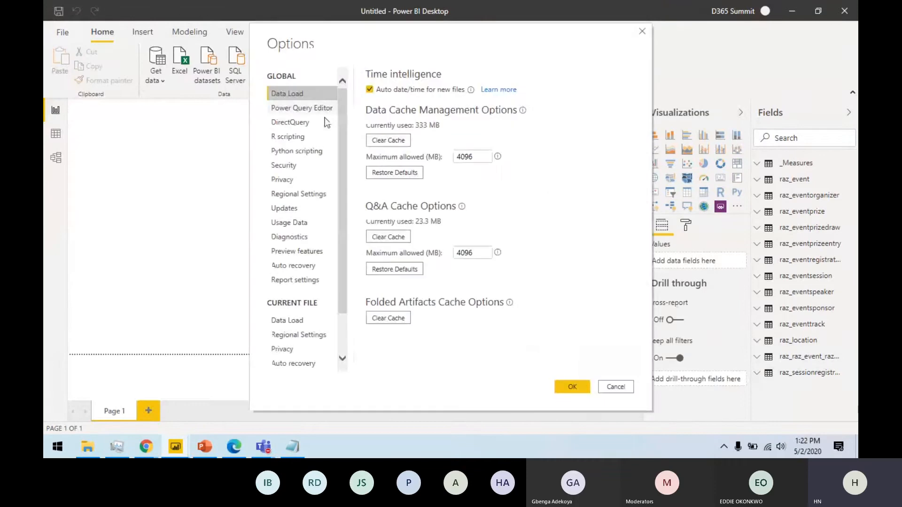
scroll(335, 297, down, 2)
click(309, 357)
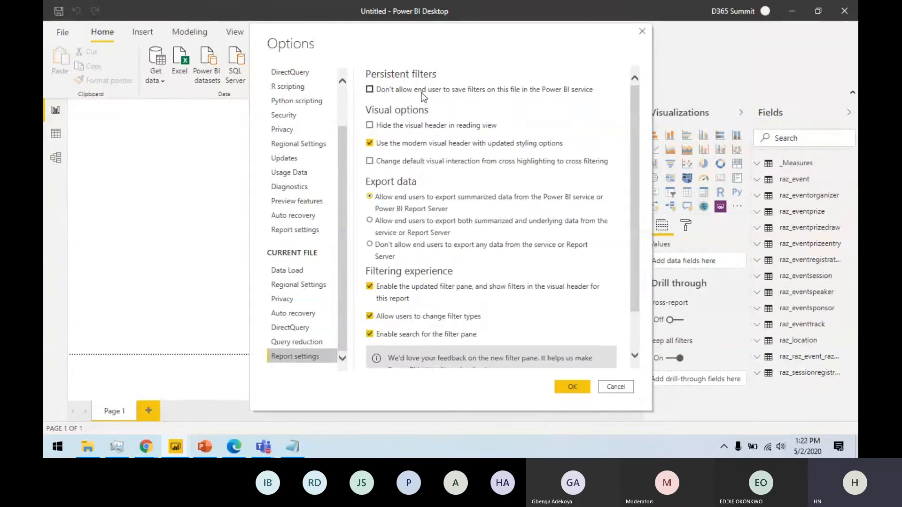
click(379, 226)
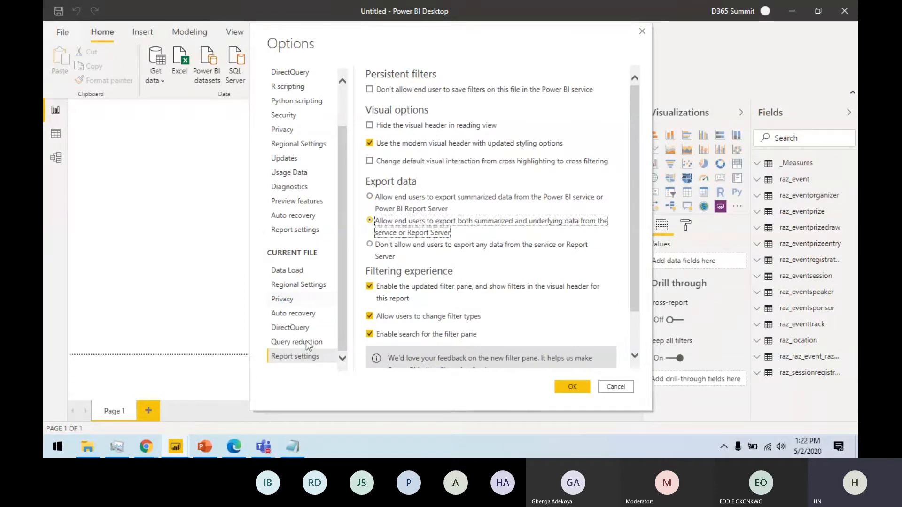
Step: Switch automatic detection of column types and headers off and back on for the current file, and apply the options
click(304, 271)
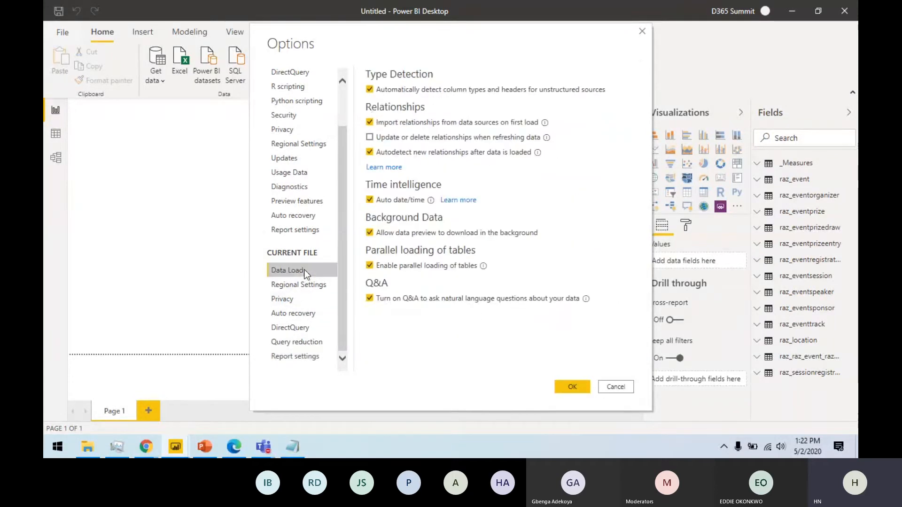
click(370, 90)
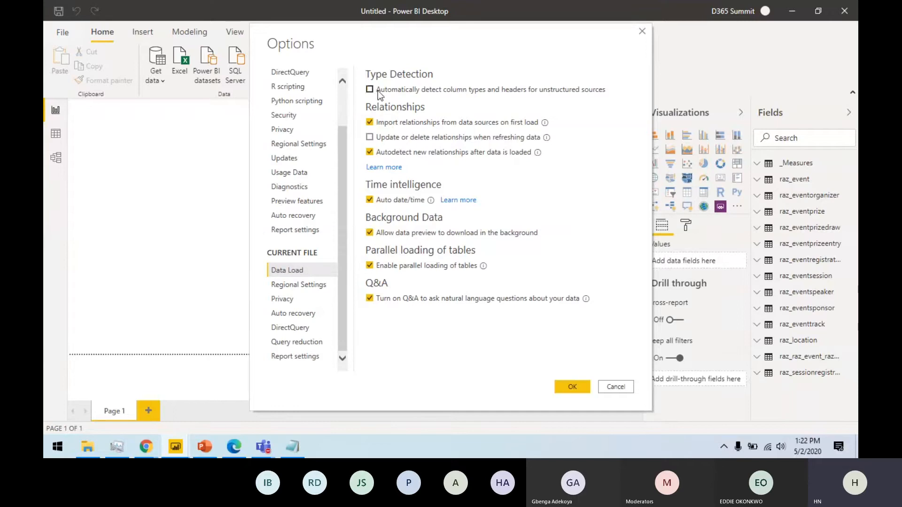
click(397, 90)
click(568, 384)
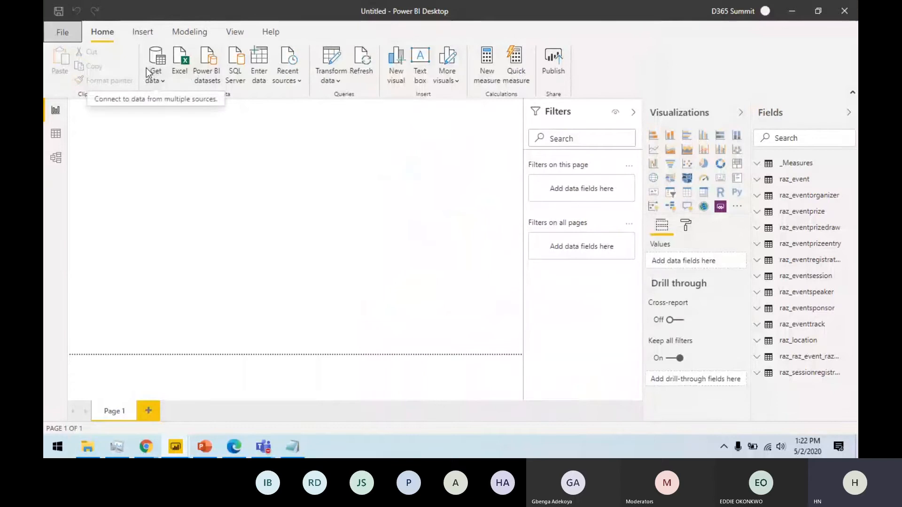
Step: Start saving the report and set the save location to the PowerBI_CDSHero folder, using its path copied from File Explorer
key(ctrl+s)
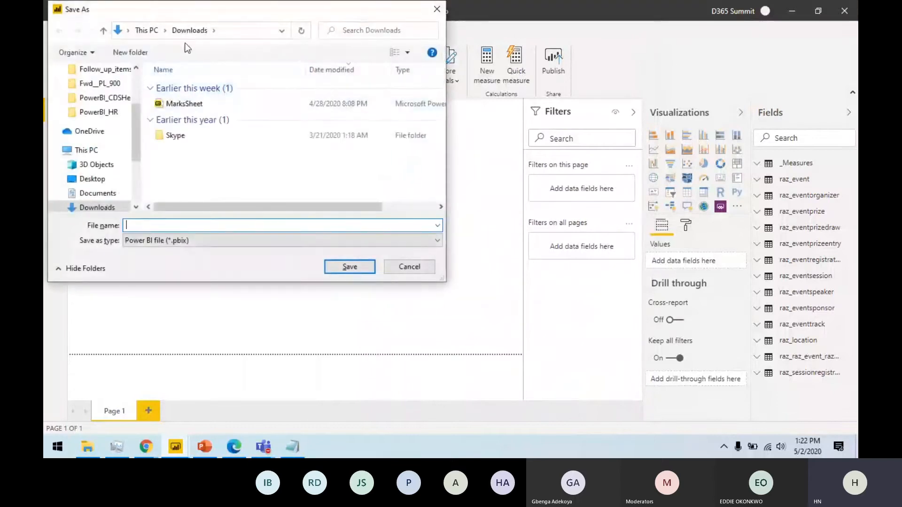
click(86, 447)
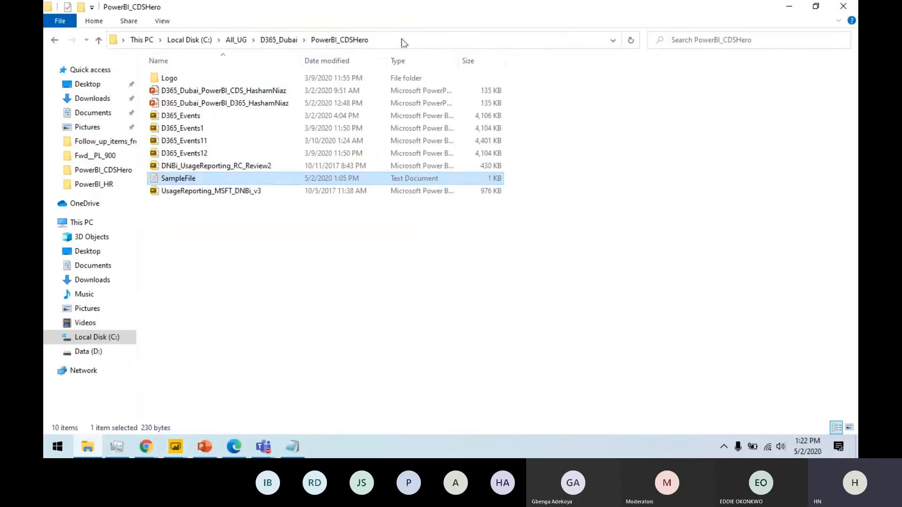
click(409, 40)
key(ctrl+c)
click(789, 6)
click(224, 29)
key(ctrl+v)
key(Return)
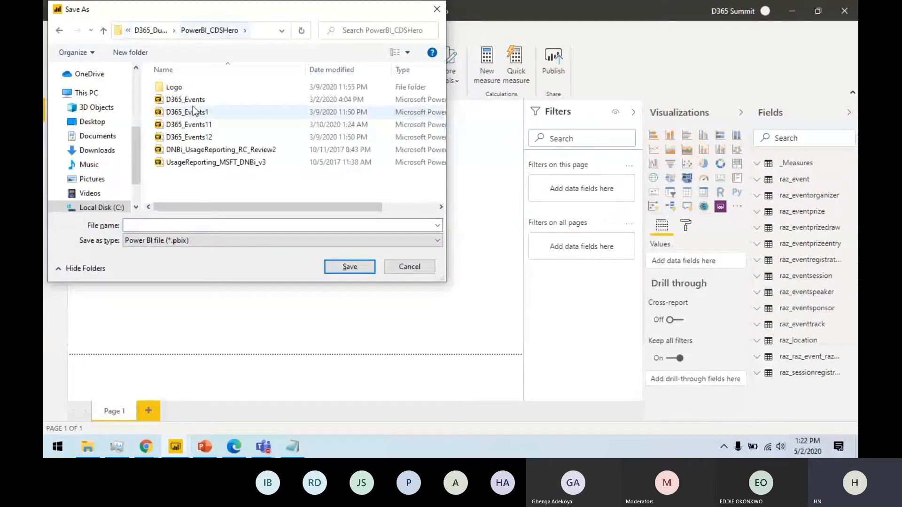
Step: Save the report as D365_Events13, basing the name on the existing D365_Events12 file
click(203, 139)
click(188, 225)
click(188, 225)
key(BackSpace)
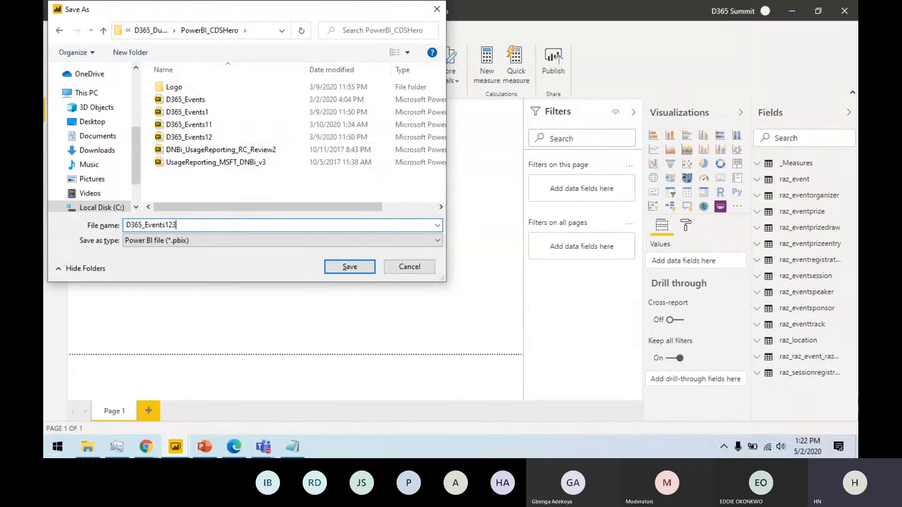
text(3)
click(350, 266)
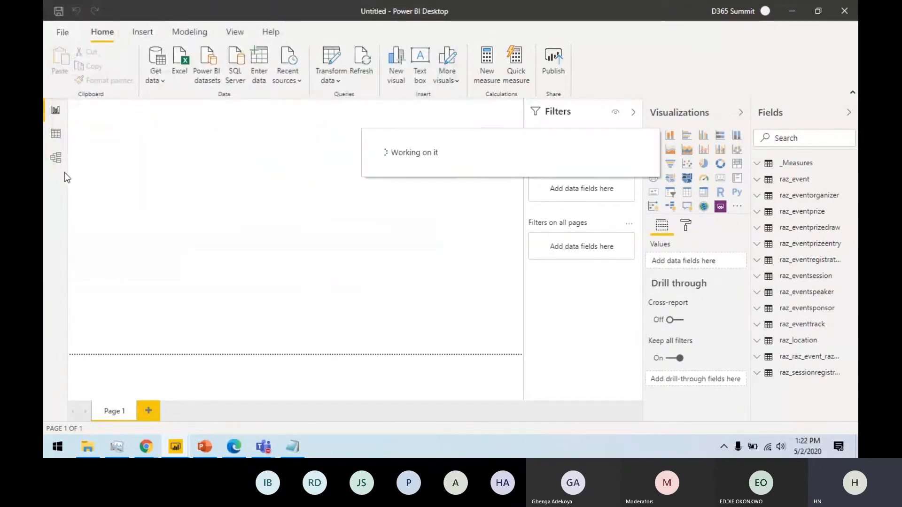
Step: Add a new measure to the _Measures table and replace its default formula with the beginning "Registration = COUNT("
click(798, 164)
right_click(811, 187)
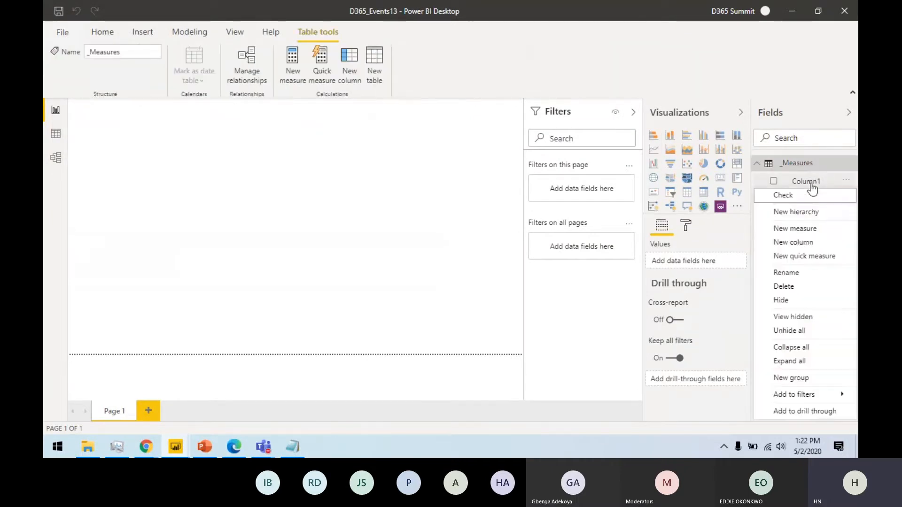
key(Escape)
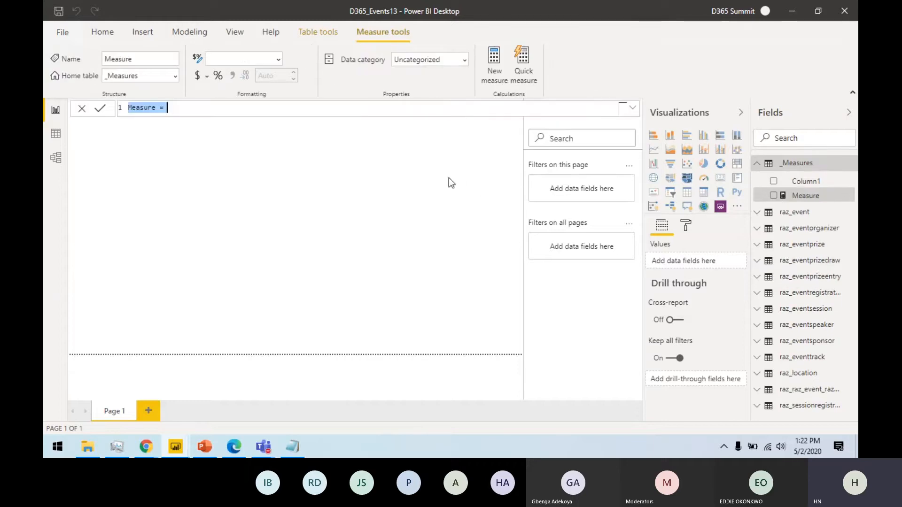
click(171, 111)
drag(140, 109, 229, 108)
key(BackSpace)
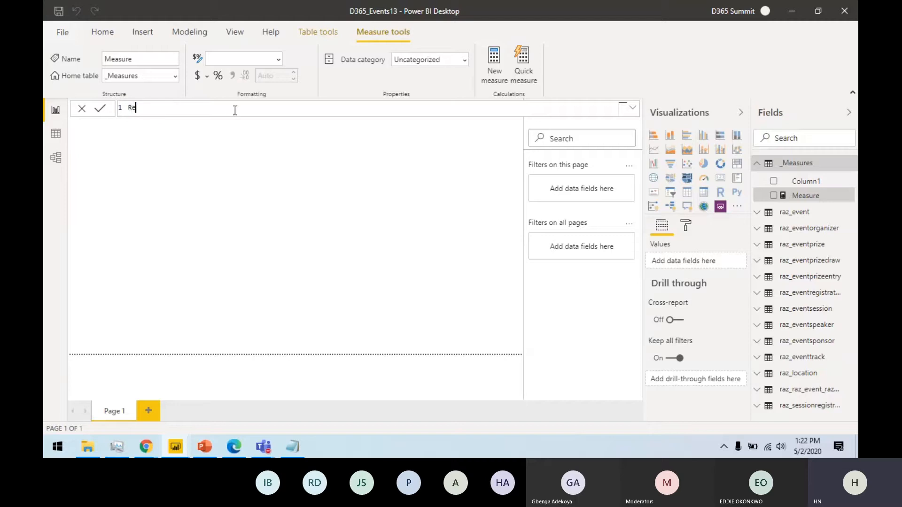
text(Registration = COUNT()
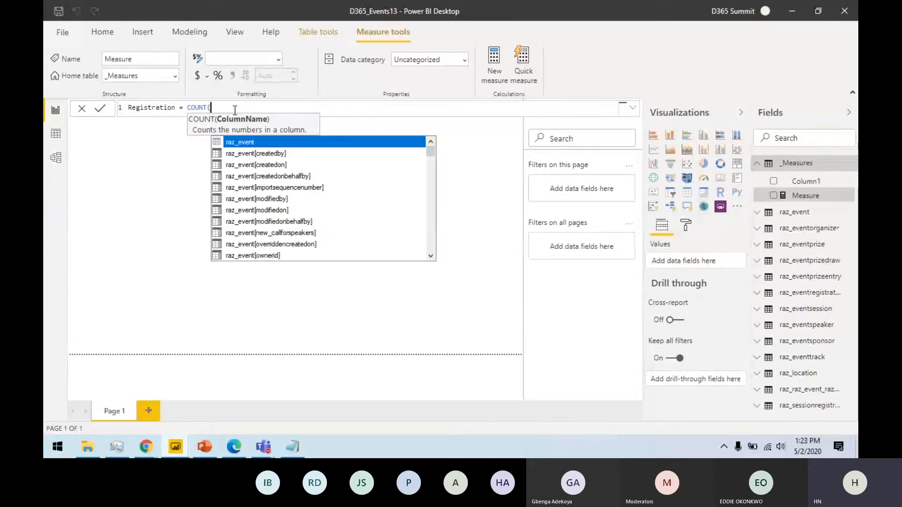
Step: Complete the measure as Registration = COUNT(raz_eventregistration[raz_attendeeid]) and commit the formula
scroll(369, 212, down, 2)
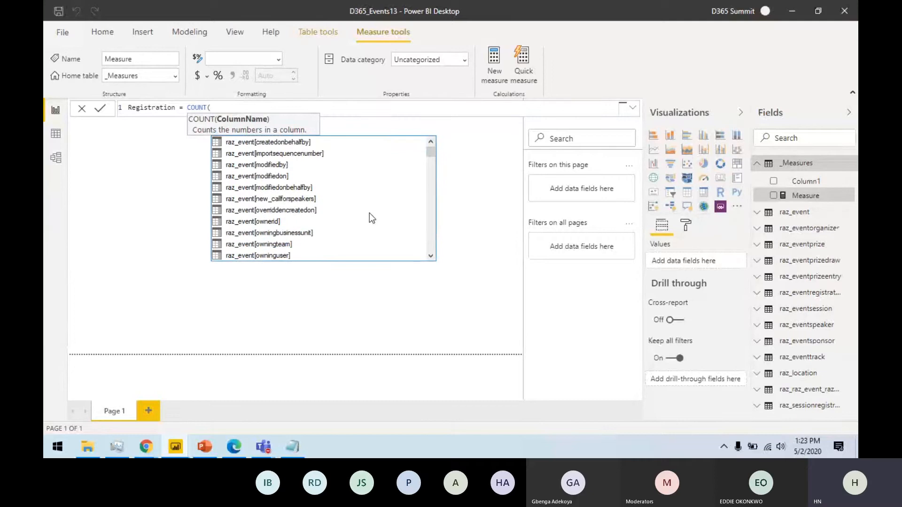
scroll(370, 213, up, 1)
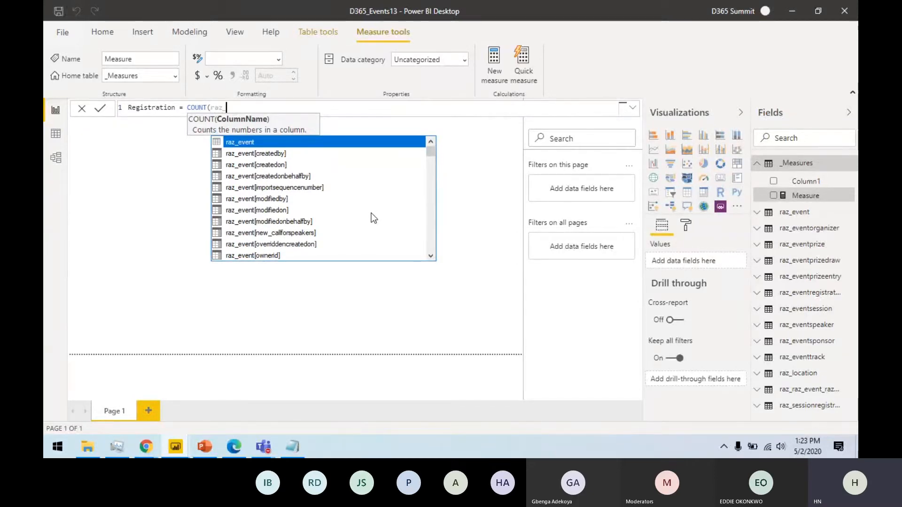
text(eventres)
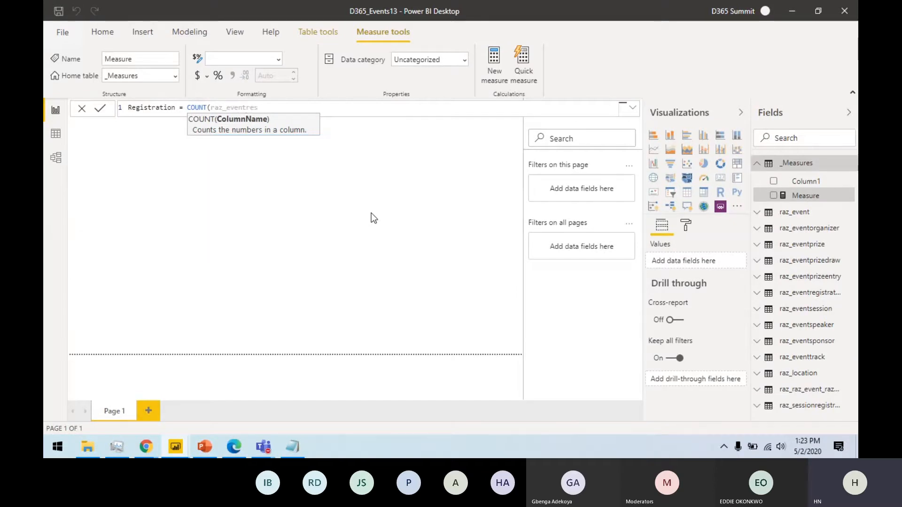
key(Down)
key(Down)
key(Down)
key(Down)
key(Down)
key(Down)
key(Down)
key(Down)
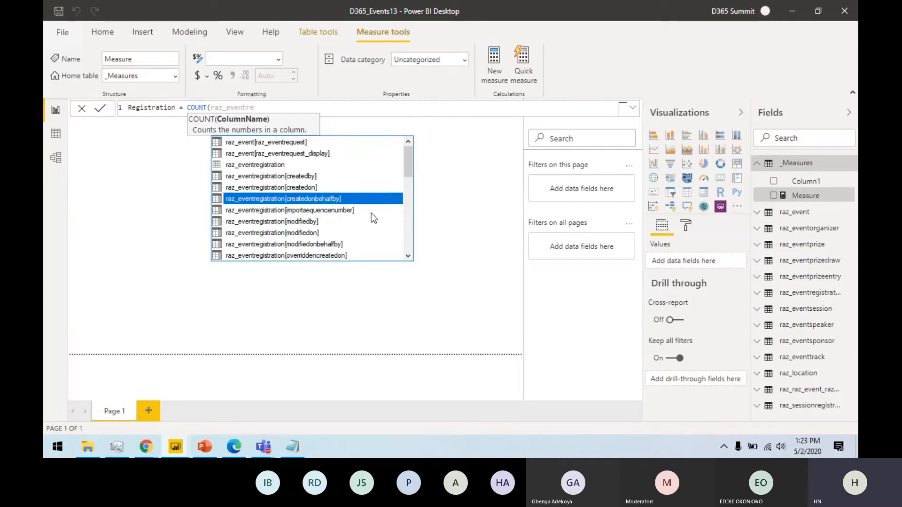
key(Down)
key(Down)
key(Down)
key(Down)
key(Up)
key(Up)
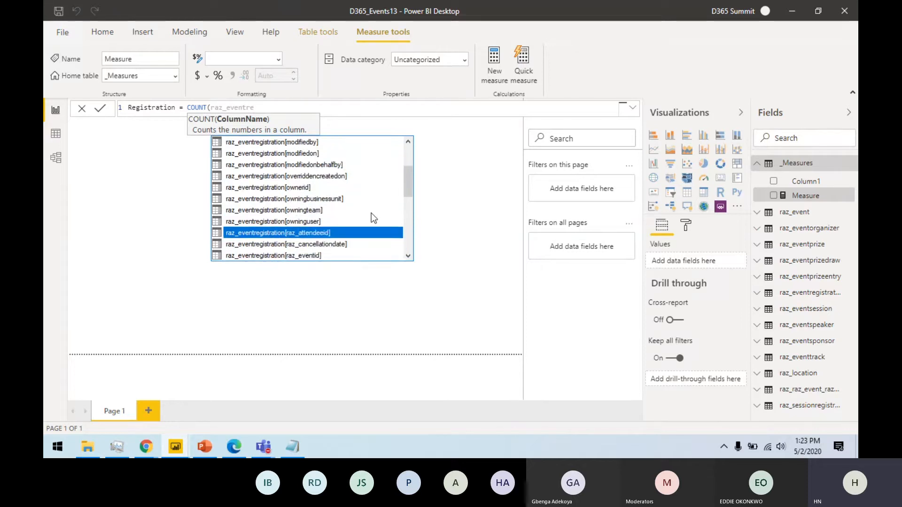
key(Tab)
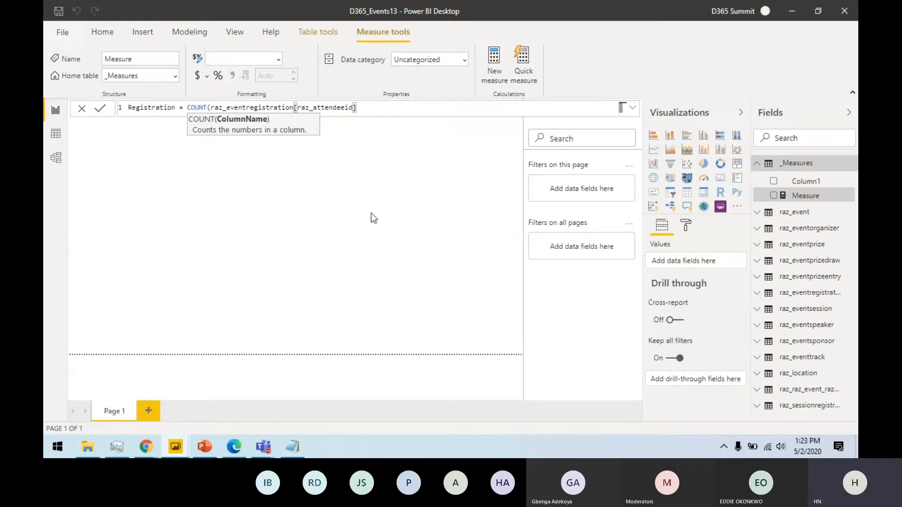
text())
click(104, 109)
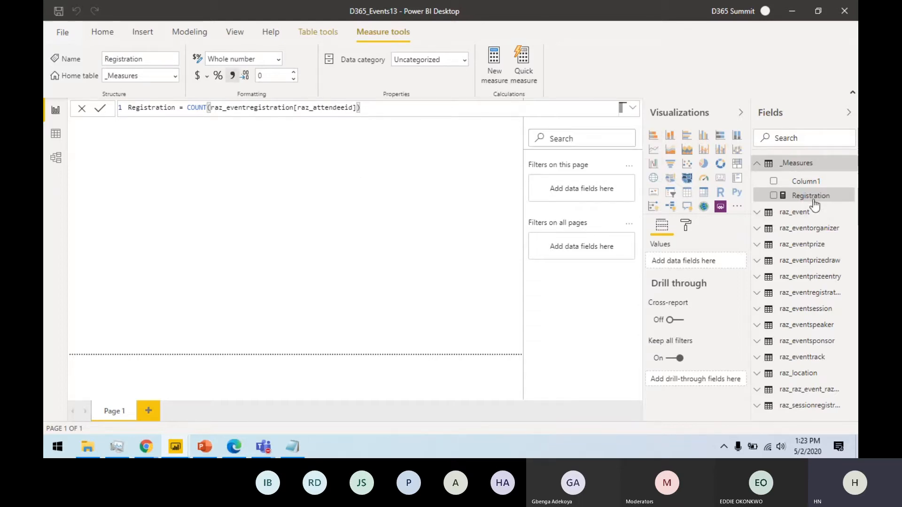
Step: Add the Registration measure to the report page and change its visual to a card
drag(814, 200, 453, 174)
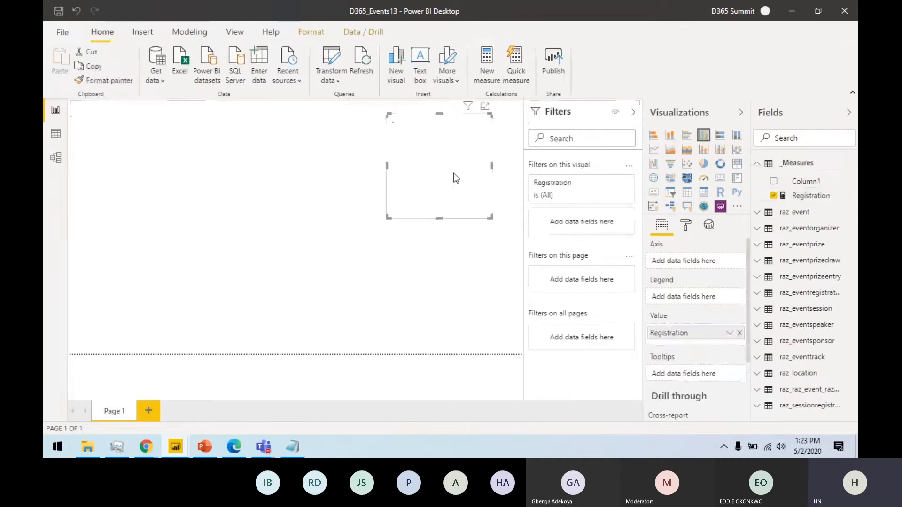
click(502, 232)
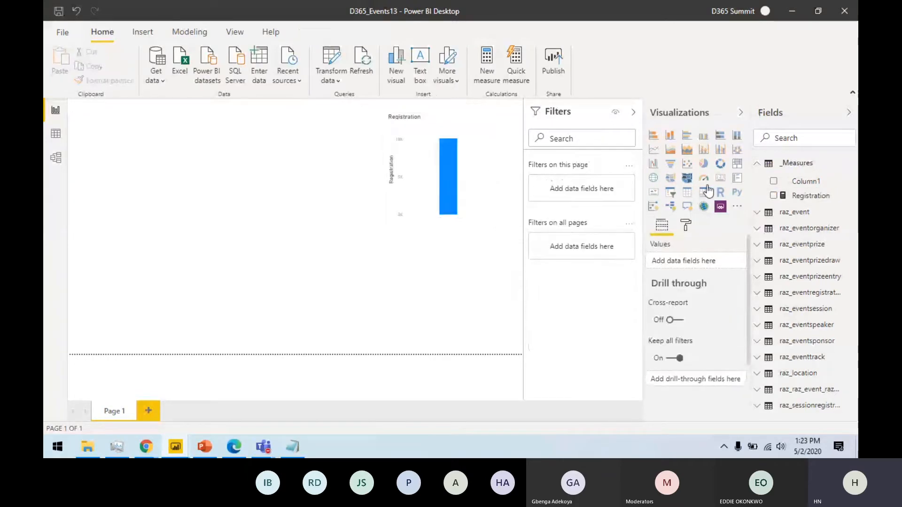
click(720, 182)
click(474, 179)
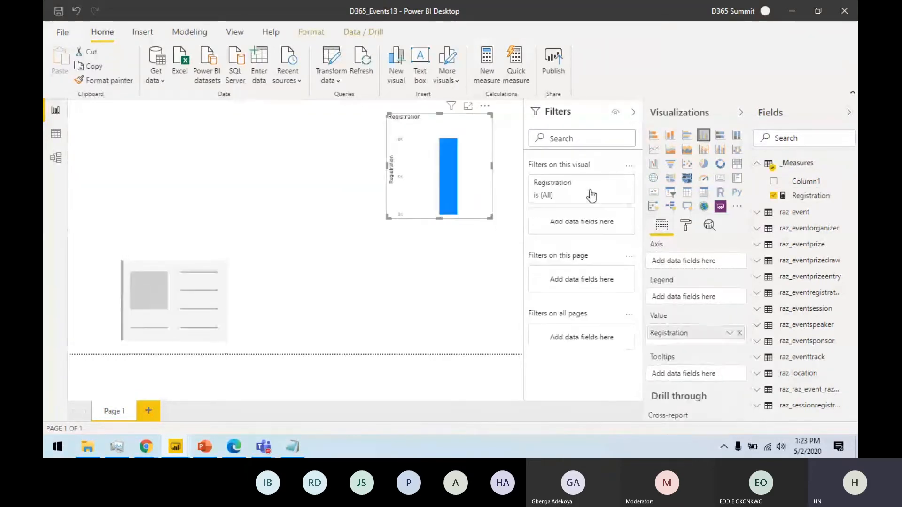
click(720, 177)
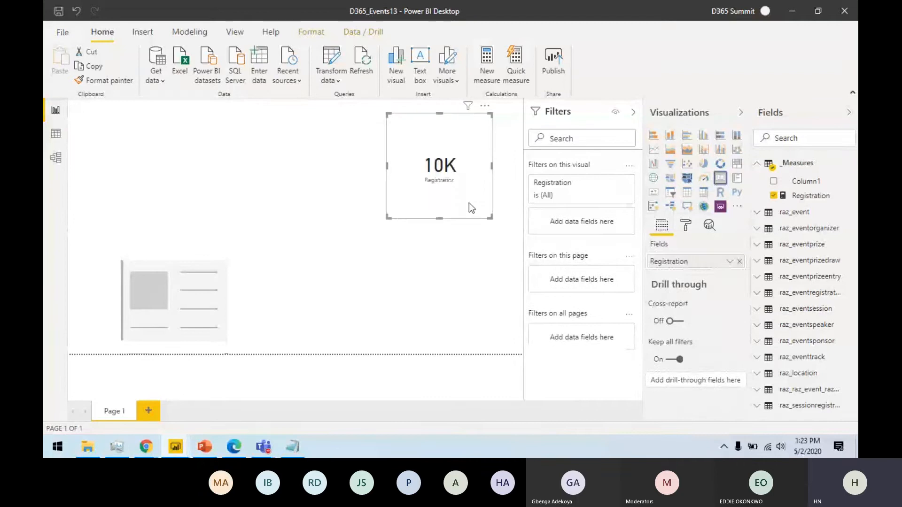
Step: Reposition and widen the Registration card near the page's upper edge, and remove the empty extra card visual
drag(469, 203, 378, 170)
drag(399, 202, 456, 169)
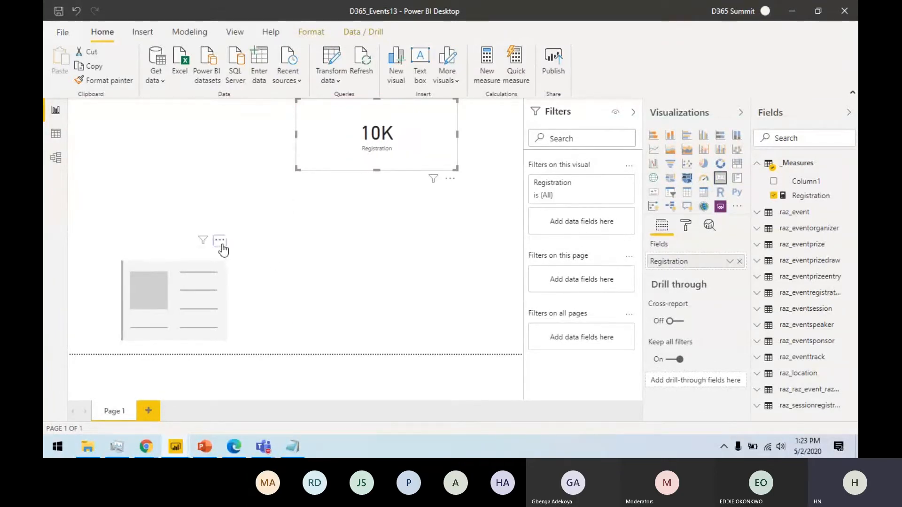
click(221, 247)
click(243, 256)
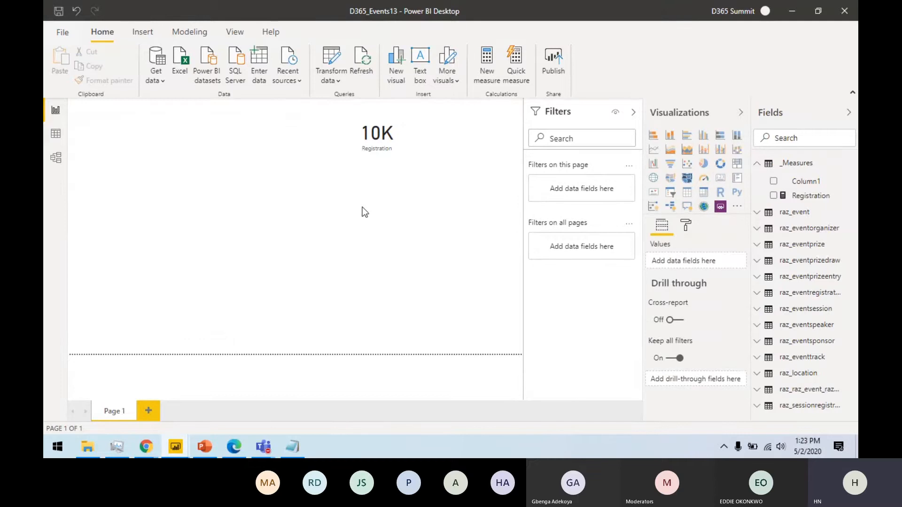
click(402, 165)
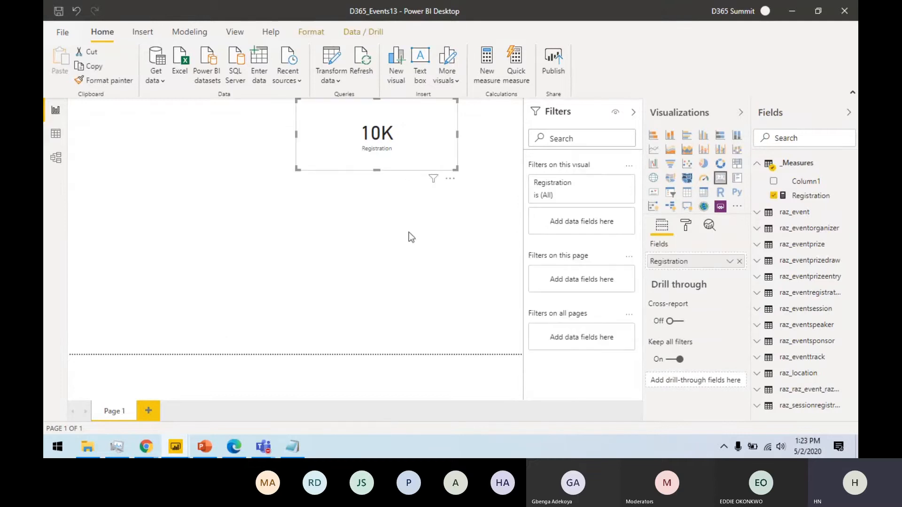
Step: Check the Registration measure's formula in the open D365_Events1 report, and return to D365_Events13
right_click(175, 447)
key(Escape)
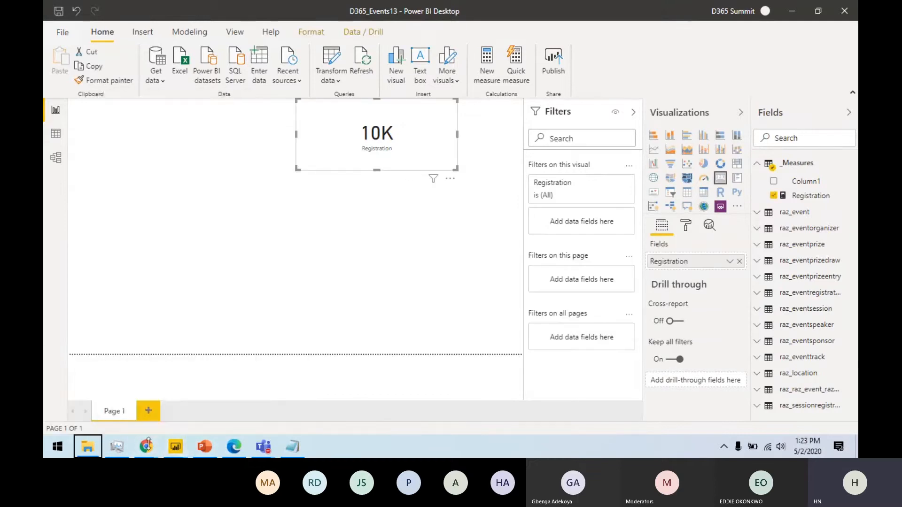
mouse_move(176, 447)
click(154, 415)
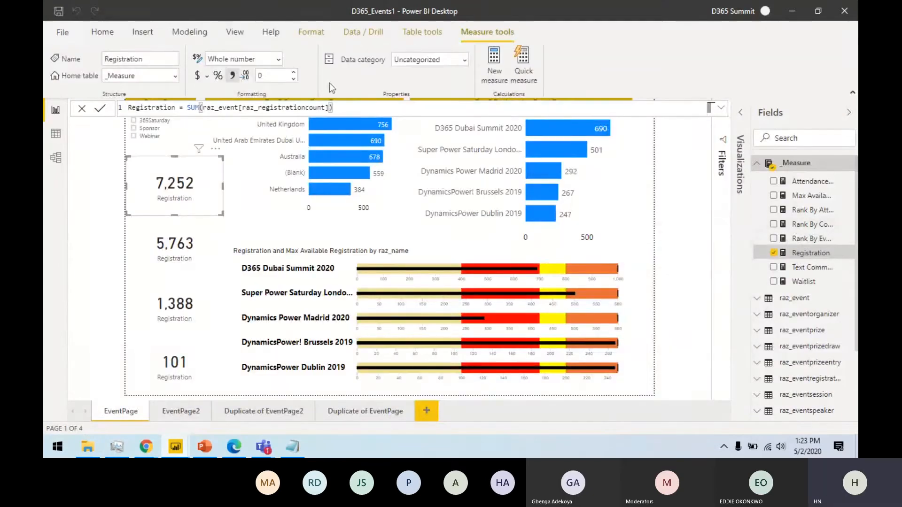
click(795, 11)
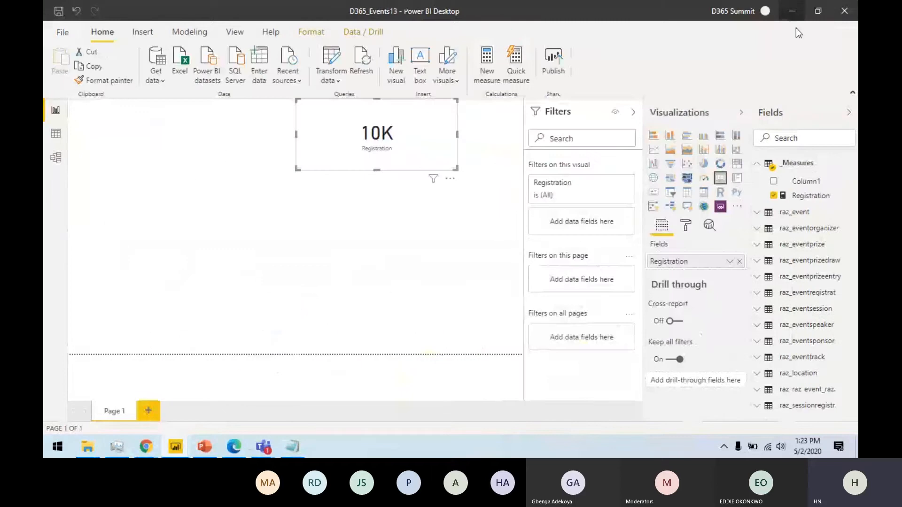
Step: Replace the COUNT expression in the Registration measure with the beginning "SUM(raz_event"
click(803, 200)
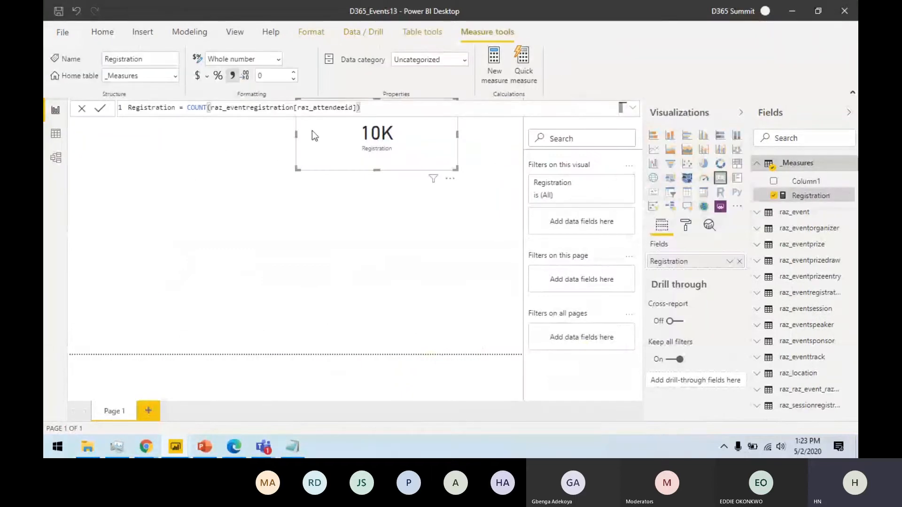
drag(193, 107, 383, 103)
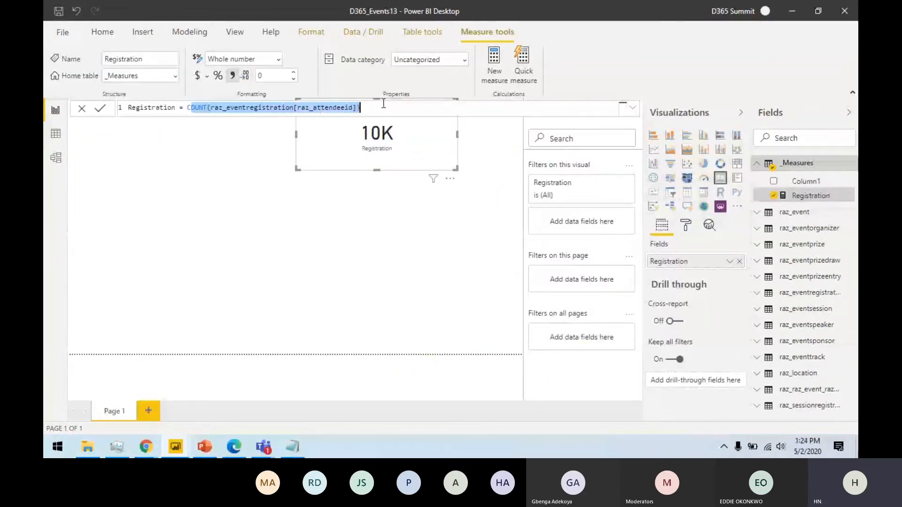
key(BackSpace)
key(BackSpace)
text(S)
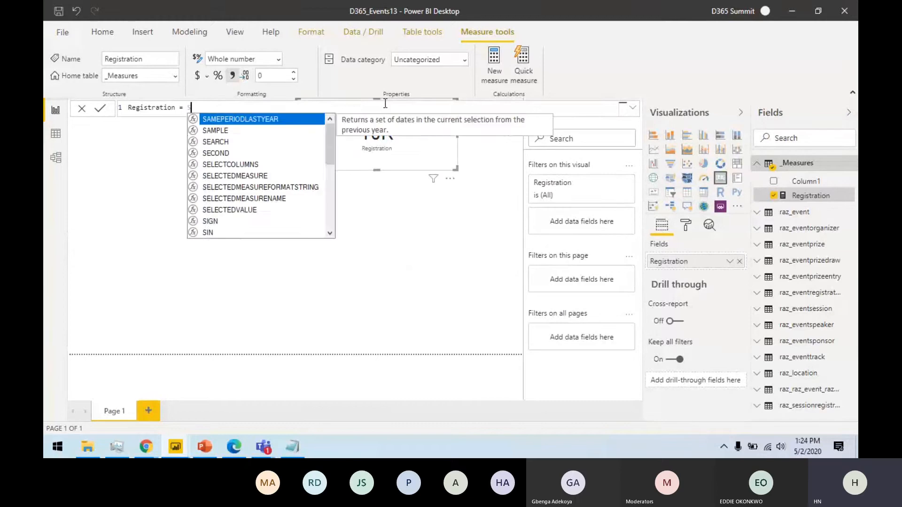
text(UM(raz_event)
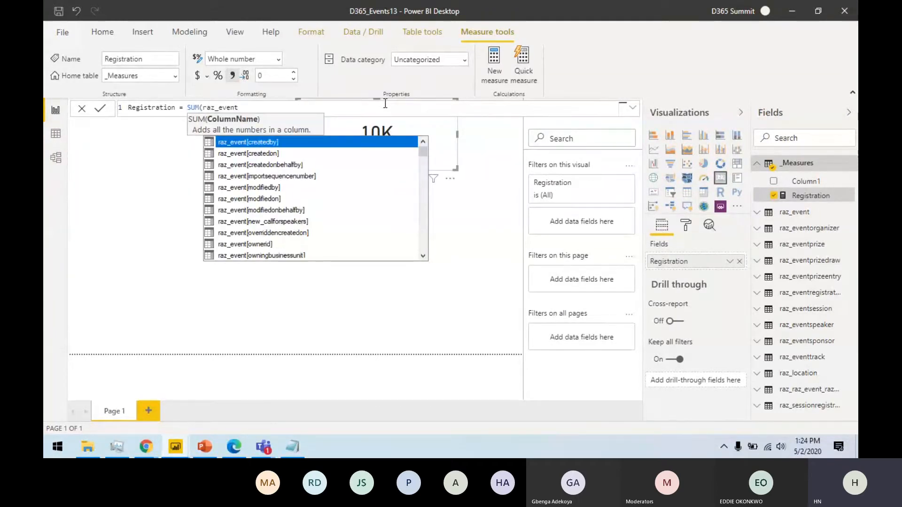
text(()
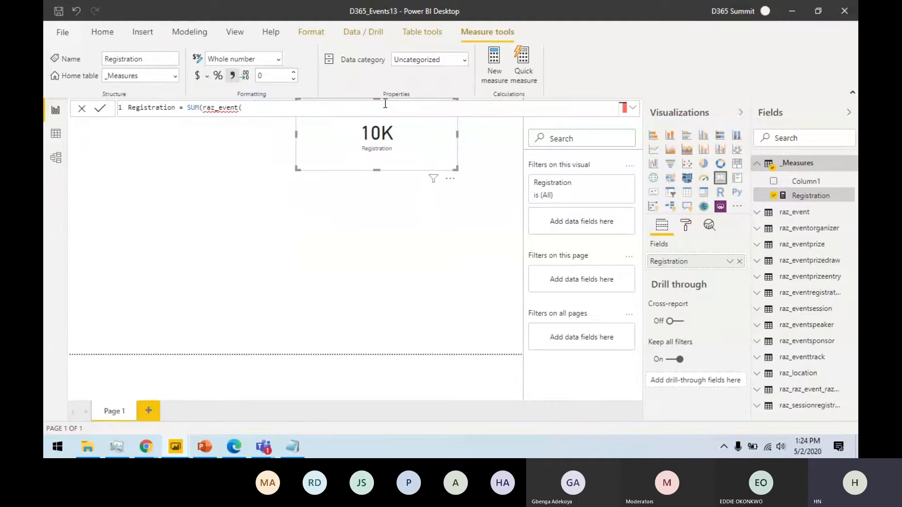
key(BackSpace)
Step: Look through the suggested raz_event columns for the one that holds the registration count
key(Down)
key(Down)
key(Down)
key(Down)
key(Down)
key(Down)
key(Down)
key(Down)
key(Down)
key(Down)
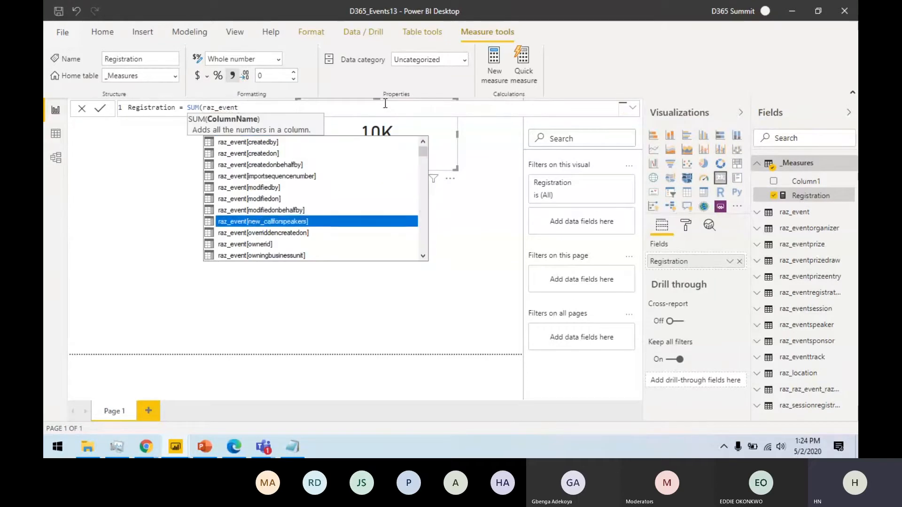
key(Down)
key(Down)
key(Down)
key(Down)
key(Down)
key(Down)
key(Down)
key(Down)
key(Down)
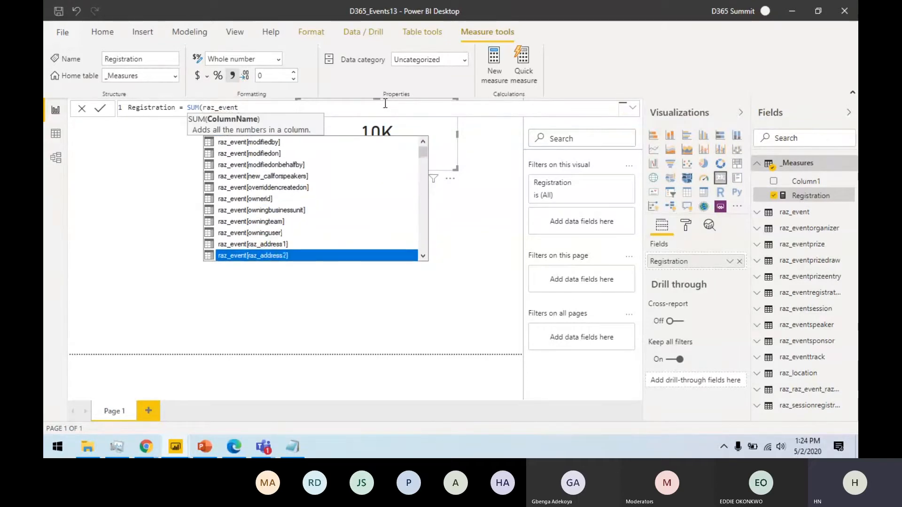
key(Down)
key(Down)
key(Down)
key(Down)
key(Down)
key(Down)
key(Down)
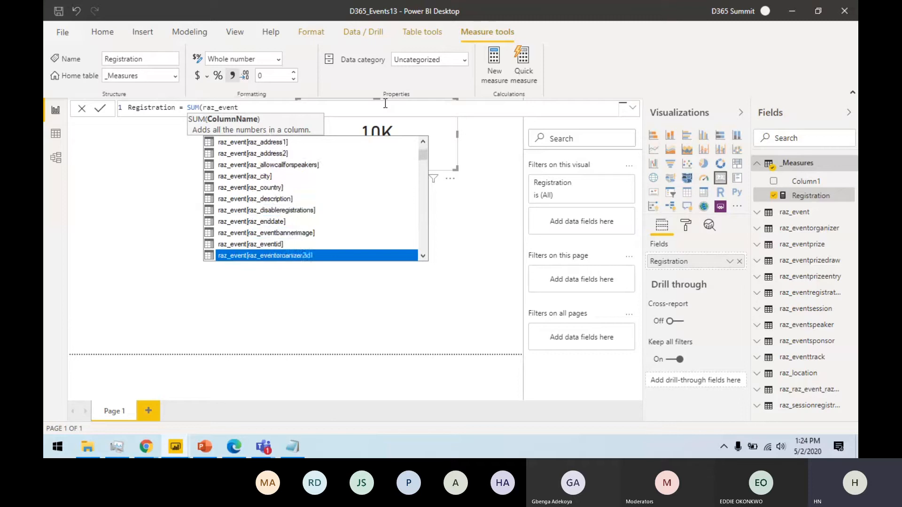
key(Down)
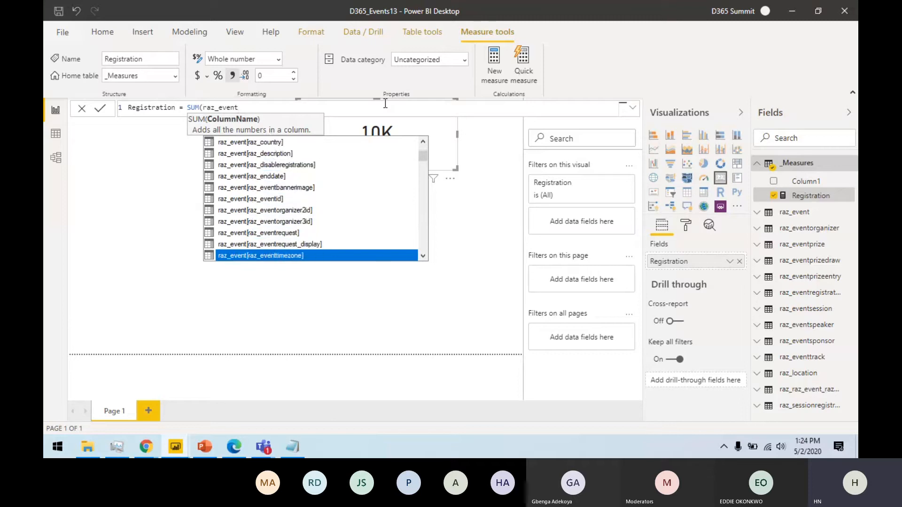
key(Down)
key(Down)
key(Down)
key(Down)
key(Down)
key(Down)
key(Down)
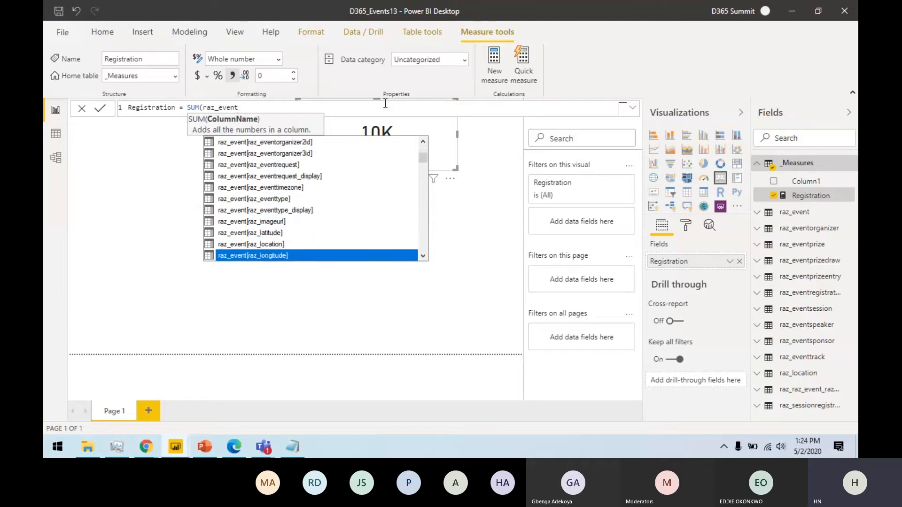
key(Down)
key(Down)
key(Down)
key(Down)
key(Down)
key(Down)
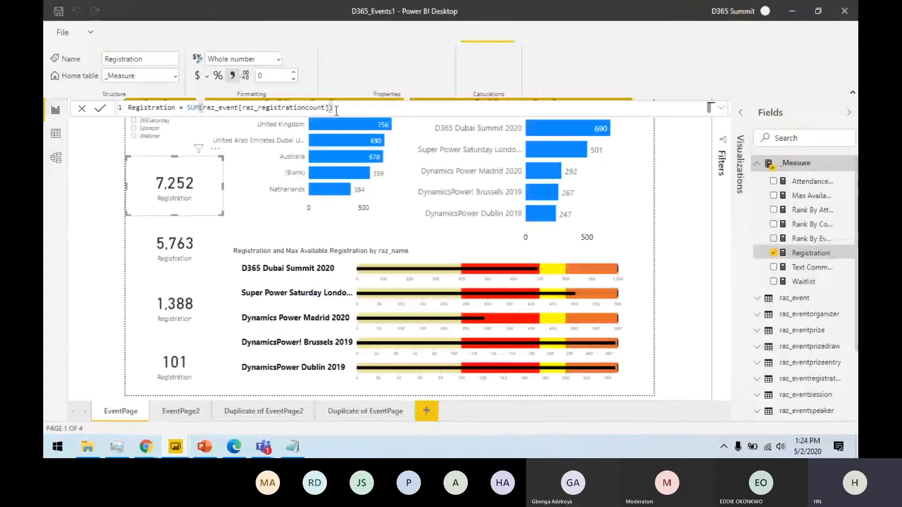
Step: Copy the full Registration formula from D365_Events1 and paste it over the unfinished SUM expression in D365_Events13
drag(332, 108, 126, 109)
key(ctrl+c)
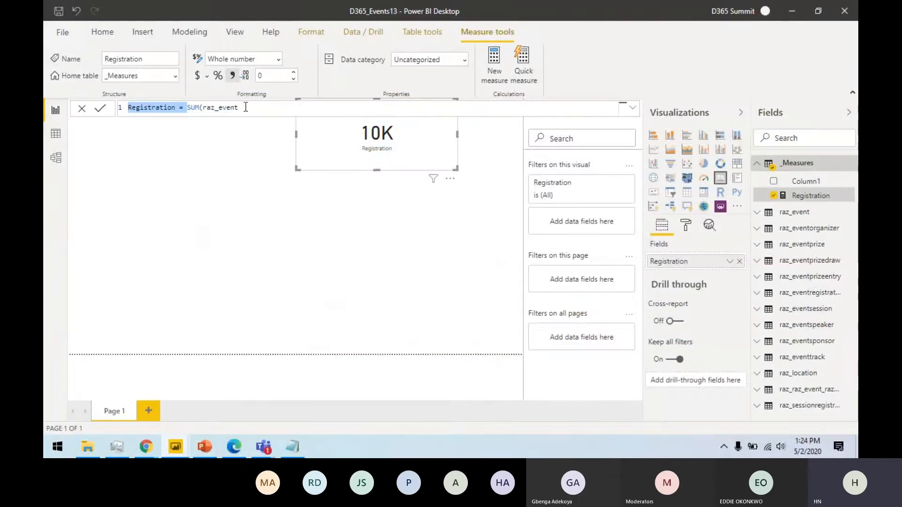
shift+click(244, 108)
key(ctrl+v)
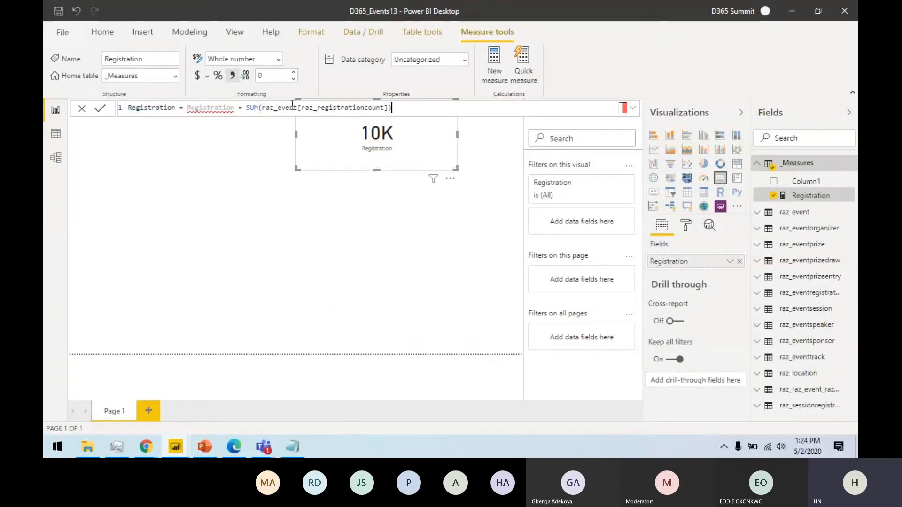
Step: Remove the duplicated "Registration =" so the formula reads Registration = SUM(raz_event[raz_registrationcount]), and commit it
double_click(214, 108)
key(BackSpace)
key(Delete)
key(Delete)
key(Delete)
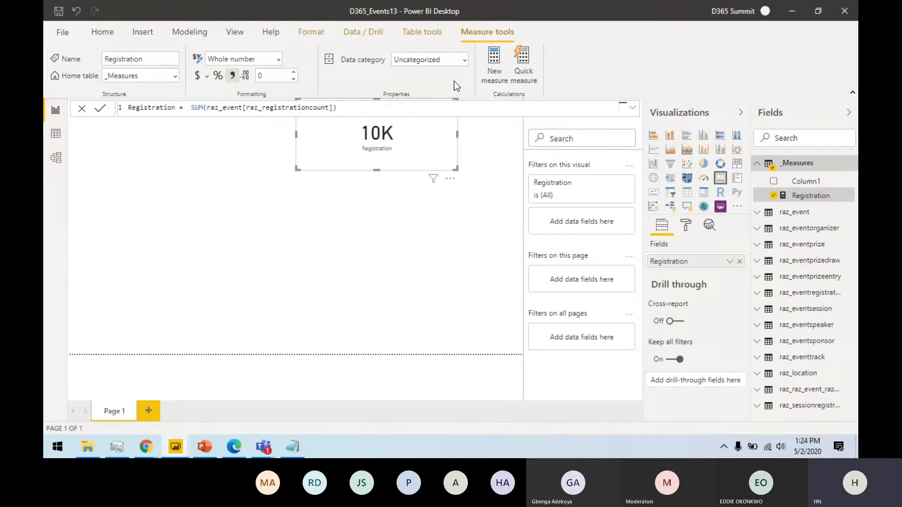
click(101, 111)
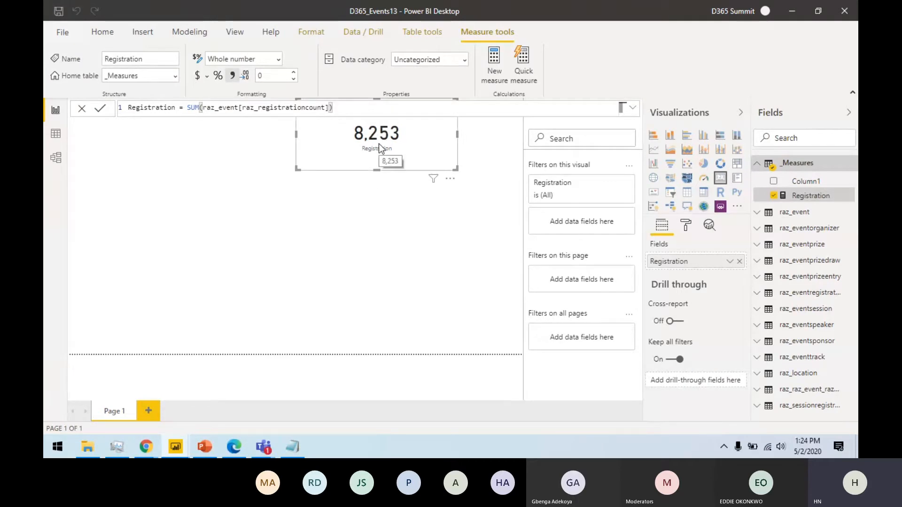
Step: Shrink the Registration card and move it to the page's left edge, about halfway down
click(440, 169)
drag(454, 168, 291, 167)
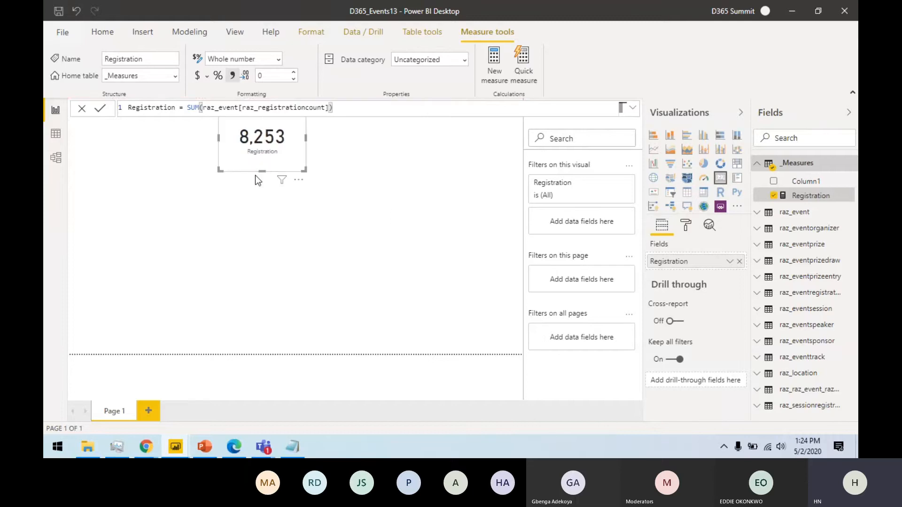
drag(257, 167, 130, 237)
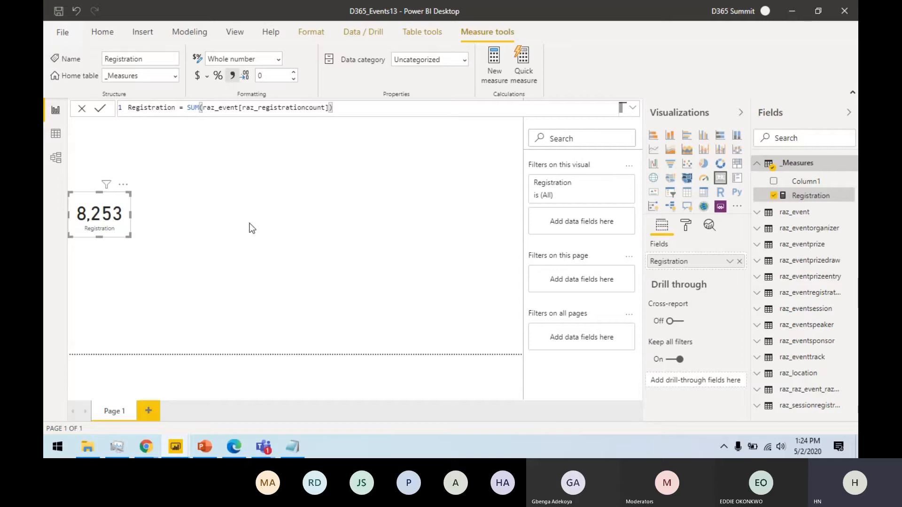
Step: Examine the top 5 country and registration bar charts on D365_Events1's EventPage, and return to D365_Events13
mouse_move(169, 443)
click(161, 425)
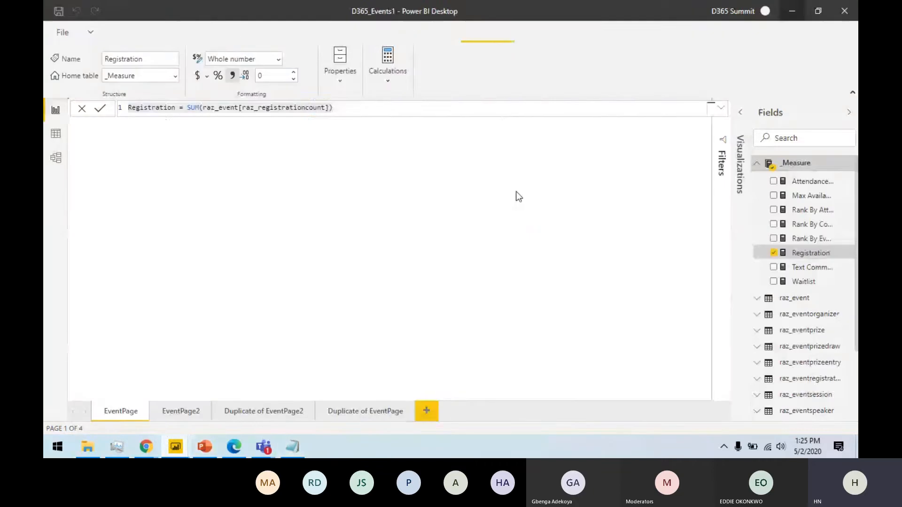
click(315, 182)
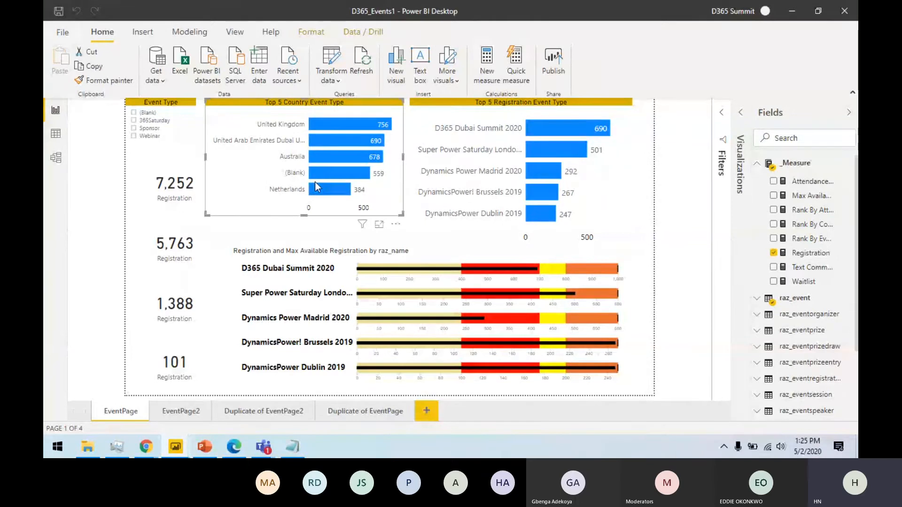
click(443, 211)
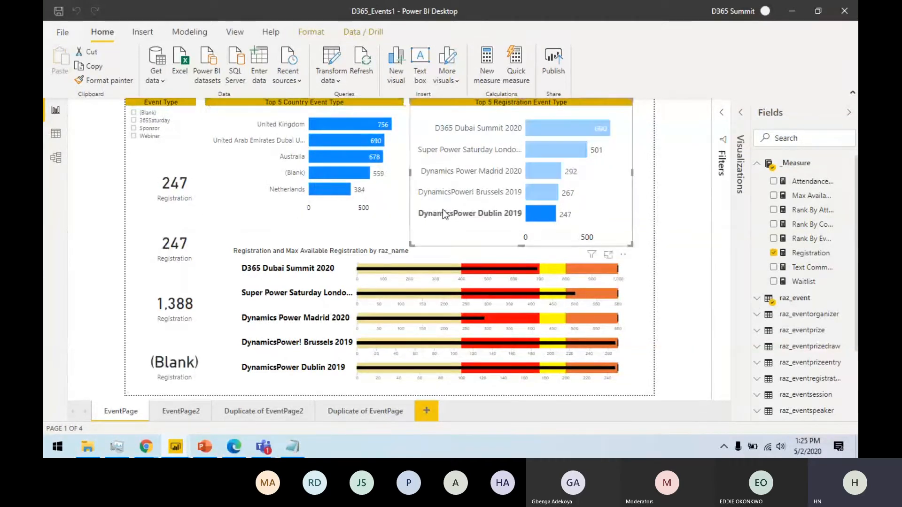
click(535, 215)
click(791, 12)
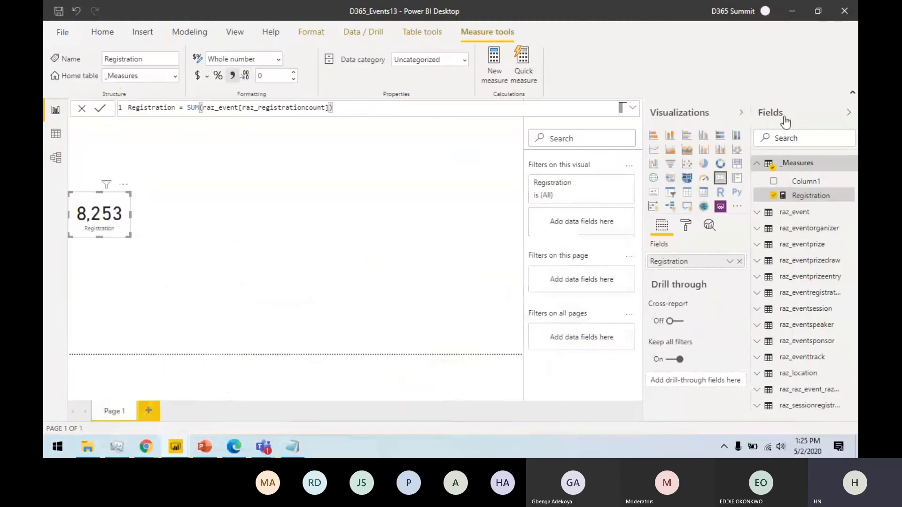
Step: Delete the placeholder Column1 from the _Measures table
right_click(809, 183)
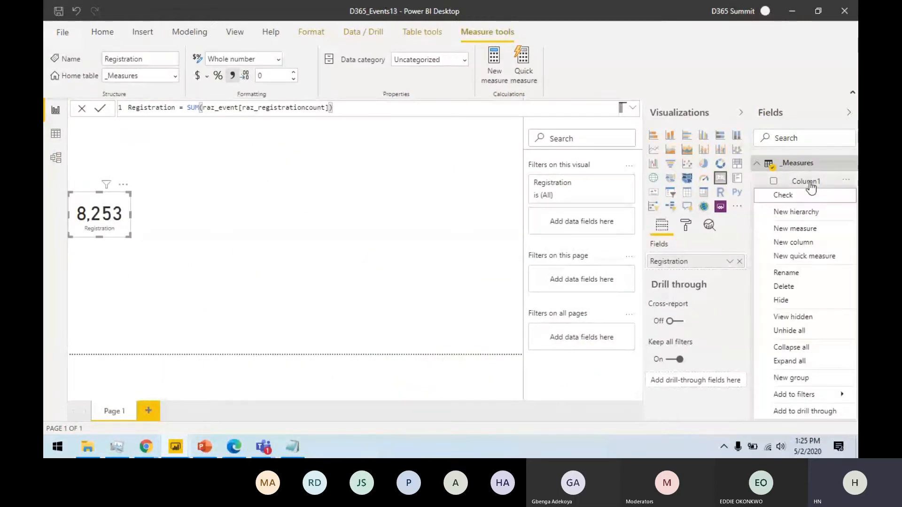
click(797, 290)
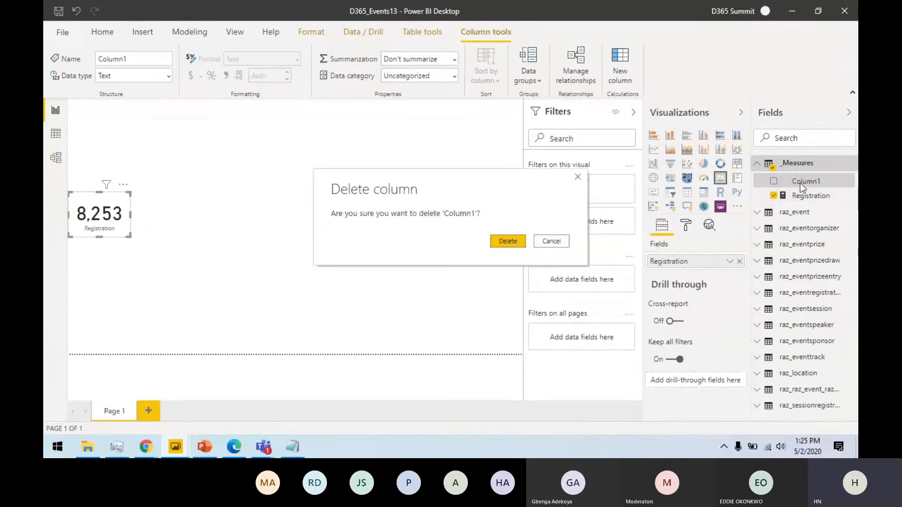
click(495, 245)
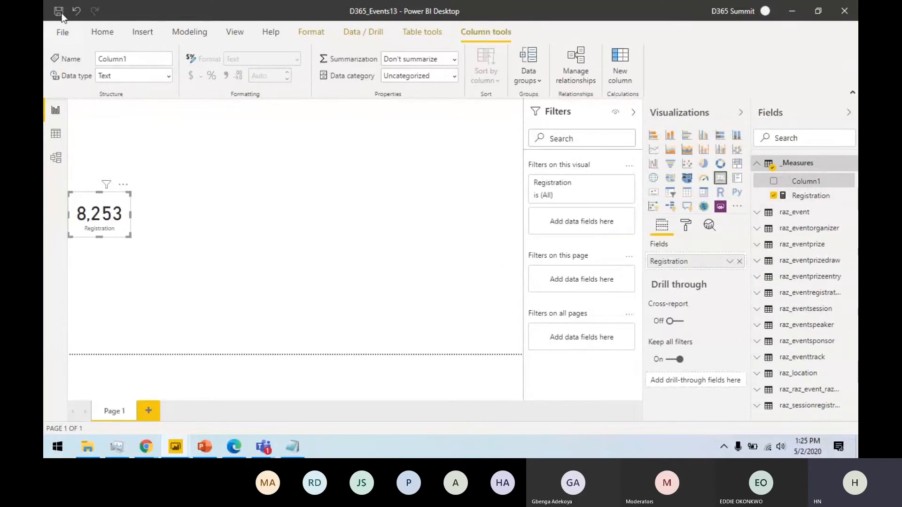
Step: Search the fields for Country and add raz_country from raz_event as a new visual on the empty part of the page
click(757, 214)
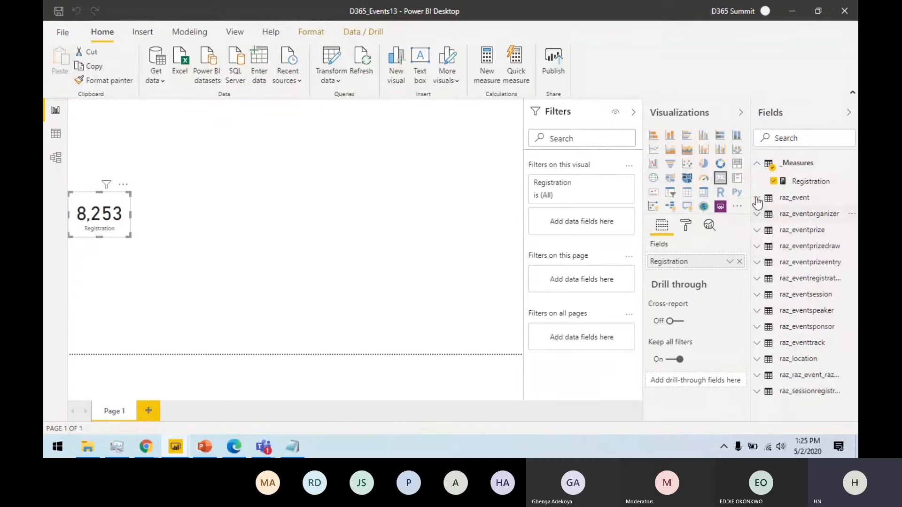
click(757, 199)
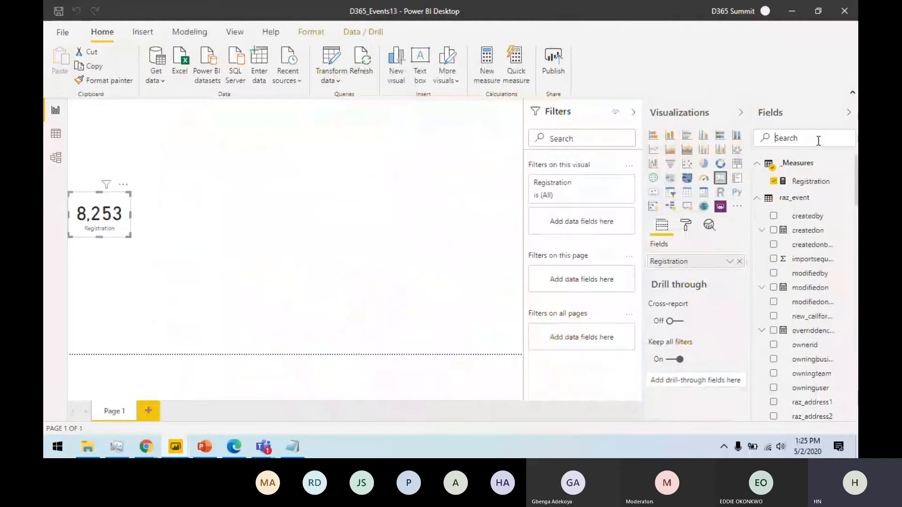
text(o)
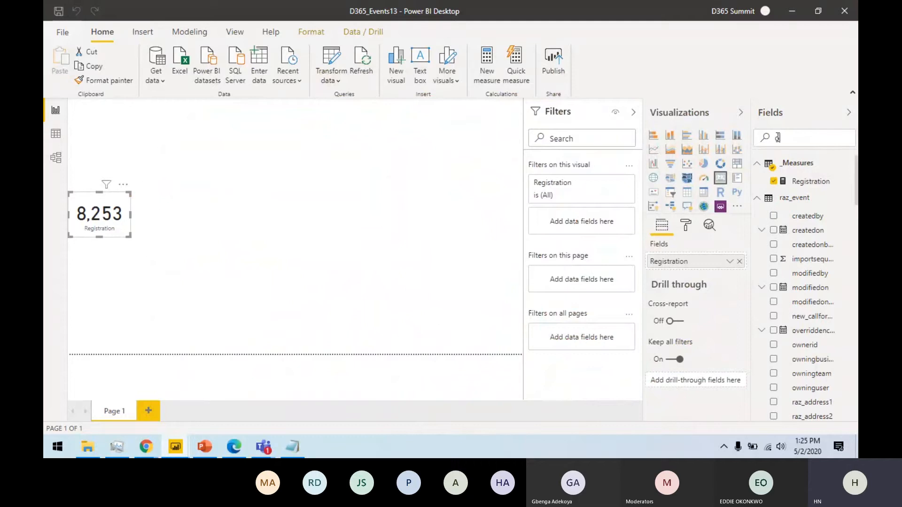
text(ountry)
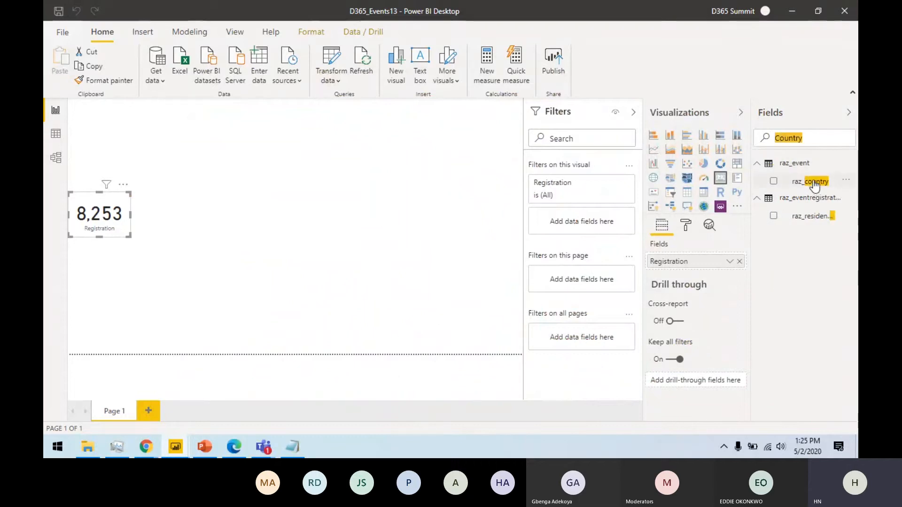
drag(814, 187, 401, 182)
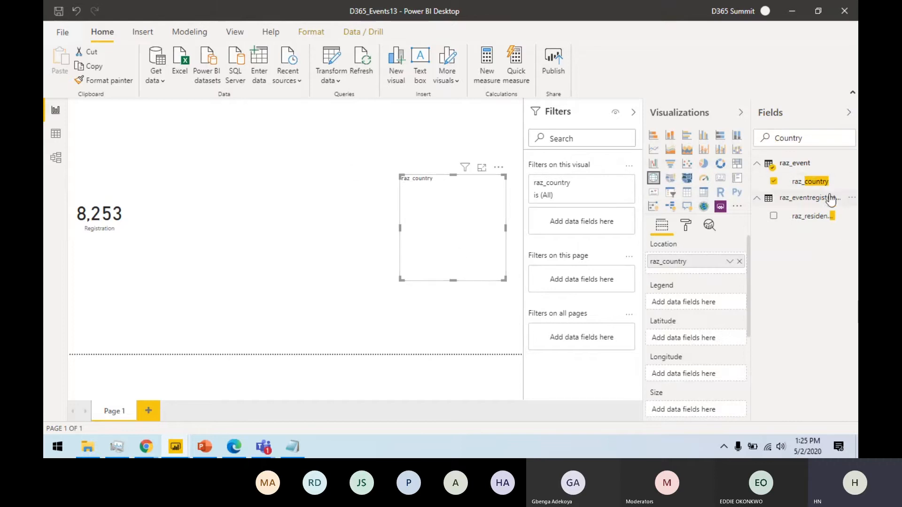
Step: Clear the field search, add the Registration measure to the raz_country visual, and convert it to a stacked bar chart
double_click(802, 138)
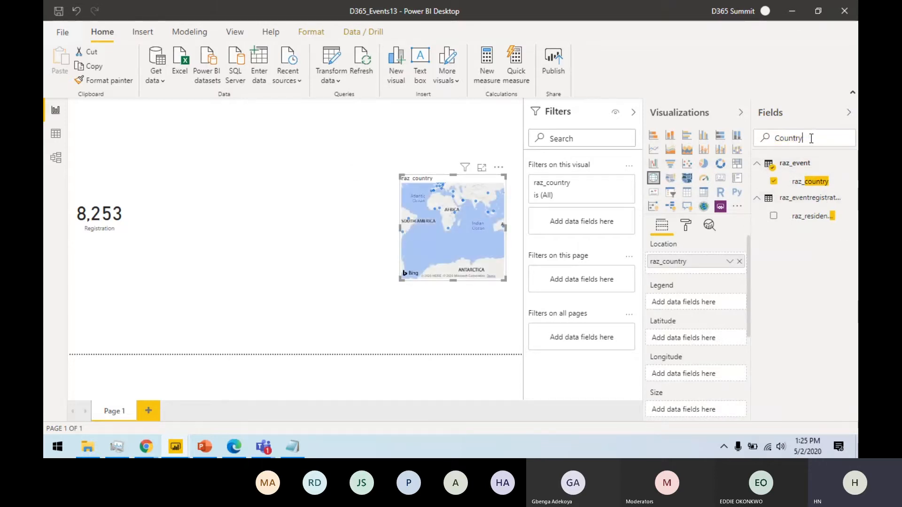
key(BackSpace)
drag(804, 182, 705, 337)
click(652, 135)
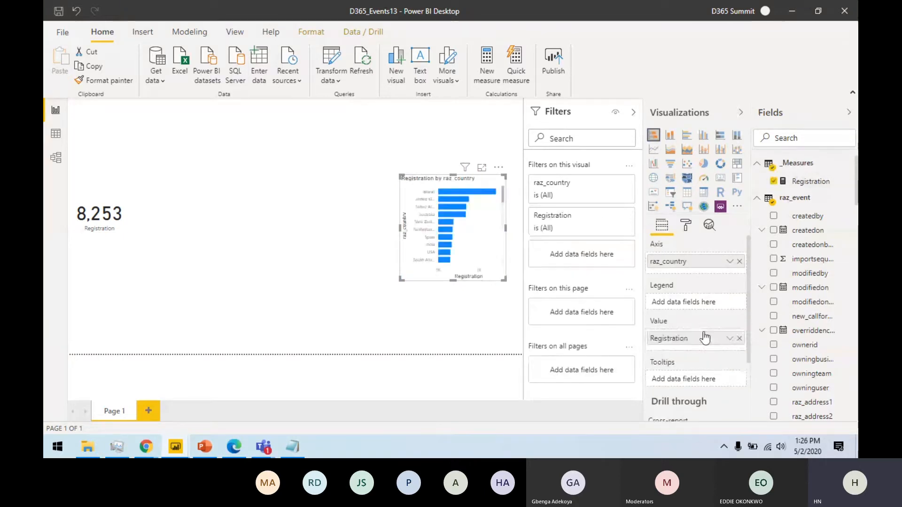
Step: Move the country bar chart to the page's top edge near the middle, enlarge it, and collapse the Filters pane
drag(411, 266, 293, 191)
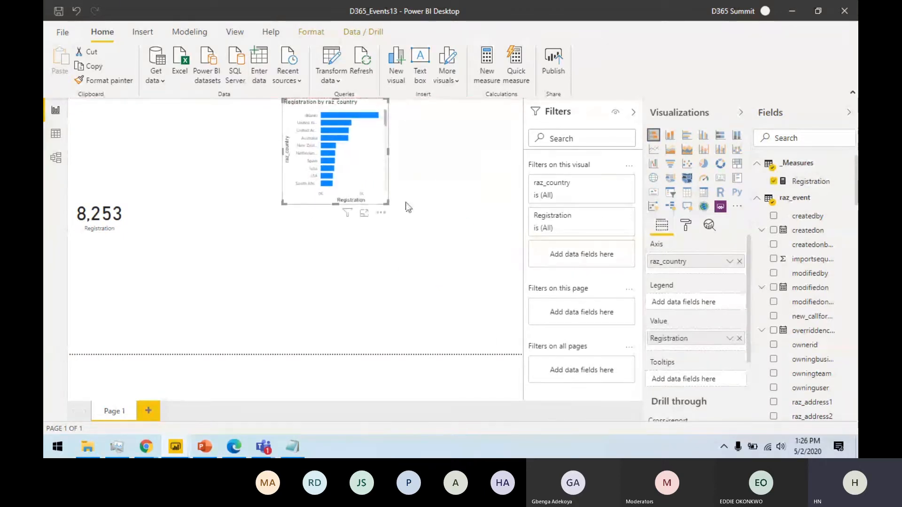
drag(386, 203, 478, 249)
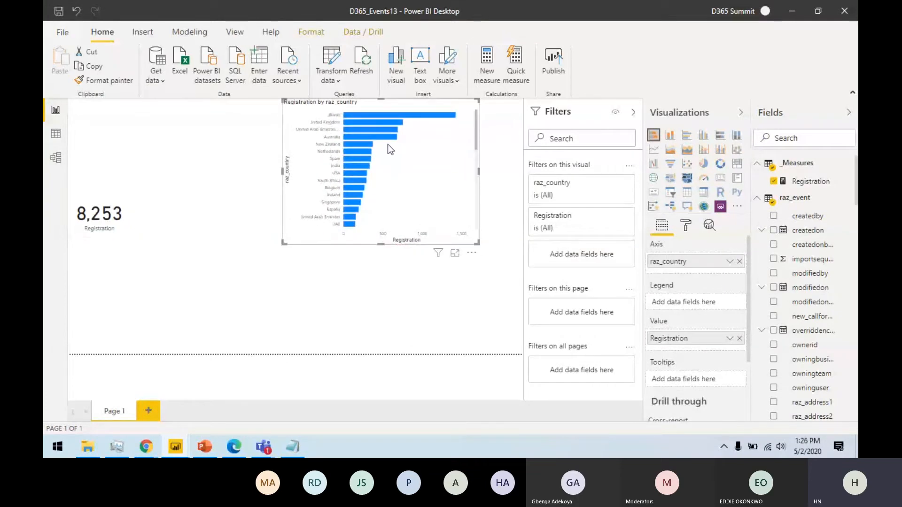
click(633, 112)
drag(506, 238, 422, 222)
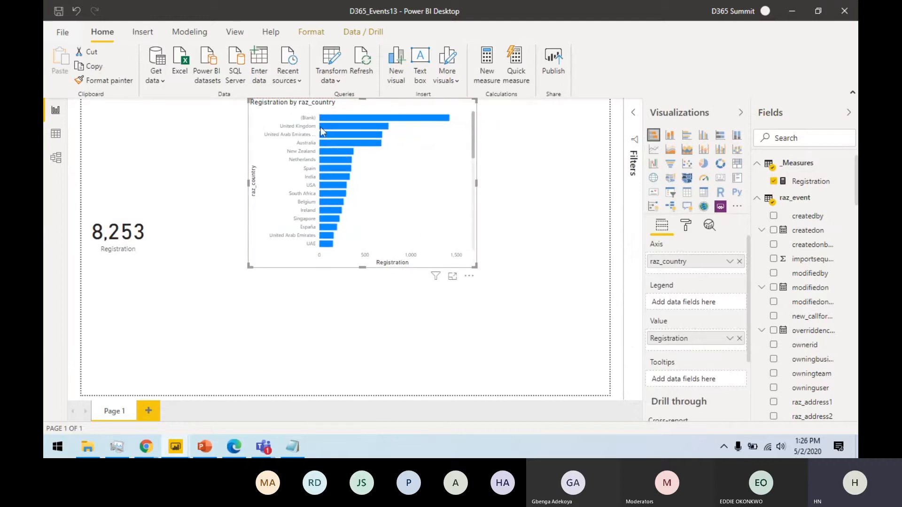
Step: Compare the country chart with the top 5 charts on D365_Events1, return to D365_Events13, and expand the Filters pane
mouse_move(345, 117)
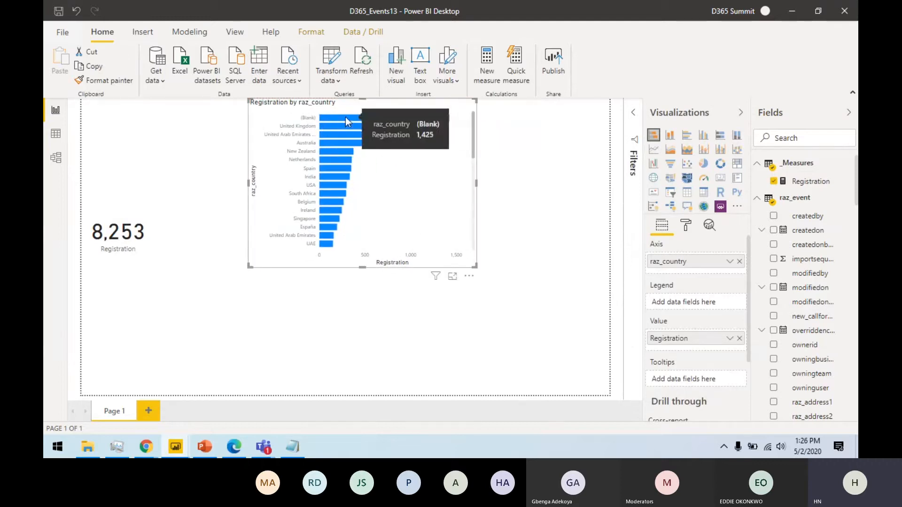
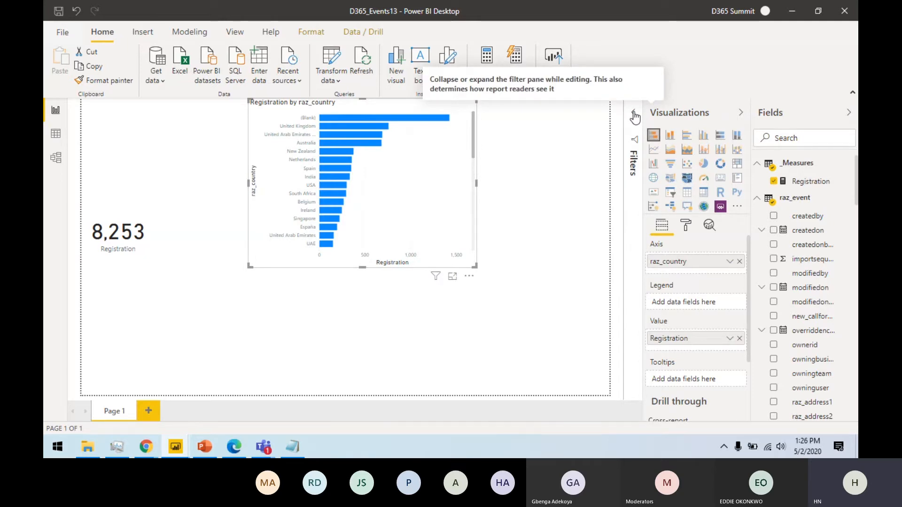
key(alt+Tab)
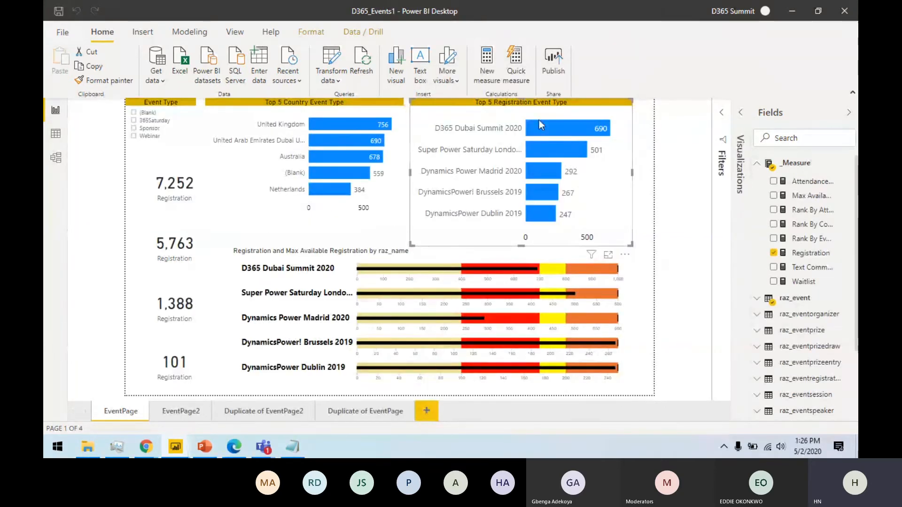
key(alt+Tab)
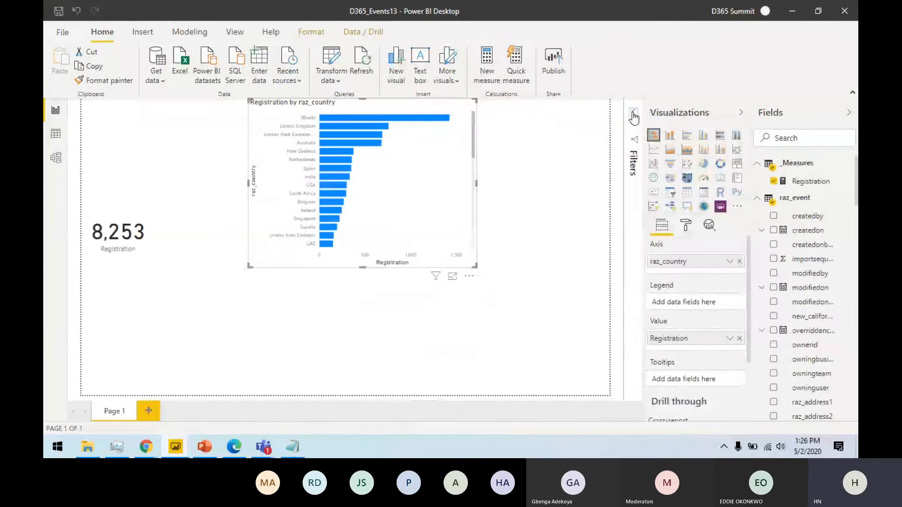
click(633, 114)
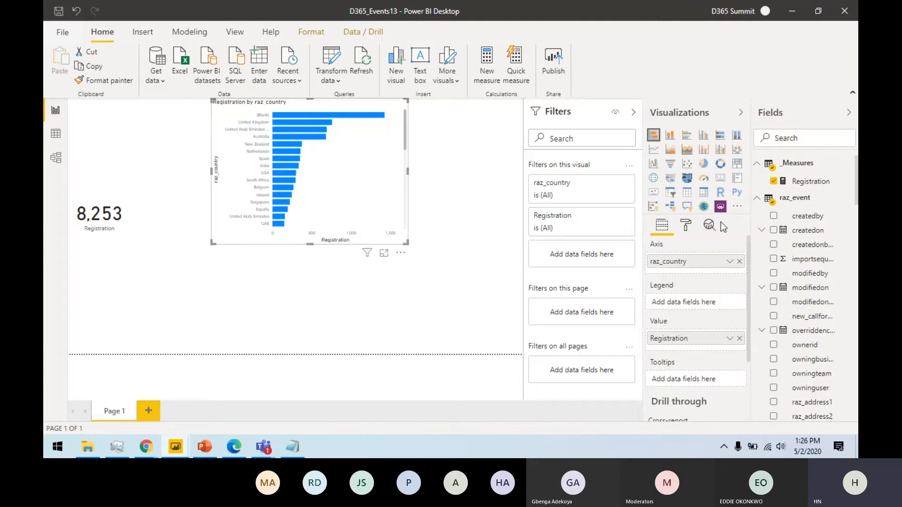
click(686, 226)
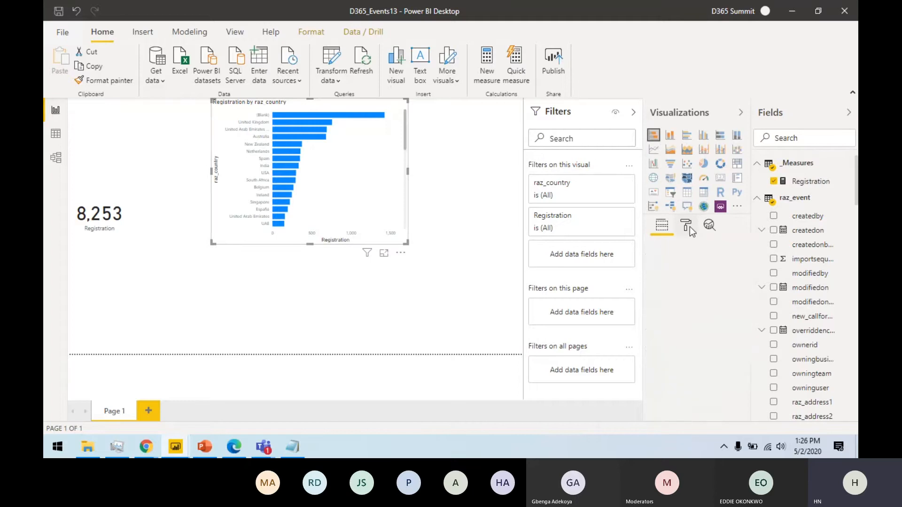
click(664, 226)
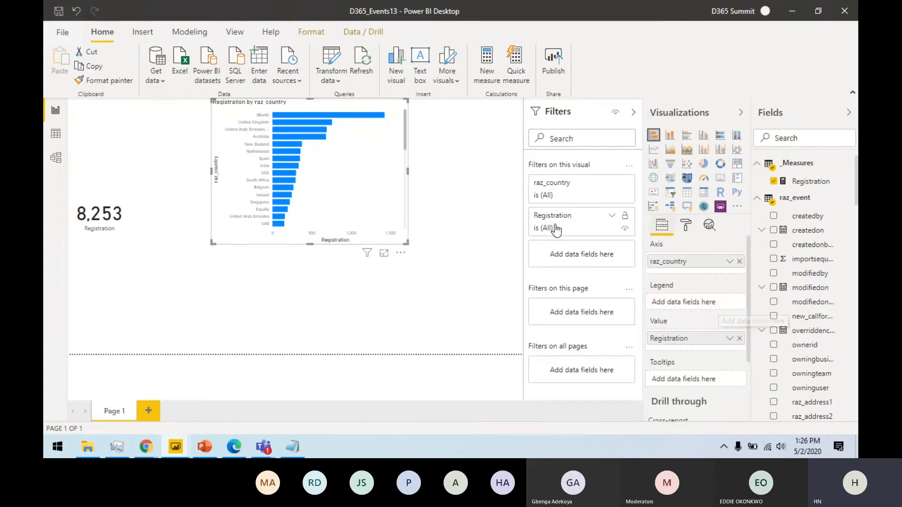
Step: Examine the comparison conditions offered by the country chart's Registration filter
mouse_move(612, 215)
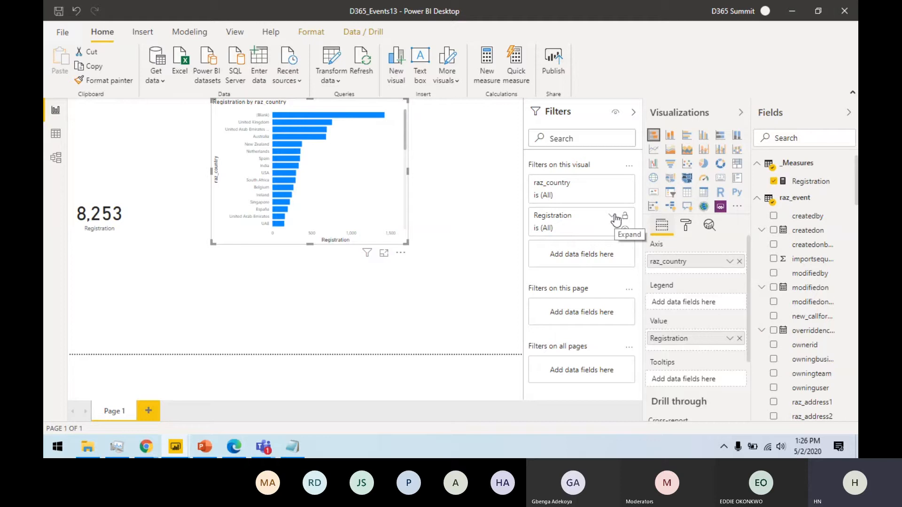
click(612, 217)
click(625, 261)
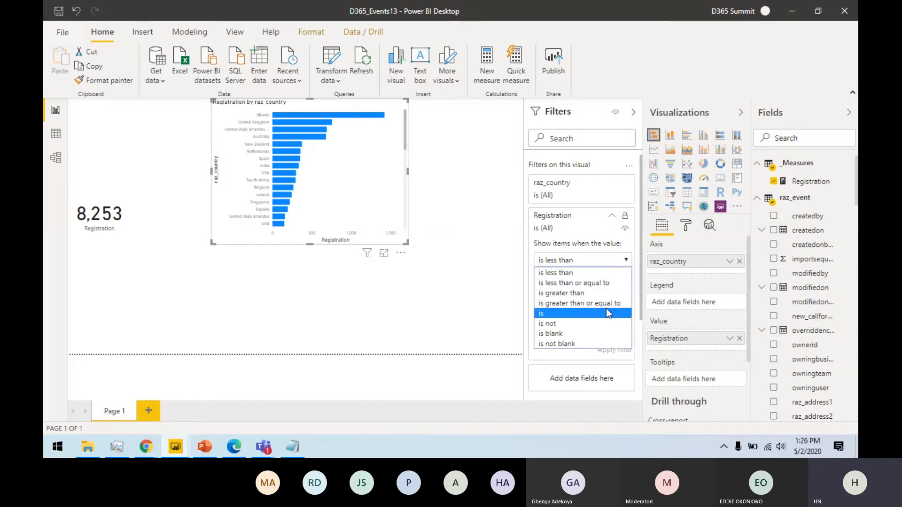
mouse_move(602, 199)
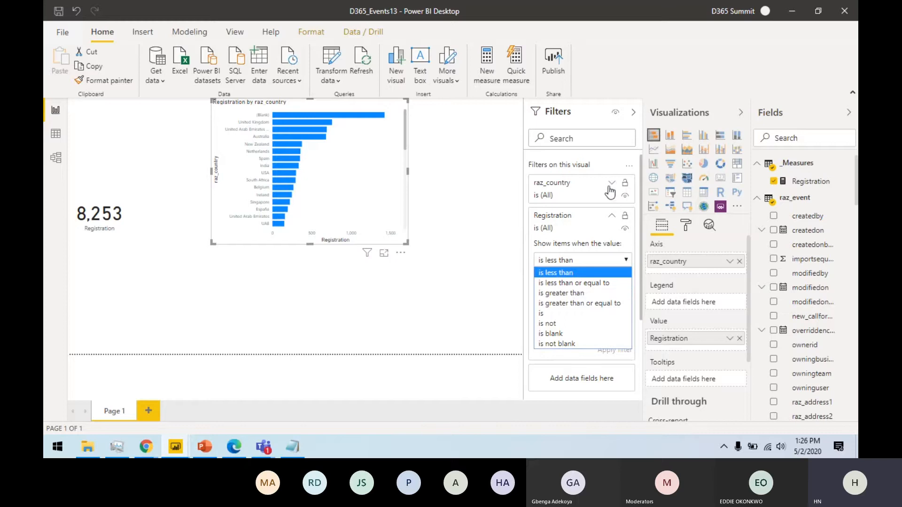
Step: Apply a Top N filter on raz_country that shows the top 5 items by Registration
click(611, 184)
click(611, 183)
click(612, 183)
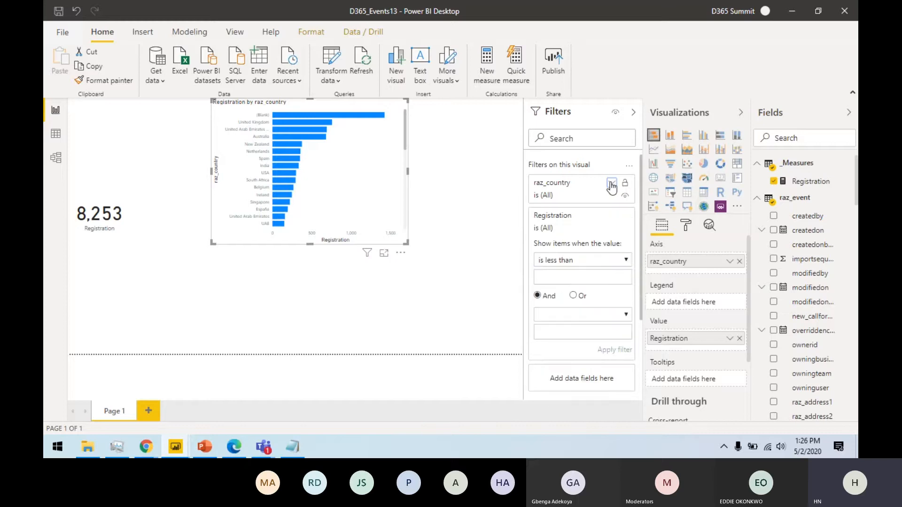
click(611, 183)
click(602, 230)
click(565, 257)
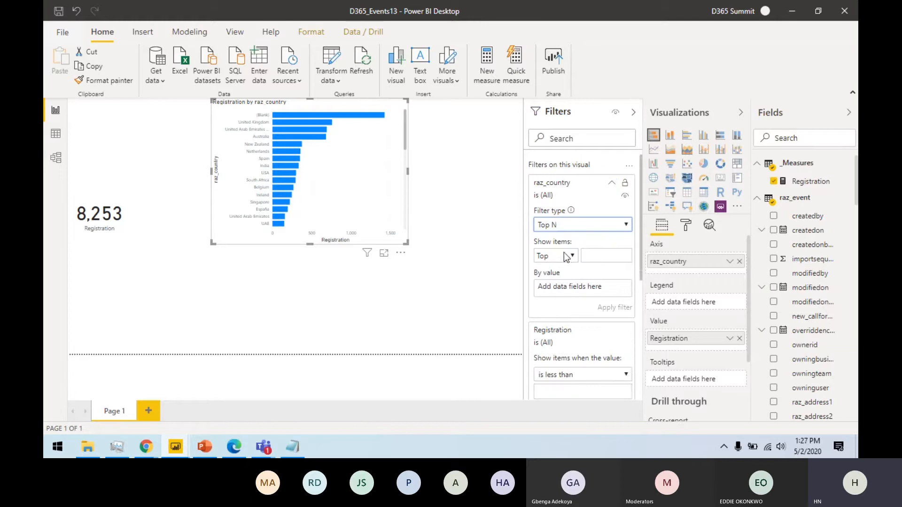
click(588, 252)
text(5)
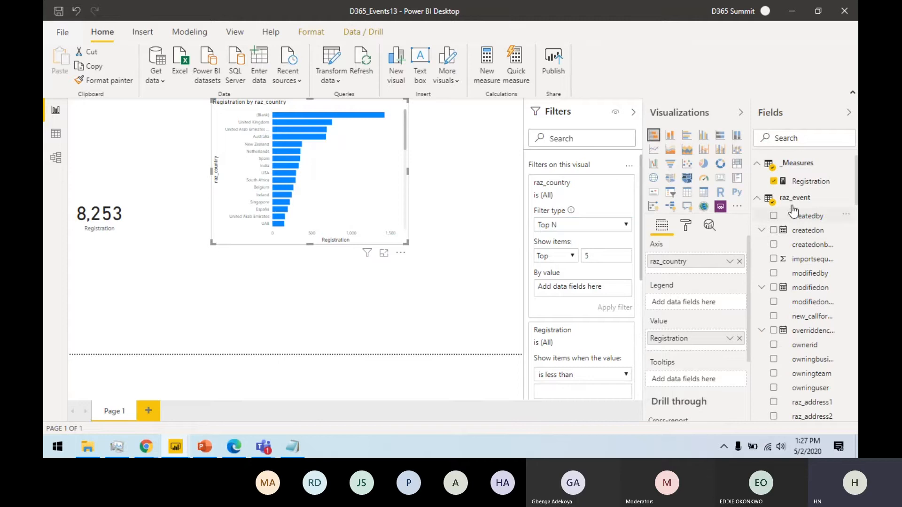
drag(796, 181, 587, 290)
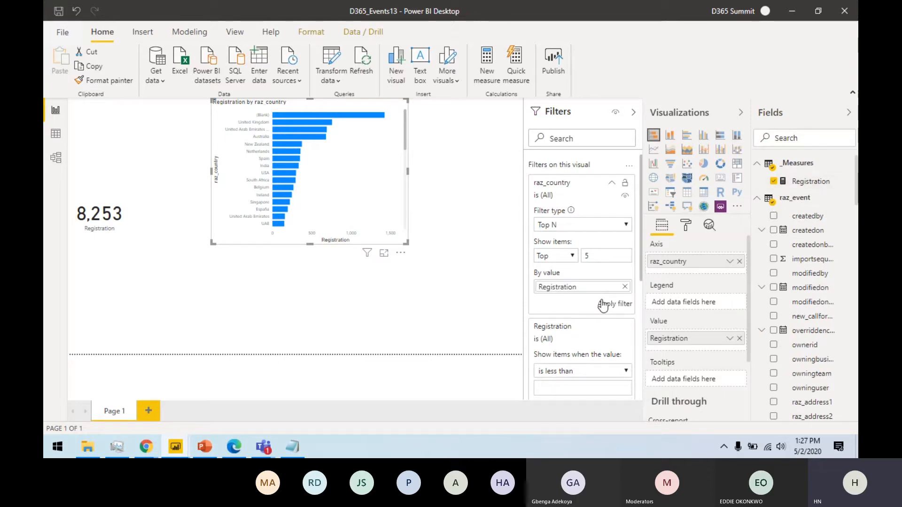
click(611, 304)
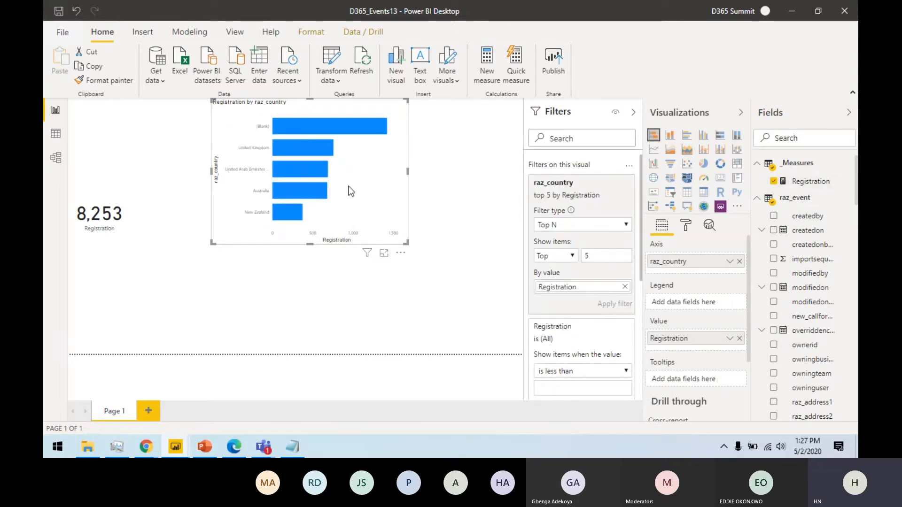
Step: Clear the Top N filter on raz_country and collapse the raz_country and Registration filter cards
mouse_move(328, 201)
click(612, 197)
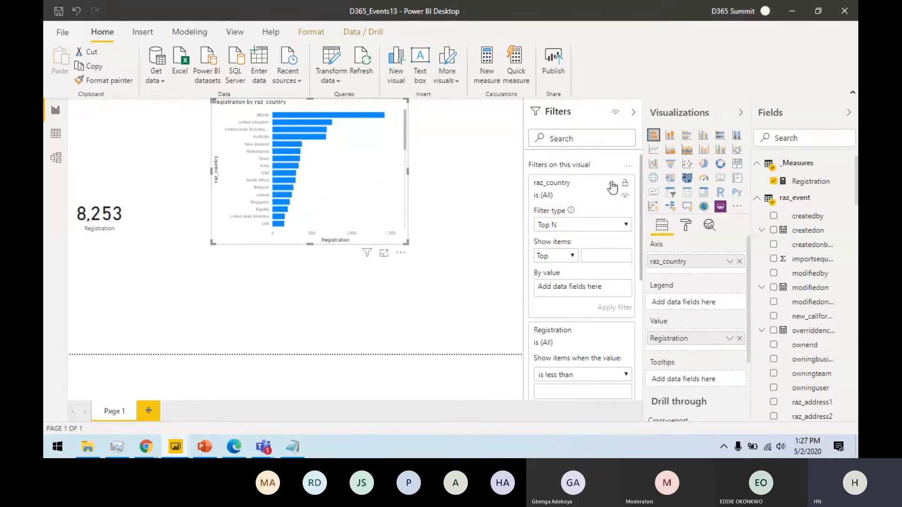
click(612, 183)
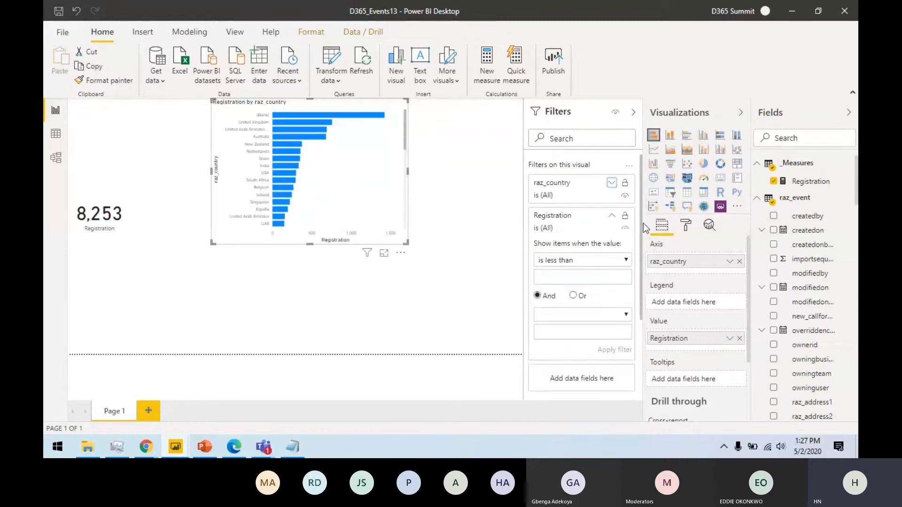
click(612, 215)
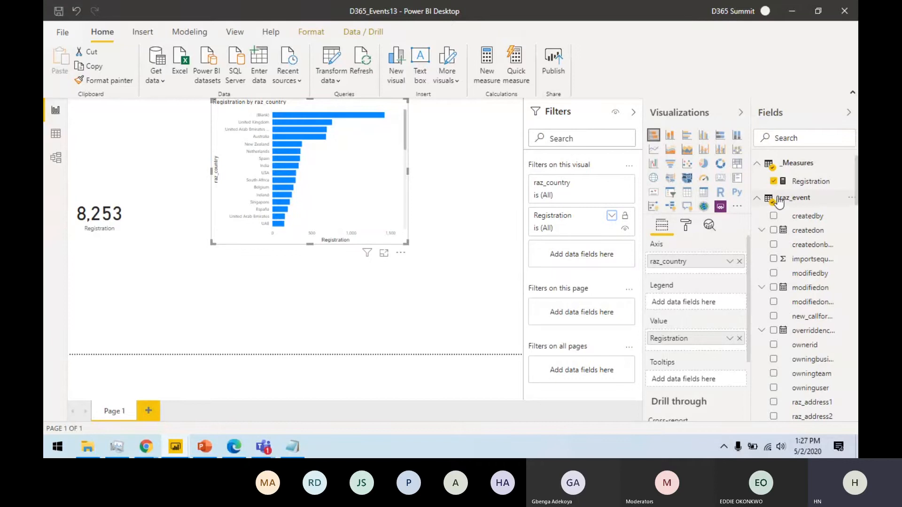
Step: Switch to the Microsoft Teams meeting, check its chat for messages, and minimize it
mouse_move(268, 446)
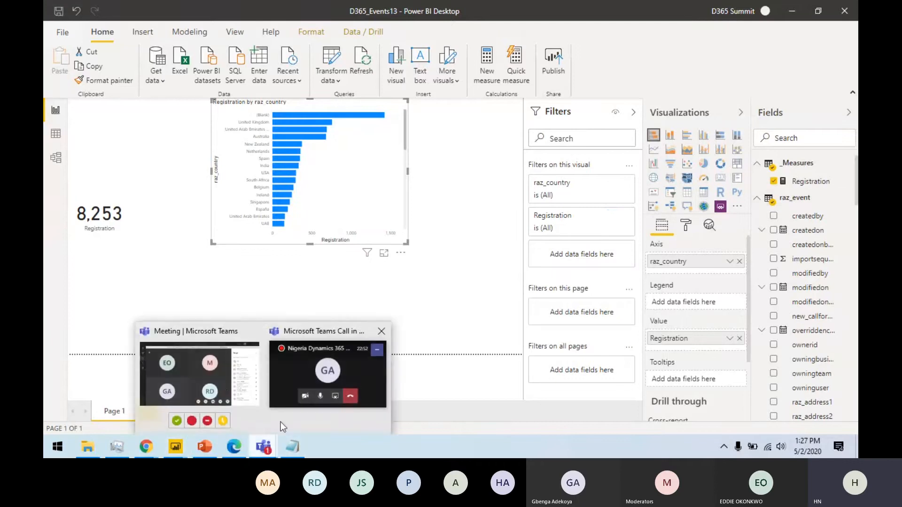
click(227, 389)
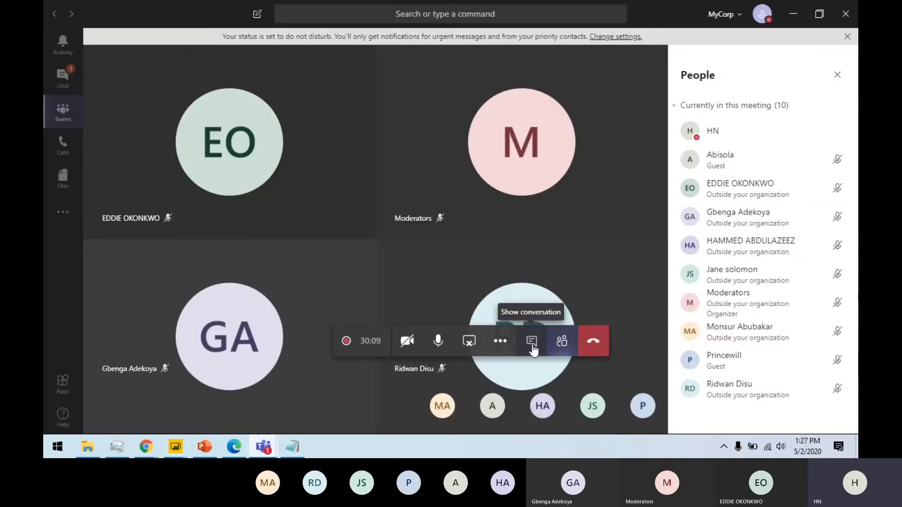
click(531, 341)
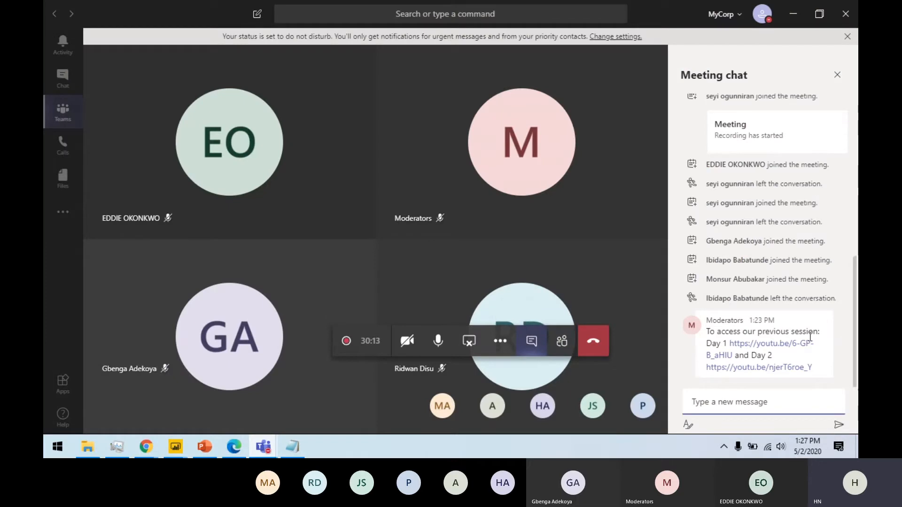
click(793, 19)
Step: Switch to D365_Events1 and copy the full RANKX formula of the Rank By Country measure
mouse_move(175, 448)
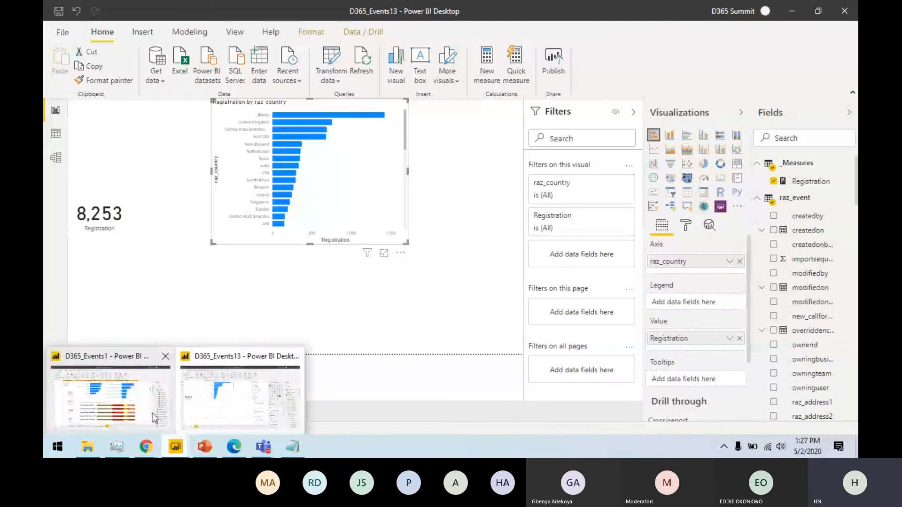
click(152, 413)
click(817, 239)
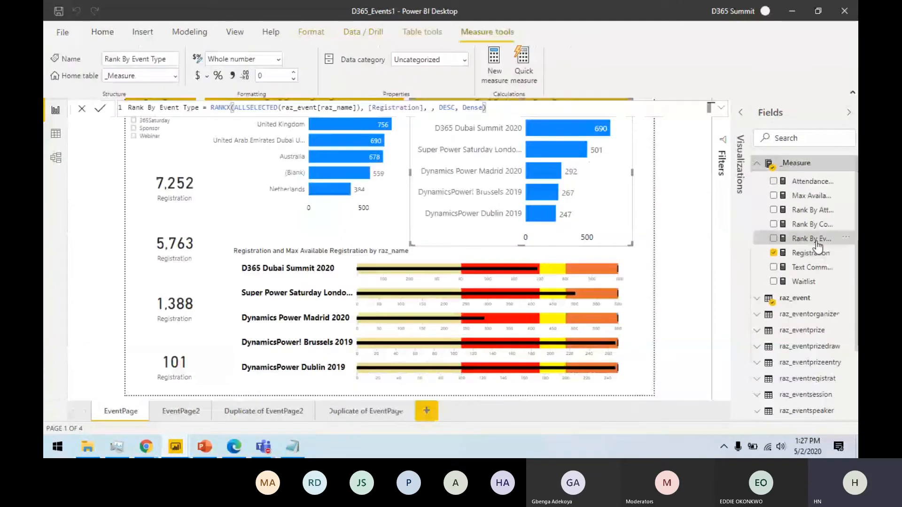
click(817, 225)
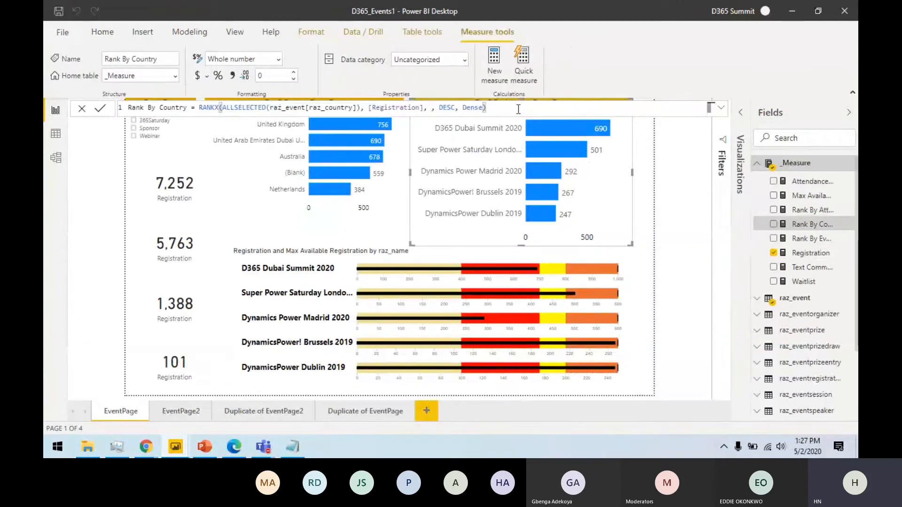
drag(520, 104, 135, 107)
key(ctrl+c)
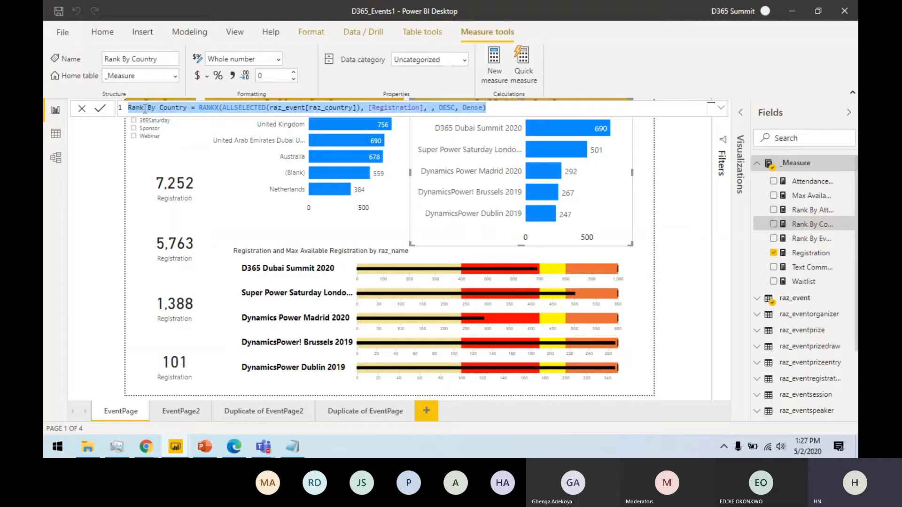
Step: Switch to D365_Events13 and create the _Measures measure Rank By Country = RANKX(ALLSELECTED(raz_event[raz_country]), [Registration], , DESC, Dense)
click(794, 14)
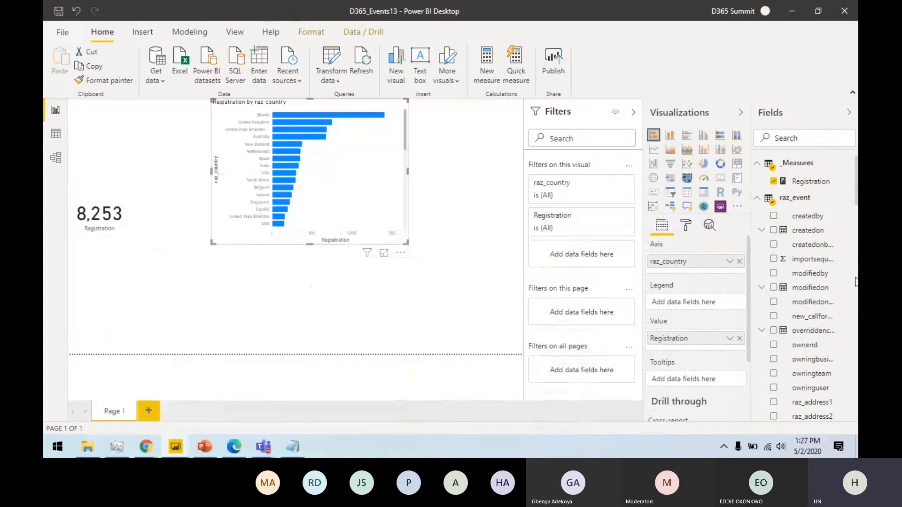
right_click(817, 186)
click(800, 211)
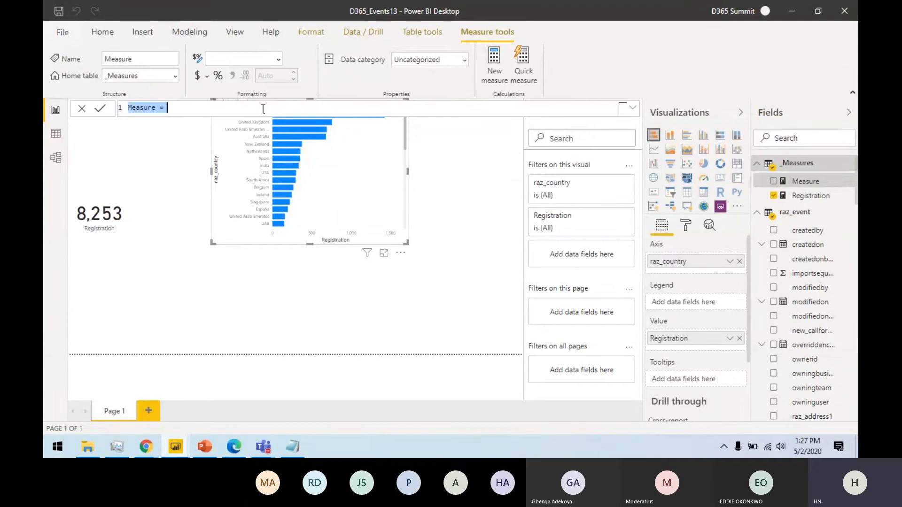
key(ctrl+v)
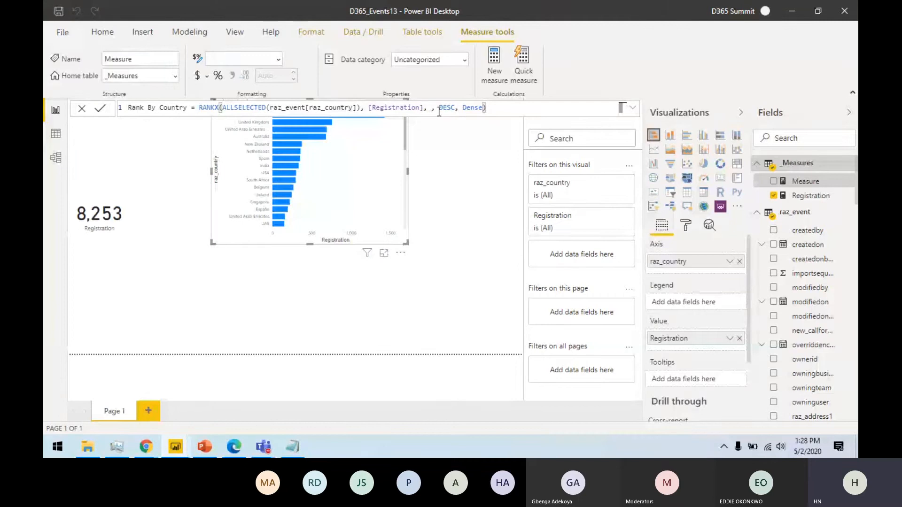
click(100, 110)
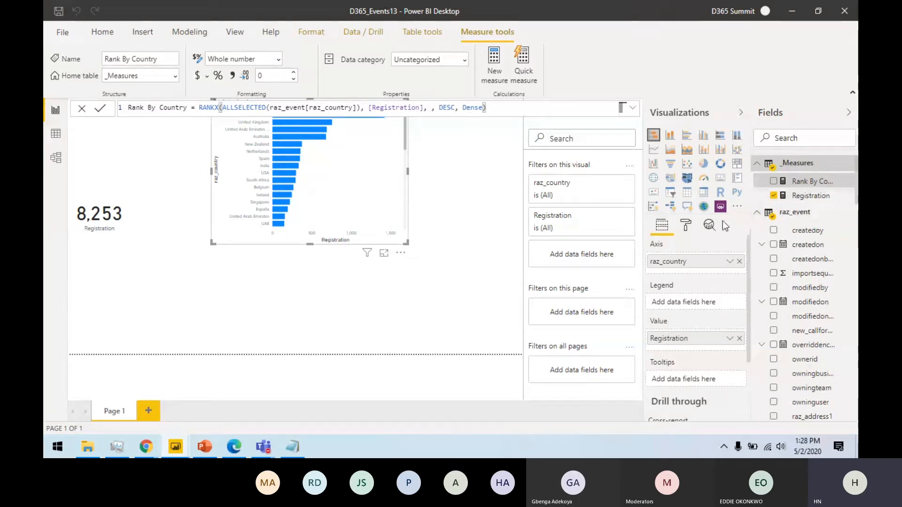
double_click(472, 108)
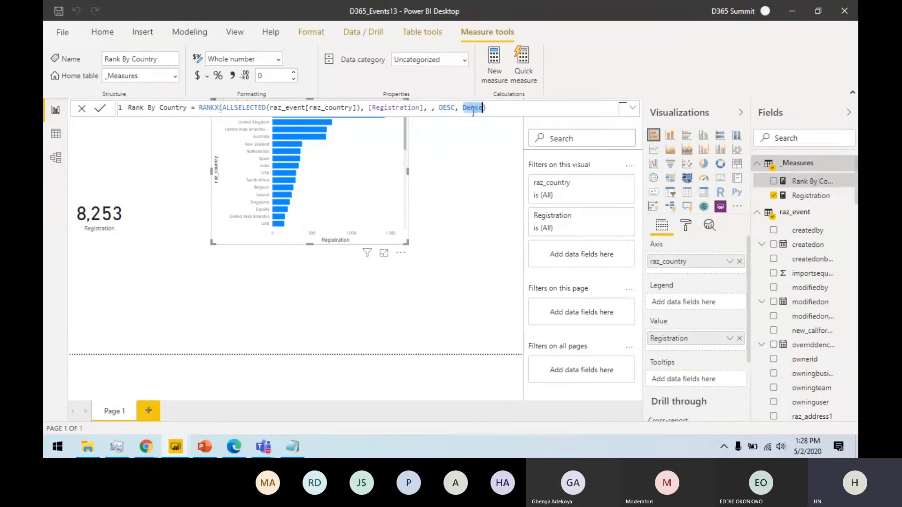
text(Sk)
key(BackSpace)
key(BackSpace)
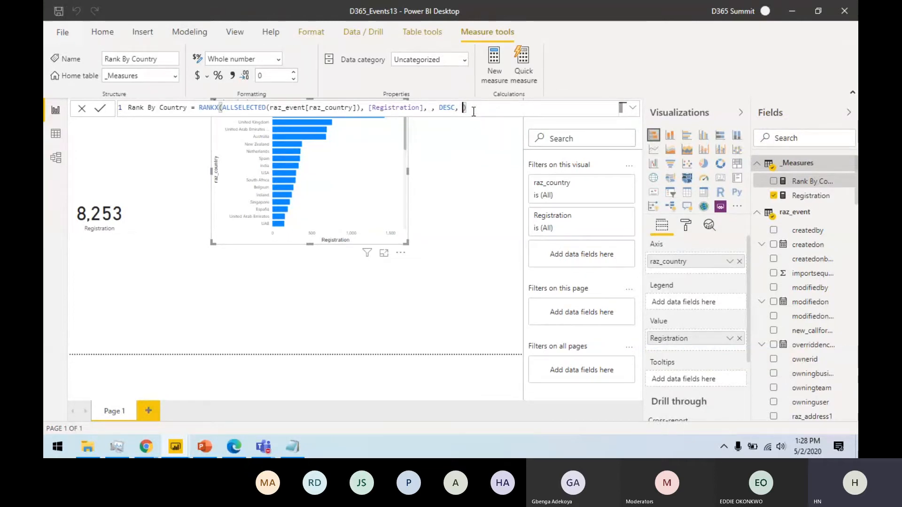
key(Tab)
Step: Add Rank By Country as a filter on the country chart and show items less than or equal to 5
drag(801, 185, 582, 253)
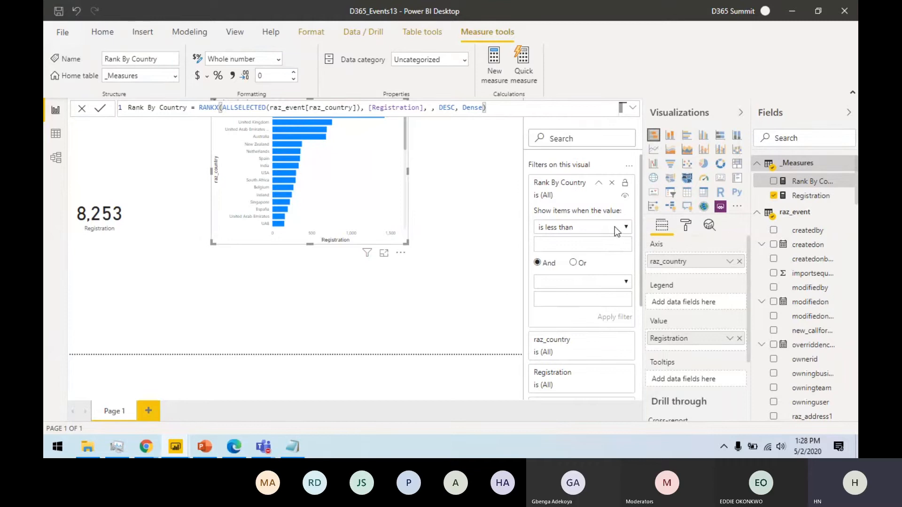
click(615, 226)
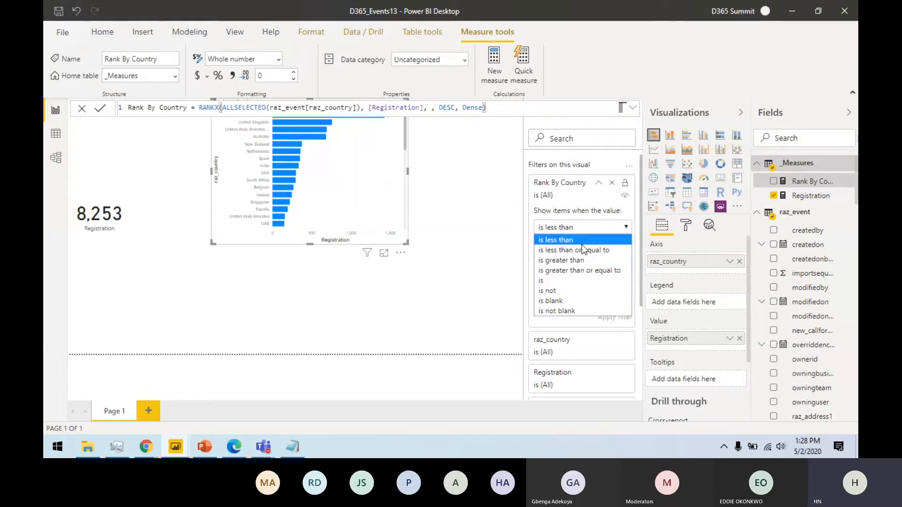
click(582, 250)
text(5)
click(611, 317)
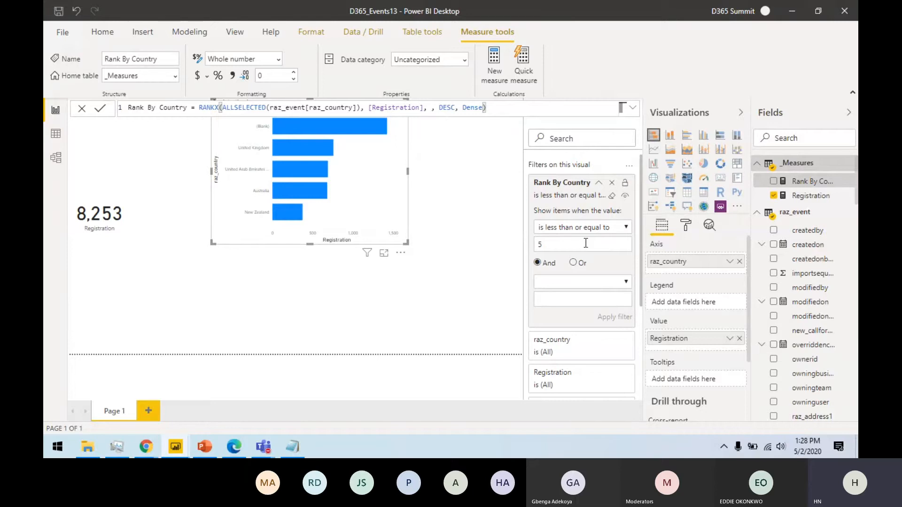
click(455, 232)
click(371, 192)
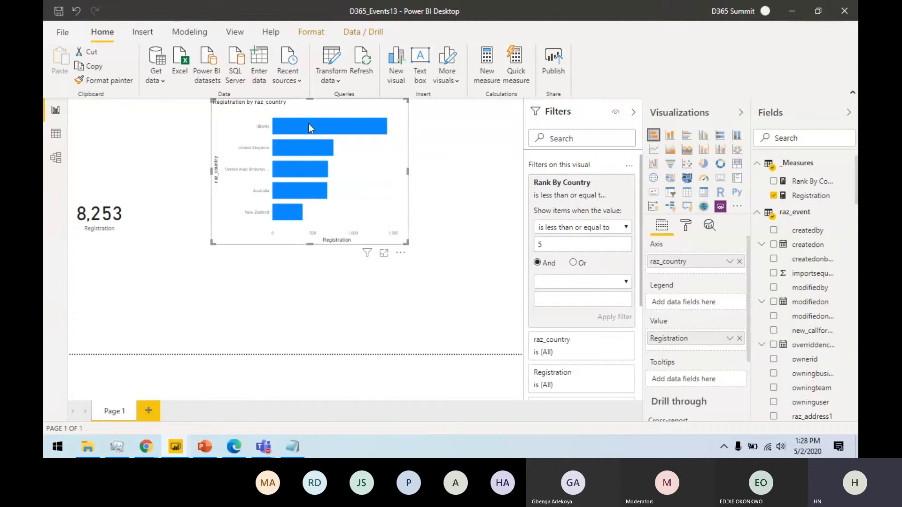
mouse_move(309, 125)
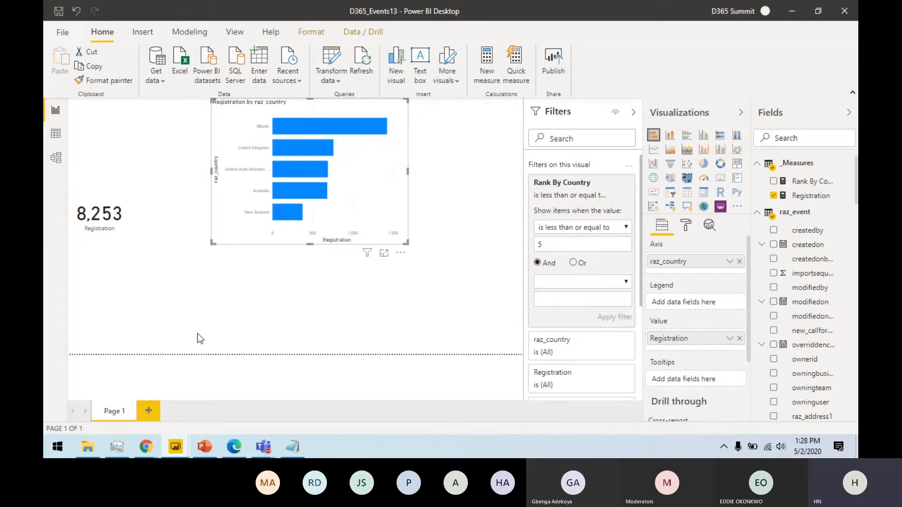
Step: Switch to D365_Events1, check its Event Type slicer on EventPage, and return to D365_Events13
mouse_move(181, 450)
click(146, 417)
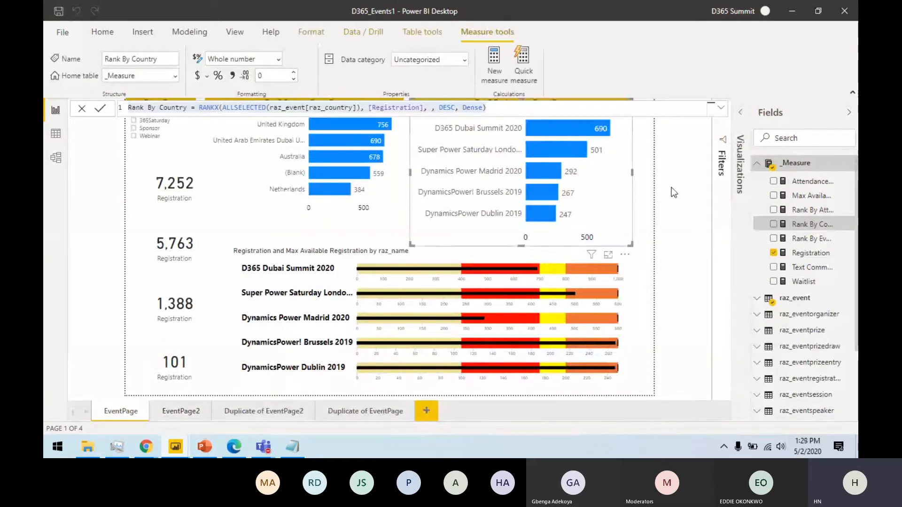
click(154, 156)
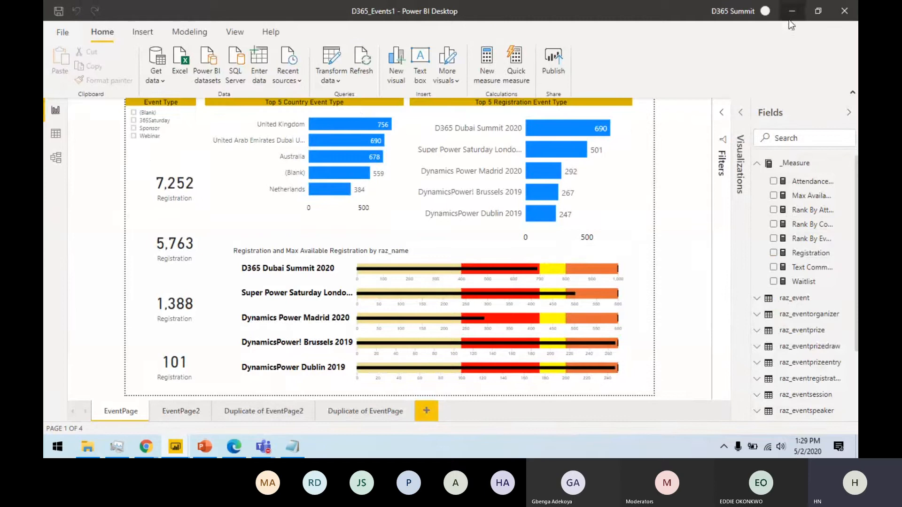
click(165, 139)
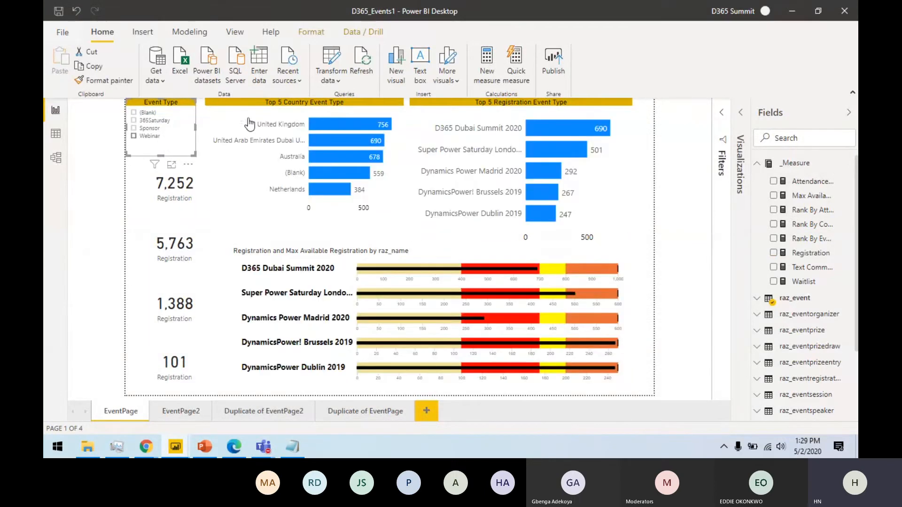
click(792, 11)
Step: Find the eventtype fields, add a raz_eventtype_display slicer above the Registration card, and make it wider and shorter
click(797, 139)
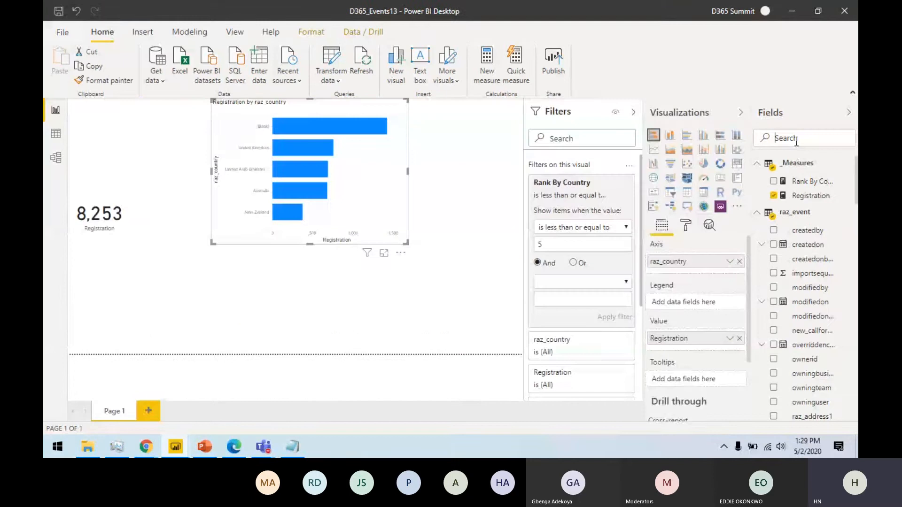
text(event)
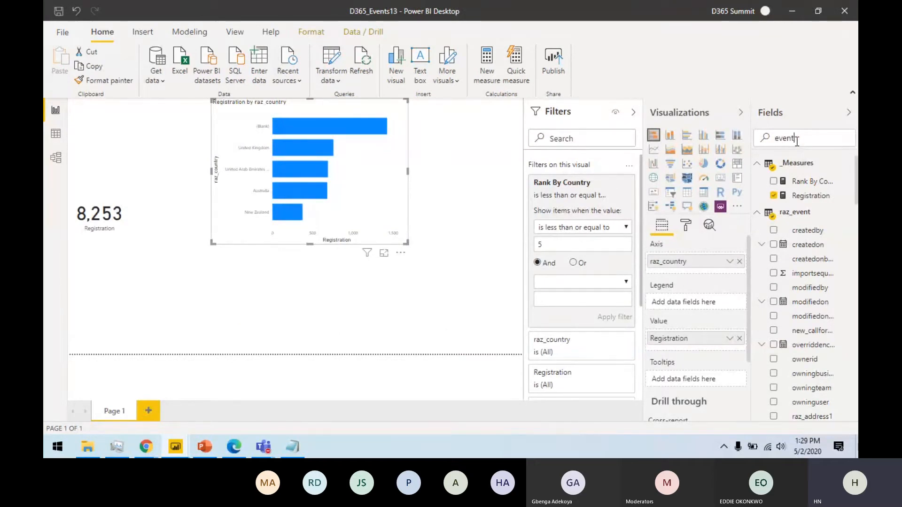
text( typ)
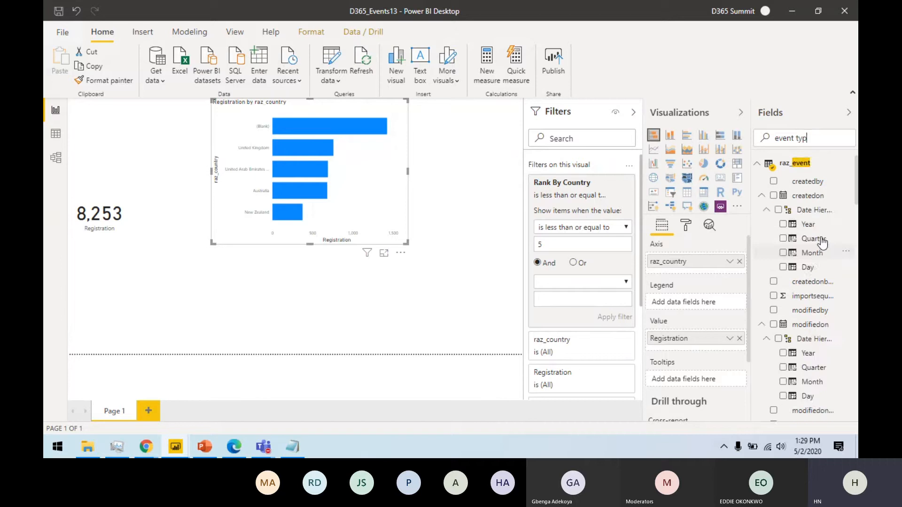
key(BackSpace)
key(BackSpace)
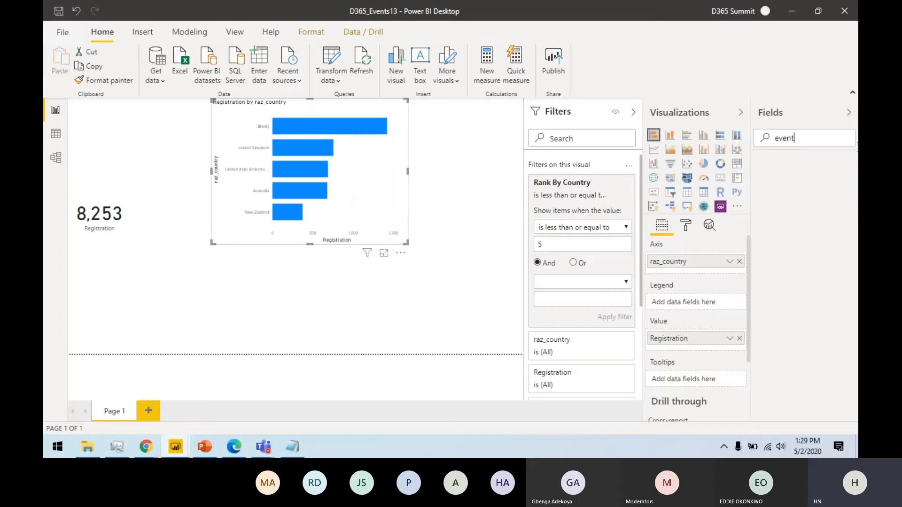
text(type)
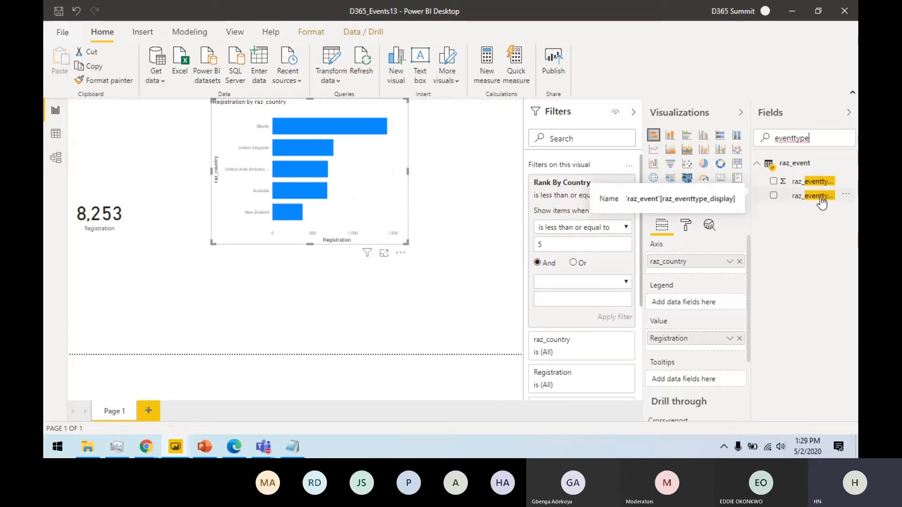
drag(821, 202, 123, 140)
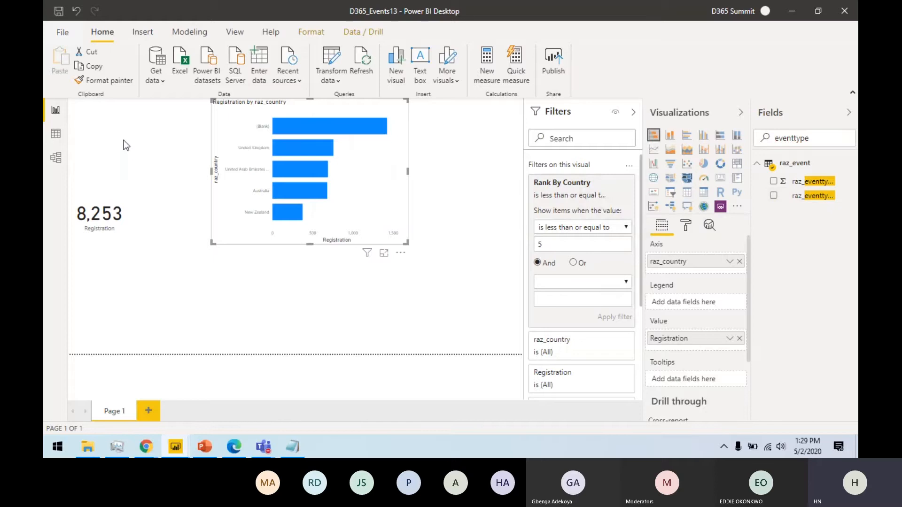
click(675, 195)
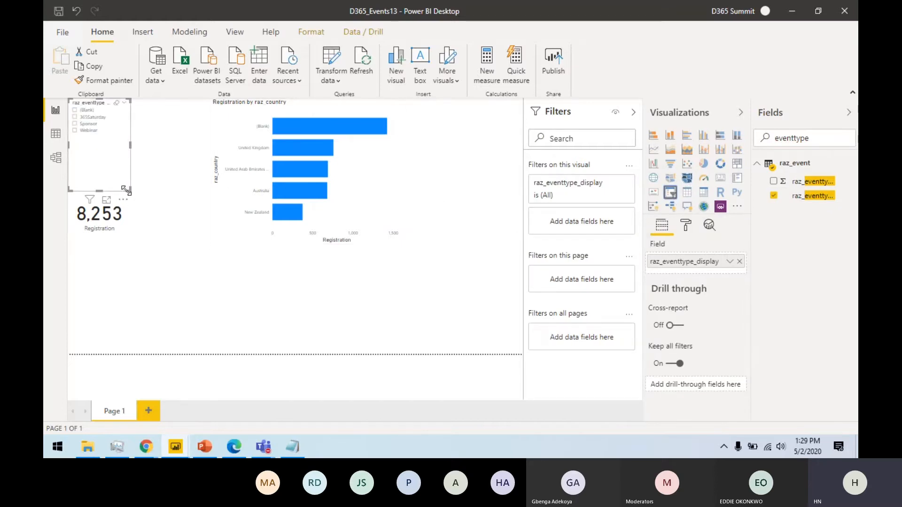
drag(130, 190, 145, 155)
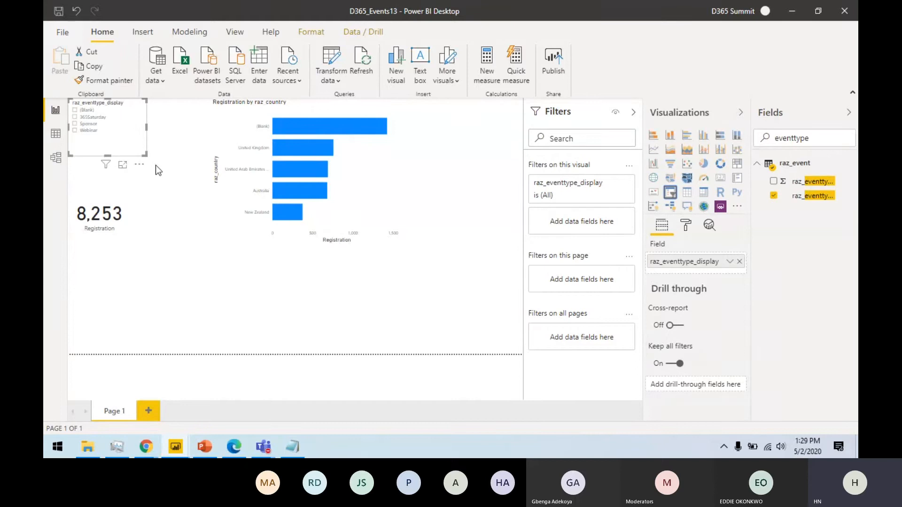
Step: Collapse the visual filters and test the event type slicer with 365Saturday, Sponsor, Webinar and finally (Blank)
click(96, 121)
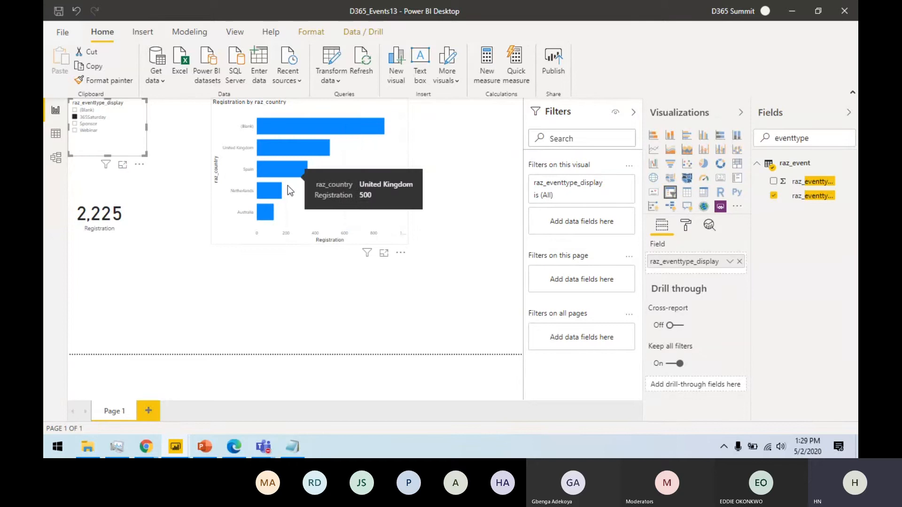
click(634, 115)
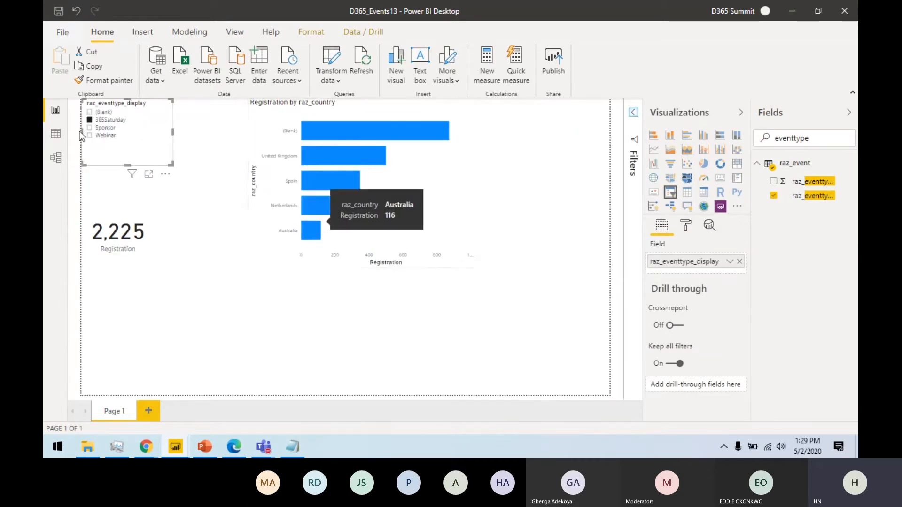
click(100, 129)
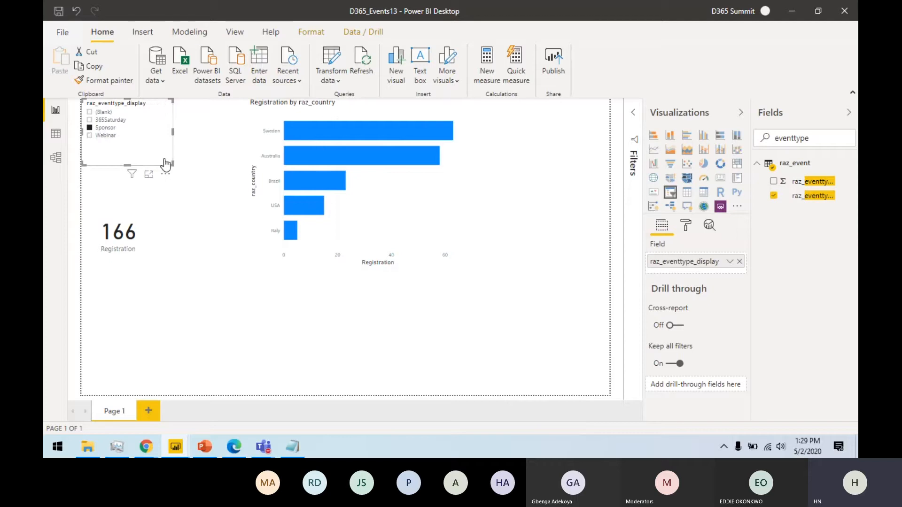
click(108, 136)
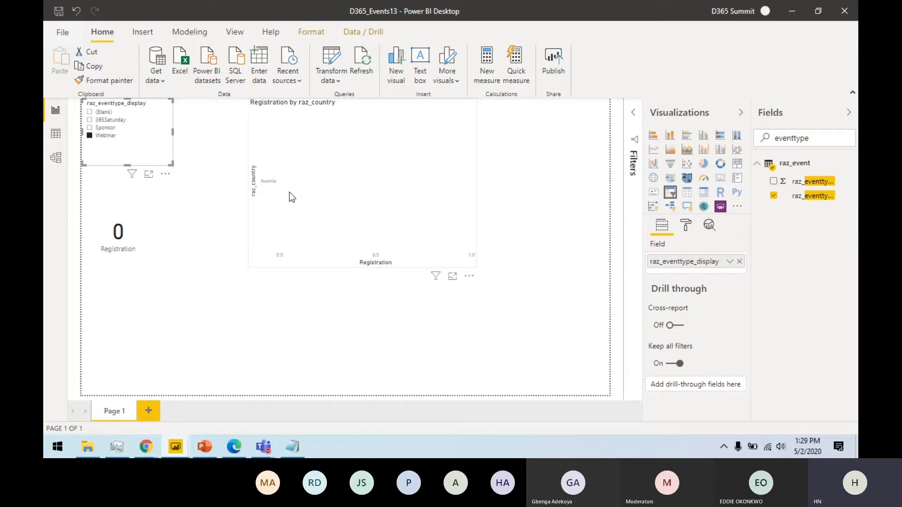
click(95, 112)
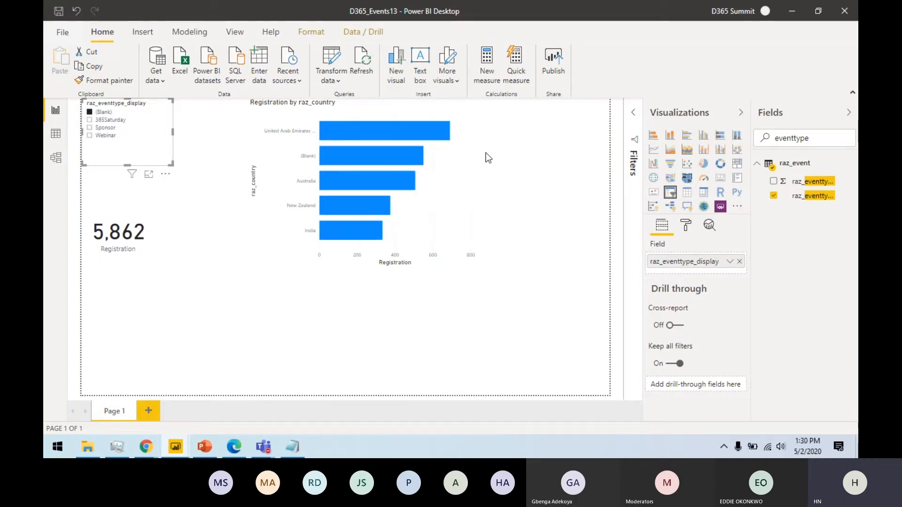
Step: Rename the report page to EventPage and clear the eventtype search from the fields list
double_click(111, 415)
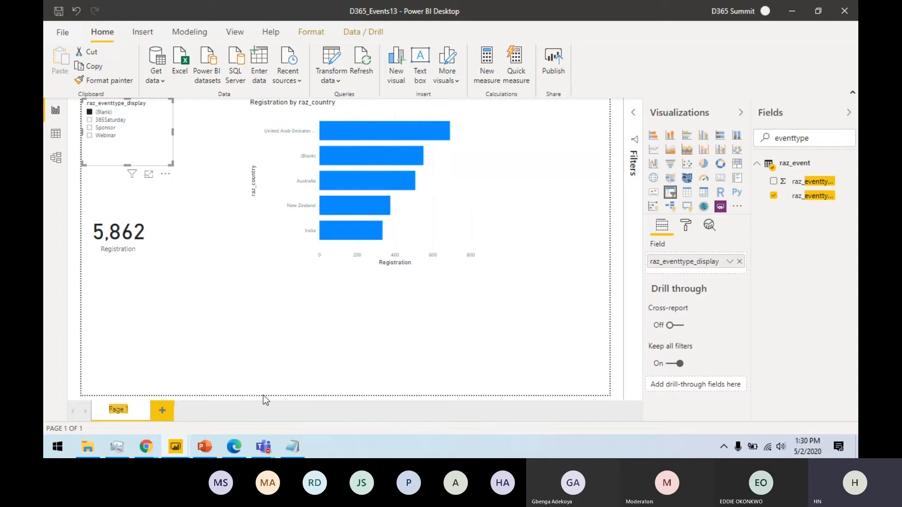
text(E)
text(ventPage)
click(199, 364)
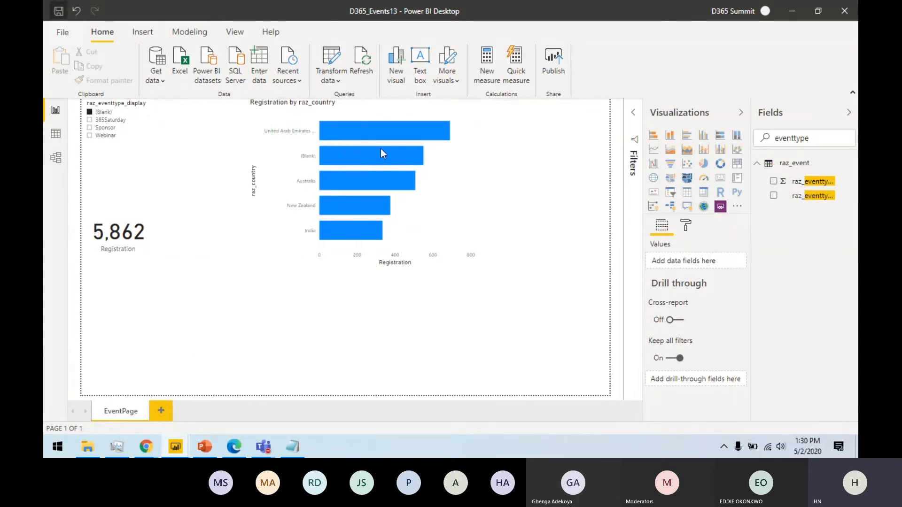
mouse_move(808, 451)
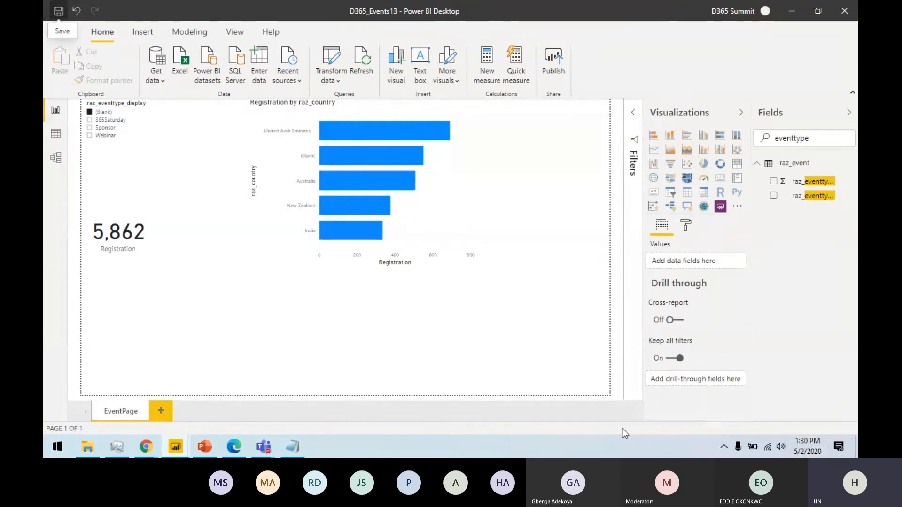
drag(820, 138, 779, 137)
key(BackSpace)
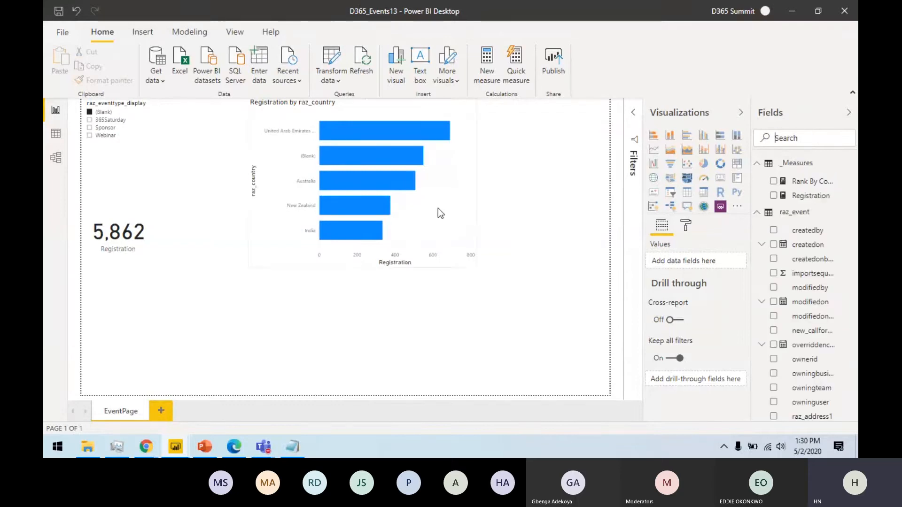
click(437, 207)
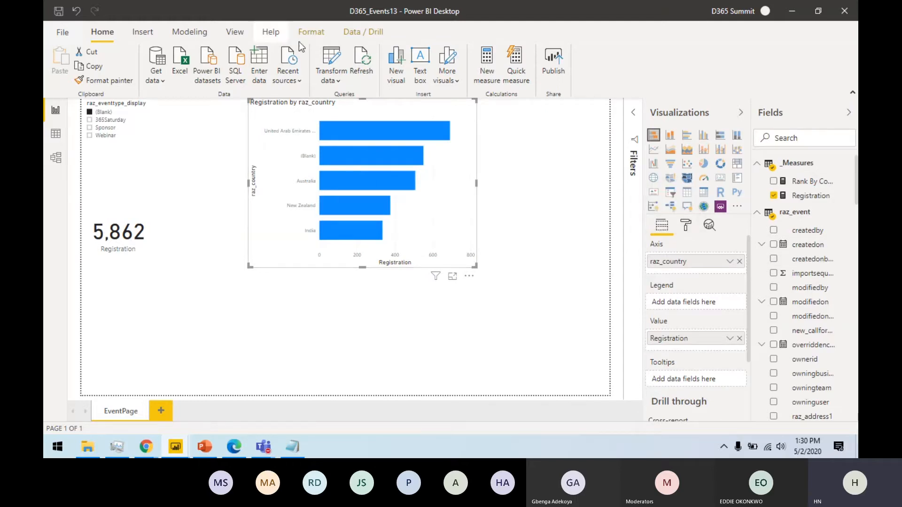
click(314, 34)
click(241, 31)
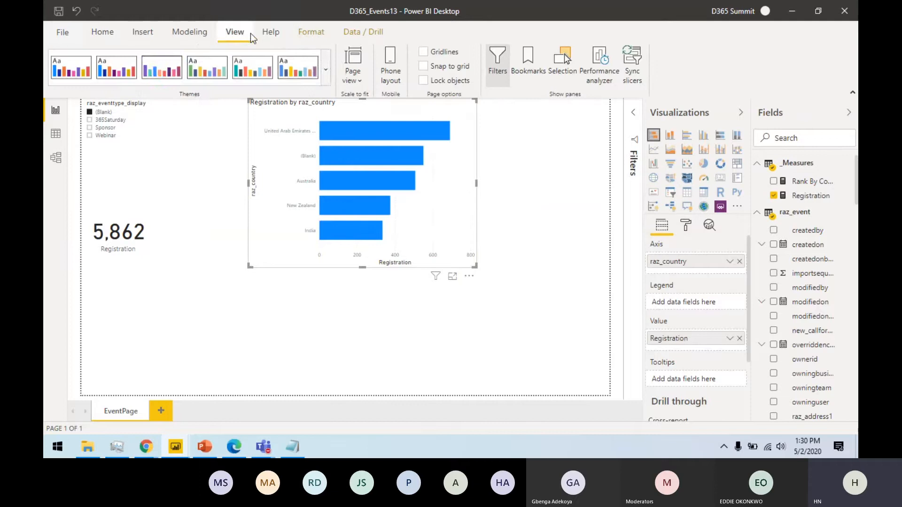
click(325, 70)
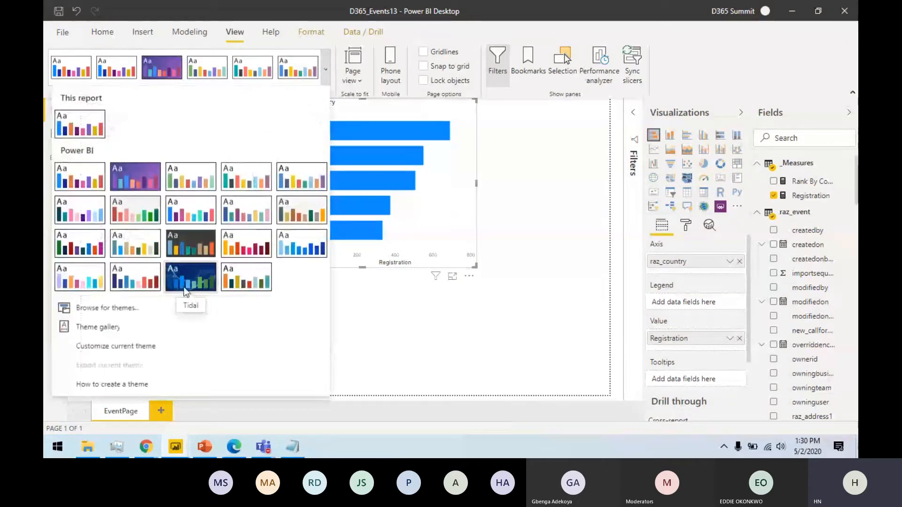
click(604, 241)
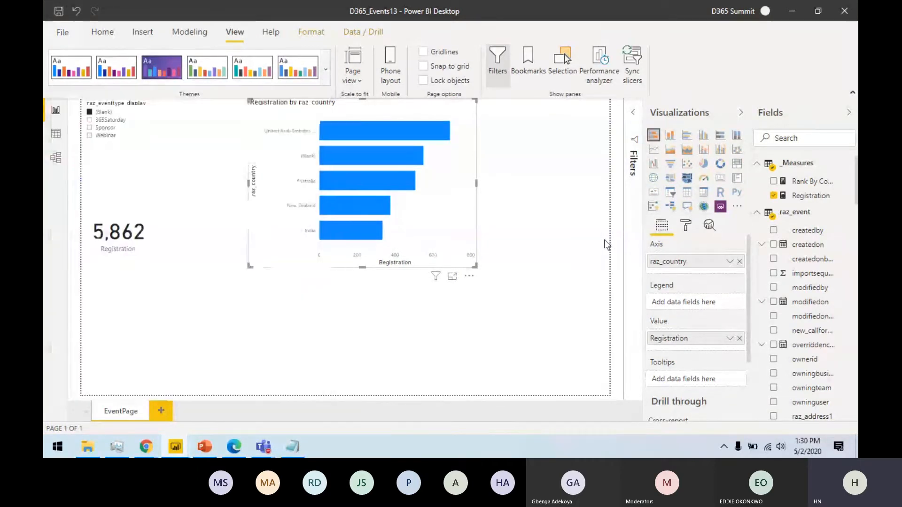
Step: Change the country bar chart's title text to Top 5 Country Event By Registrations
click(455, 243)
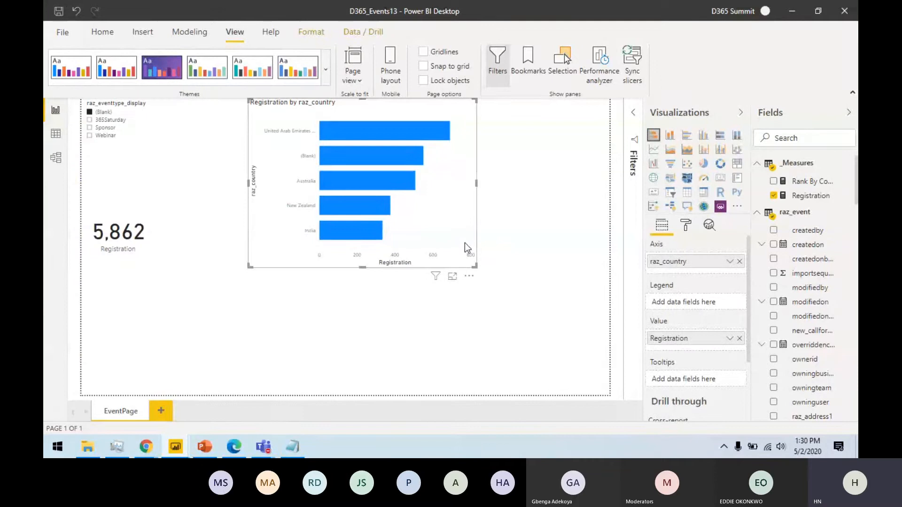
click(689, 228)
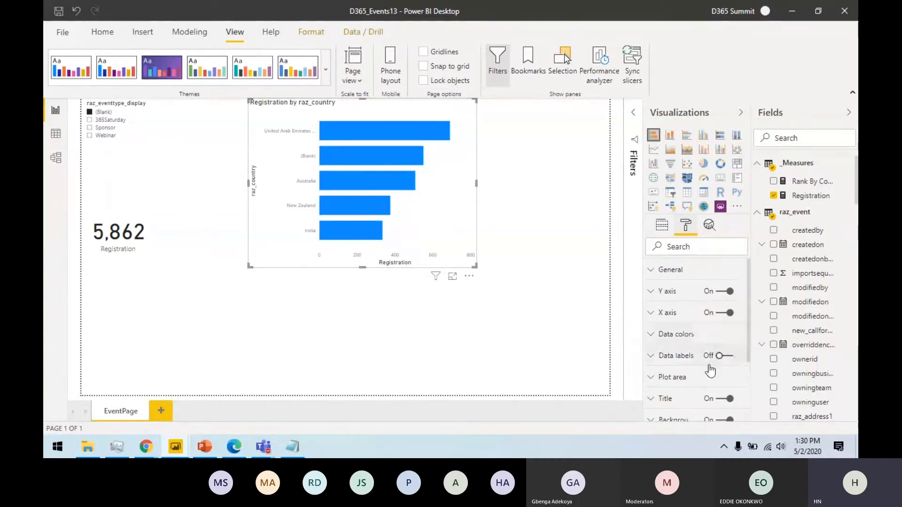
scroll(681, 357, down, 3)
click(676, 341)
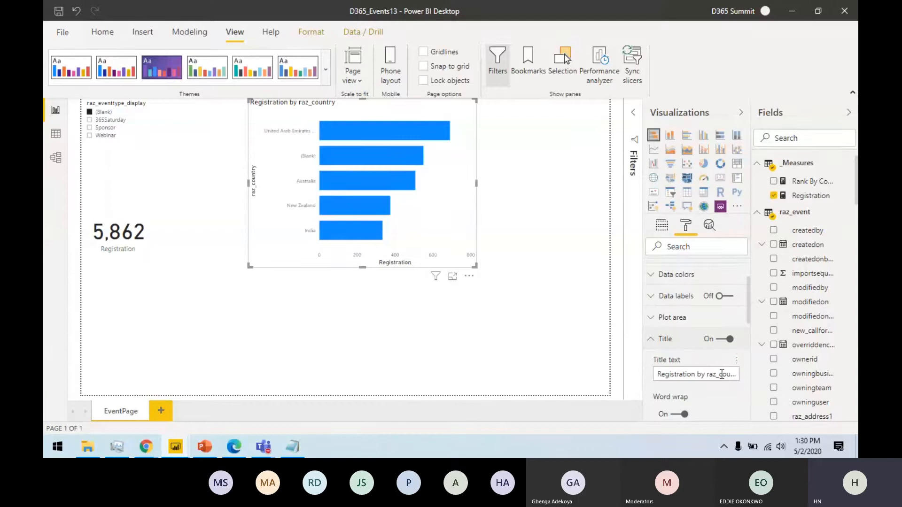
drag(720, 374, 641, 374)
key(Delete)
key(Delete)
key(Delete)
key(Delete)
key(Delete)
key(Delete)
key(Delete)
key(Delete)
text(Top)
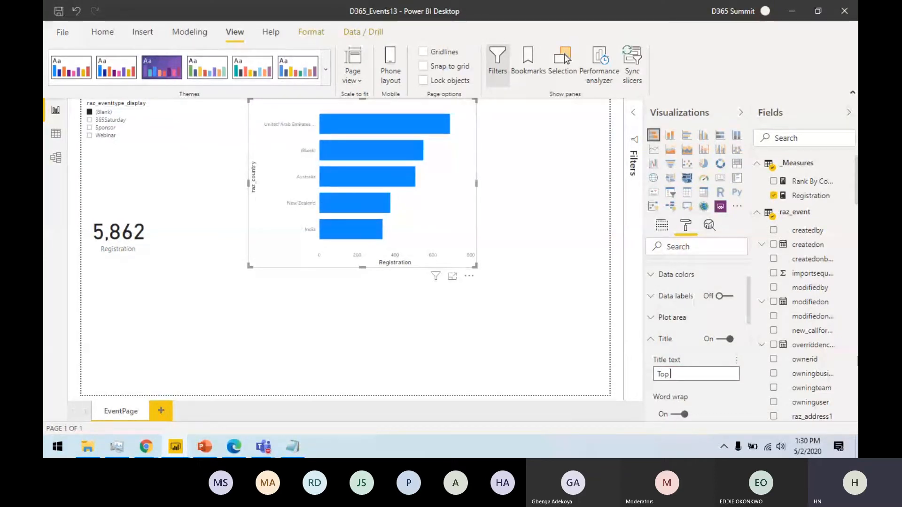
text( 5 Country Event By Registrations)
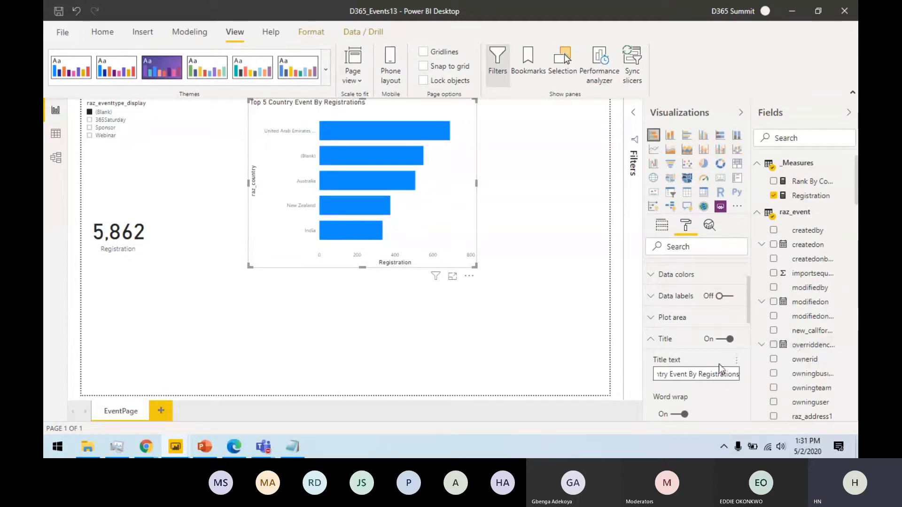
Step: Centre the bar chart's title and set its text size to 16 pt
scroll(681, 359, down, 3)
scroll(678, 371, down, 3)
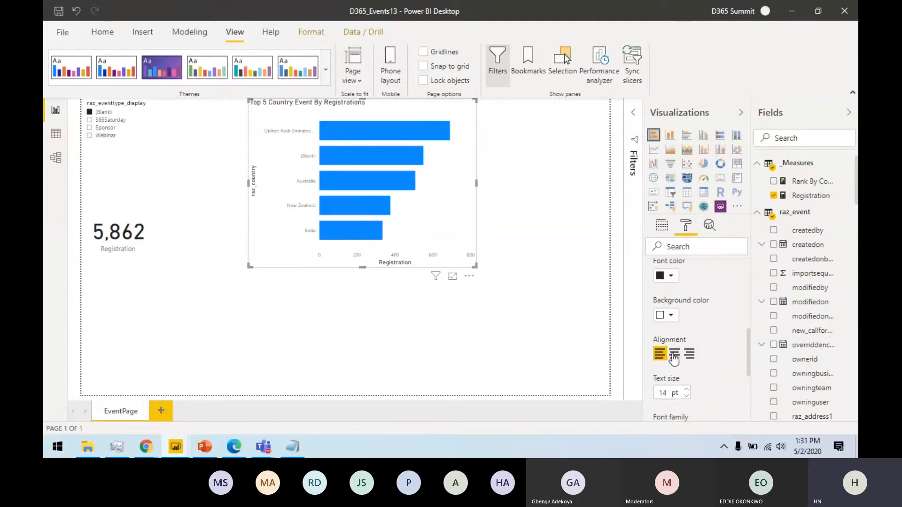
click(674, 353)
double_click(658, 393)
text(1)
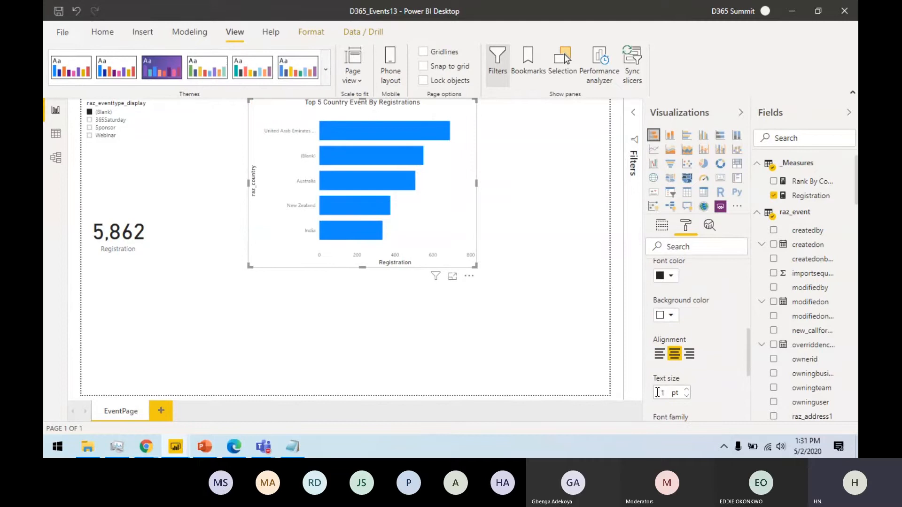
text(6)
key(Return)
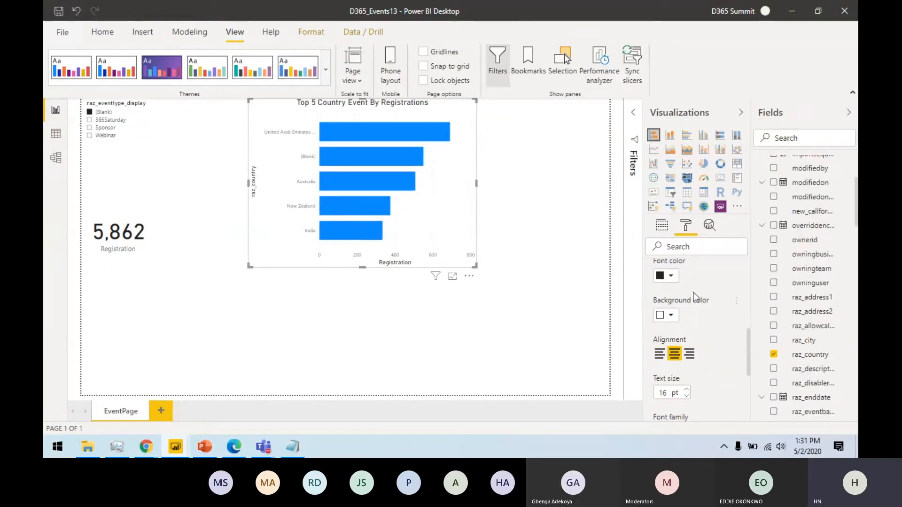
Step: Give the bar chart's title a white font on a blue background
click(669, 275)
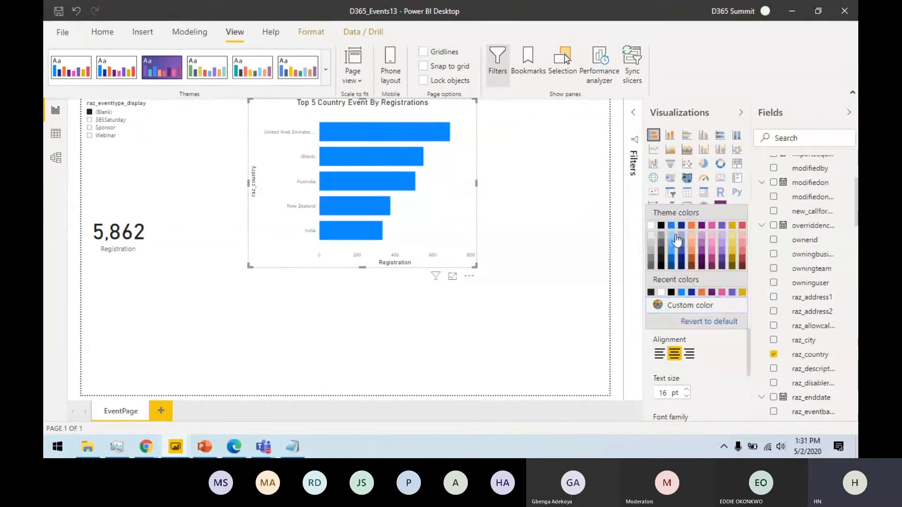
click(673, 226)
click(671, 316)
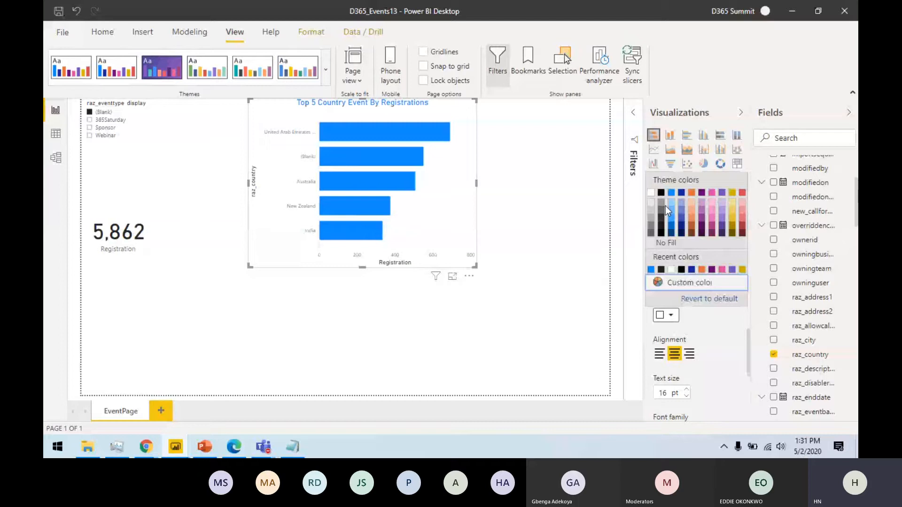
click(672, 198)
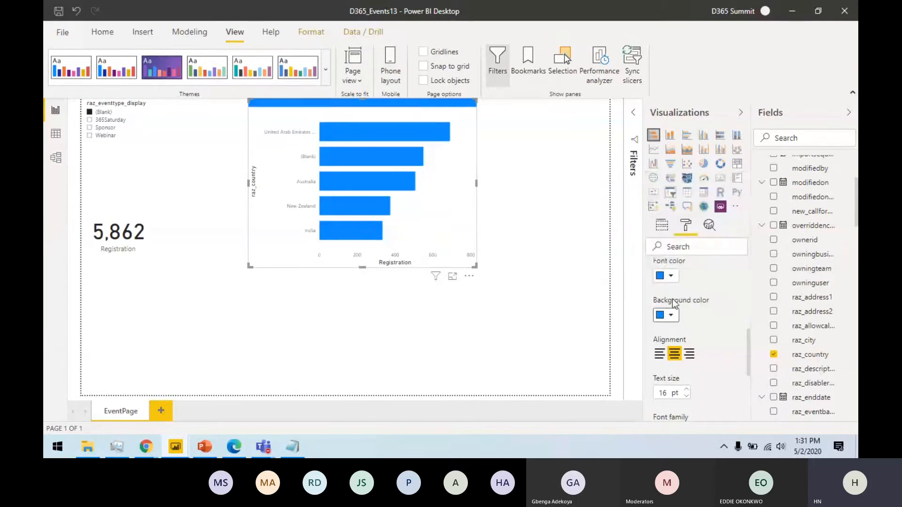
click(671, 277)
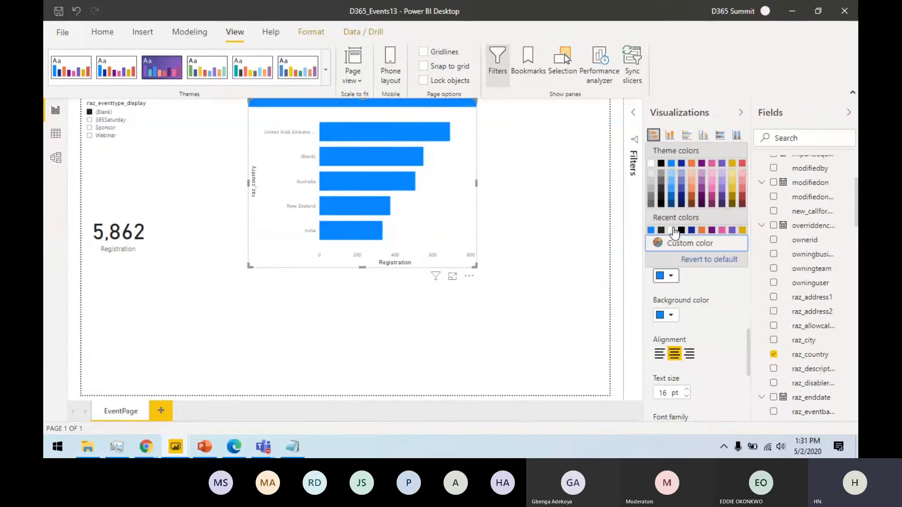
click(650, 164)
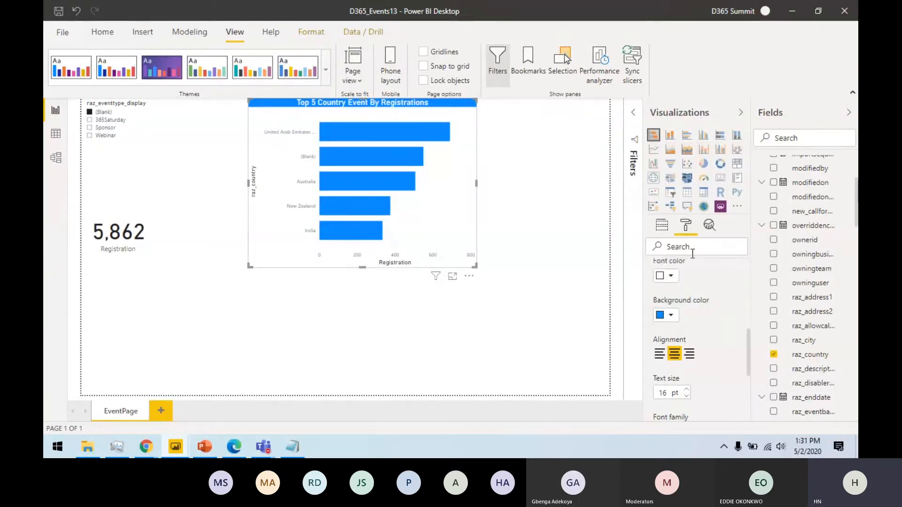
Step: Turn off the bar chart's visual header and collapse the title settings
scroll(703, 278, up, 1)
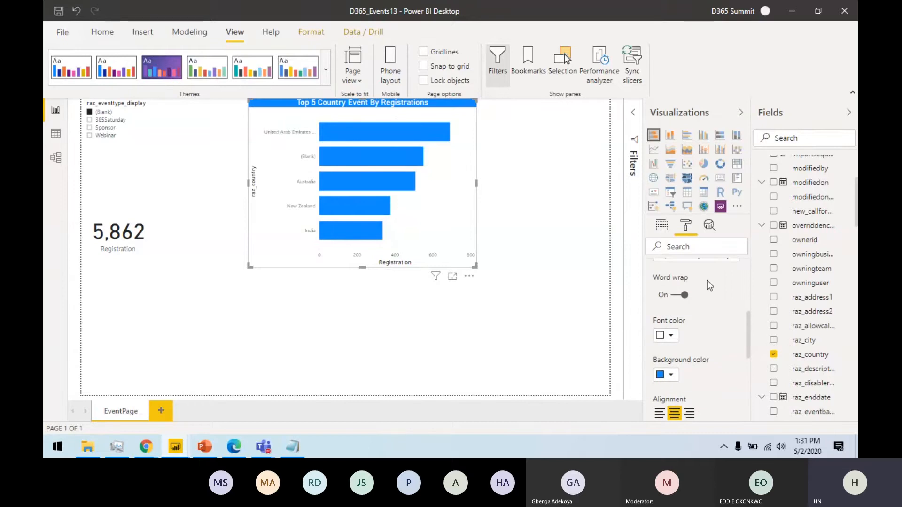
scroll(707, 283, down, 4)
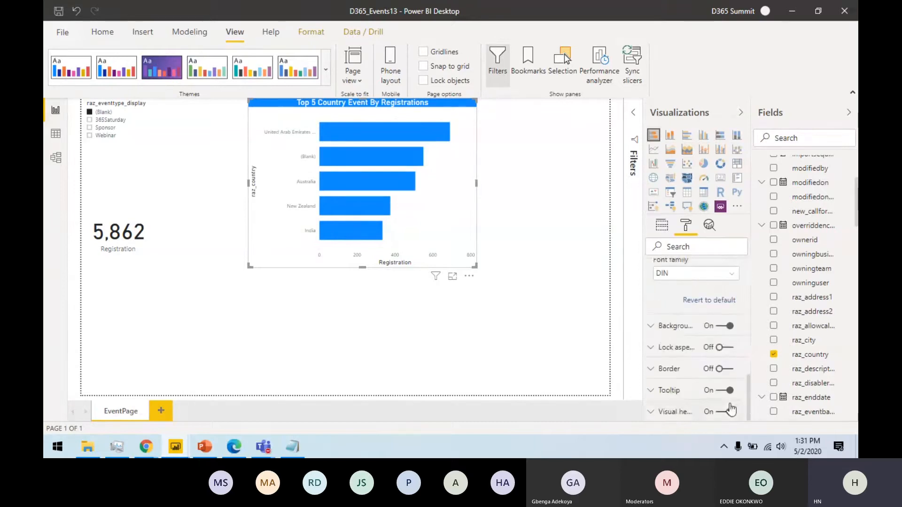
click(723, 411)
scroll(717, 362, up, 5)
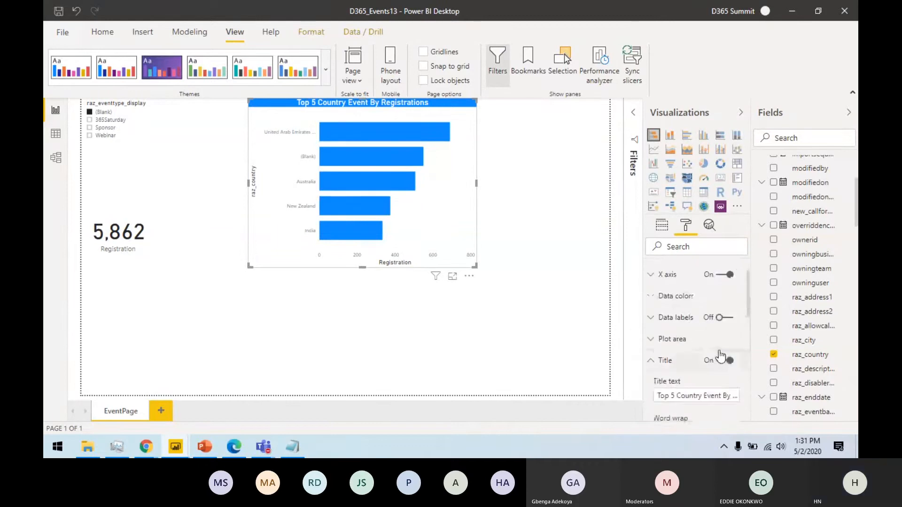
scroll(718, 348, up, 2)
click(665, 399)
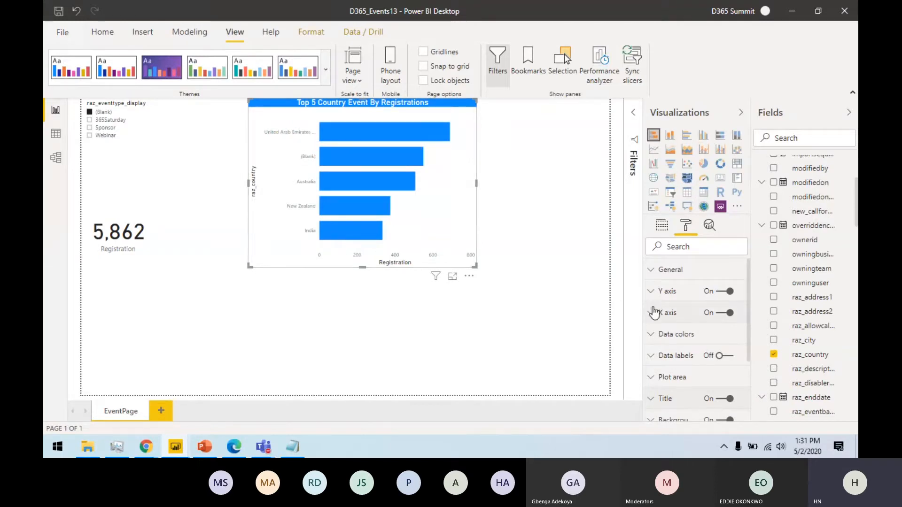
Step: Set the chart's Y axis text size to 16 pt and its maximum size to 50%
click(678, 294)
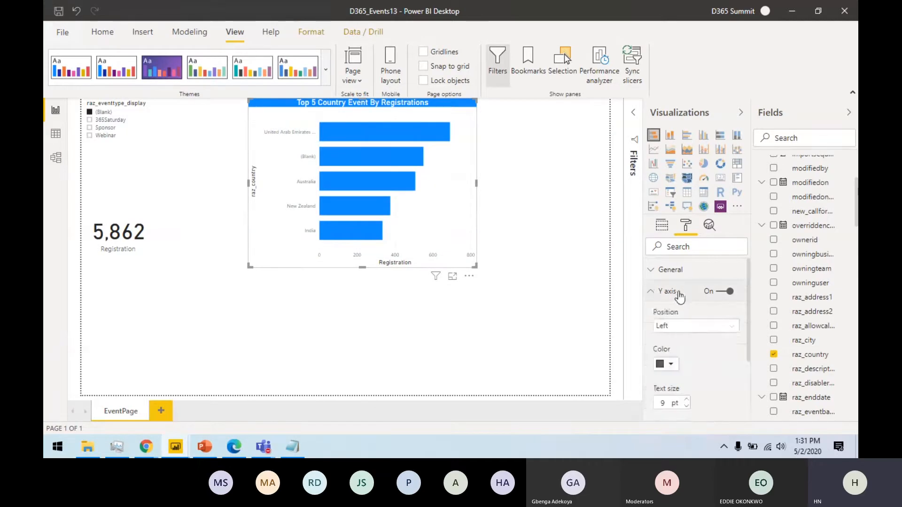
scroll(709, 345, down, 1)
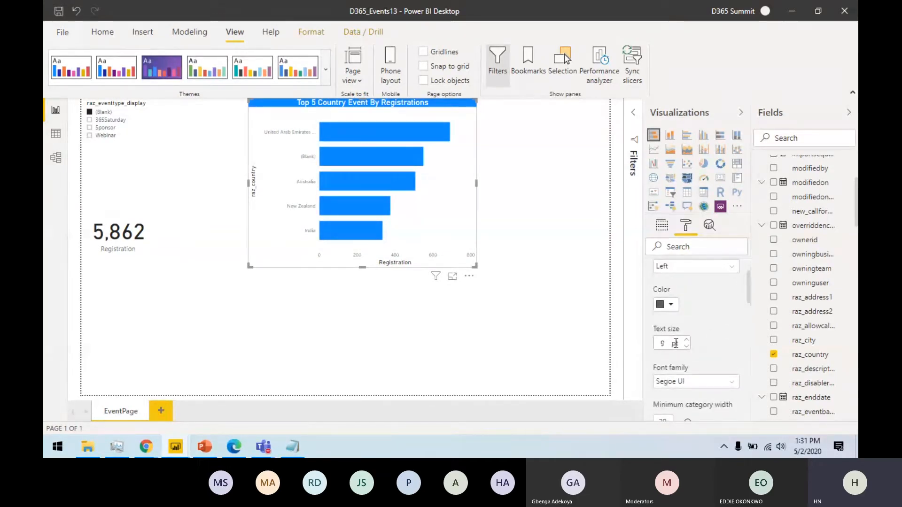
text(16)
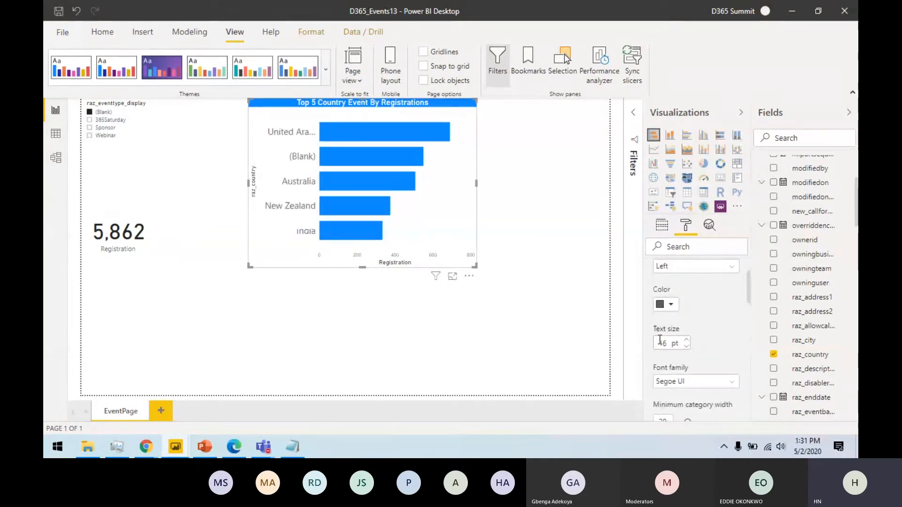
scroll(701, 368, down, 1)
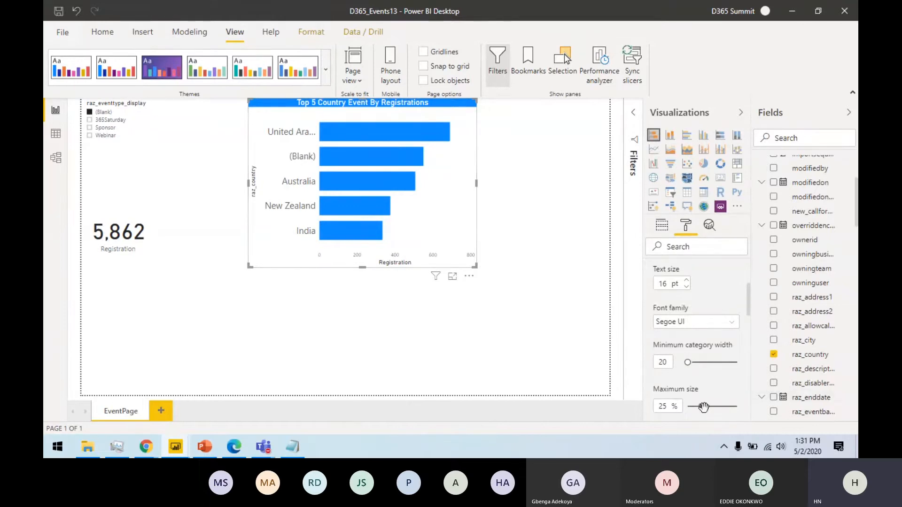
drag(704, 410, 749, 408)
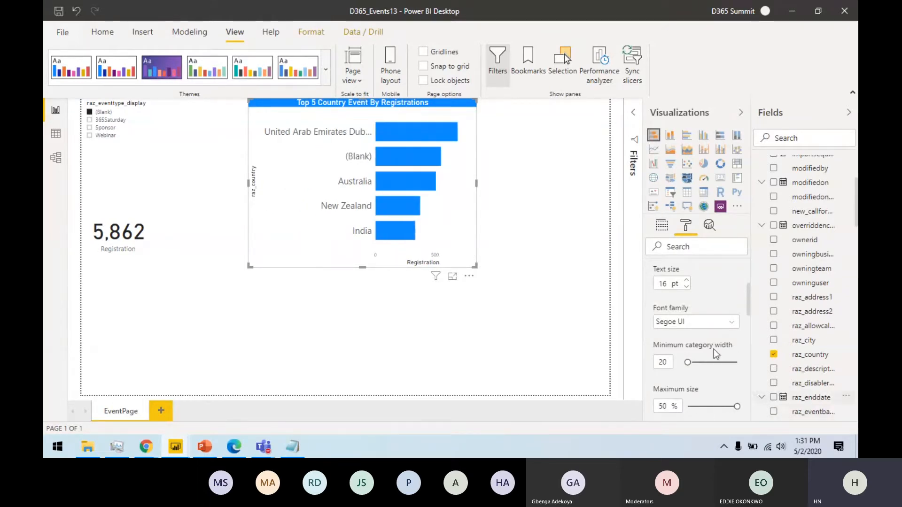
mouse_move(403, 149)
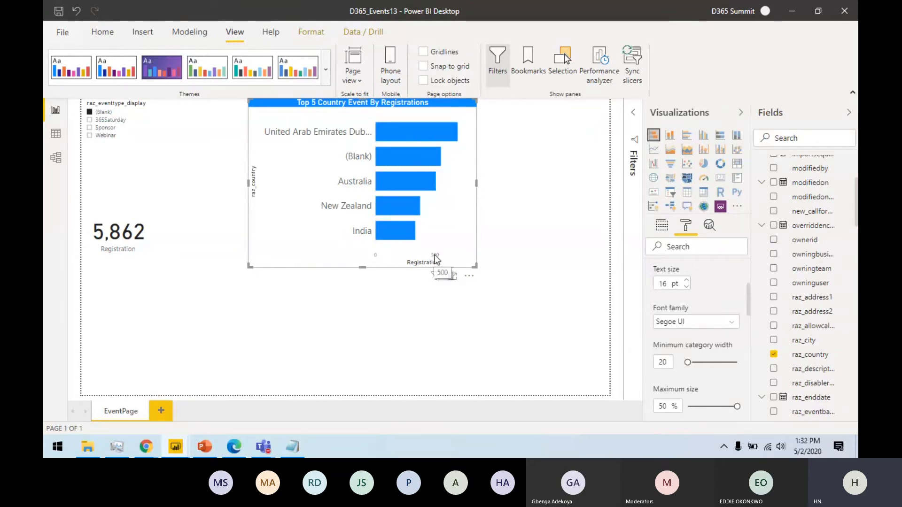
scroll(698, 288, up, 4)
click(685, 293)
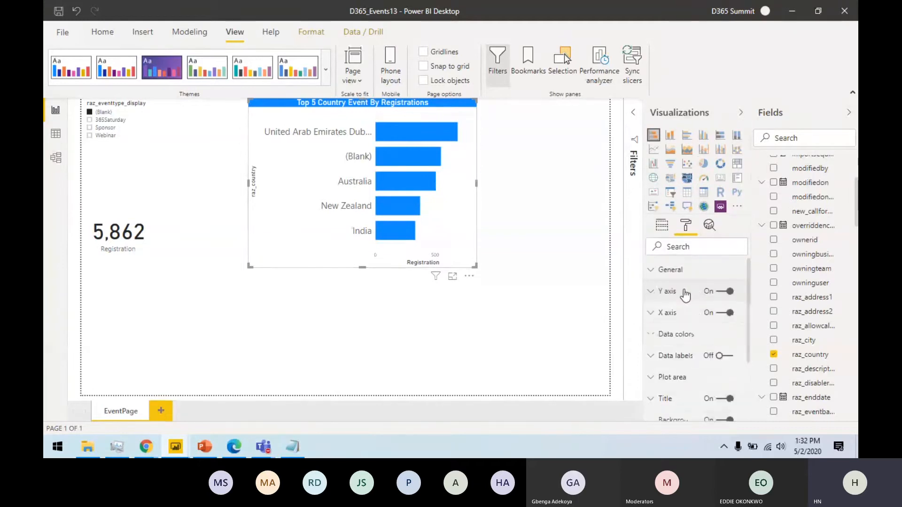
Step: Turn off the Y axis title of the country bar chart and collapse the Y axis settings
click(680, 294)
scroll(707, 340, down, 2)
scroll(706, 340, down, 4)
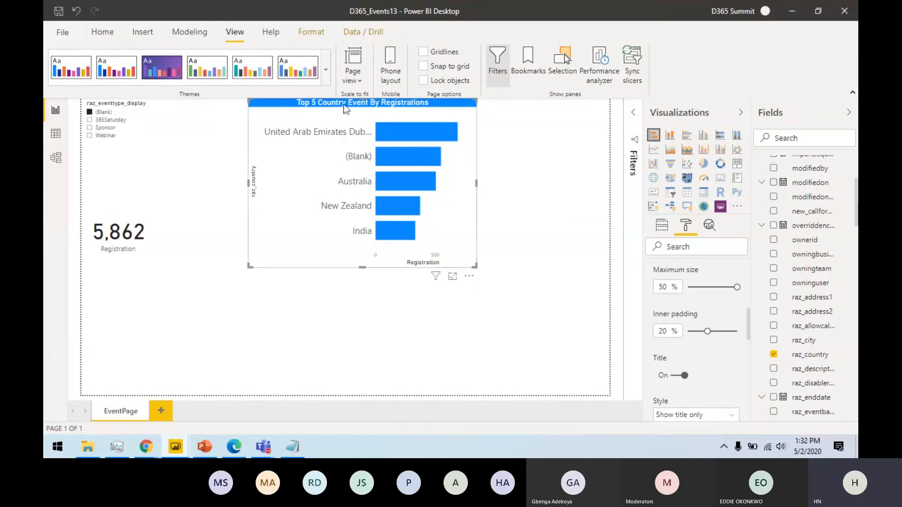
click(675, 377)
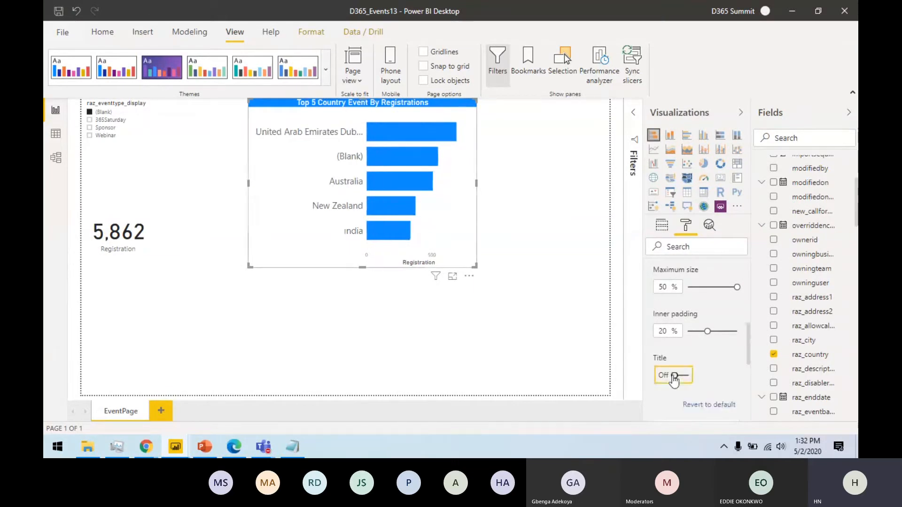
scroll(705, 317, up, 3)
scroll(698, 303, up, 5)
click(700, 303)
Step: Turn off the bar chart's X axis title and hide the whole X axis
click(689, 315)
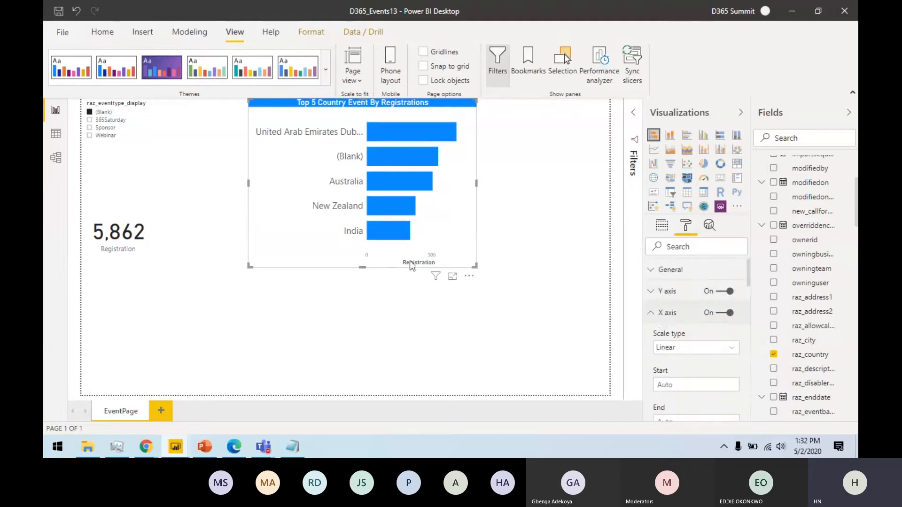
scroll(799, 281, down, 3)
scroll(696, 346, down, 3)
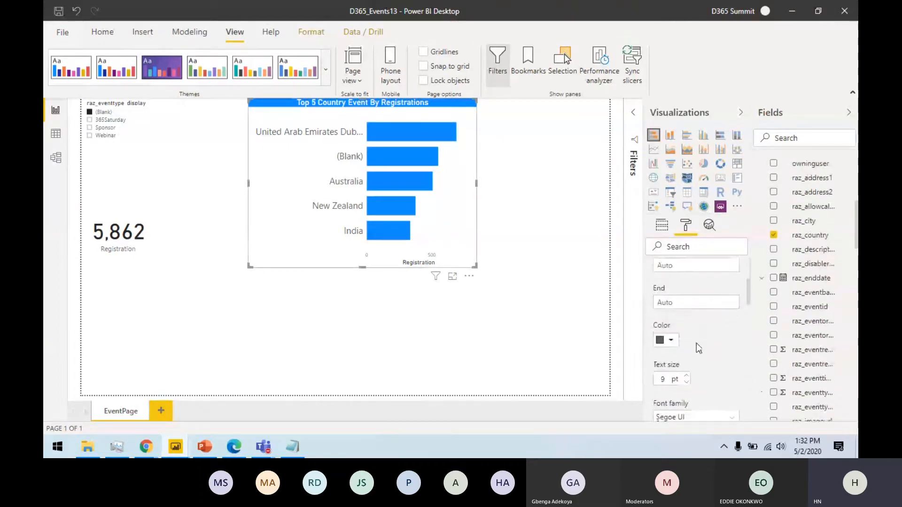
scroll(696, 342, down, 2)
scroll(697, 342, up, 1)
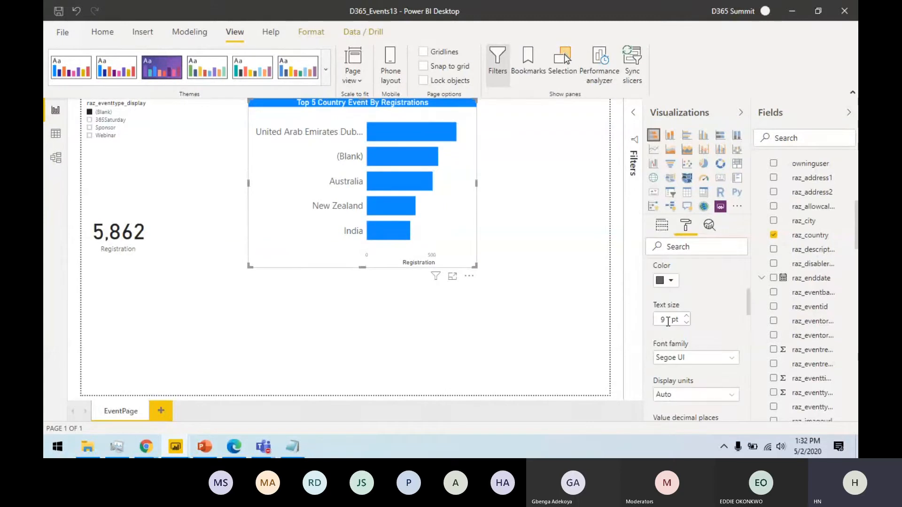
scroll(703, 368, down, 3)
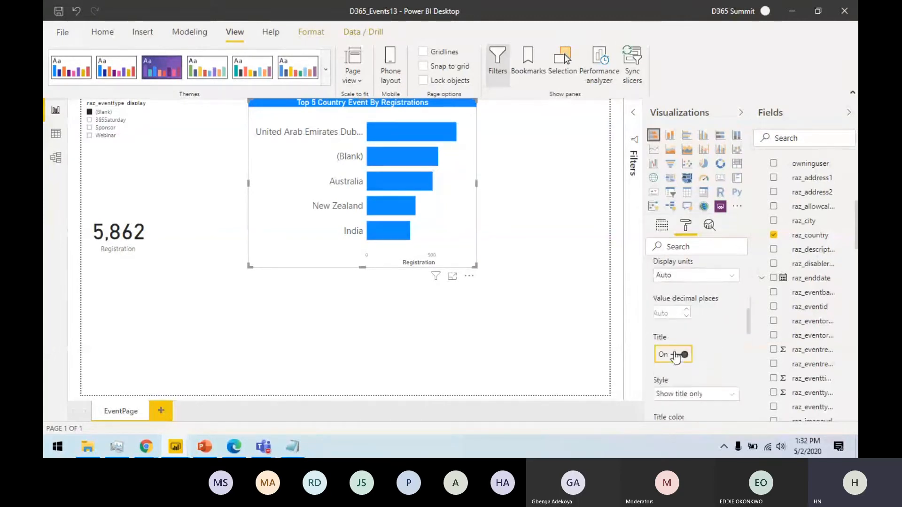
click(675, 355)
scroll(705, 343, up, 3)
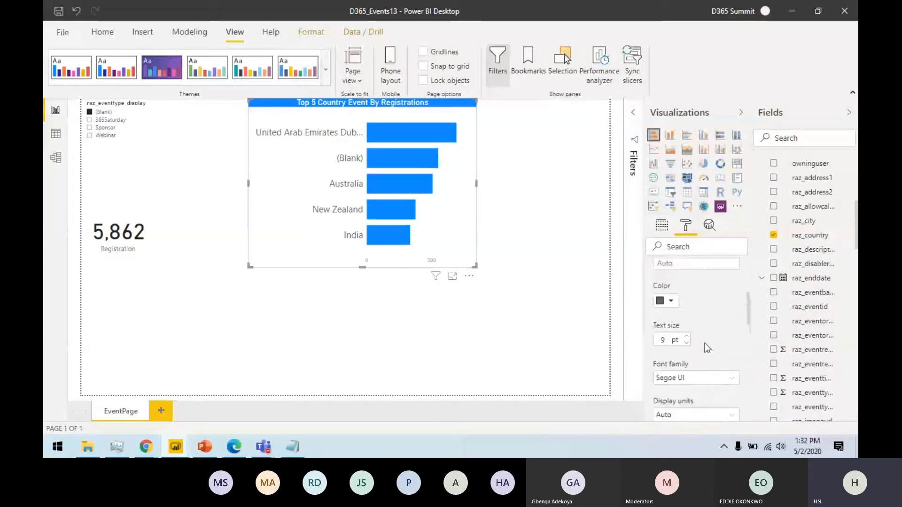
scroll(705, 343, up, 2)
scroll(705, 343, up, 2)
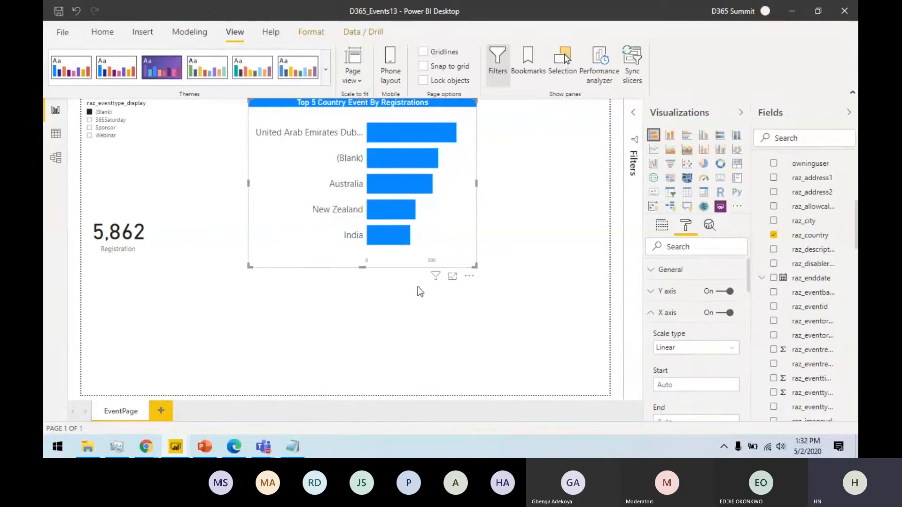
click(719, 313)
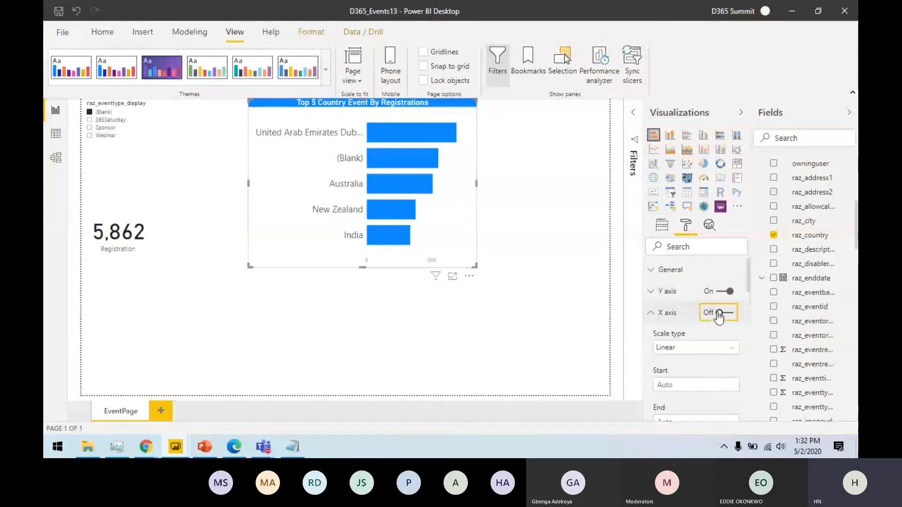
click(661, 315)
Step: Turn on the bar chart's data labels with a text size of 16 pt and save the report
click(730, 357)
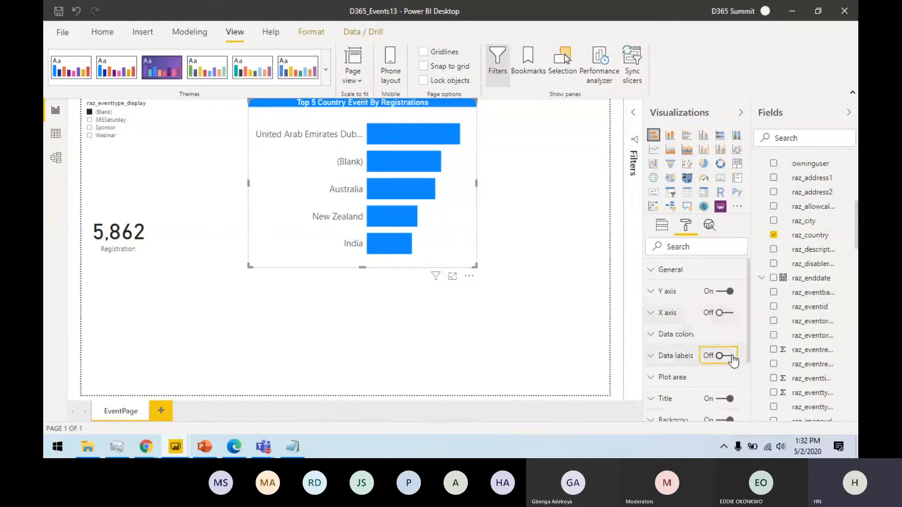
click(665, 357)
scroll(691, 328, down, 4)
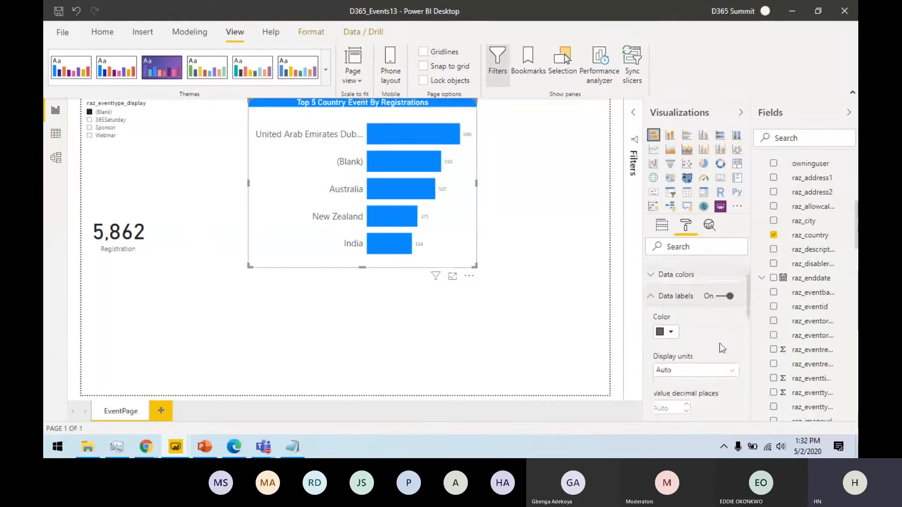
text(16)
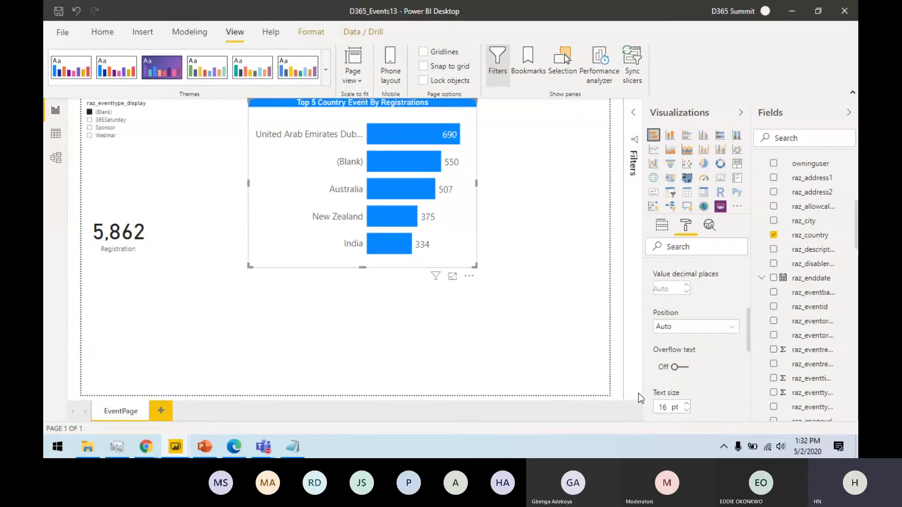
scroll(700, 282, up, 4)
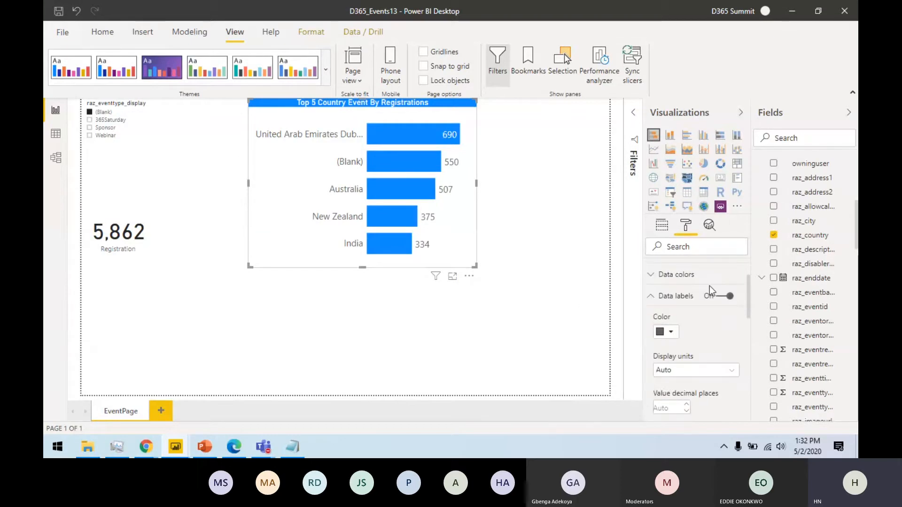
click(651, 296)
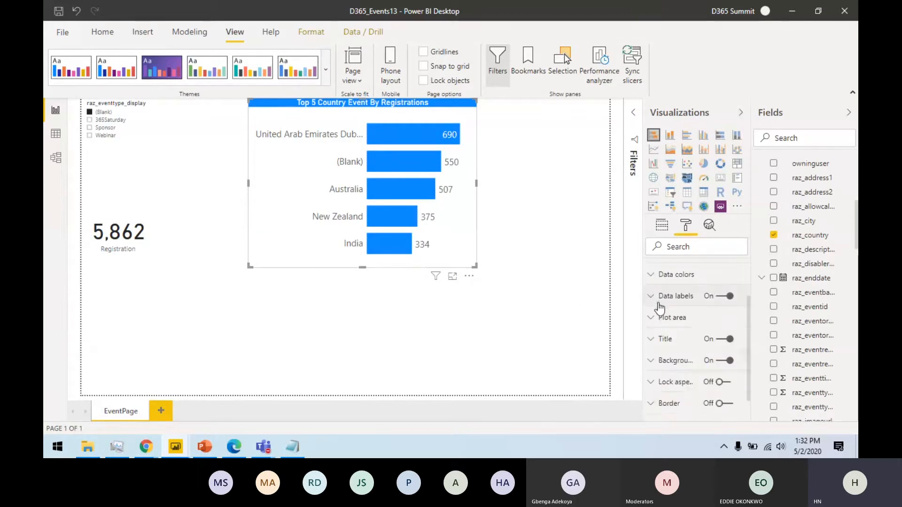
click(551, 327)
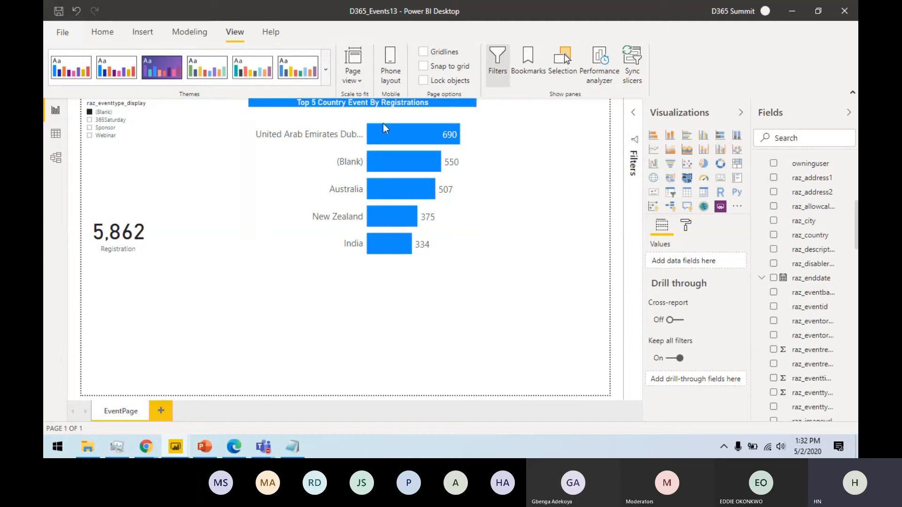
click(58, 11)
Step: Customize the current theme and copy the hex code #252423 from the first-level elements colour in the advanced colours
click(325, 71)
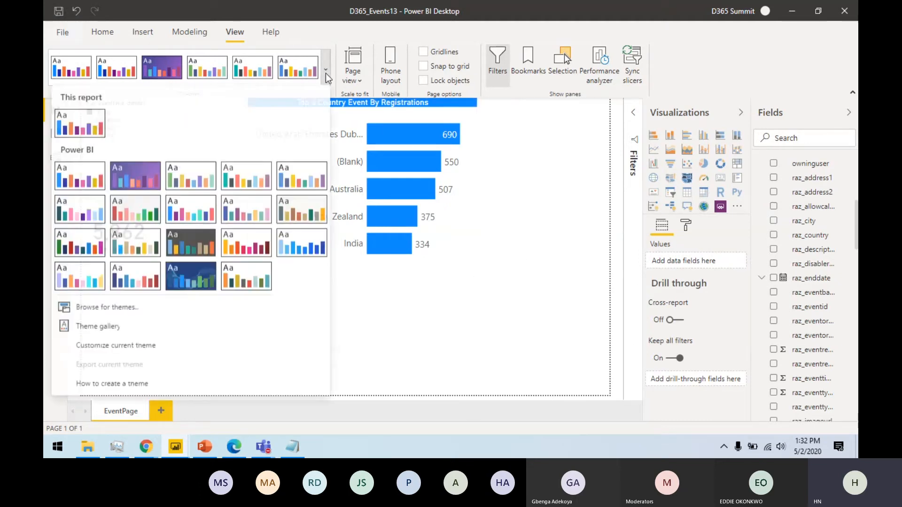
click(131, 345)
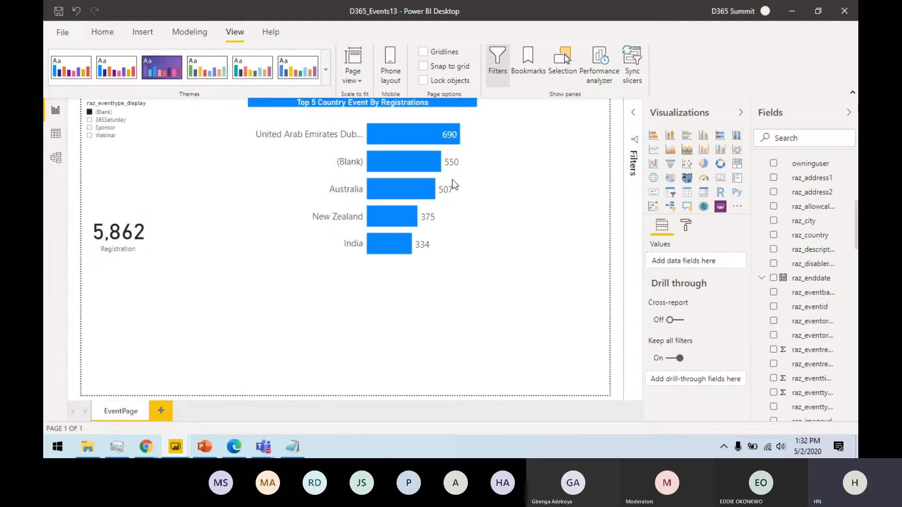
click(377, 76)
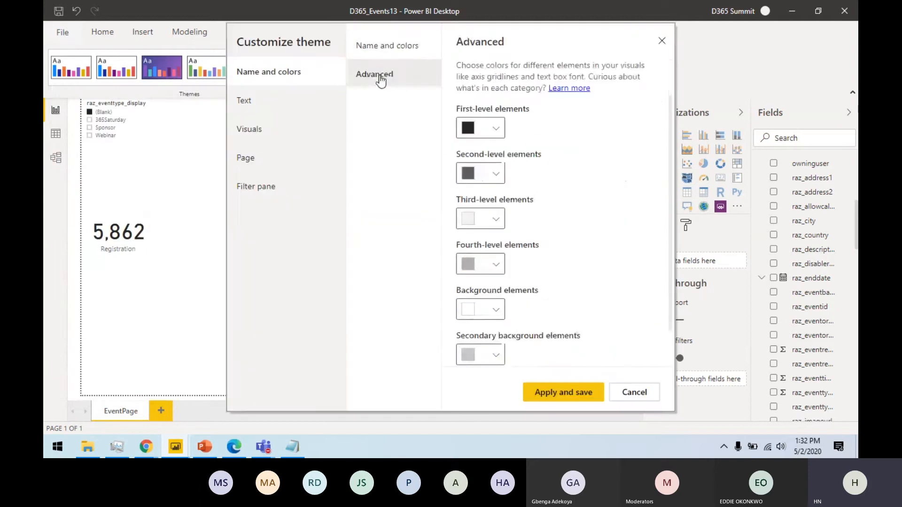
click(496, 129)
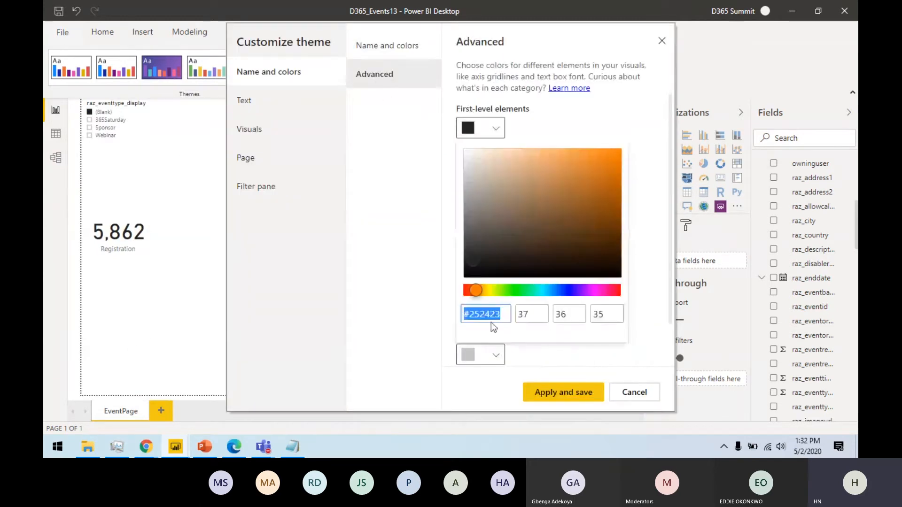
click(500, 314)
drag(496, 314, 440, 316)
key(ctrl+c)
click(615, 116)
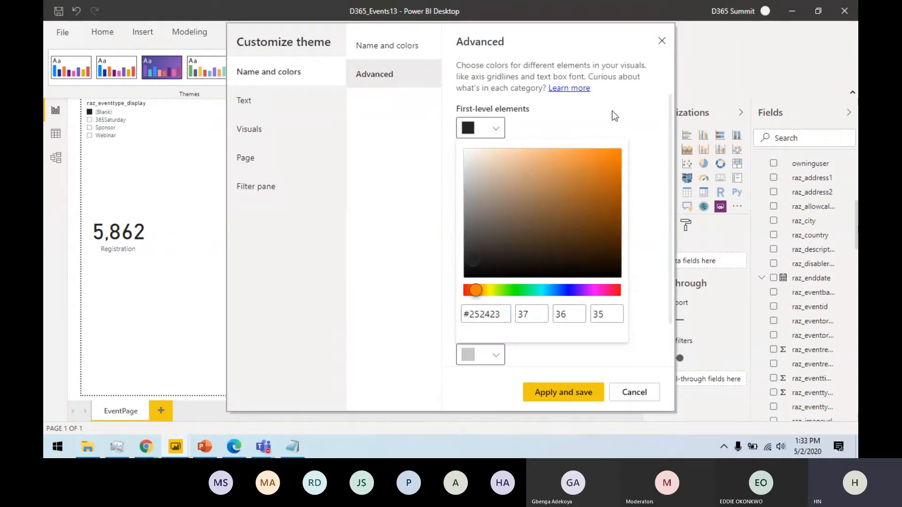
Step: Set the theme's second-level elements colour to the copied #252423
click(496, 173)
click(506, 360)
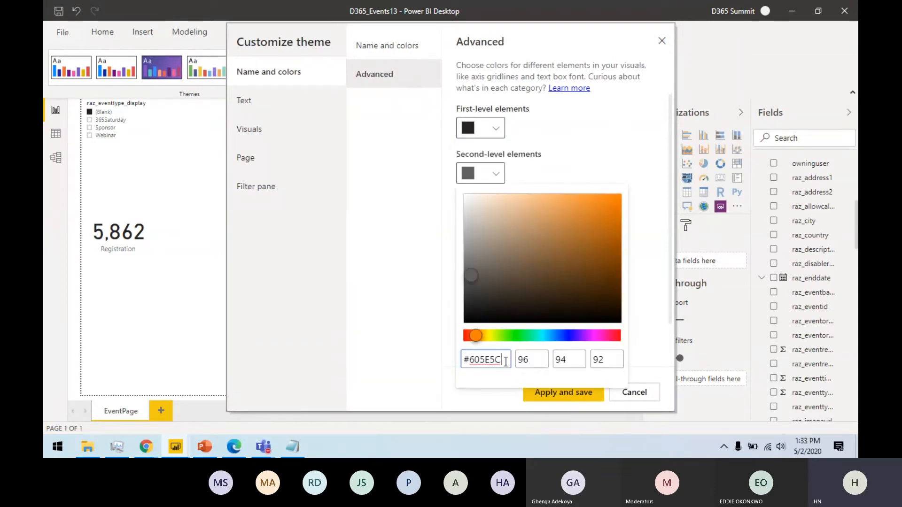
click(658, 403)
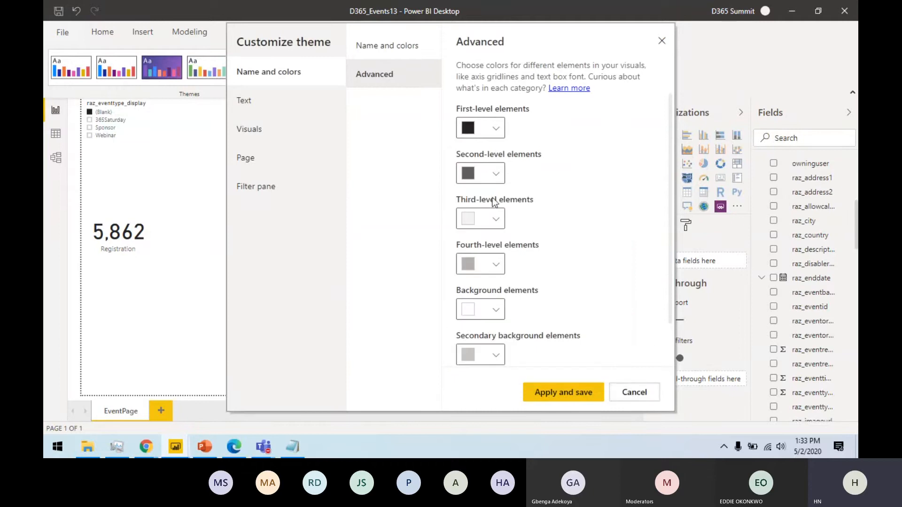
click(497, 174)
click(502, 360)
drag(503, 359, 429, 359)
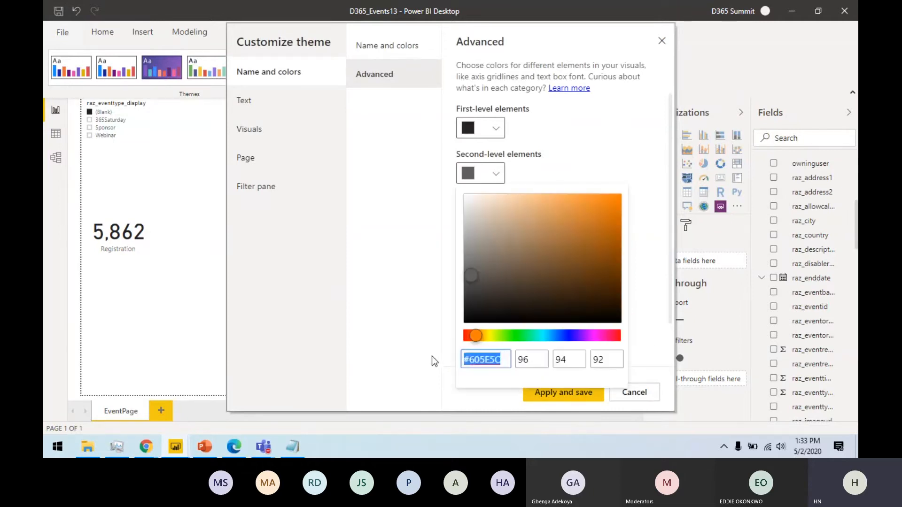
key(ctrl+v)
click(646, 302)
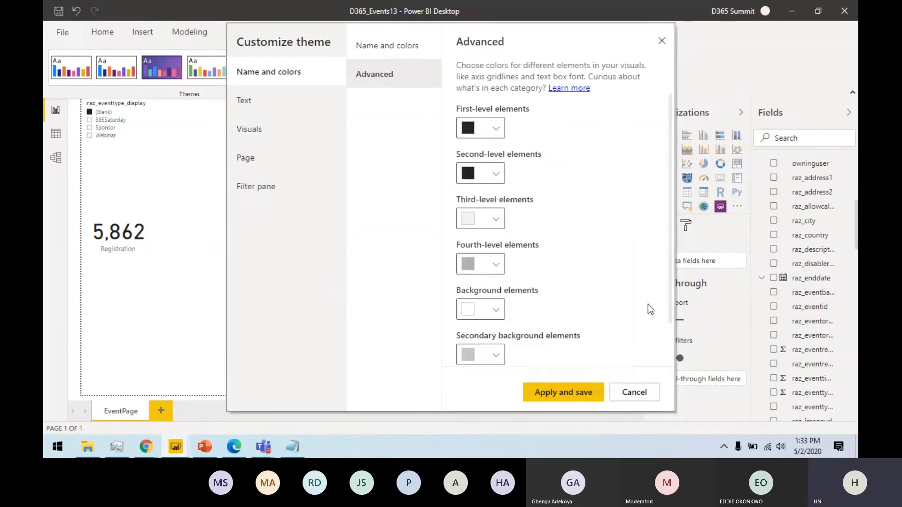
Step: Set the theme's title font size to 16 pt and its general text font size to 14 pt
click(270, 106)
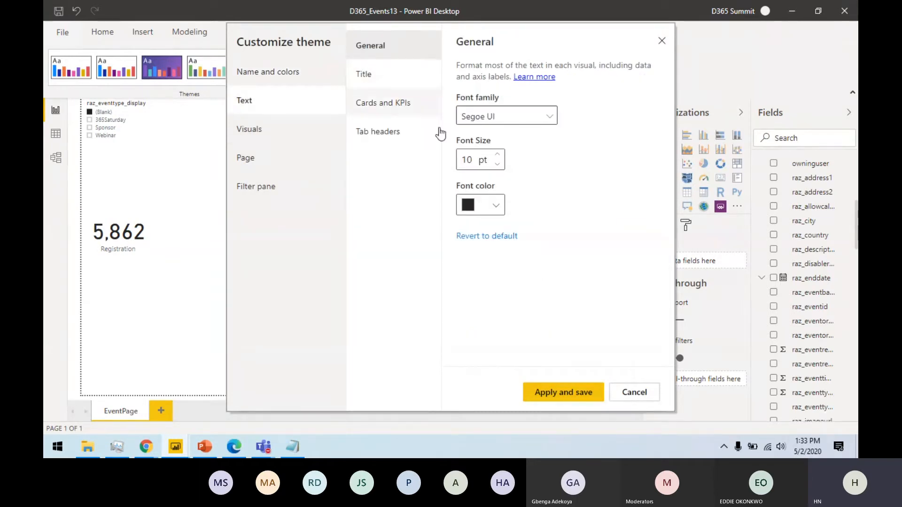
drag(475, 160, 447, 161)
text(1)
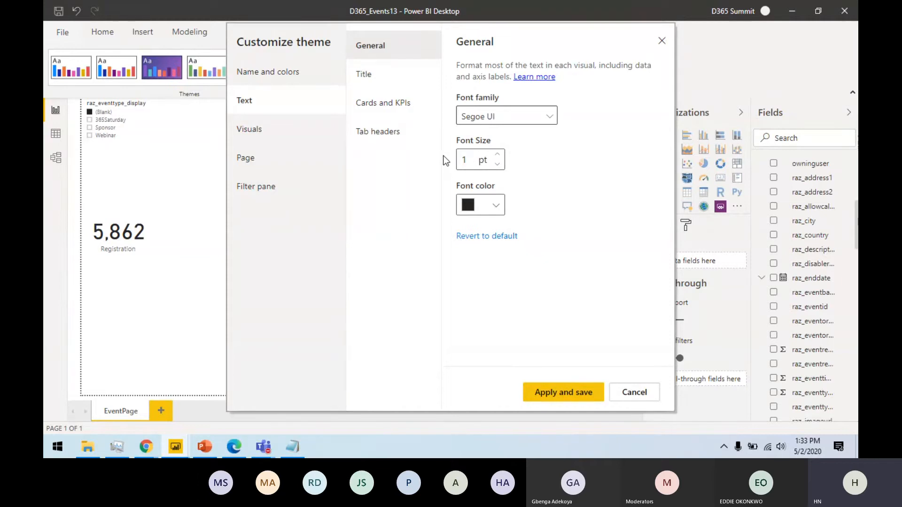
click(381, 75)
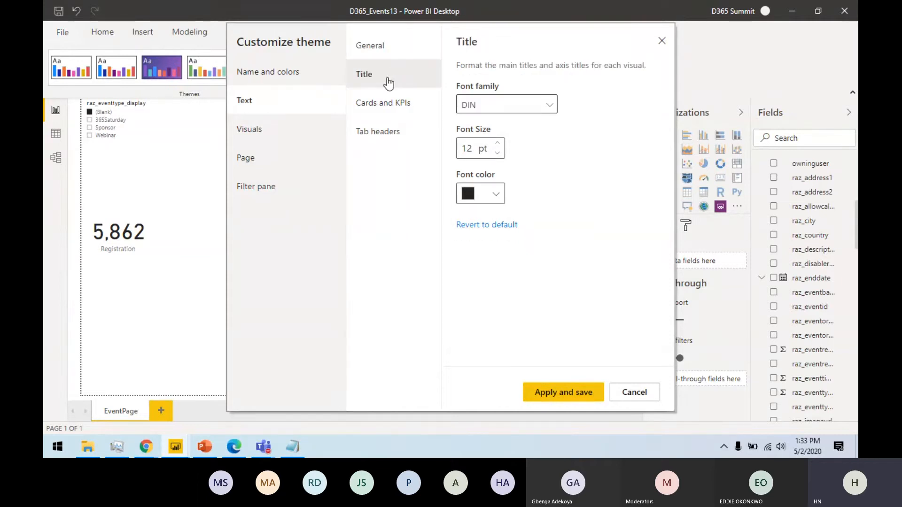
drag(473, 148, 443, 146)
text(16)
click(386, 55)
drag(474, 160, 443, 158)
text(14)
click(381, 80)
Step: Set the theme's font size for cards and KPIs to 28 pt and check the tab header text settings
click(384, 101)
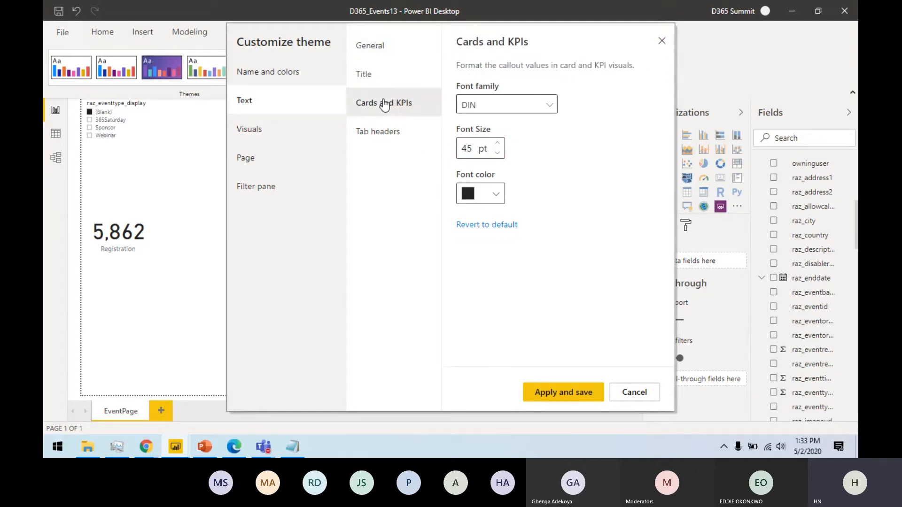
double_click(472, 149)
text(28)
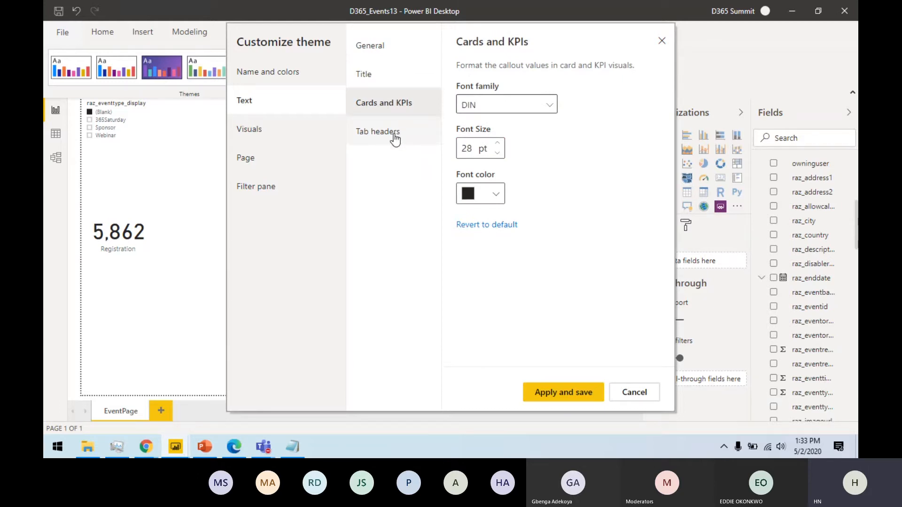
click(394, 137)
Step: Turn on the theme's border for visuals with a radius of 10 px
click(258, 134)
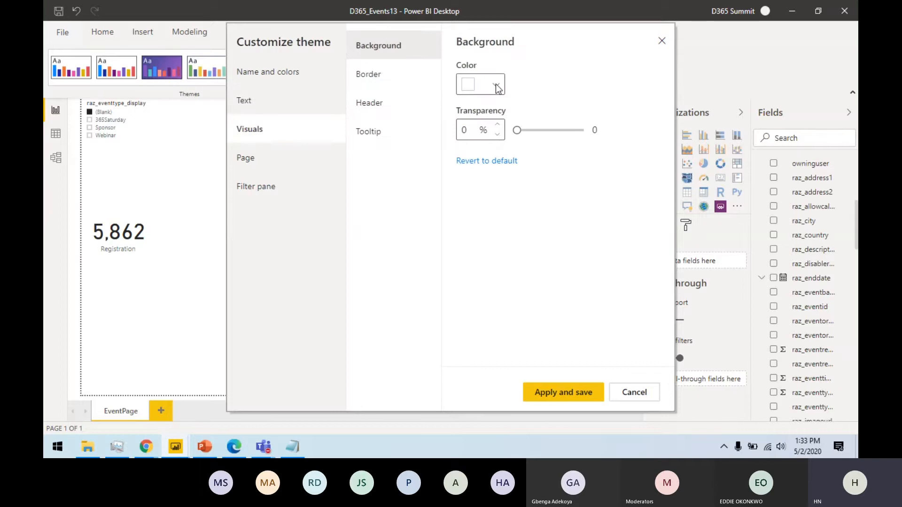
click(378, 85)
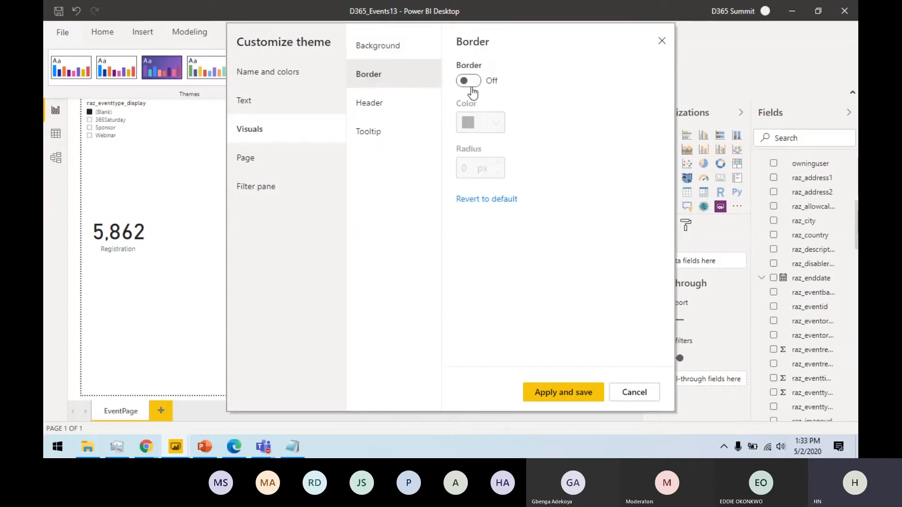
click(470, 83)
double_click(470, 169)
text(10)
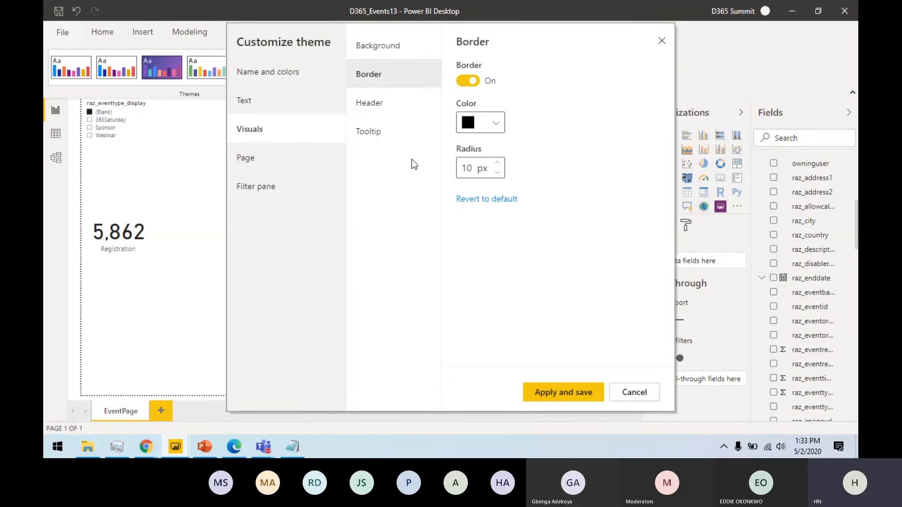
Step: Review the theme's header, tooltip, page and filter pane settings, and apply and save the customized theme
click(387, 112)
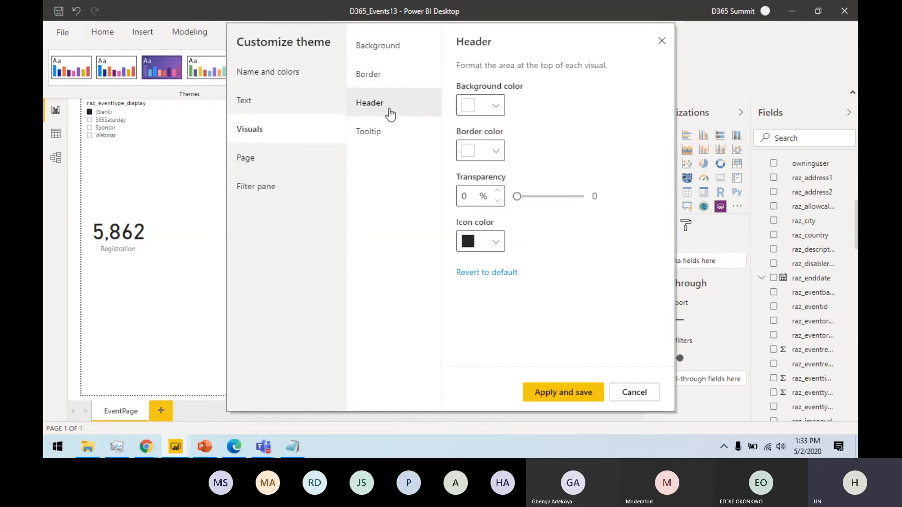
click(367, 135)
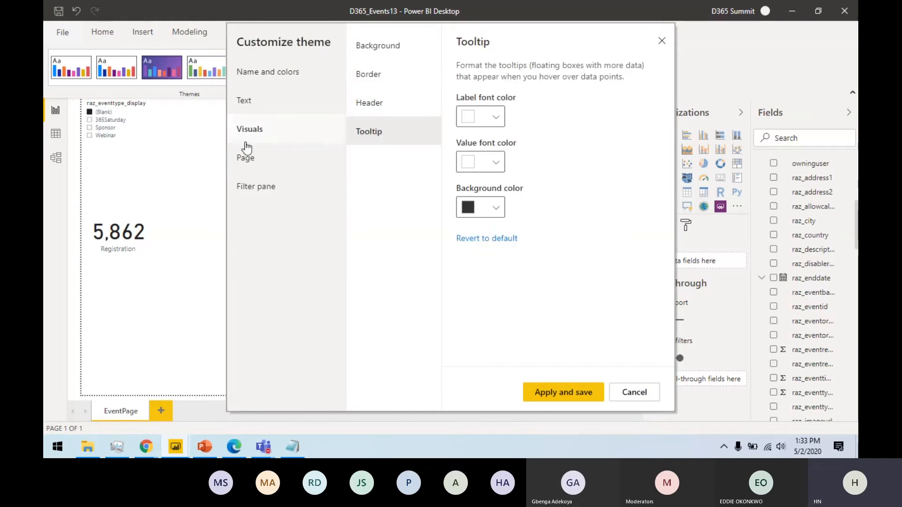
click(263, 164)
click(265, 188)
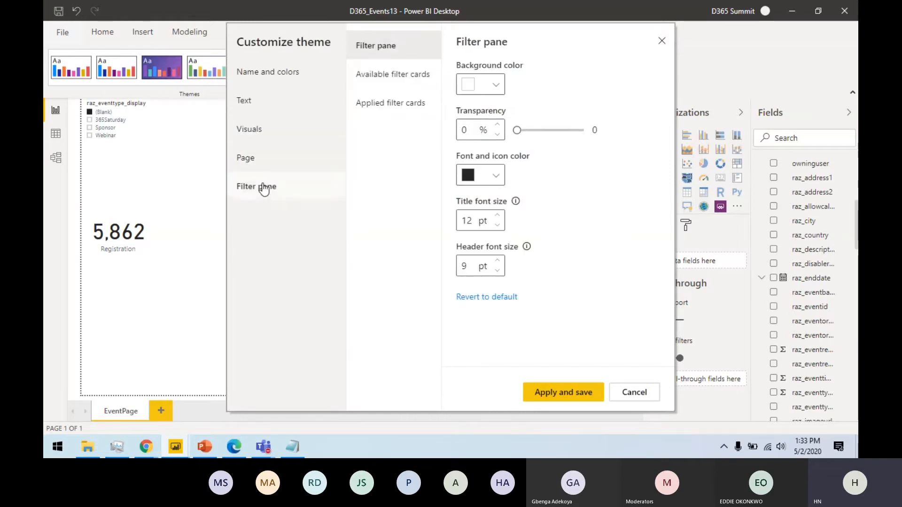
click(389, 75)
click(379, 104)
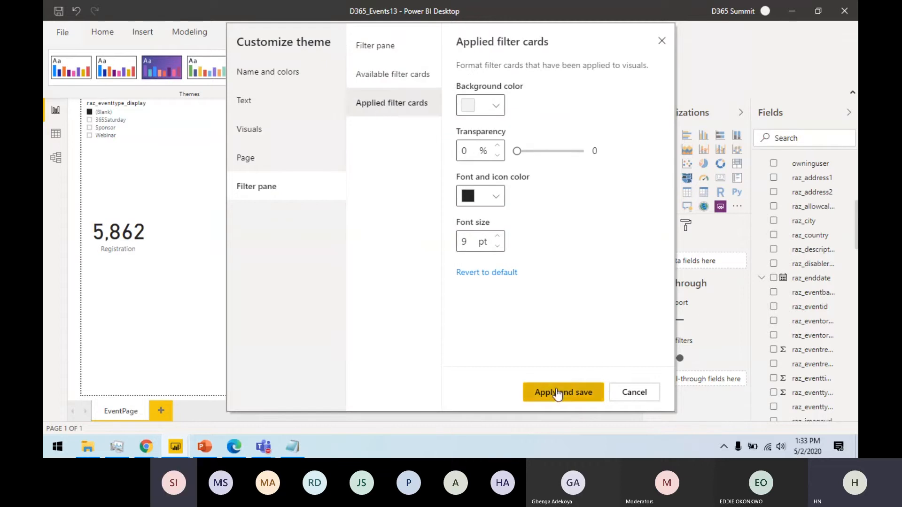
click(557, 393)
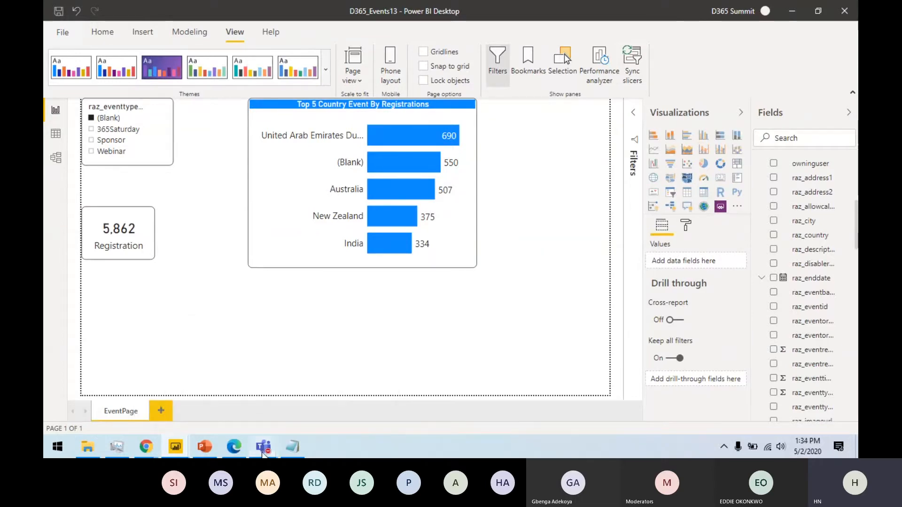
Step: Switch to the Teams meeting, show its participant list, and return to the report
mouse_move(263, 447)
click(240, 415)
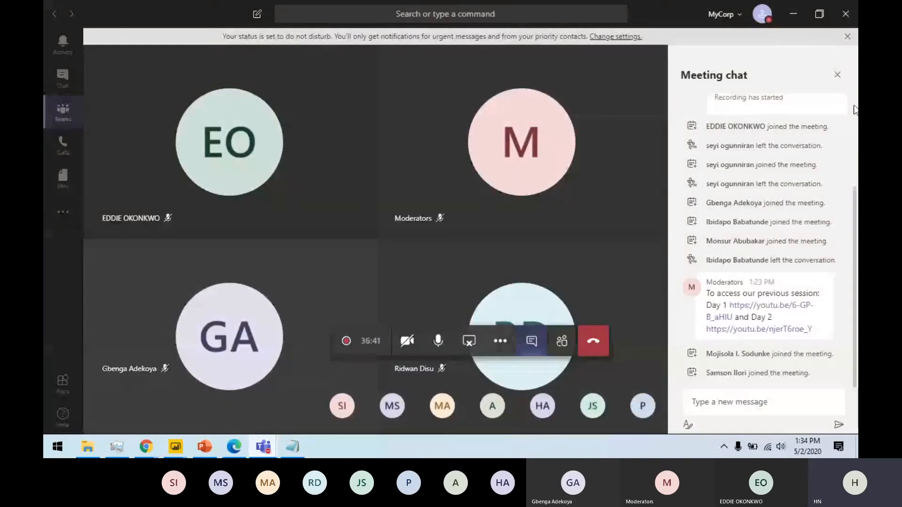
click(562, 341)
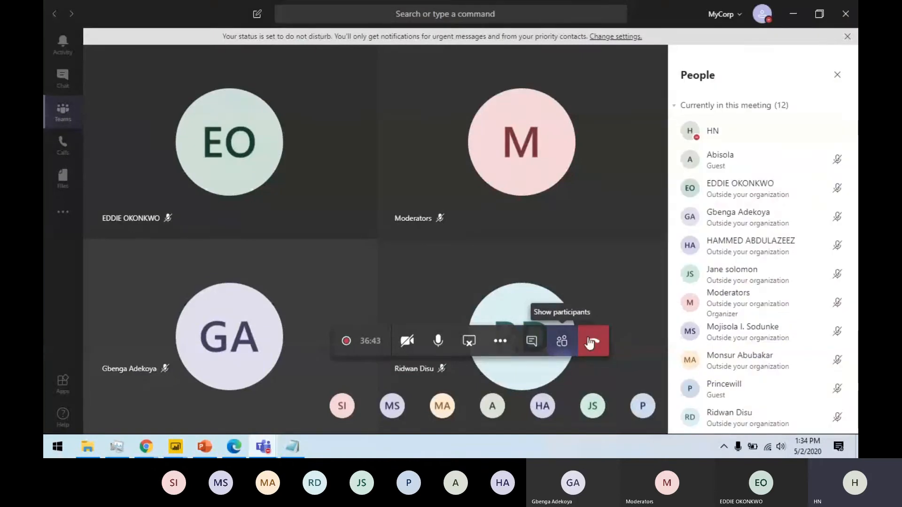
click(793, 13)
Step: Place the event type slicer just above the Registration card at the card's width, and move the country chart closer to them
mouse_move(475, 273)
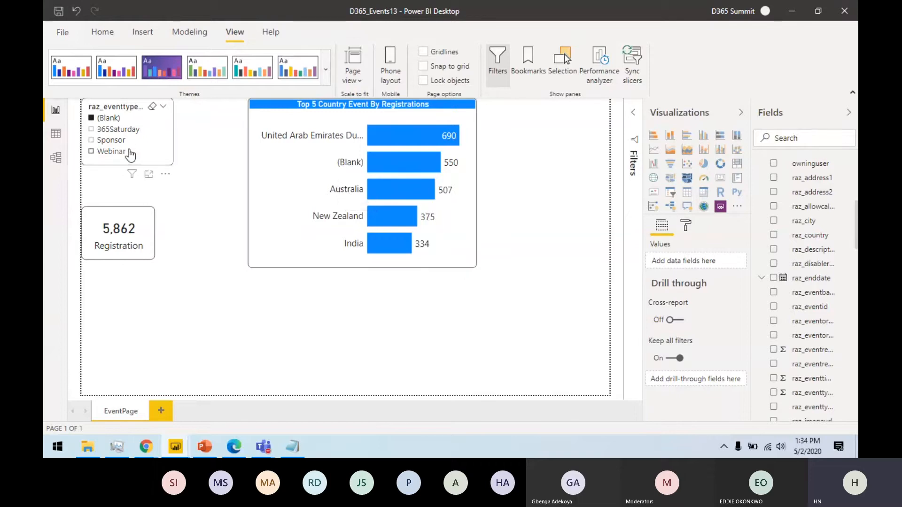
mouse_move(162, 152)
mouse_down()
mouse_move(156, 180)
mouse_move(151, 159)
mouse_up()
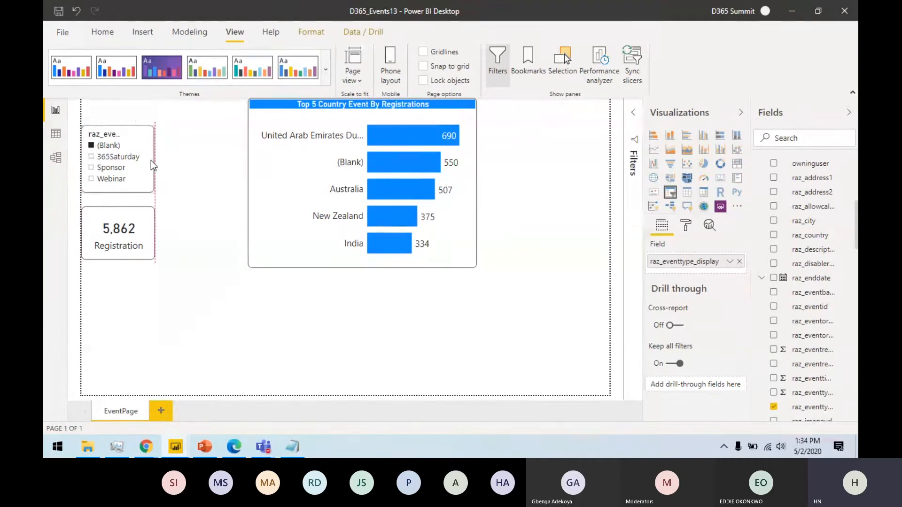
drag(274, 174, 221, 166)
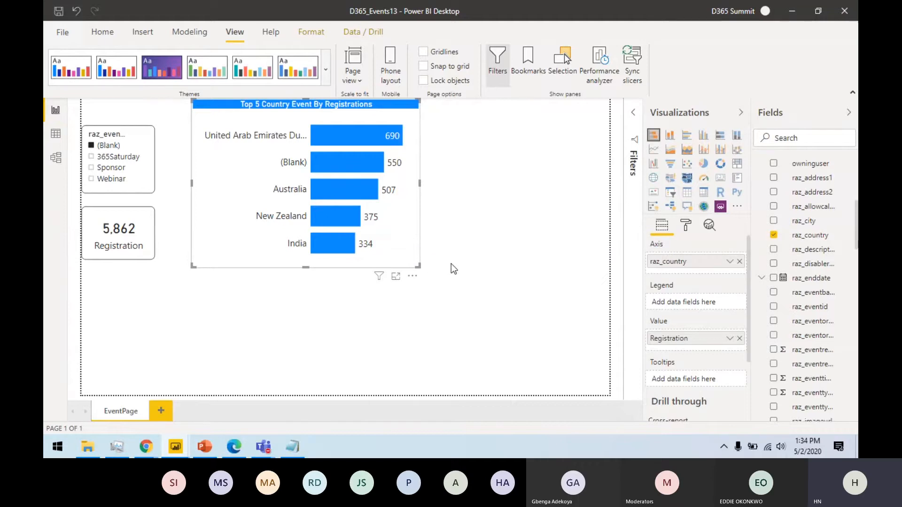
Step: Search Windows for the Calculator app with "calc"
click(52, 450)
click(52, 450)
click(53, 450)
text(calc)
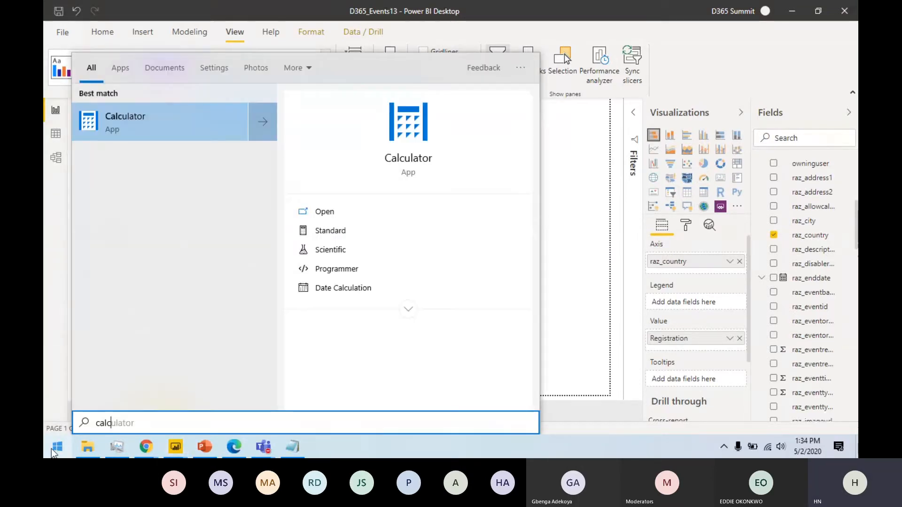
Step: Open the Calculator app and minimize it to return to the report
key(Return)
click(707, 126)
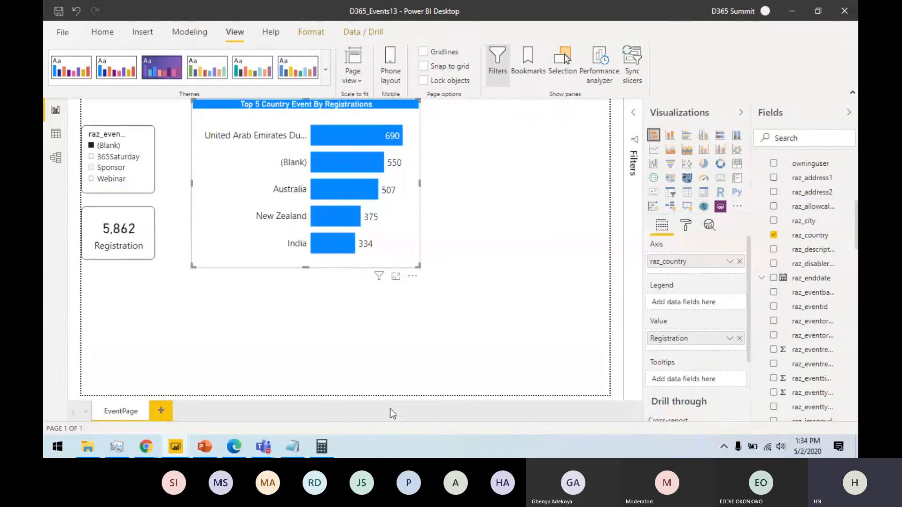
Step: Position the Top 5 Country Event By Registrations chart at X 240 and Y 10 in its general format settings
click(683, 226)
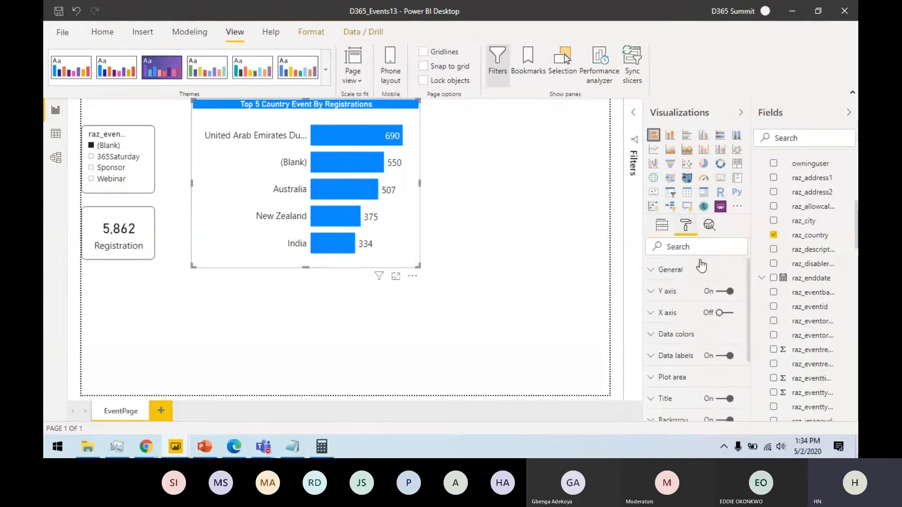
click(693, 272)
double_click(708, 346)
text(1)
key(Tab)
key(shift+Tab)
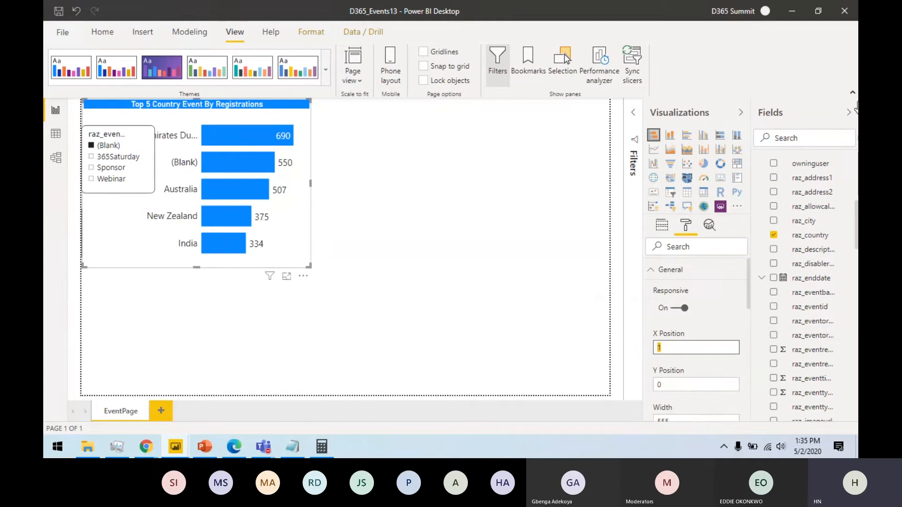
text(240)
key(Tab)
text(10)
key(Tab)
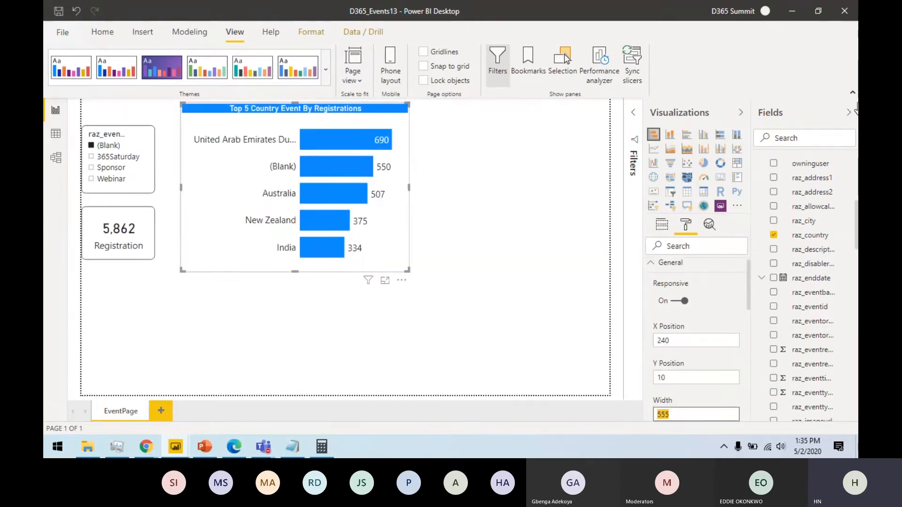
Step: Resize the country chart to a width of 400 and a height of 340
text(400)
key(Tab)
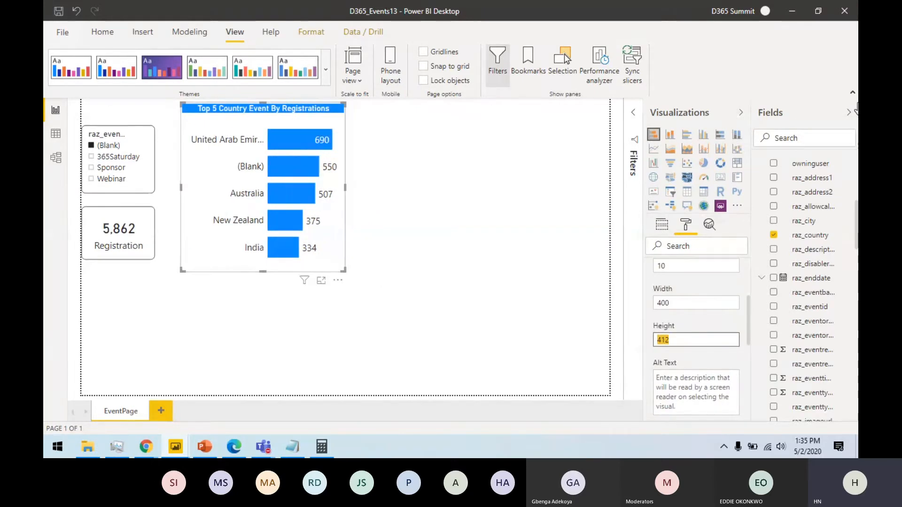
text(340)
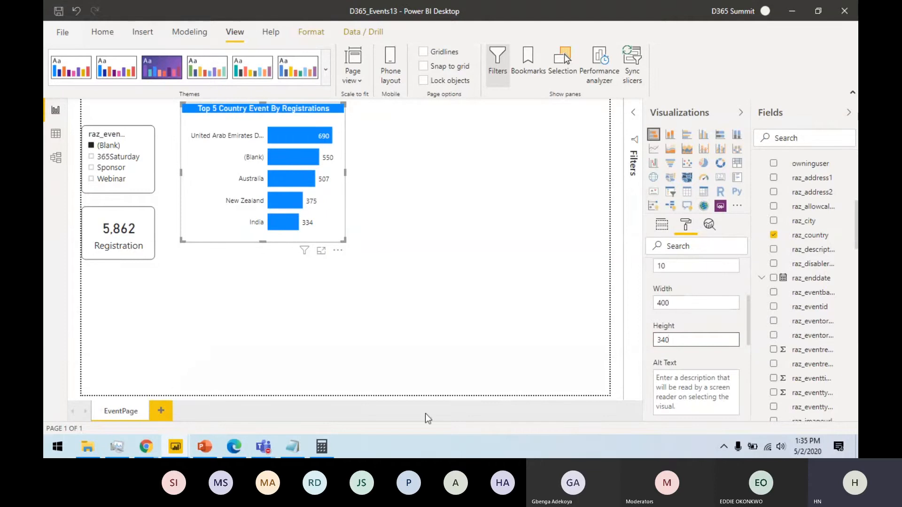
Step: Switch to Calculator and add 340 + 340 to check the combined height of two charts
click(328, 447)
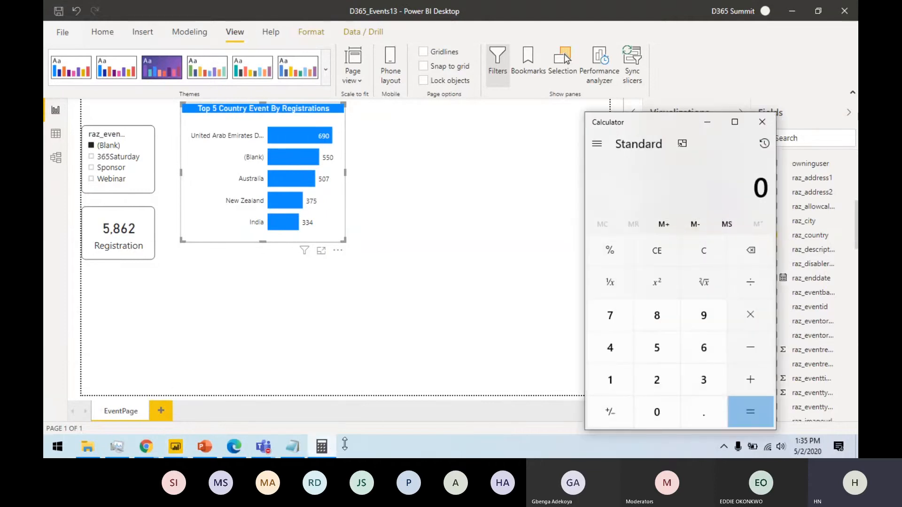
text(4)
key(BackSpace)
text(340 + 340)
key(Return)
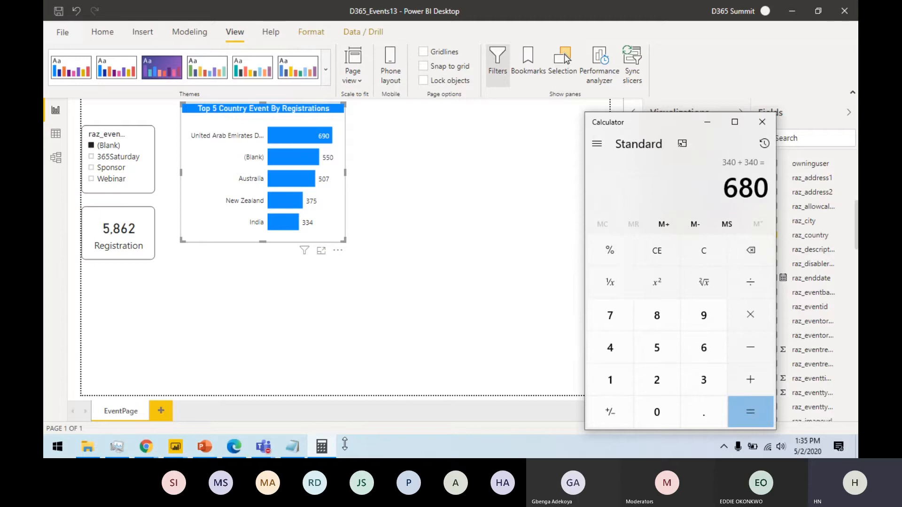
Step: Try a height of 360 for the country chart and check 360 + 360 in Calculator
click(707, 124)
text(360)
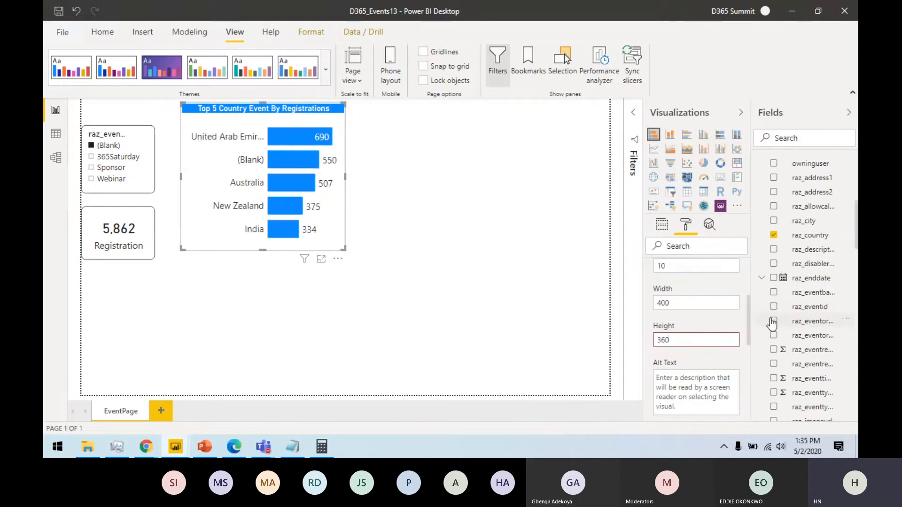
click(321, 446)
key(Escape)
key(3)
key(6)
key(0)
key(plus)
key(3)
key(6)
key(0)
key(Return)
key(Escape)
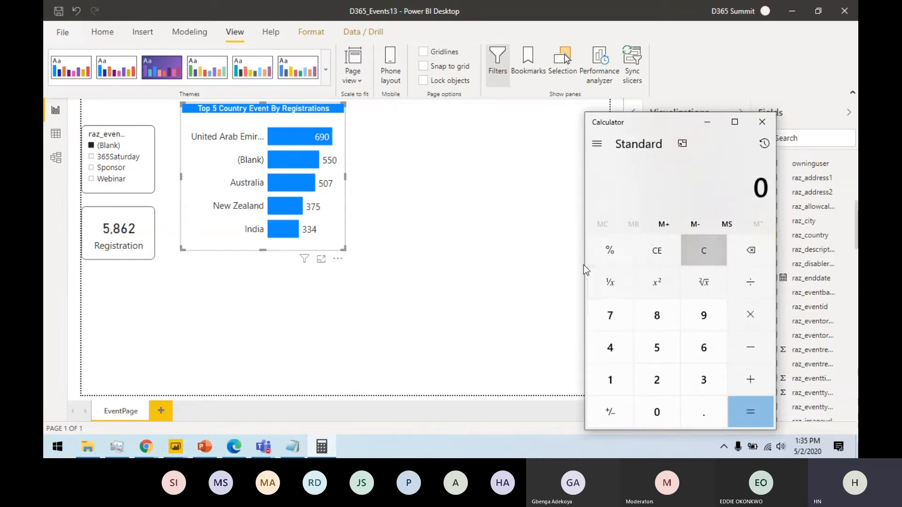
Step: Set the country chart's height back to 340
click(707, 122)
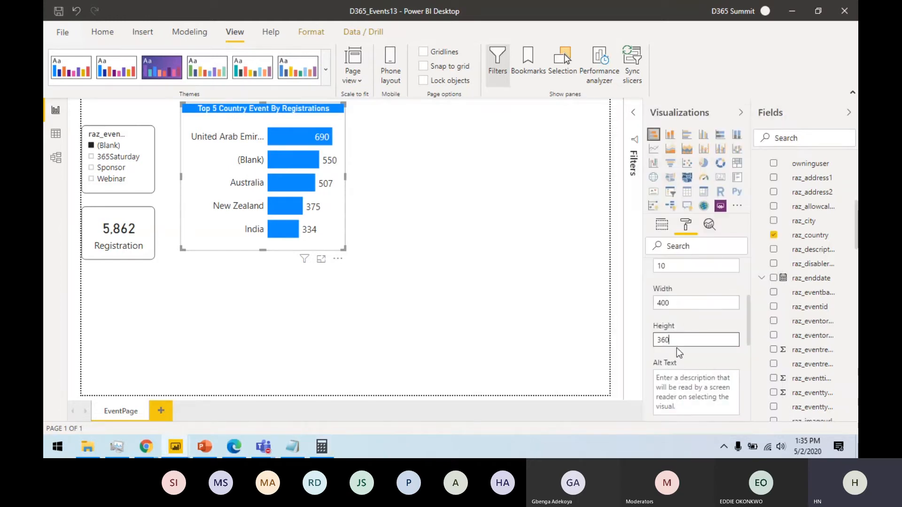
double_click(661, 340)
text(340)
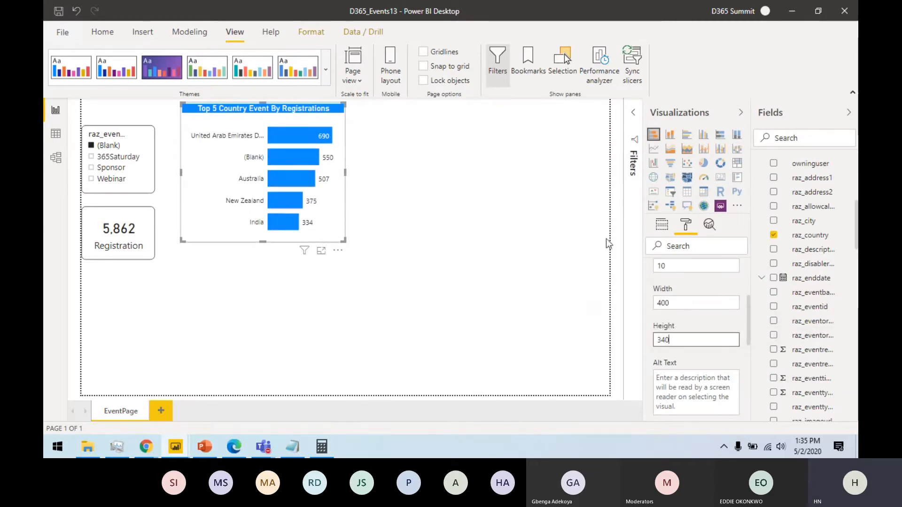
click(684, 303)
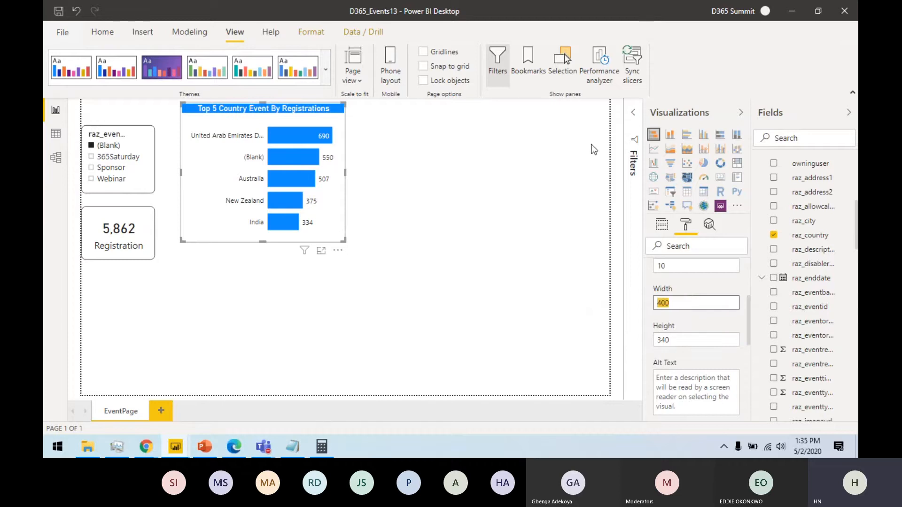
click(328, 448)
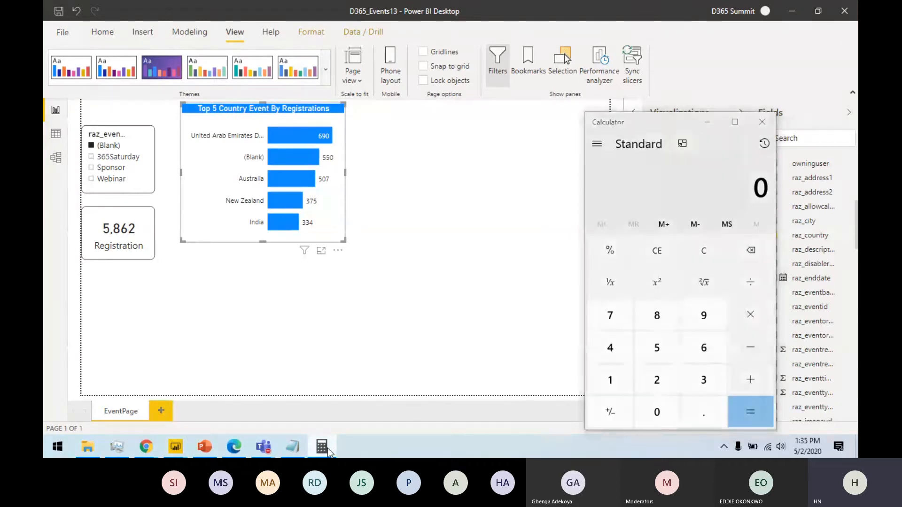
click(322, 447)
click(322, 447)
key(Escape)
click(335, 204)
click(407, 266)
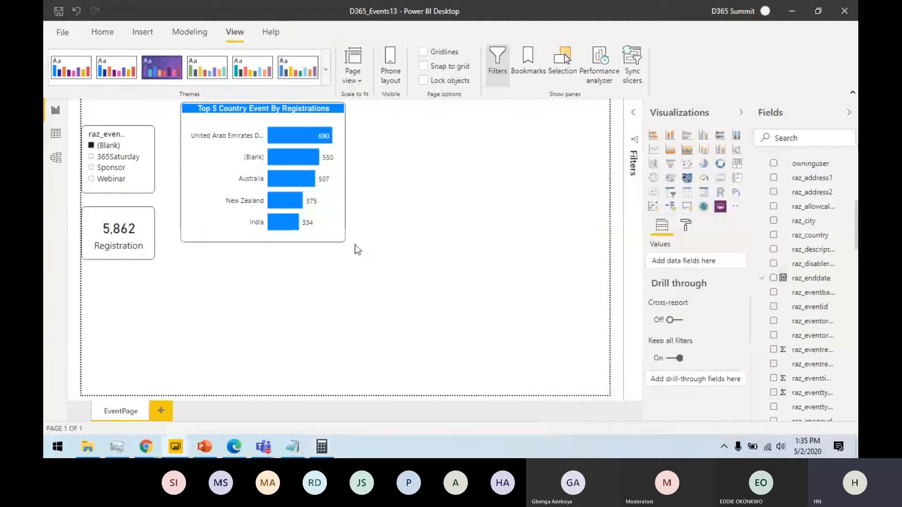
Step: Duplicate the Top 5 Country Event By Registrations chart and place the copy to the right of the original
click(330, 229)
key(ctrl+c)
key(ctrl+v)
drag(322, 221, 530, 218)
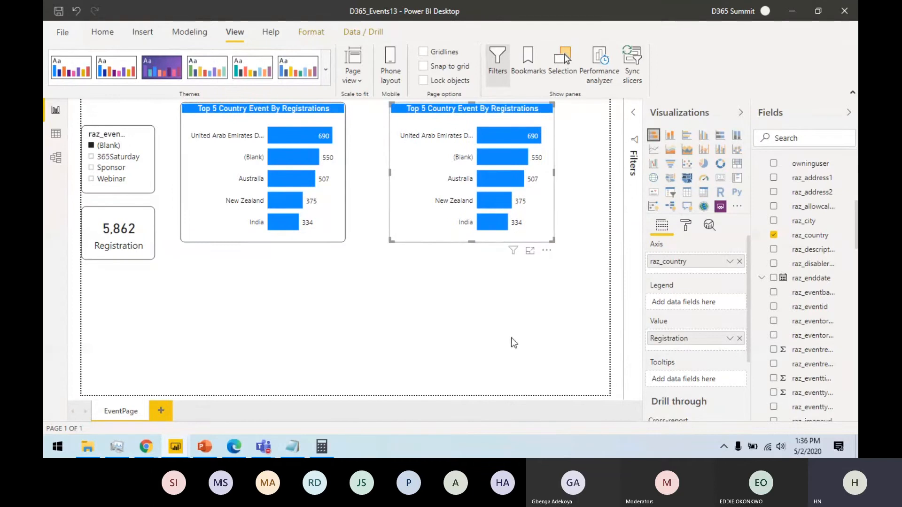
Step: Look at the Top 5 Registration Event Type chart in the D365_Events1 report, then return to D365_Events13
scroll(841, 256, up, 5)
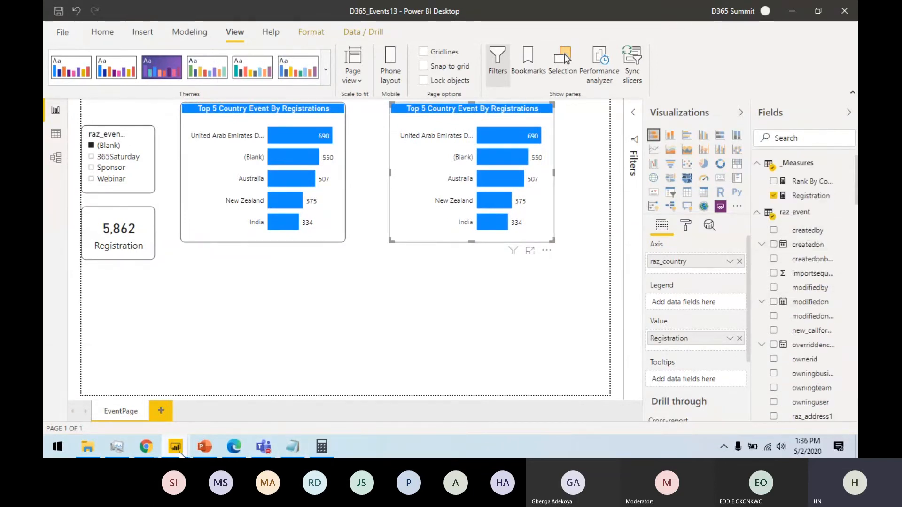
click(162, 415)
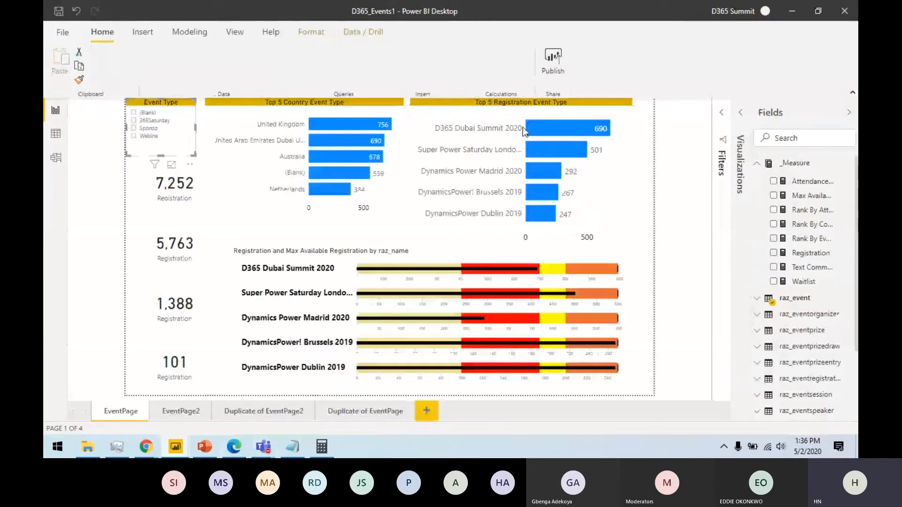
click(794, 11)
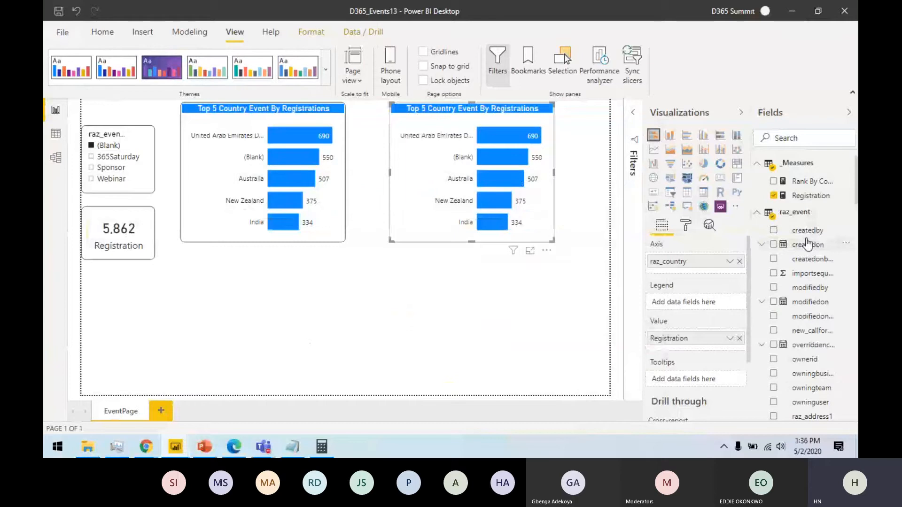
Step: Search the fields for "event" and look through the raz_event table for the event name field
click(810, 140)
text(event)
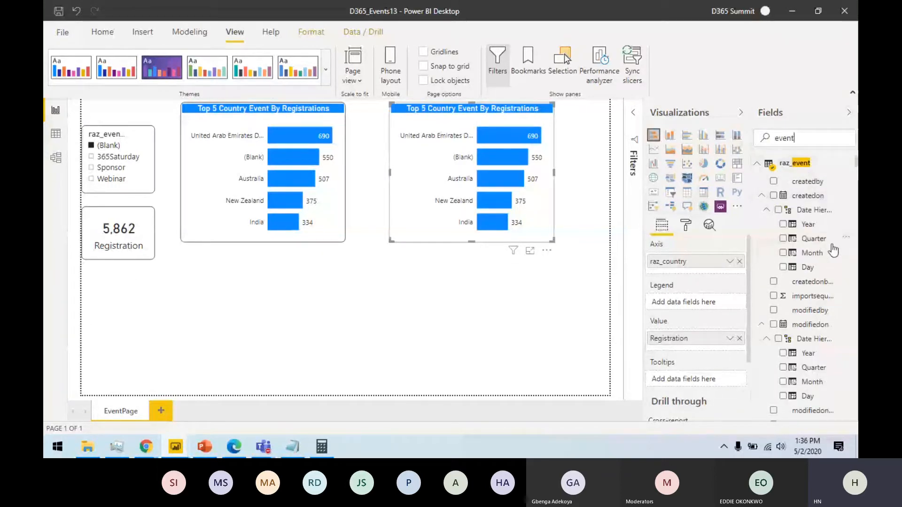
scroll(832, 303, down, 5)
scroll(834, 324, down, 4)
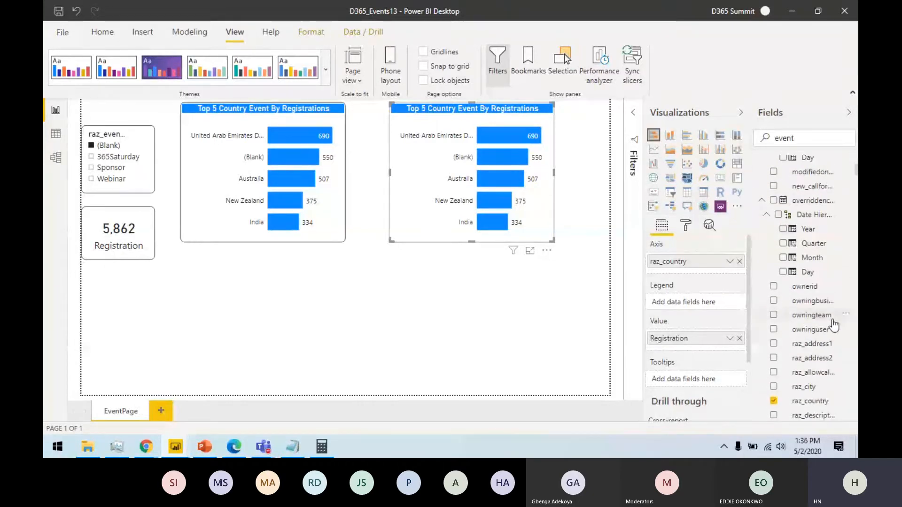
scroll(834, 324, down, 2)
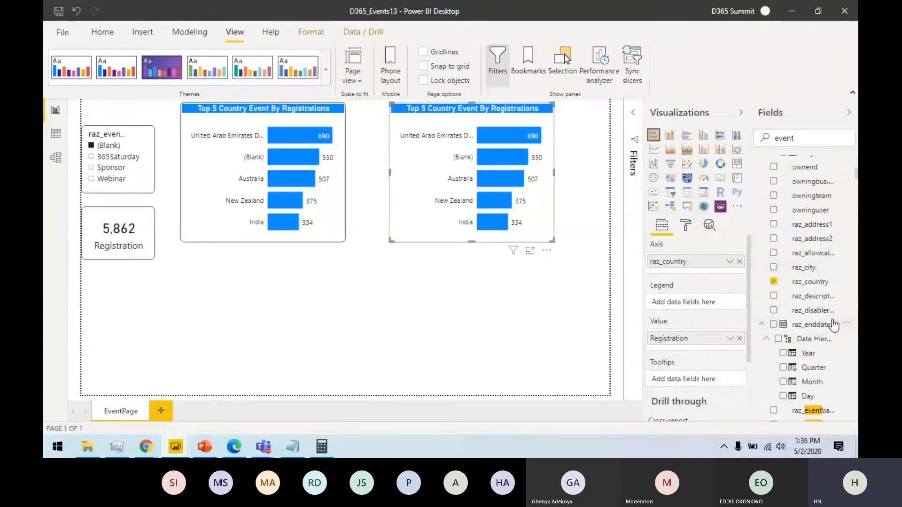
scroll(834, 325, down, 2)
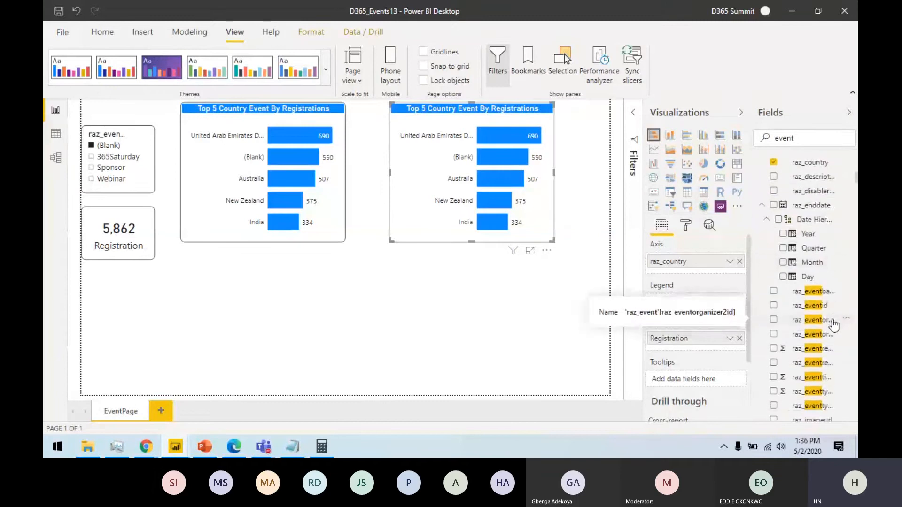
scroll(831, 324, down, 3)
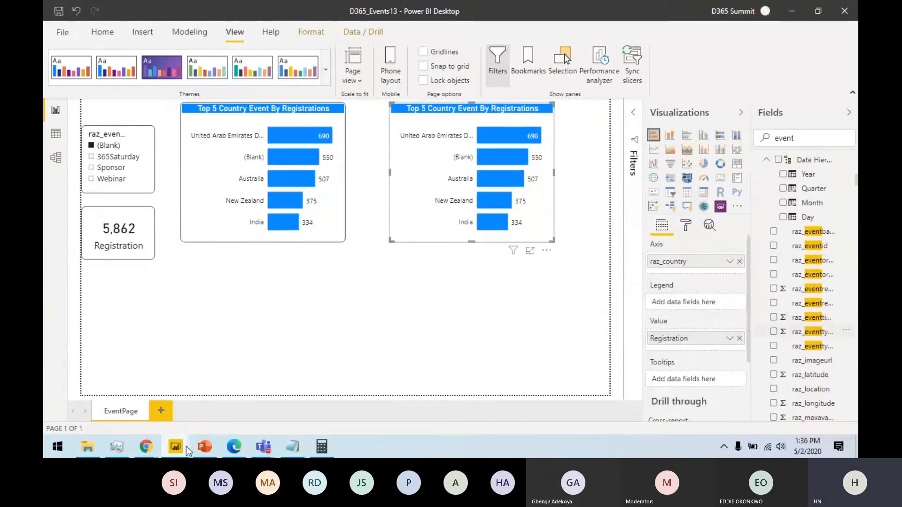
Step: Inspect the fields used by the Top 5 Registration Event Type chart in the D365_Events1 report
mouse_move(186, 446)
click(153, 419)
click(595, 196)
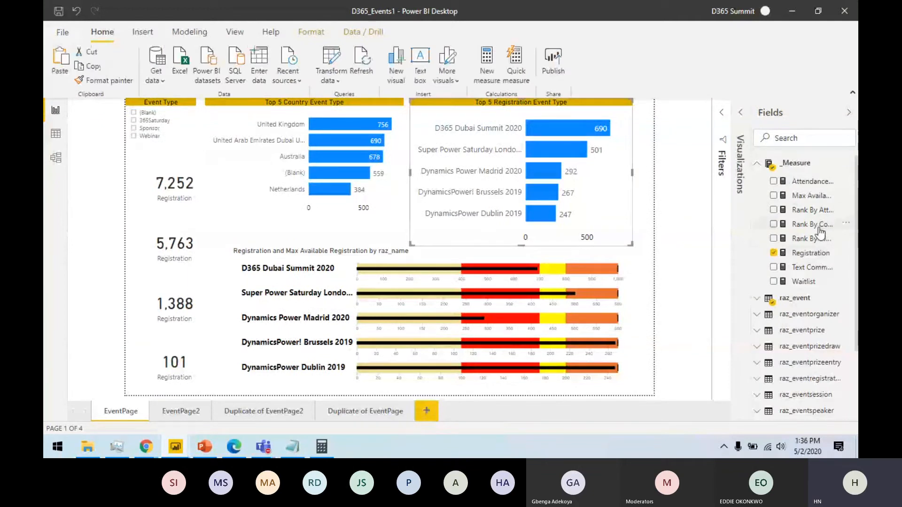
click(757, 300)
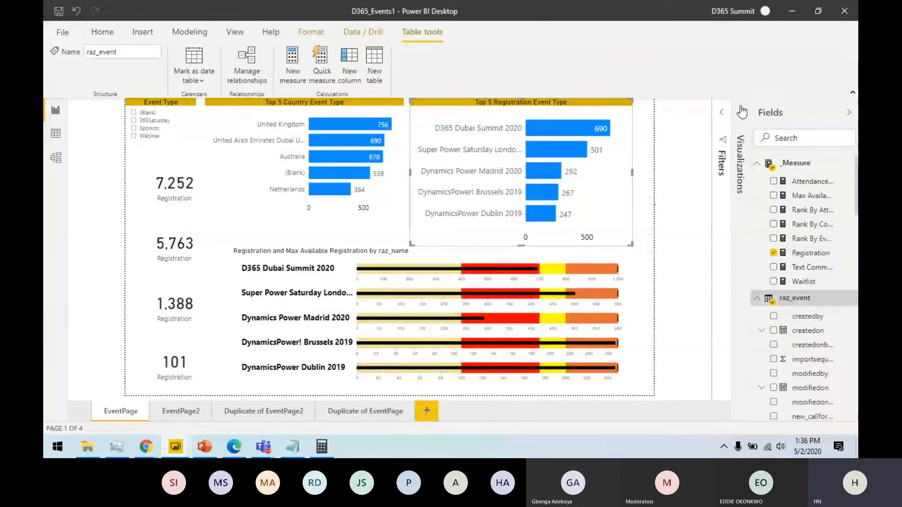
click(741, 263)
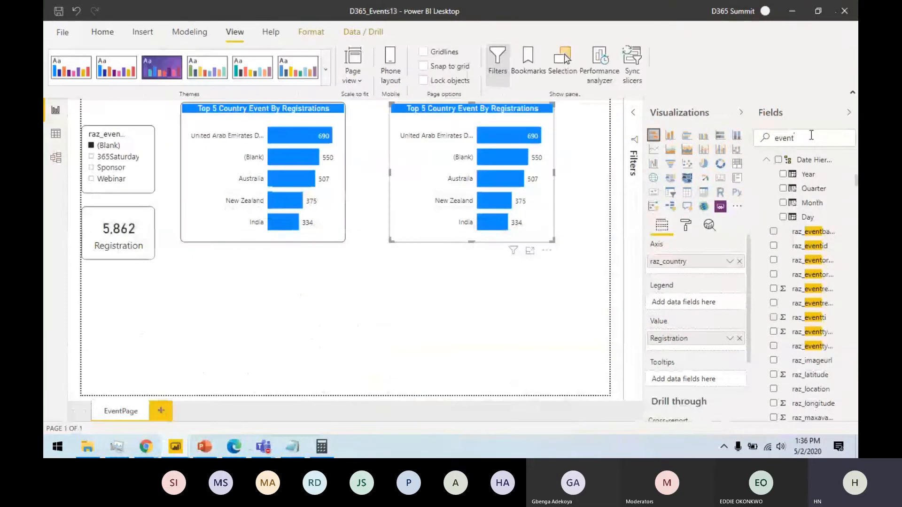
Step: Search the fields for "raz_Name" and replace raz_country with raz_name on the copied chart's axis
double_click(809, 135)
text(raz_)
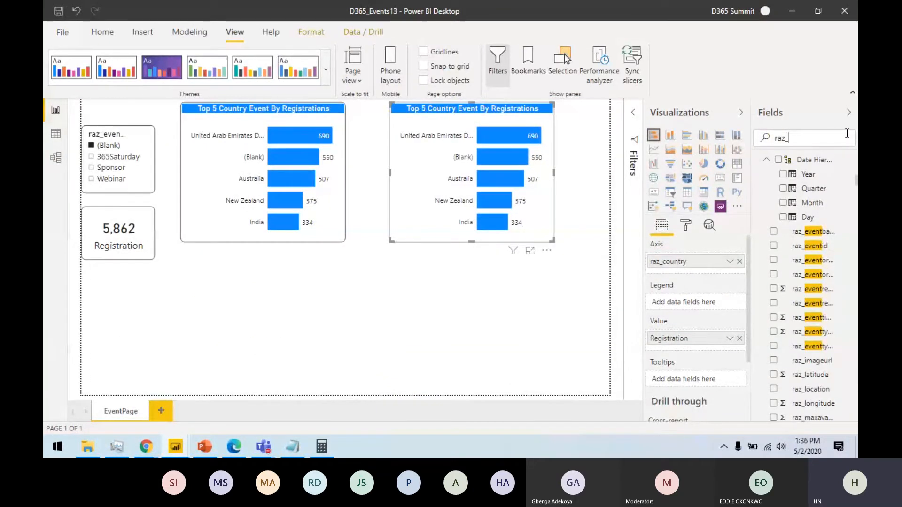
text(Name)
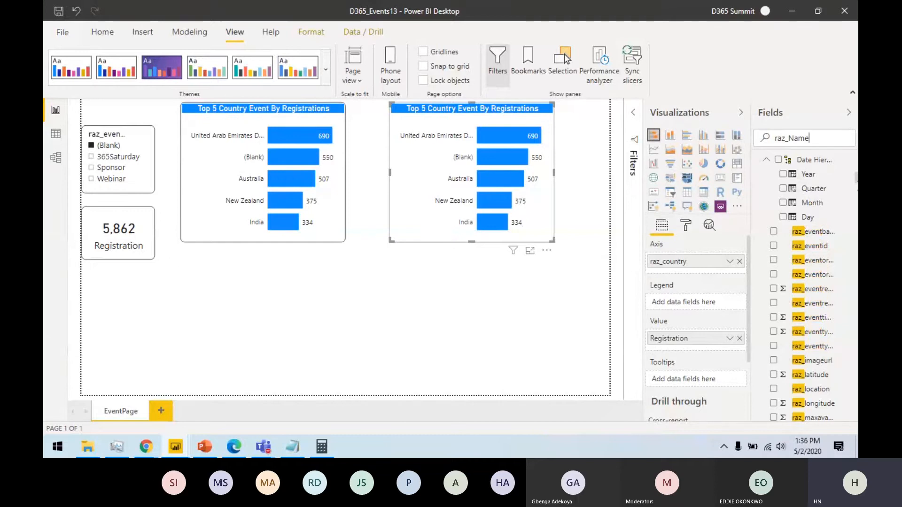
drag(817, 175, 691, 265)
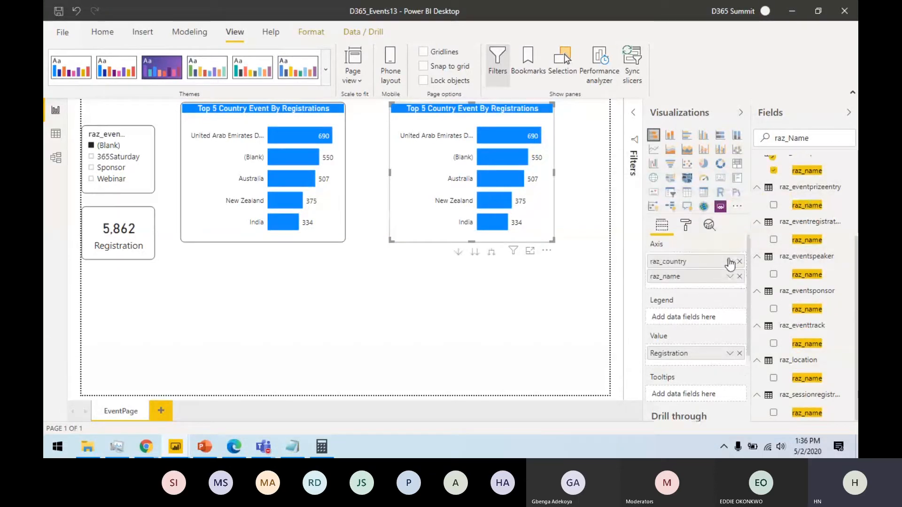
click(739, 261)
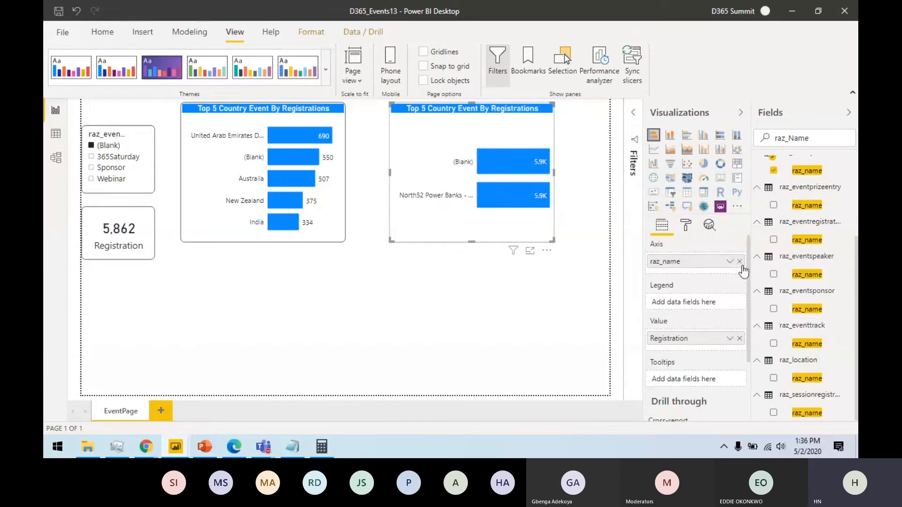
Step: Clear the (Blank) selection in the event type slicer and remove the Rank By Country filter from the copied chart
click(110, 146)
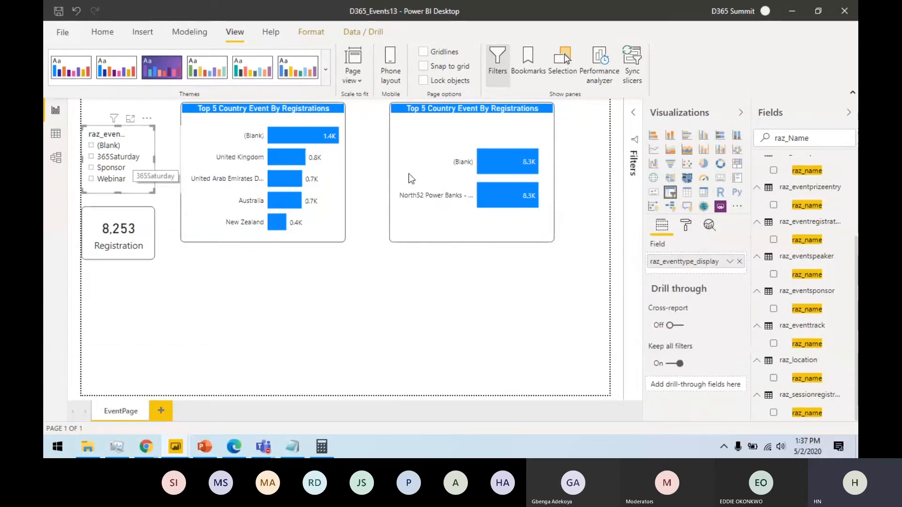
click(634, 157)
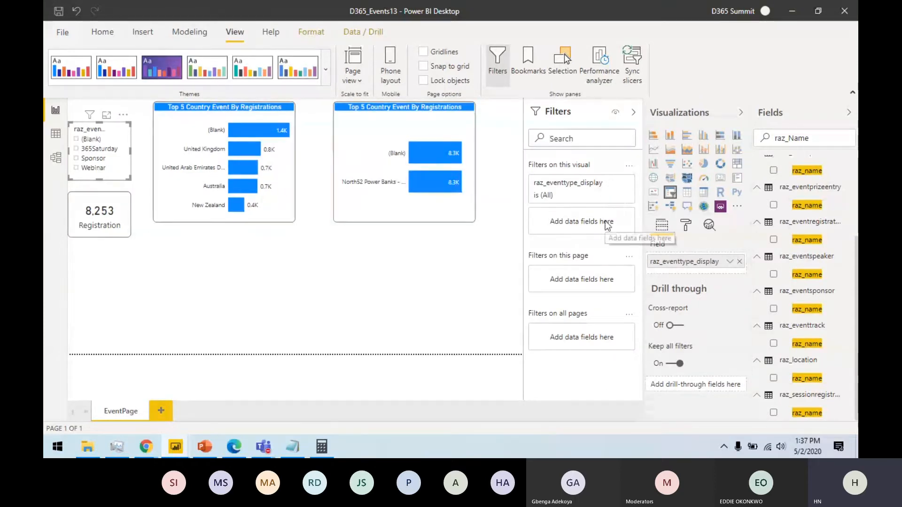
click(405, 215)
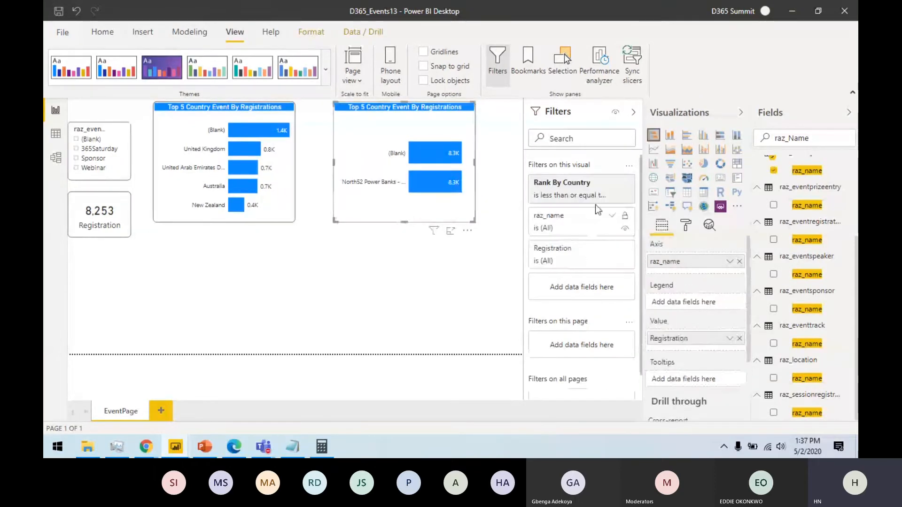
click(612, 182)
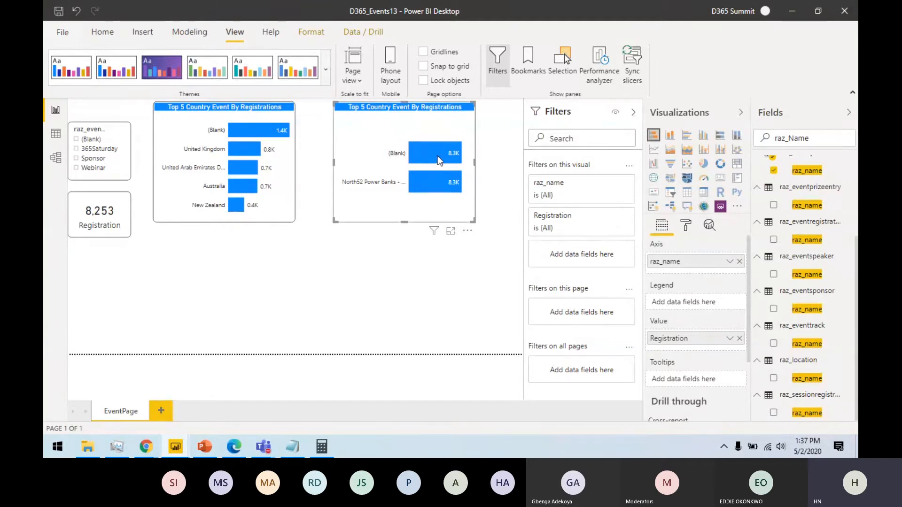
Step: Switch the event type slicer through Webinar, Sponsor and 365Saturday, ending with (Blank) selected
click(82, 169)
click(86, 158)
click(87, 148)
click(88, 141)
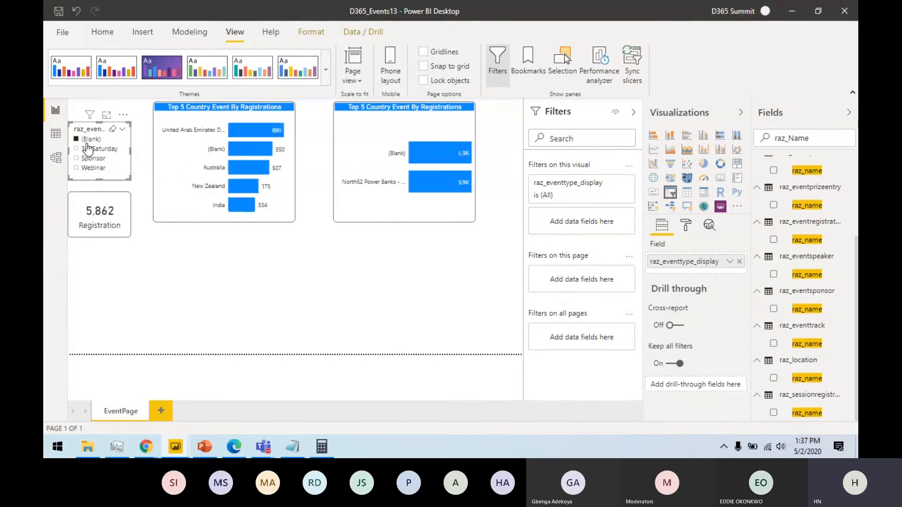
Step: Compare the Top 5 Registration Event Type chart's fields in the D365_Events1 report with the raz_name fields available in D365_Events13
key(alt+Tab)
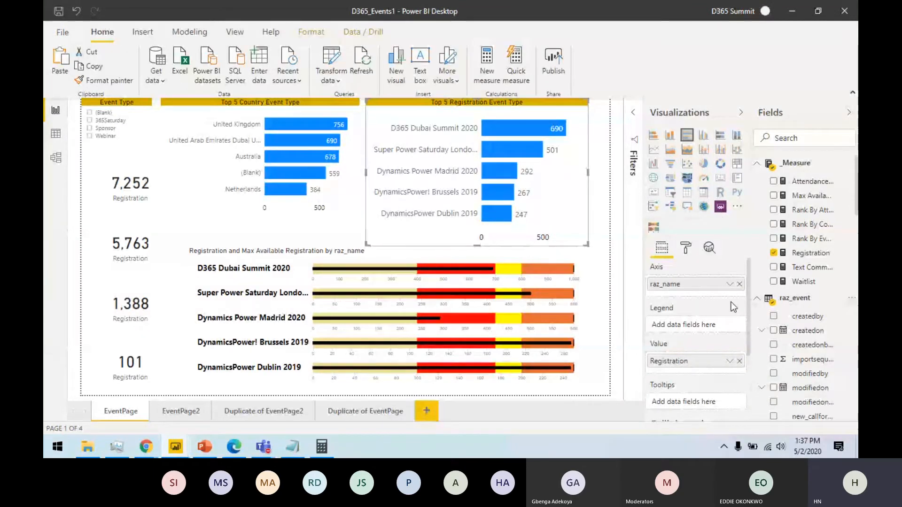
scroll(711, 308, down, 2)
scroll(710, 307, up, 2)
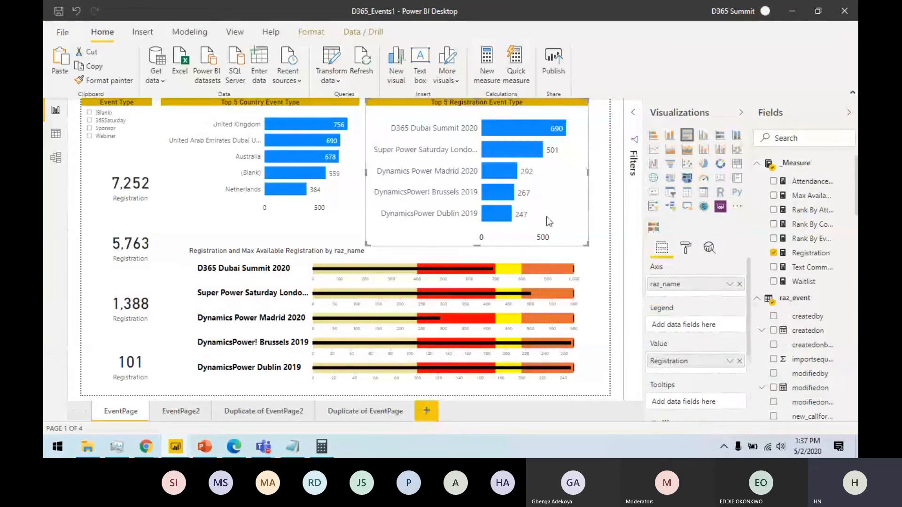
click(795, 9)
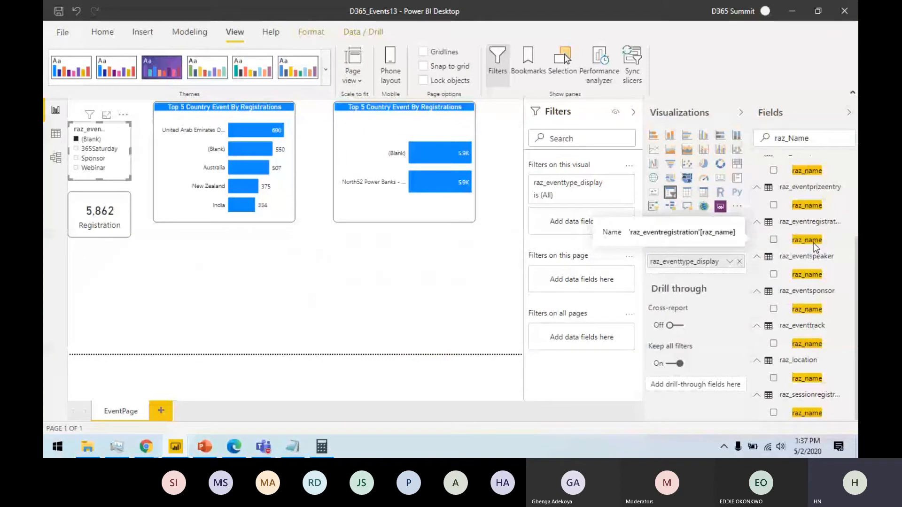
key(alt+Tab)
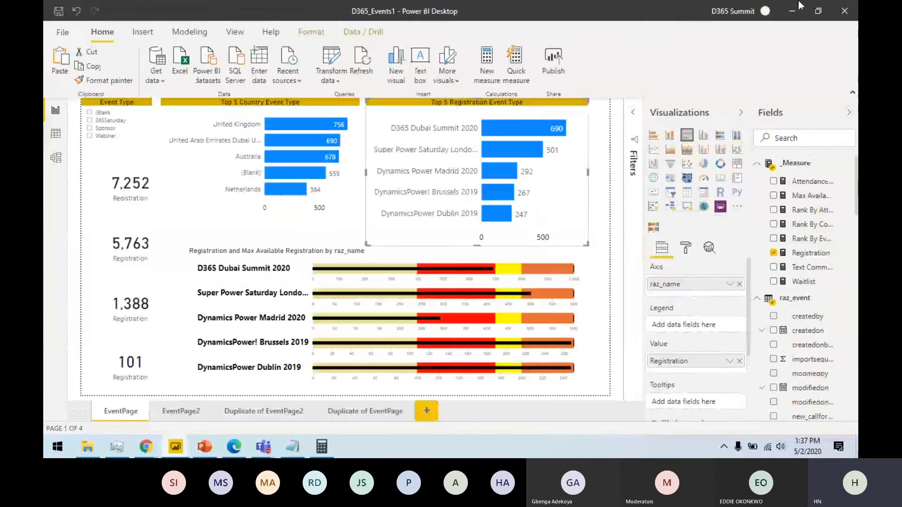
key(alt+Tab)
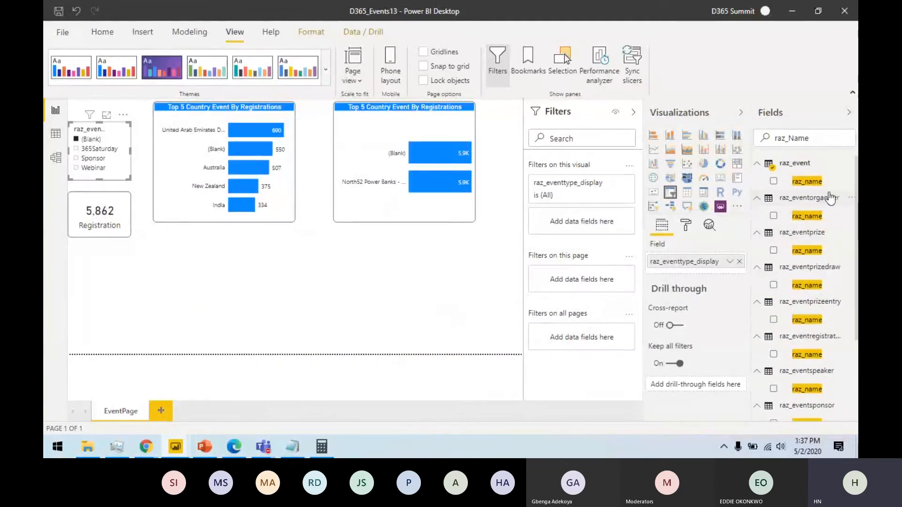
Step: Replace the copied chart's axis field with raz_name from the raz_event table, removing the raz_eventprizedraw one
click(452, 261)
click(407, 106)
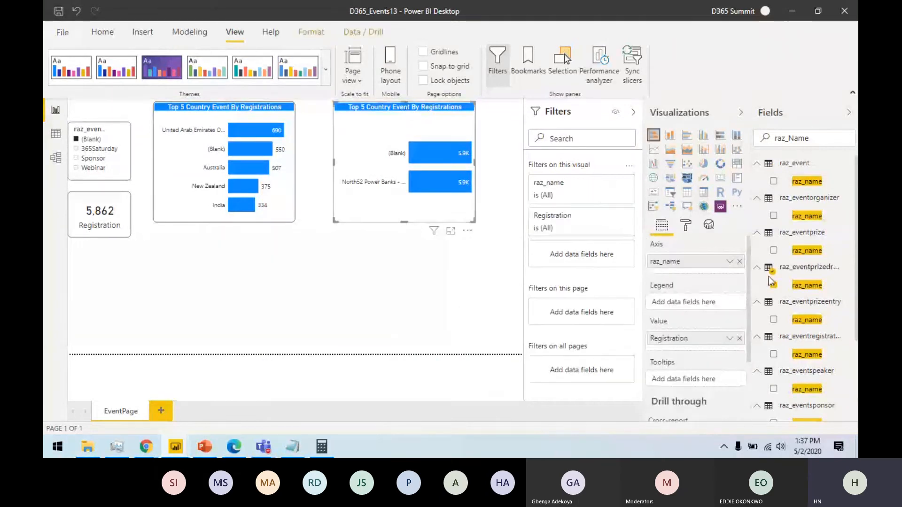
drag(806, 184, 720, 267)
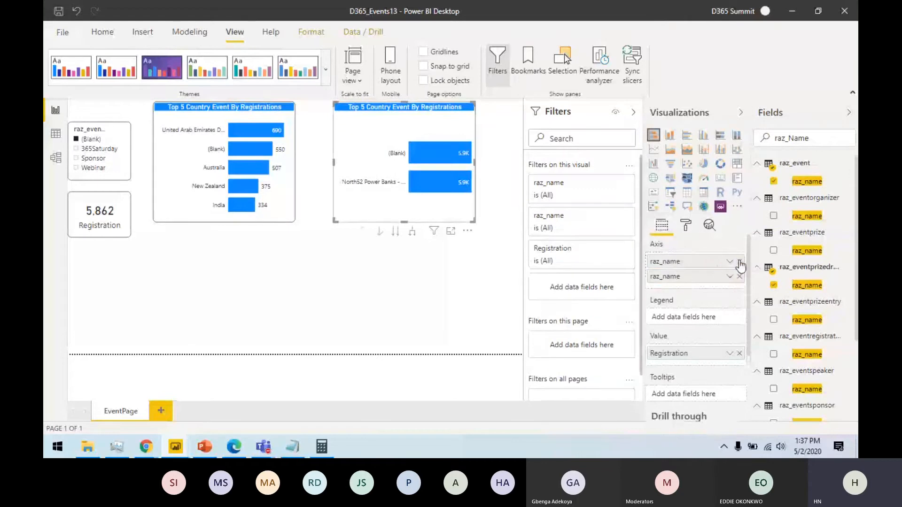
click(740, 262)
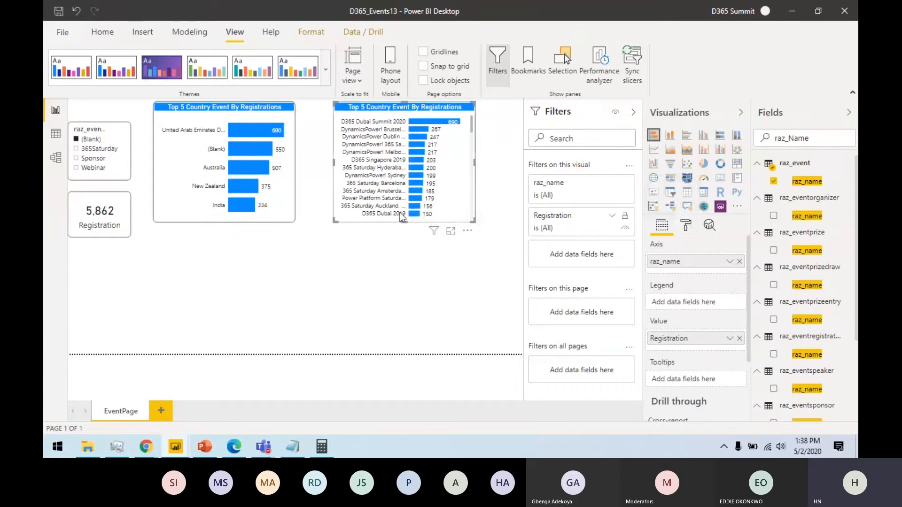
Step: Filter the country chart to show only items where Registration is greater than 0
click(277, 212)
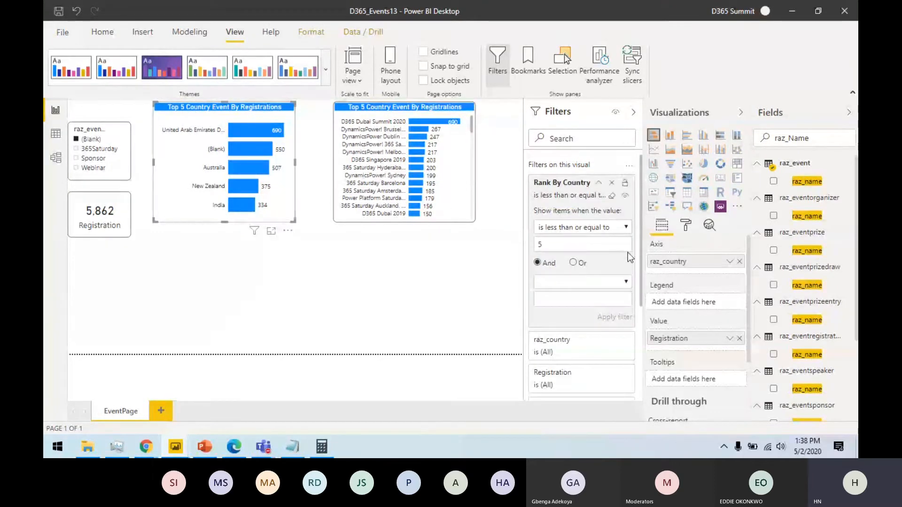
scroll(628, 253, down, 5)
scroll(628, 252, up, 5)
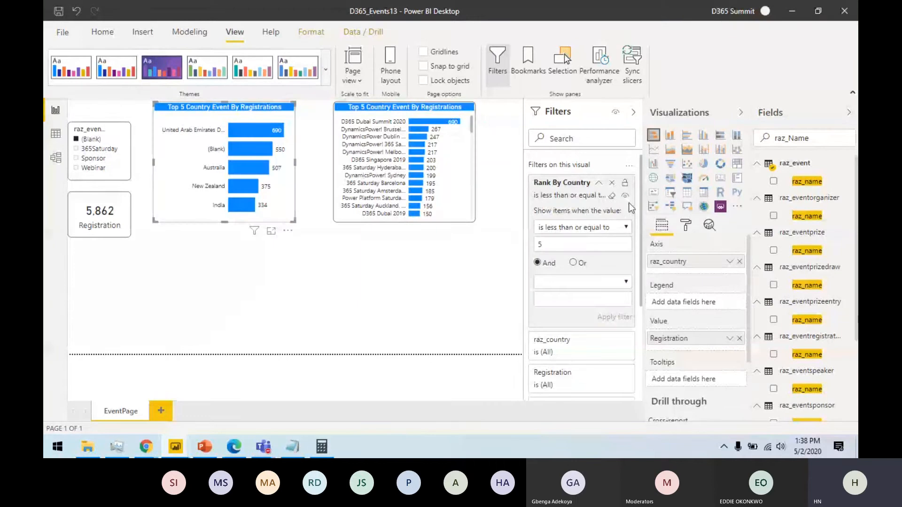
click(599, 183)
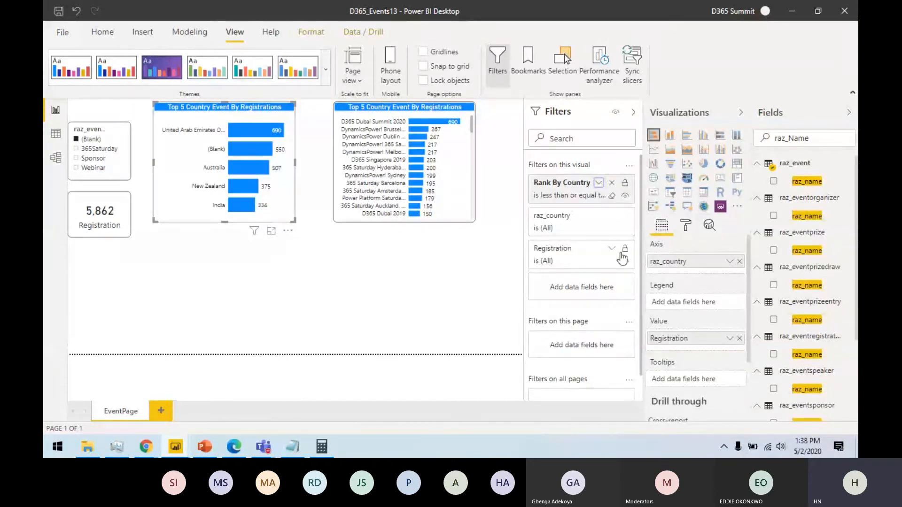
click(611, 249)
click(591, 293)
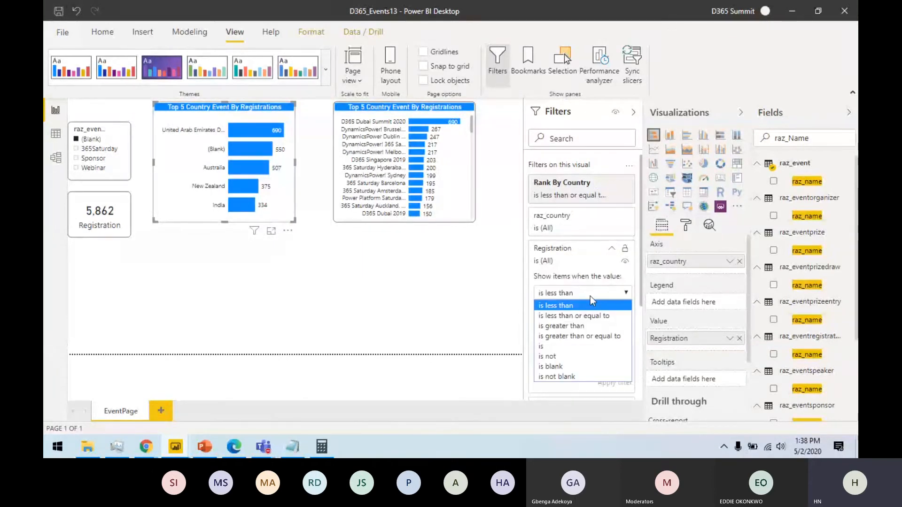
click(581, 324)
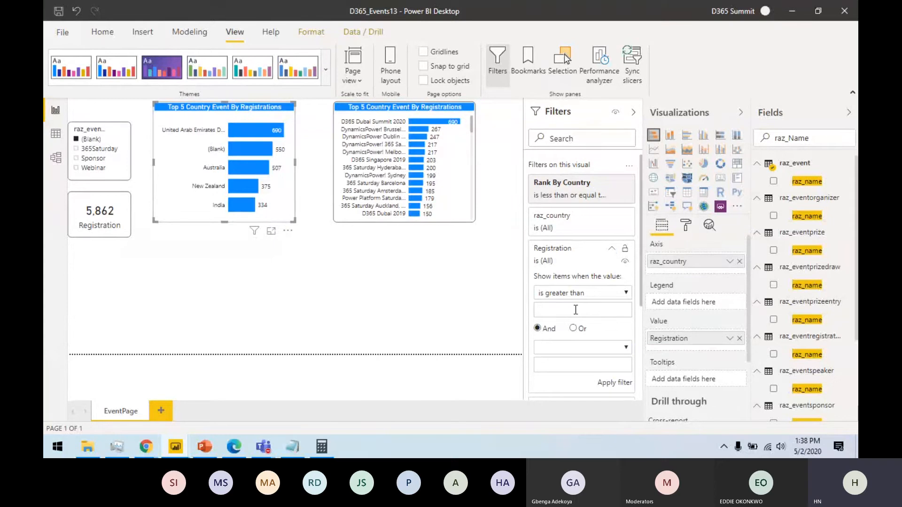
text(0)
click(618, 383)
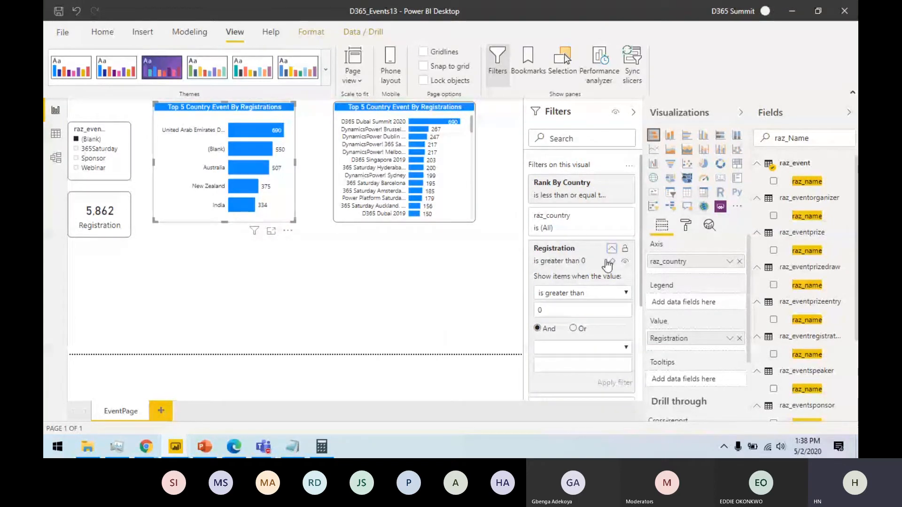
Step: Apply a Registration is greater than 0 filter to the copied event chart
click(444, 121)
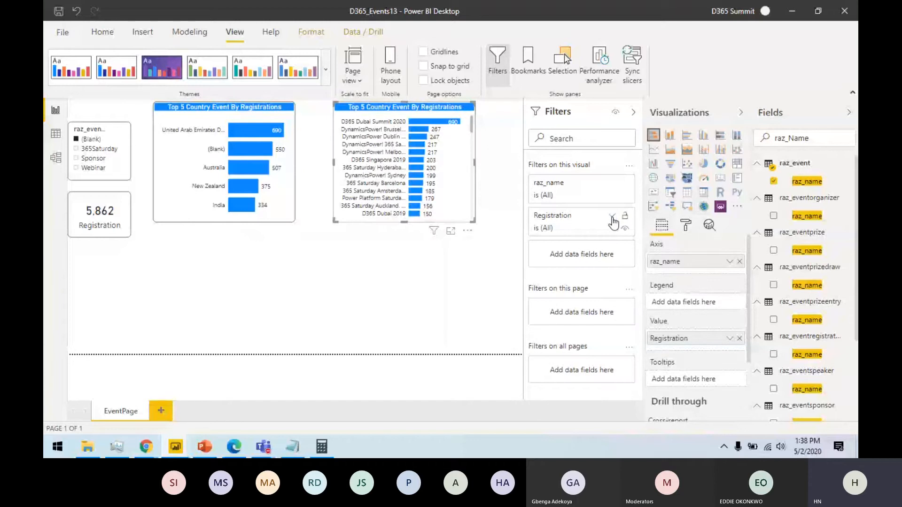
click(612, 216)
click(577, 267)
click(573, 299)
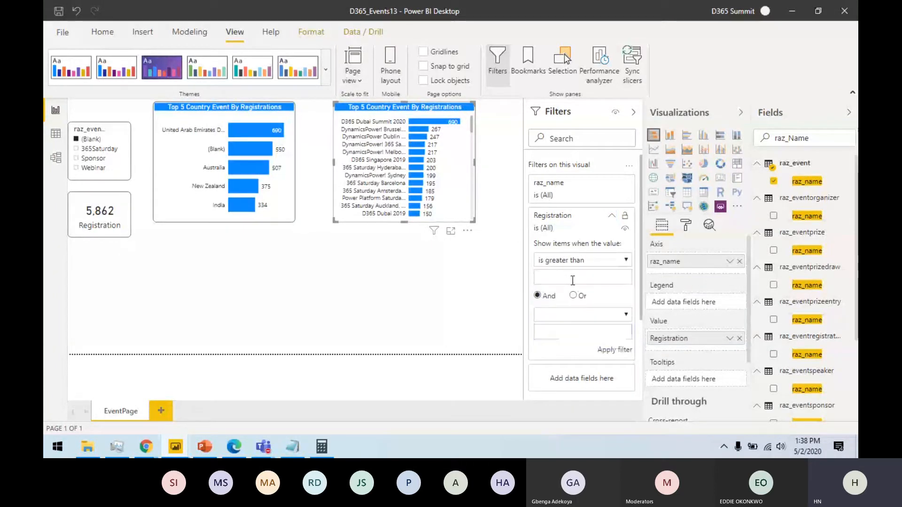
text(0)
click(610, 350)
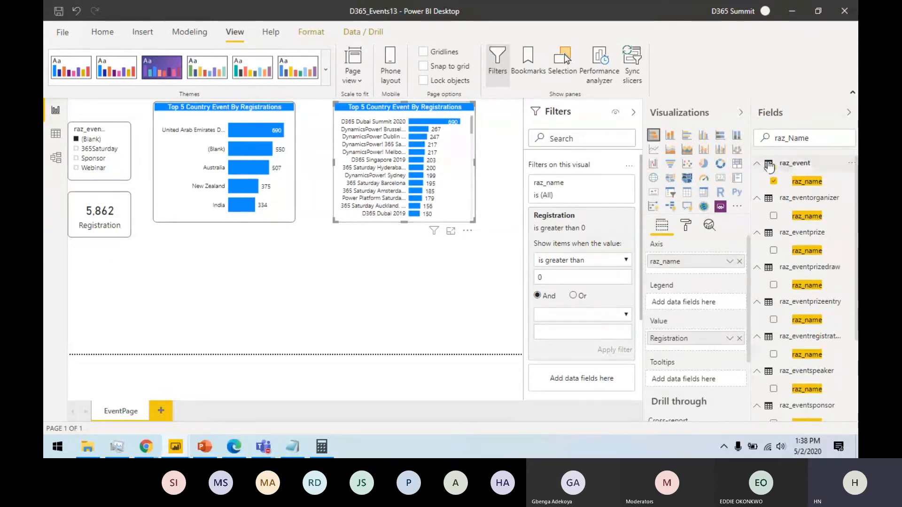
Step: Clear the field search and copy the whole formula of the Rank By Country measure
click(820, 138)
key(ctrl+a)
key(BackSpace)
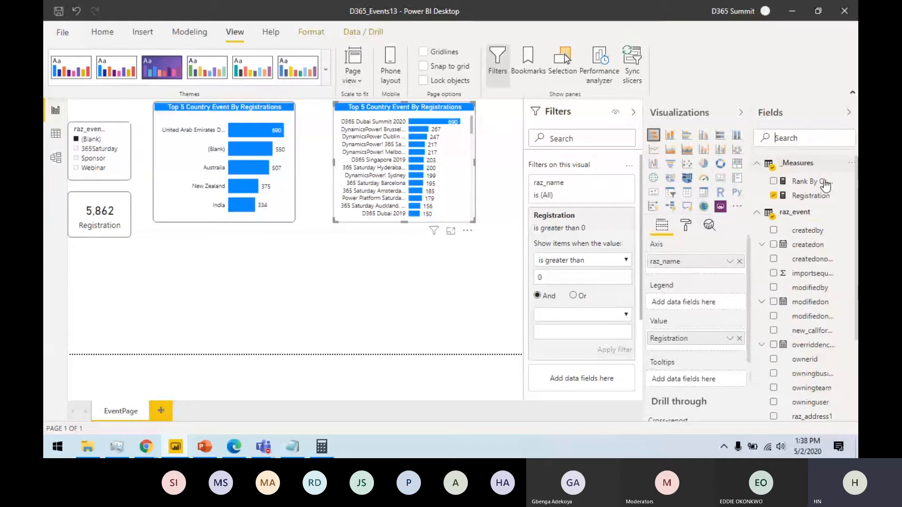
click(765, 164)
click(773, 180)
click(775, 163)
click(817, 185)
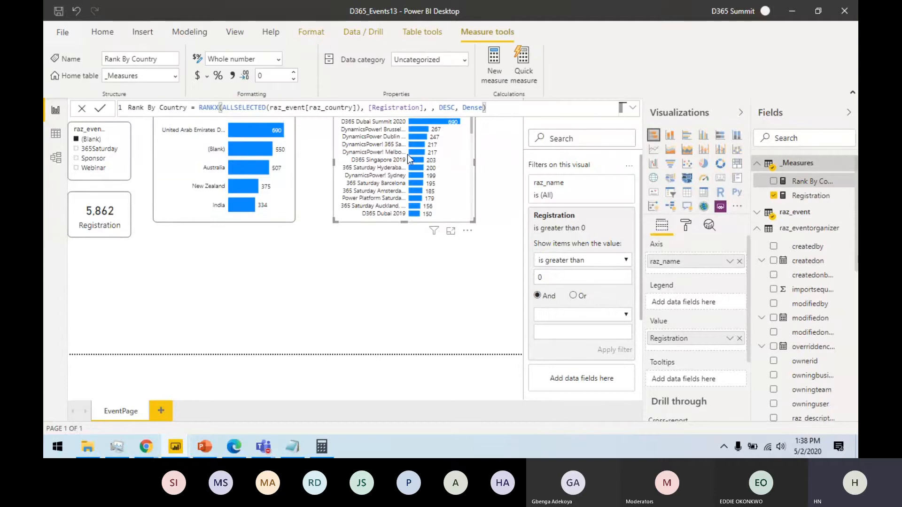
drag(486, 108, 107, 117)
triple_click(145, 110)
key(ctrl+c)
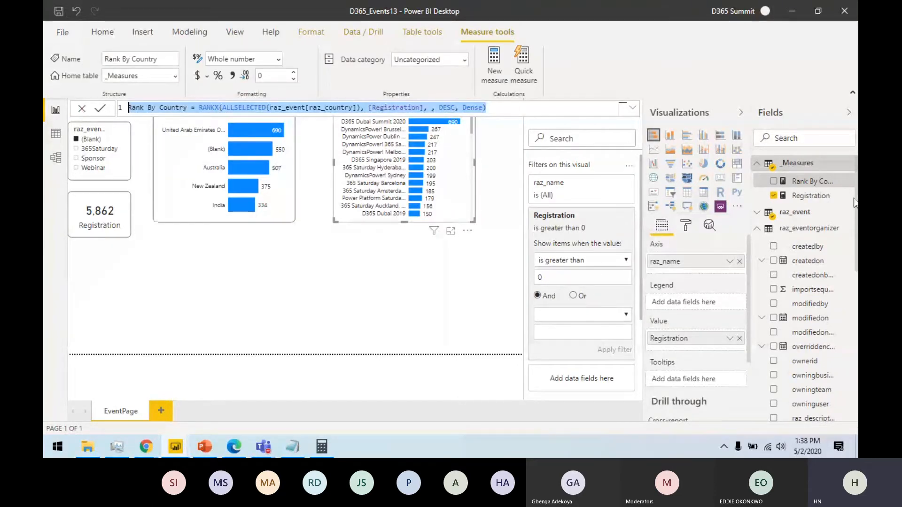
Step: Create a measure in _Measures from the copied formula, named Rank By Event and ranking over raz_event[raz_name] instead of raz_country
right_click(803, 167)
click(798, 182)
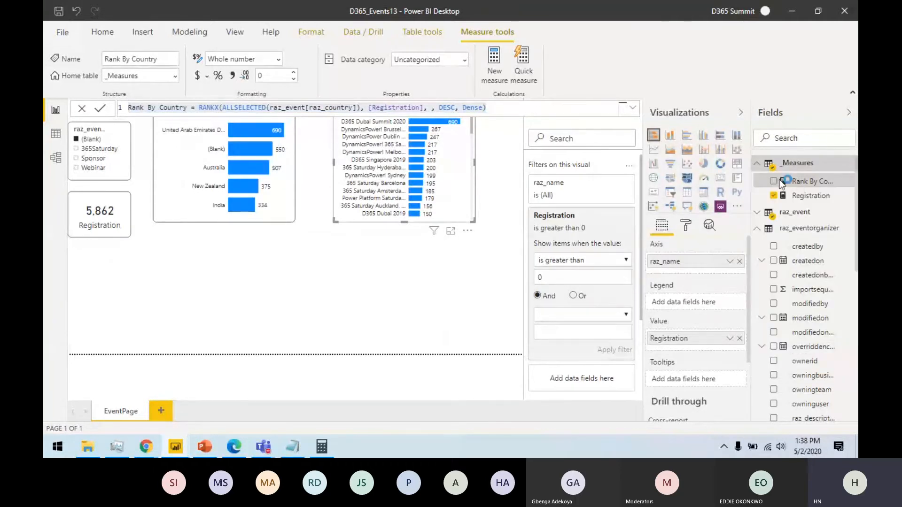
key(ctrl+v)
double_click(177, 108)
text(Event)
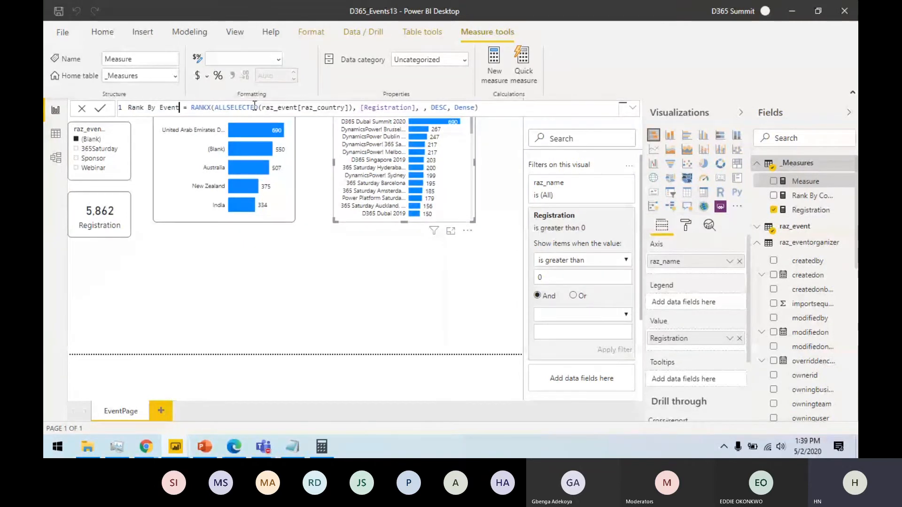
drag(317, 108, 337, 108)
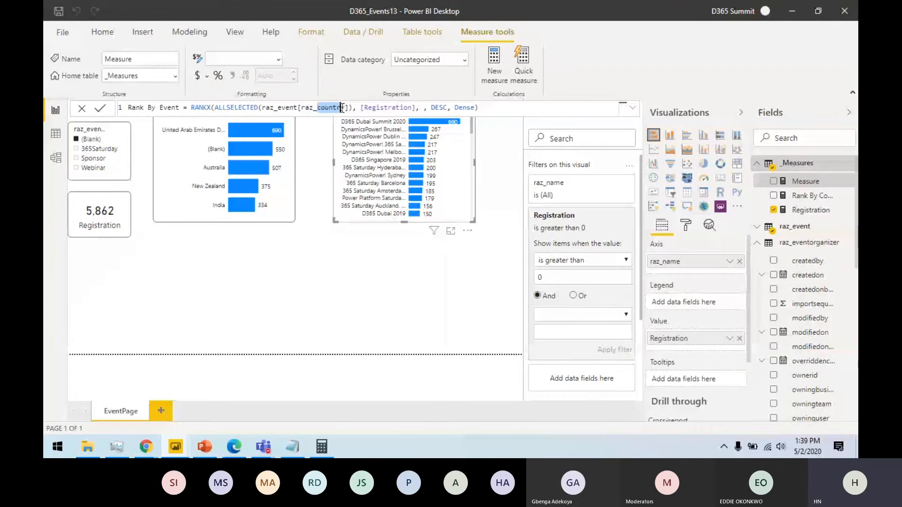
text(name)
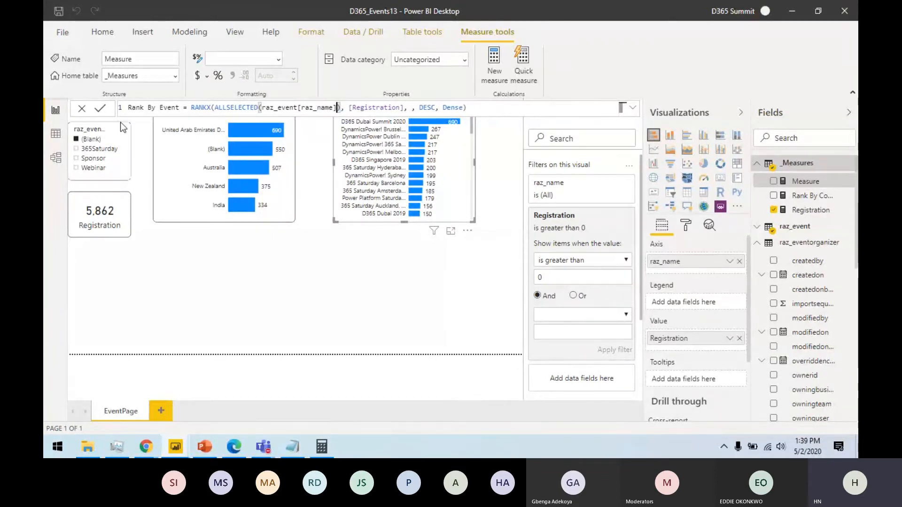
click(98, 111)
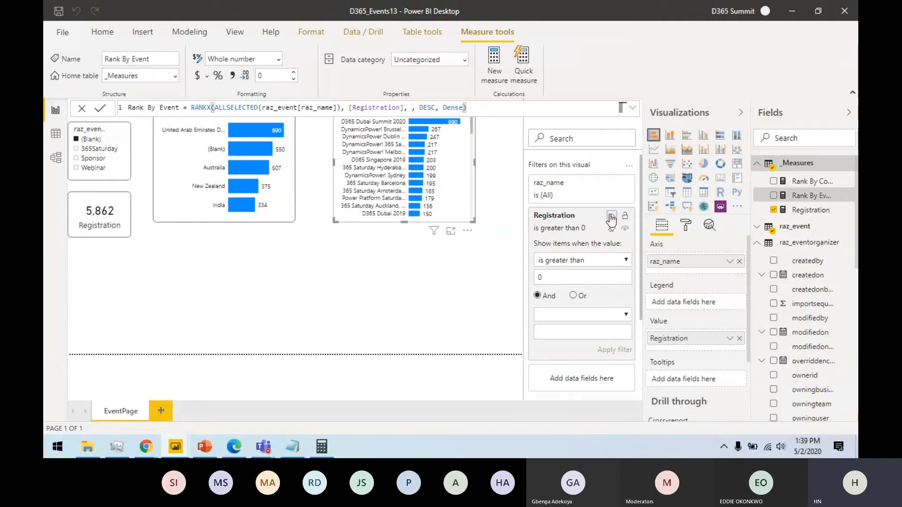
Step: Add Rank By Event as a filter on the event chart and limit it to values less than or equal to 5
click(611, 215)
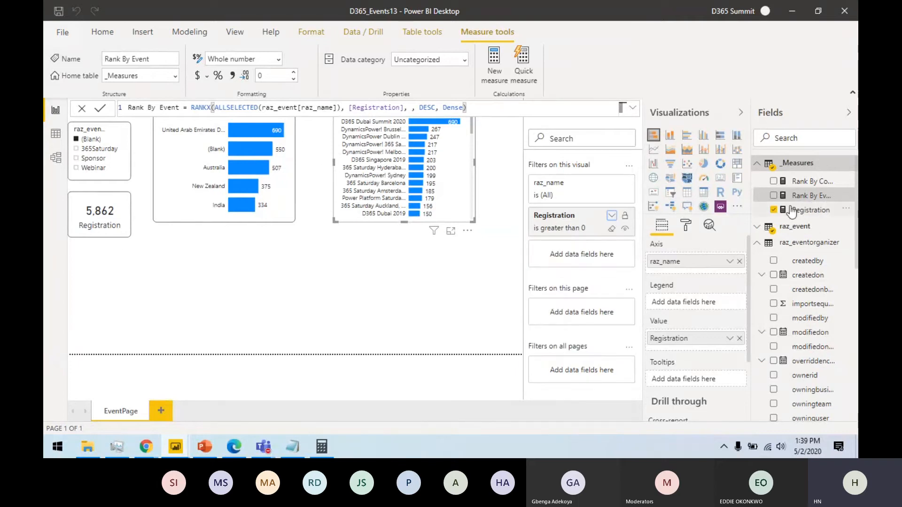
drag(813, 198, 586, 259)
click(618, 231)
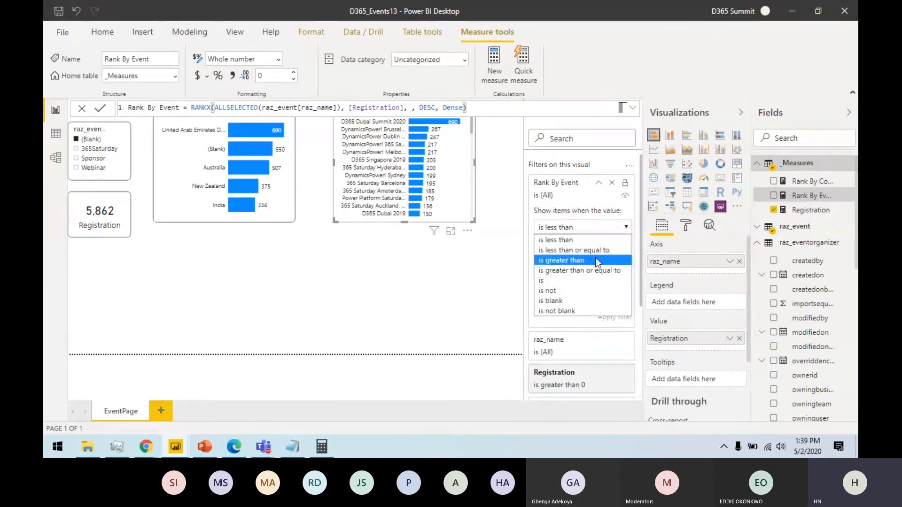
click(596, 251)
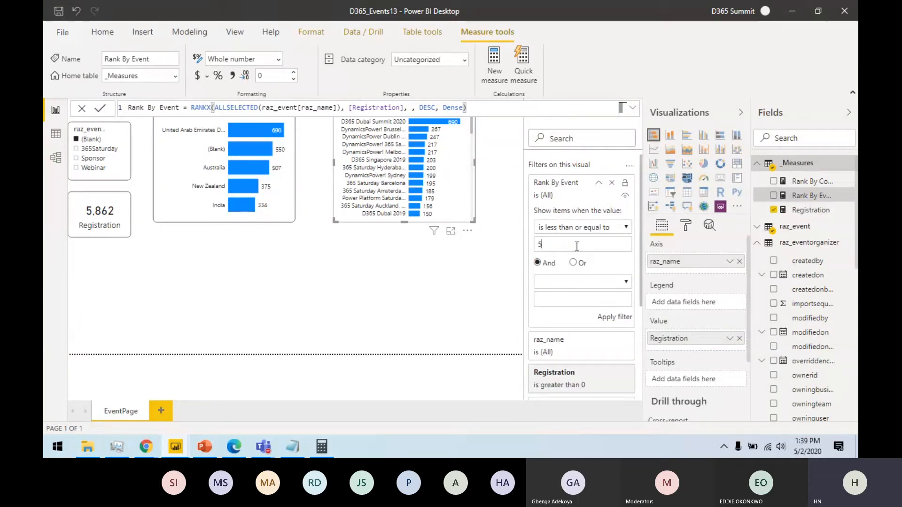
text(5)
click(615, 317)
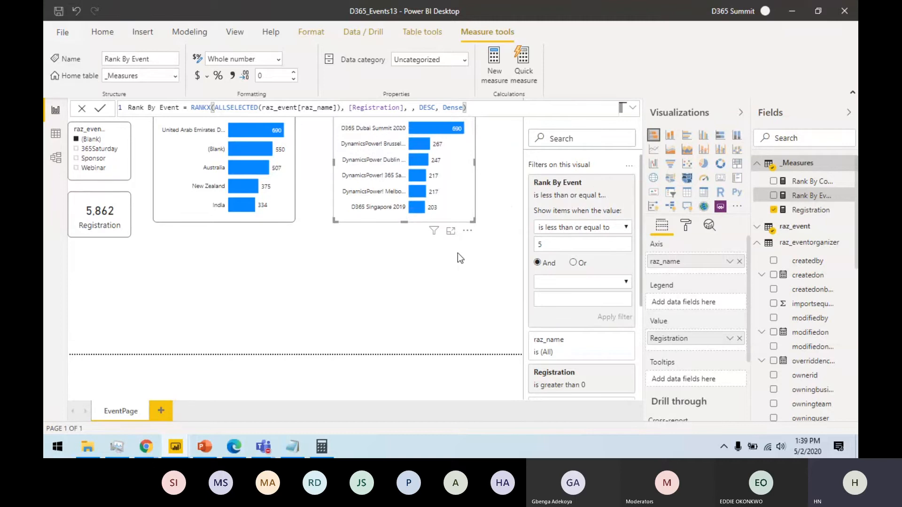
click(444, 283)
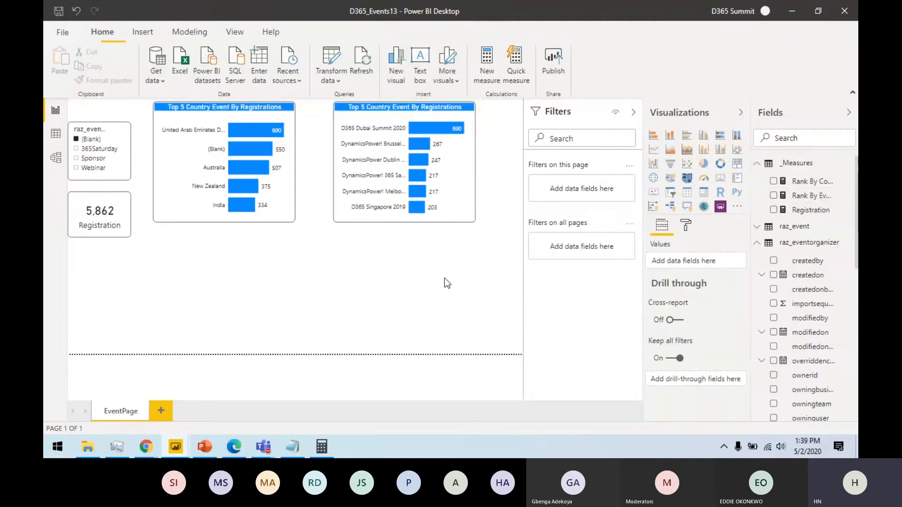
Step: Collapse the filter settings and set the event chart's width to 500
click(461, 190)
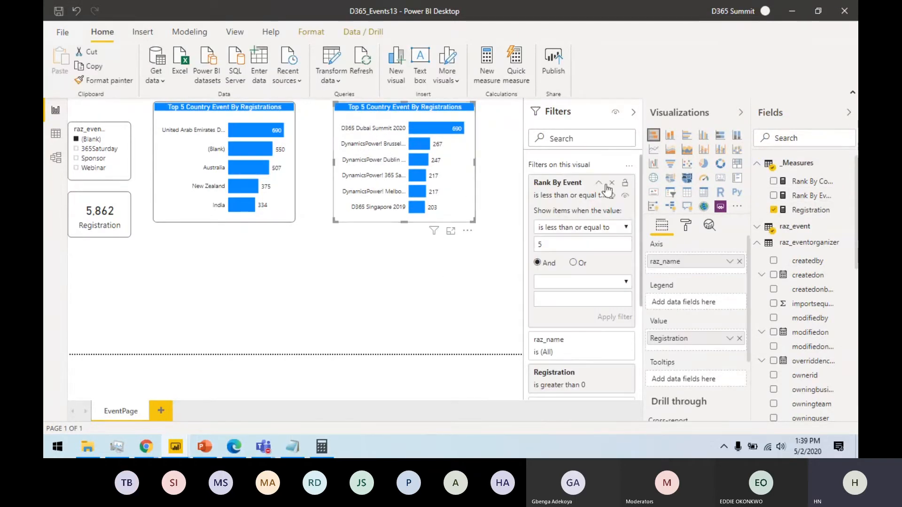
click(633, 114)
click(686, 226)
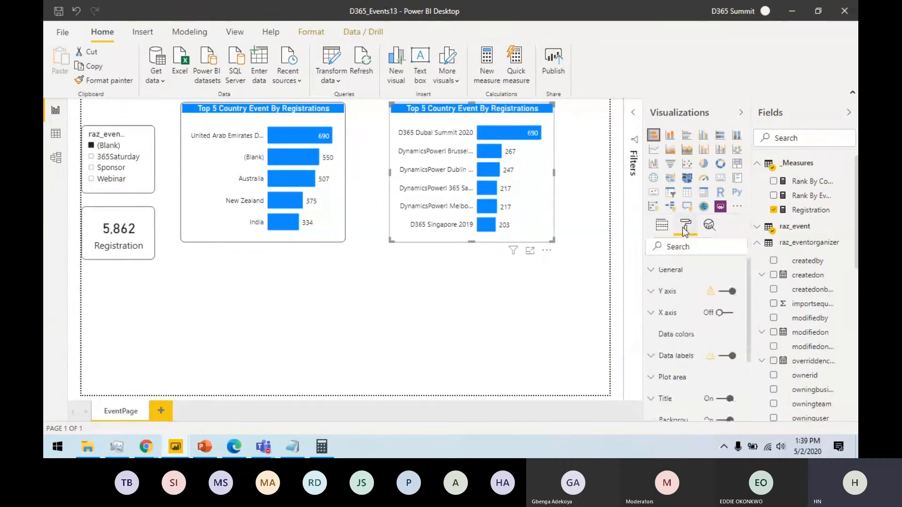
click(696, 277)
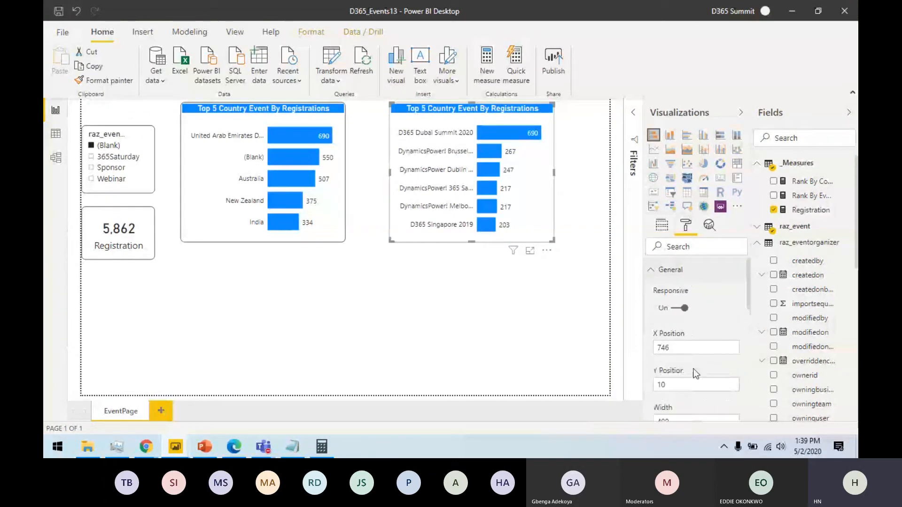
scroll(694, 363, down, 2)
click(694, 362)
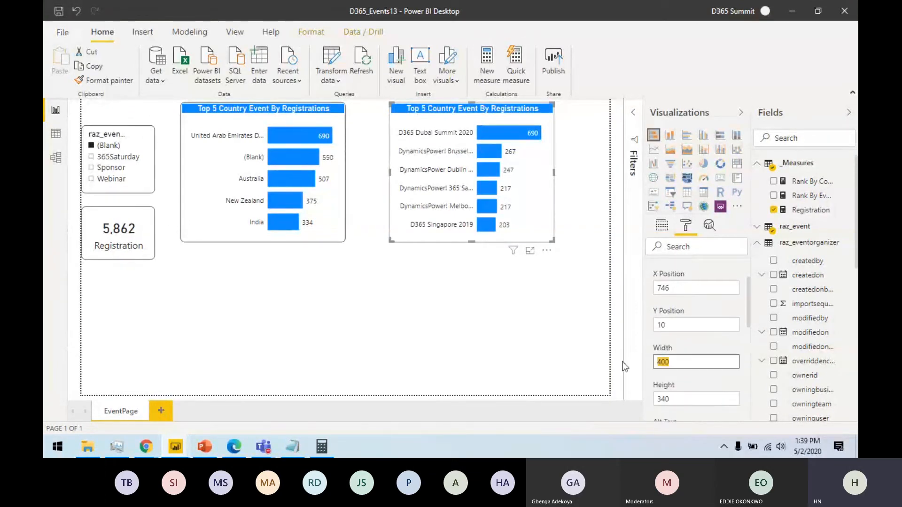
text(500)
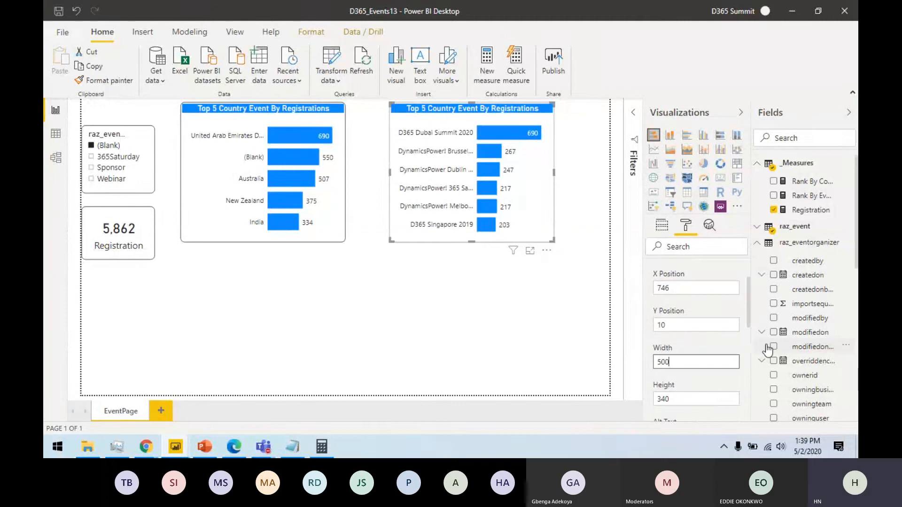
key(Return)
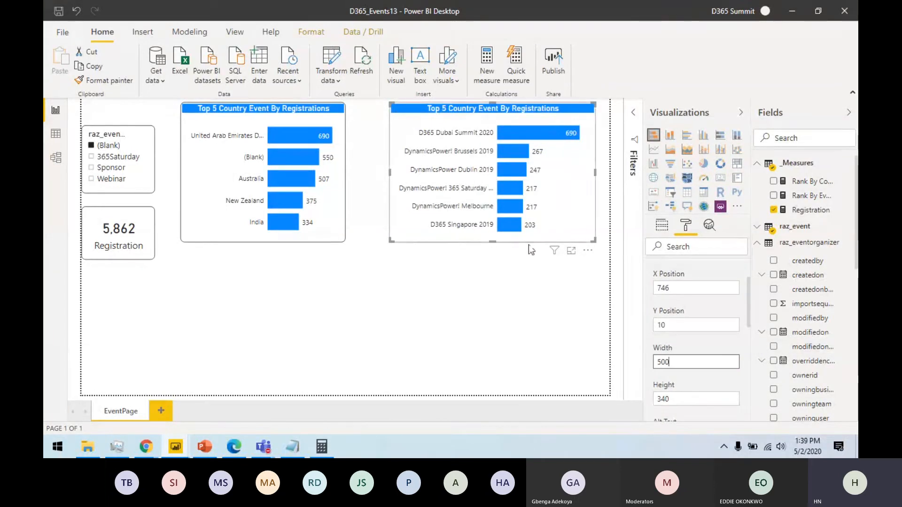
Step: Set the country chart's width to 500 and shift the event chart slightly right to leave a gap between them
click(275, 235)
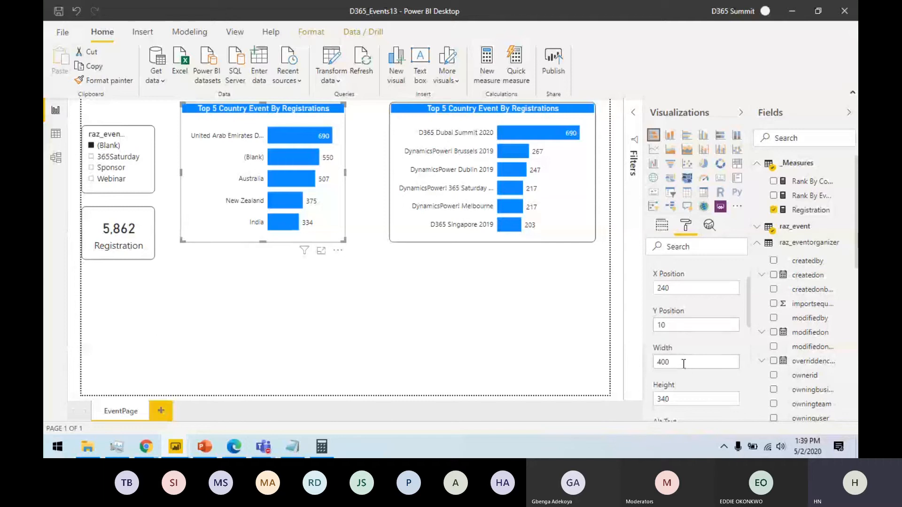
double_click(653, 361)
text(500)
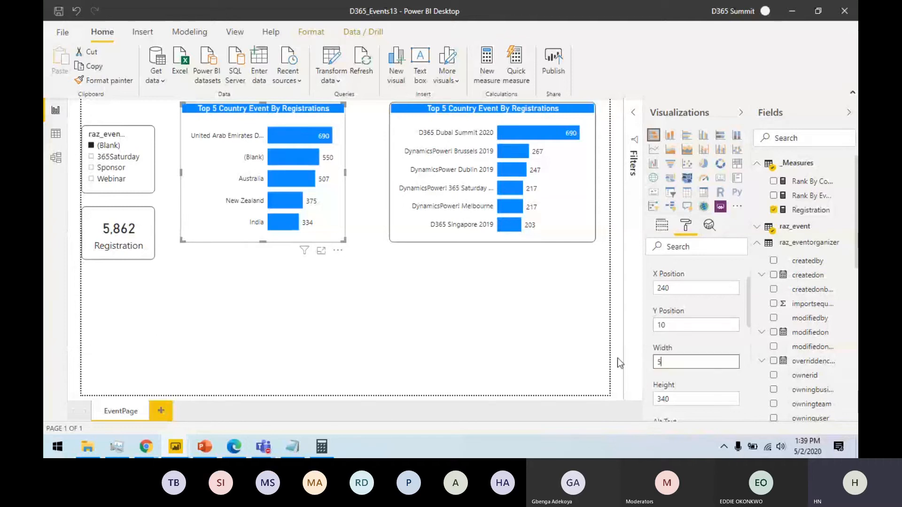
key(Return)
click(518, 357)
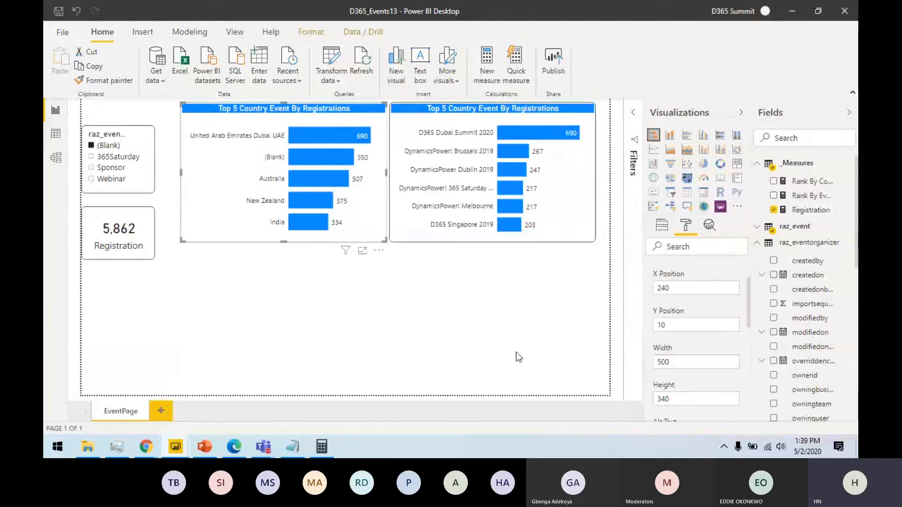
drag(568, 229, 575, 230)
click(542, 294)
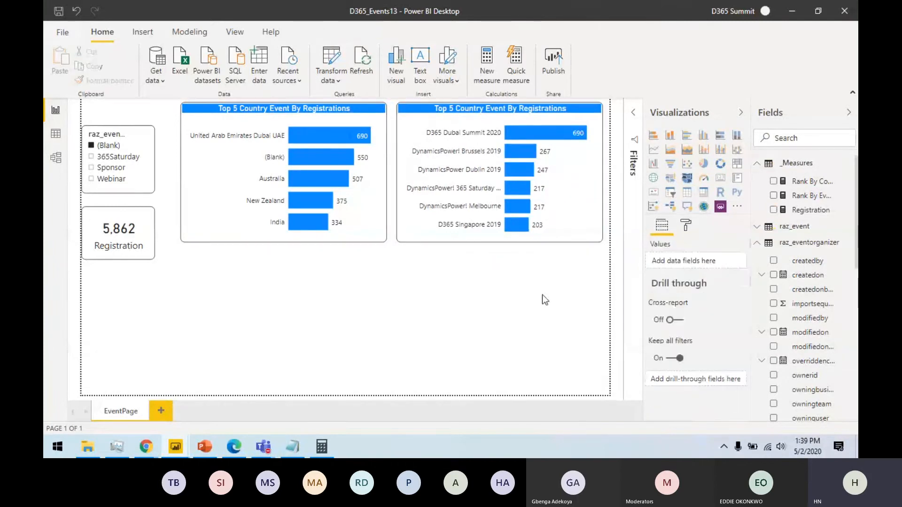
Step: Change the event chart's title to "Top 5 Event By Registrations"
click(558, 207)
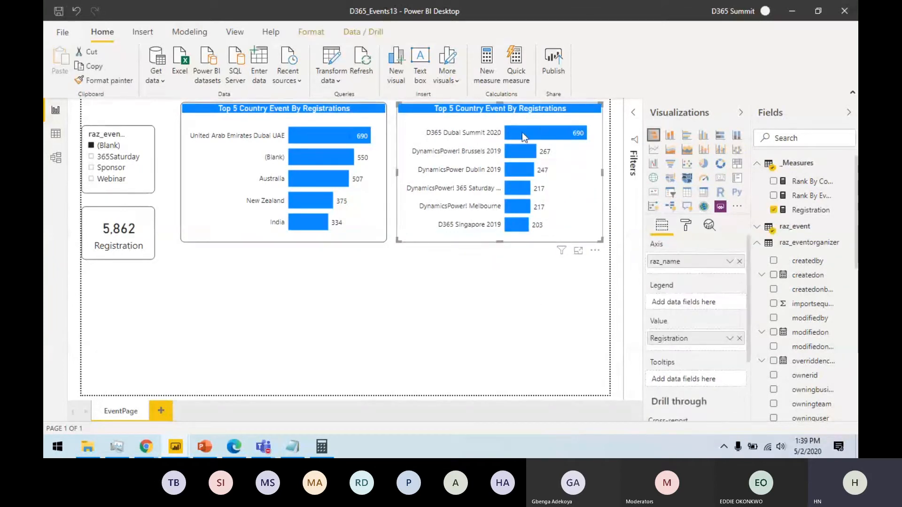
click(685, 225)
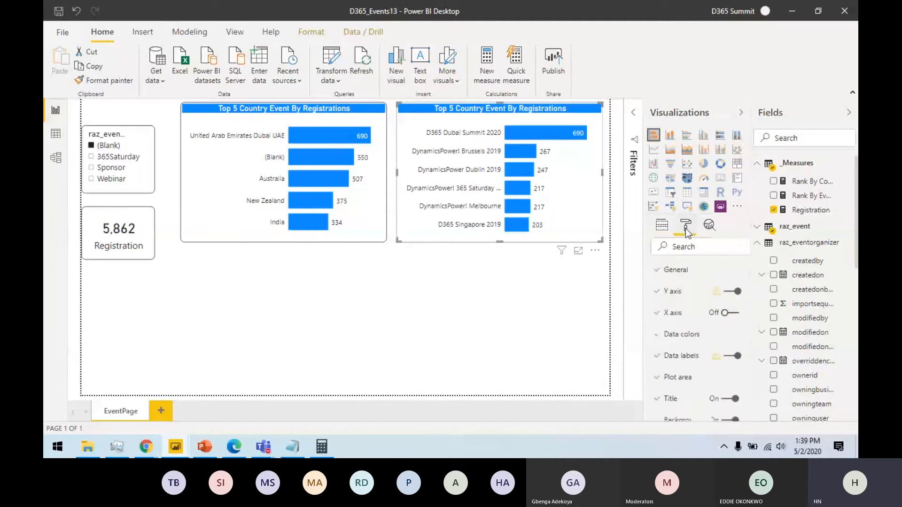
scroll(682, 370, down, 3)
click(682, 346)
double_click(686, 374)
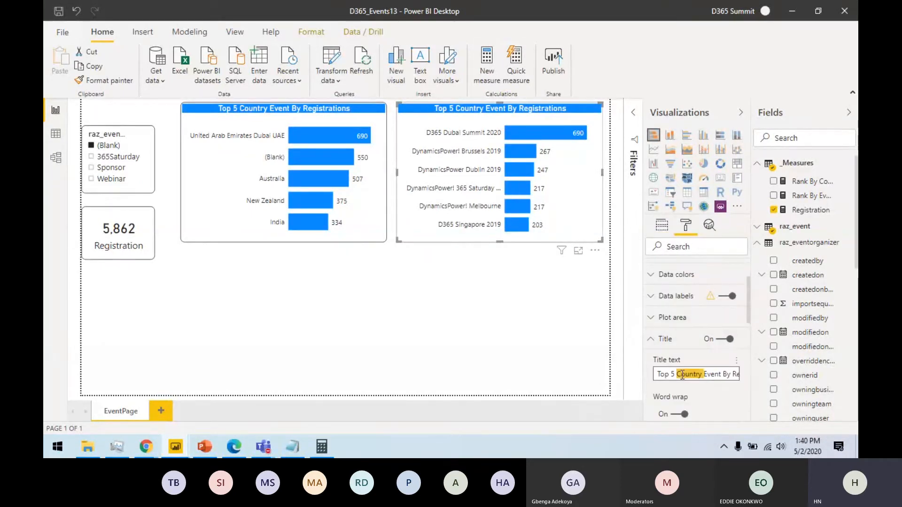
key(Delete)
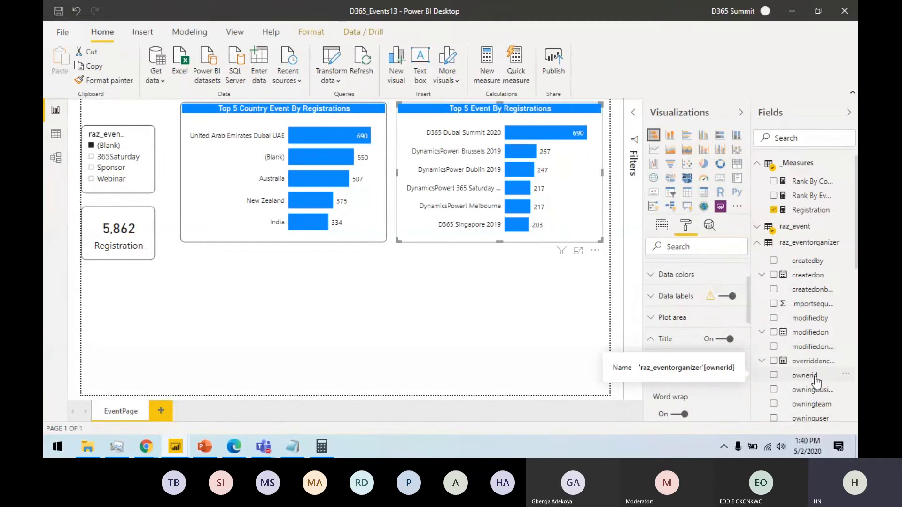
click(482, 381)
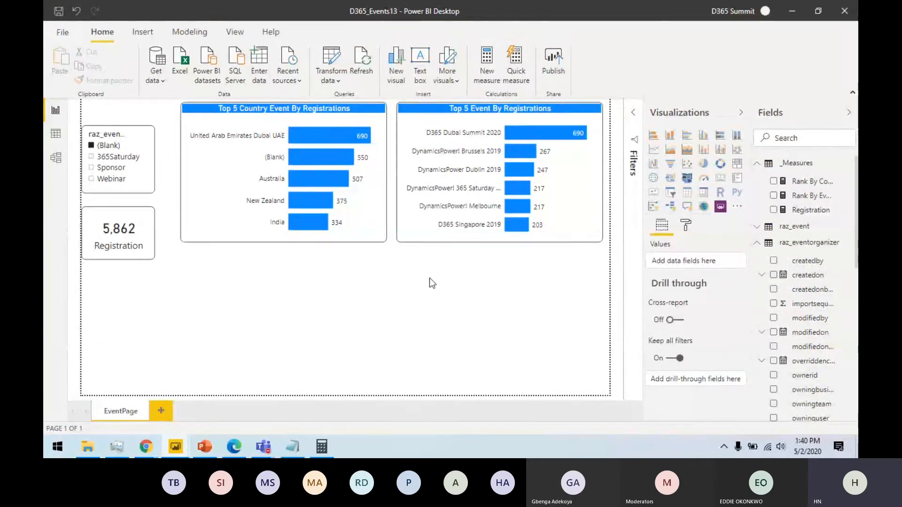
Step: Filter the page by event types 365Saturday, Sponsor and Webinar in turn, and save the report
click(100, 157)
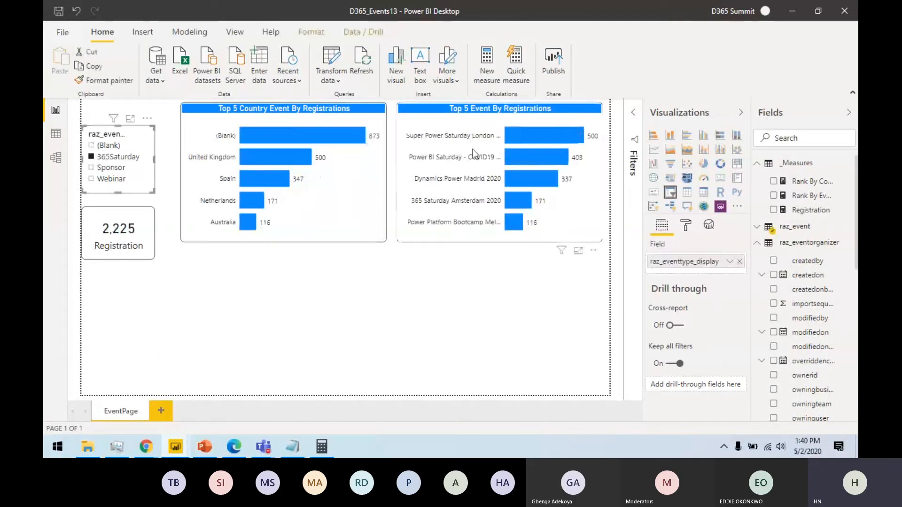
click(117, 168)
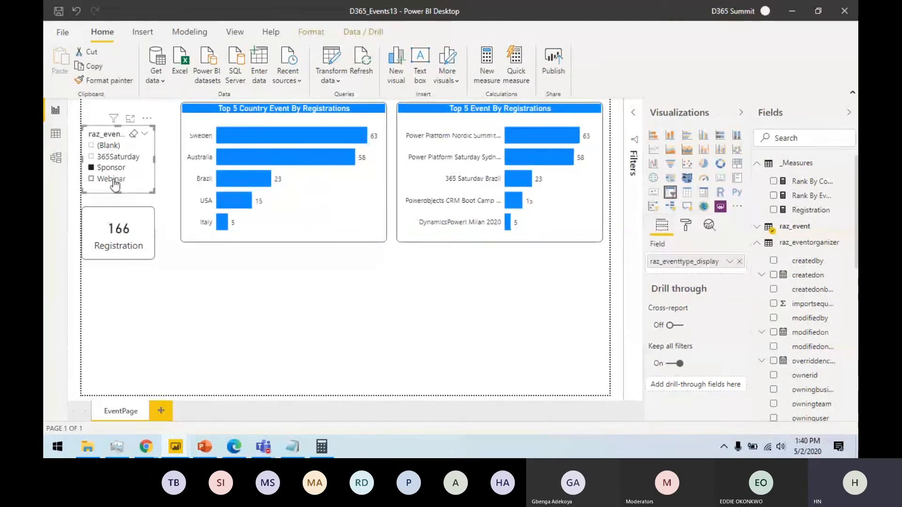
click(123, 179)
click(224, 323)
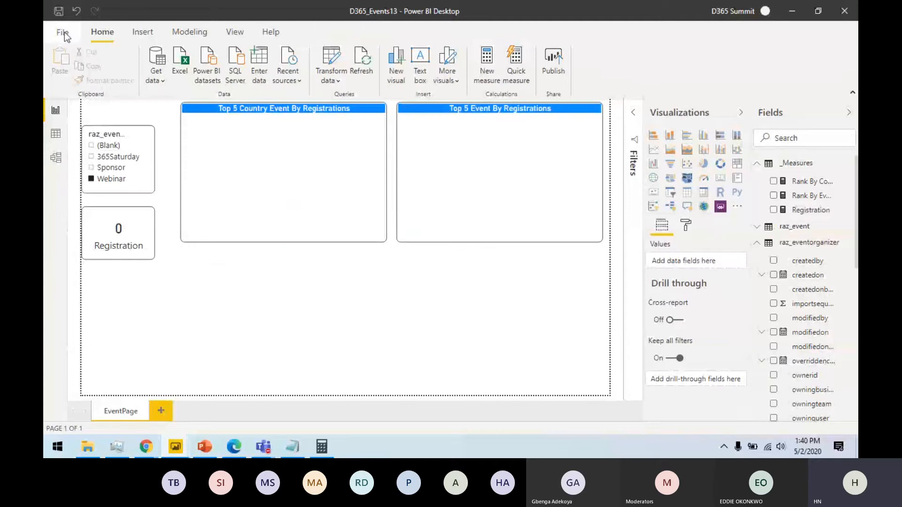
click(59, 11)
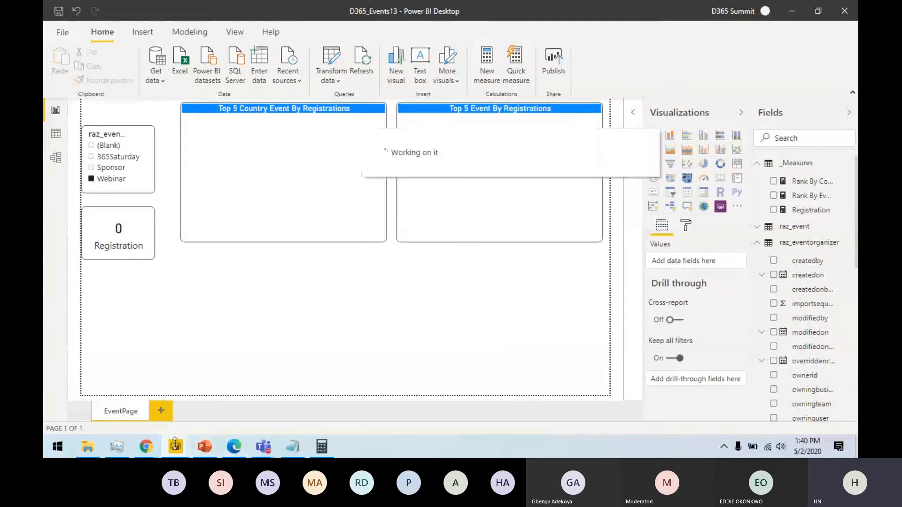
Step: Switch to the D365_Events1 report, examine the fields of its bullet chart, and return to D365_Events13
key(alt+Tab)
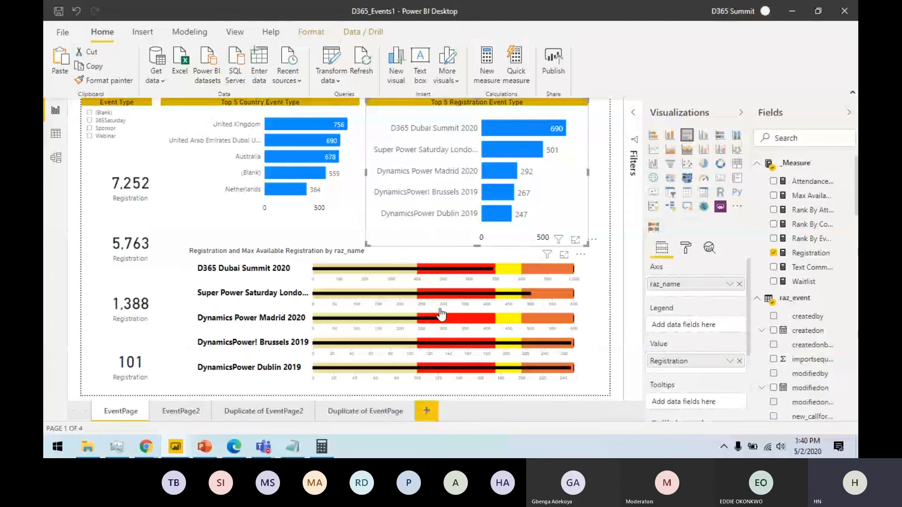
click(463, 266)
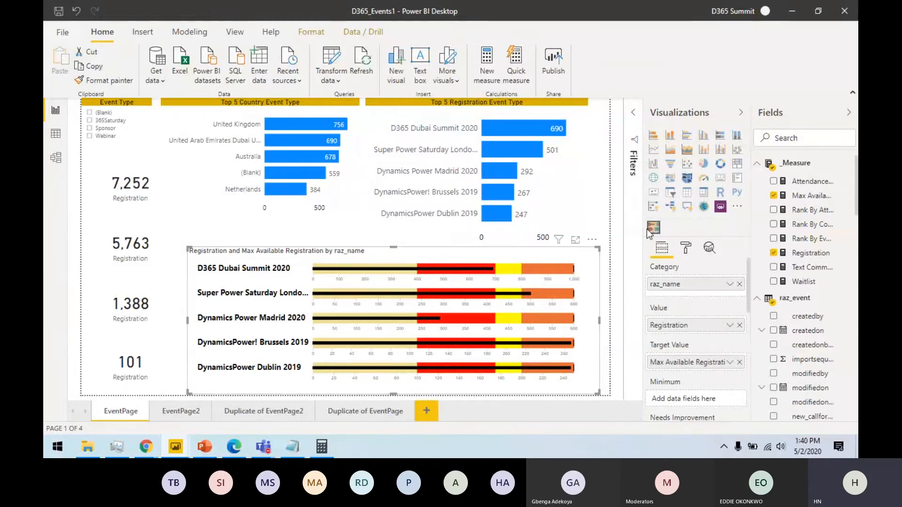
scroll(653, 348, down, 3)
scroll(652, 349, up, 3)
click(791, 11)
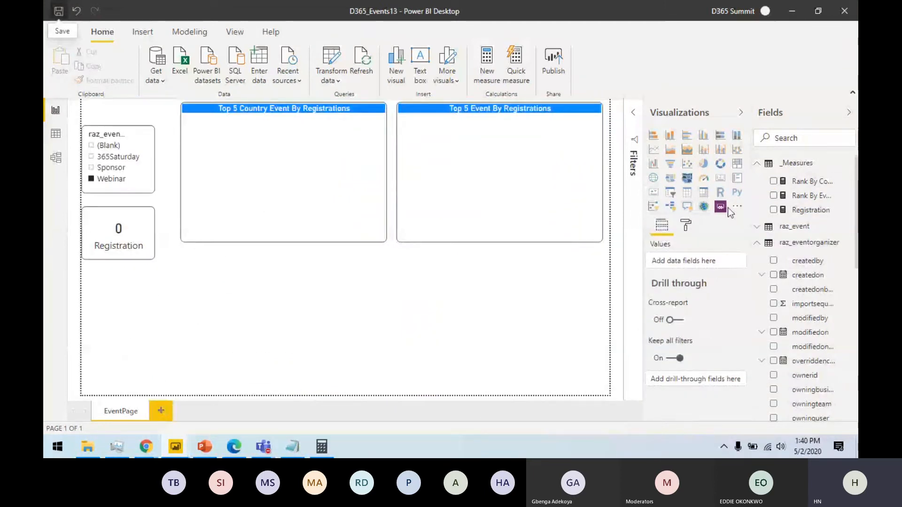
Step: Clear the Webinar selection in the event type slicer and duplicate the Top 5 Event By Registrations chart
click(473, 221)
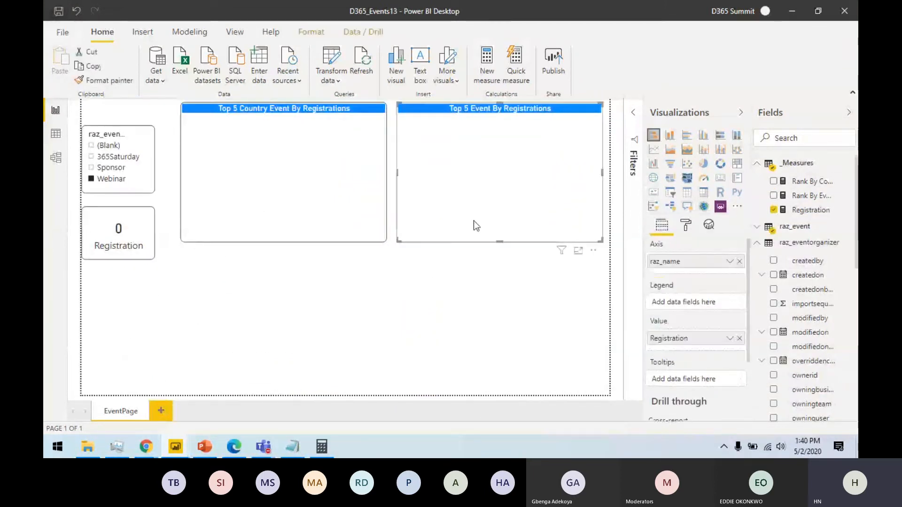
click(99, 178)
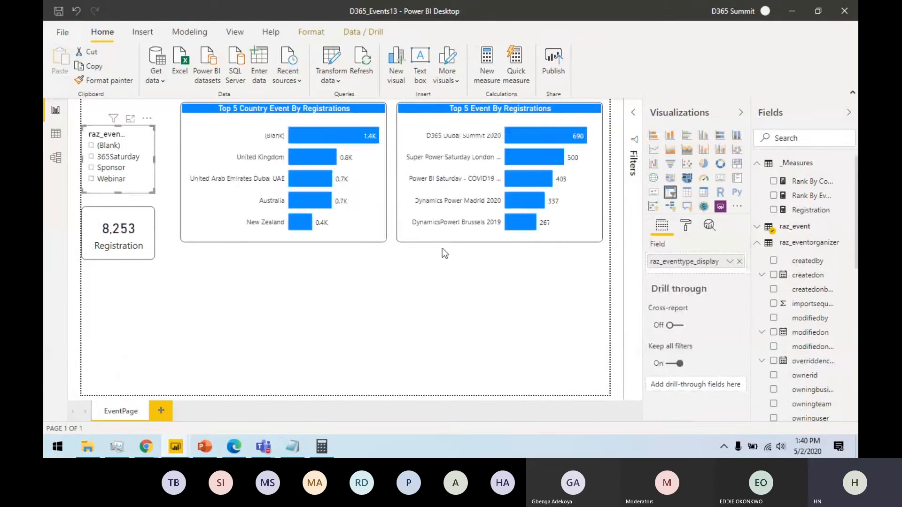
click(452, 234)
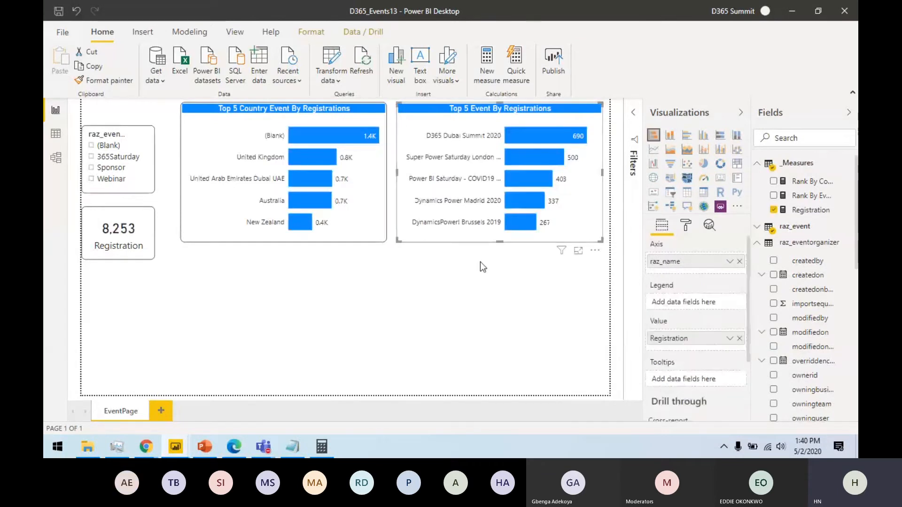
key(ctrl+c)
key(ctrl+v)
Step: Place the duplicated event chart below the two existing charts and widen it to span both of them
drag(487, 258, 274, 377)
drag(386, 324, 601, 324)
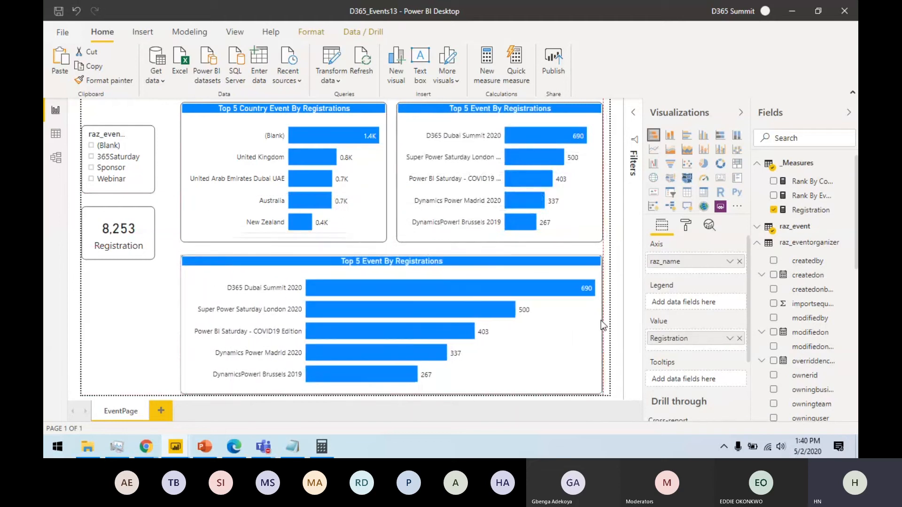
drag(482, 335, 484, 327)
click(139, 338)
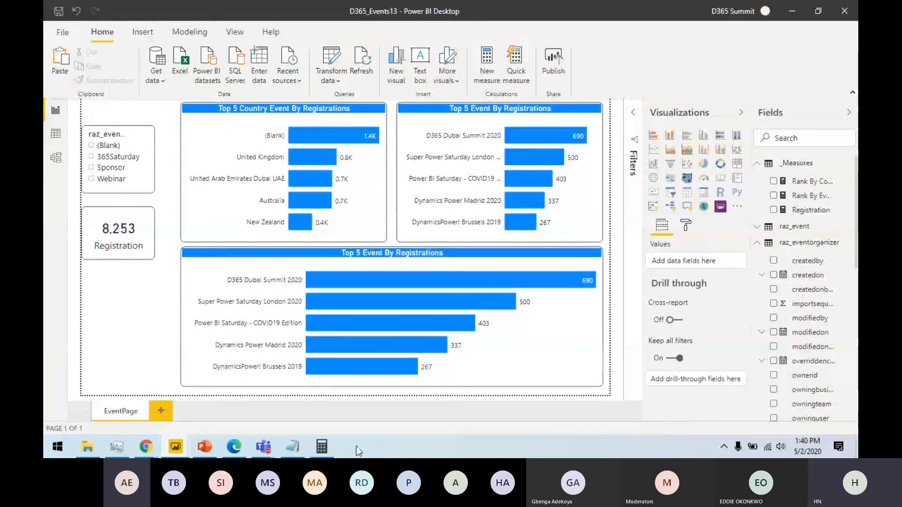
Step: Switch to the Teams meeting window to check the participants and return to the report
mouse_move(263, 446)
click(247, 398)
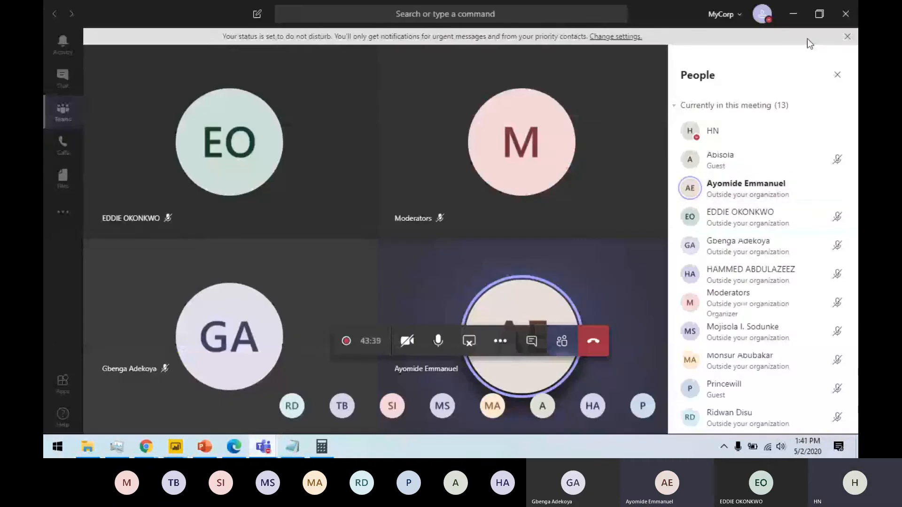
click(793, 15)
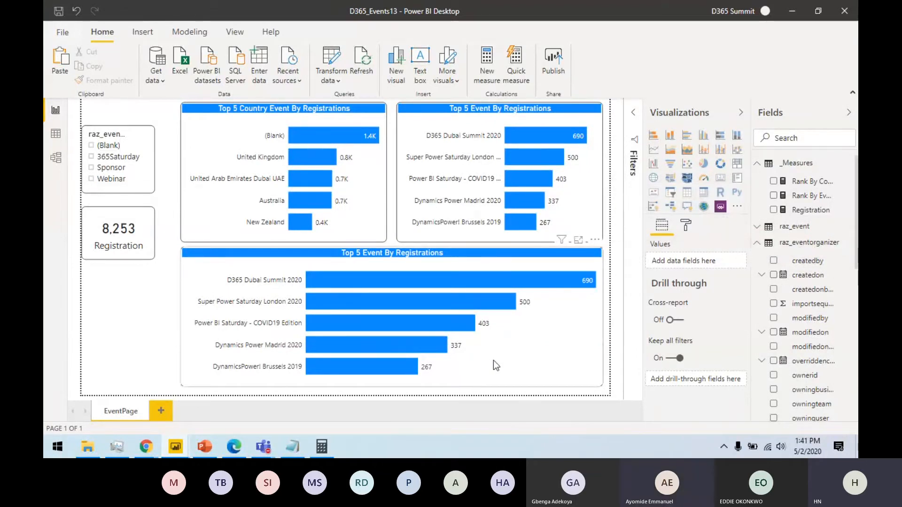
Step: View the bullet chart in the D365_Events1 report, deny the remote control request, and return to D365_Events13
mouse_move(175, 446)
click(156, 408)
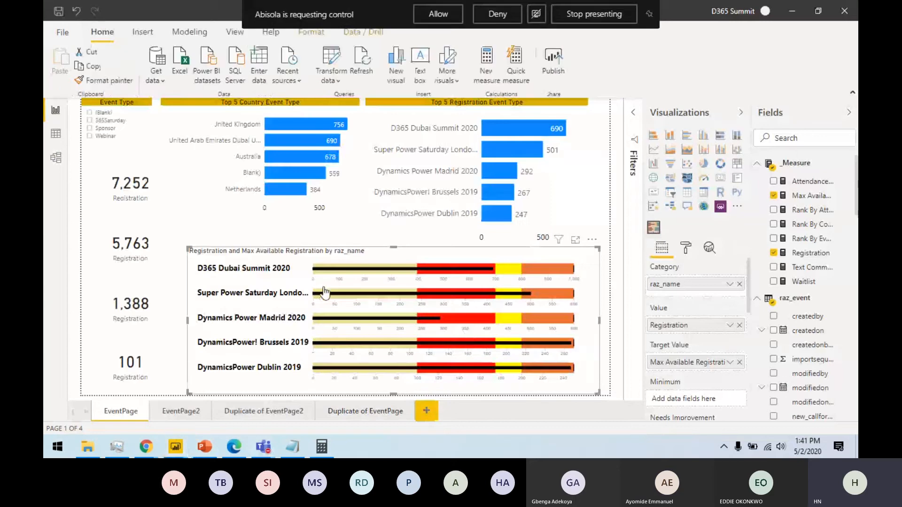
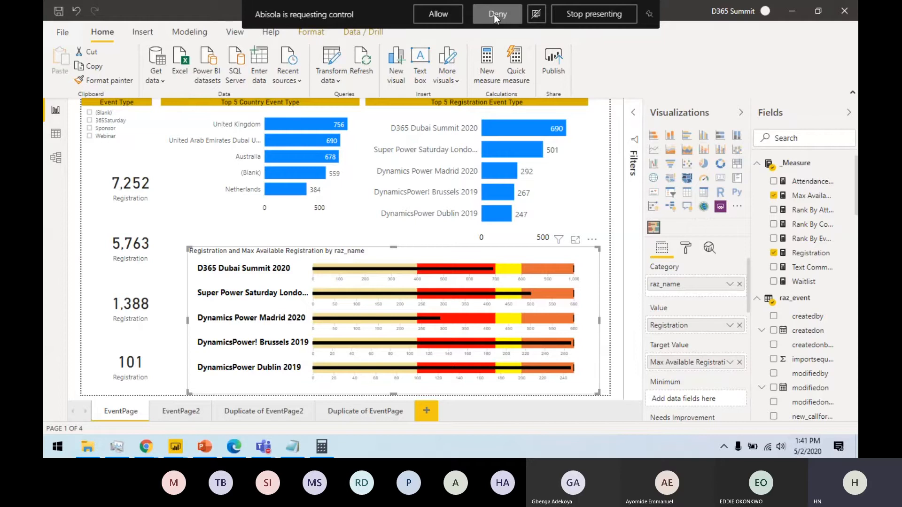
click(495, 17)
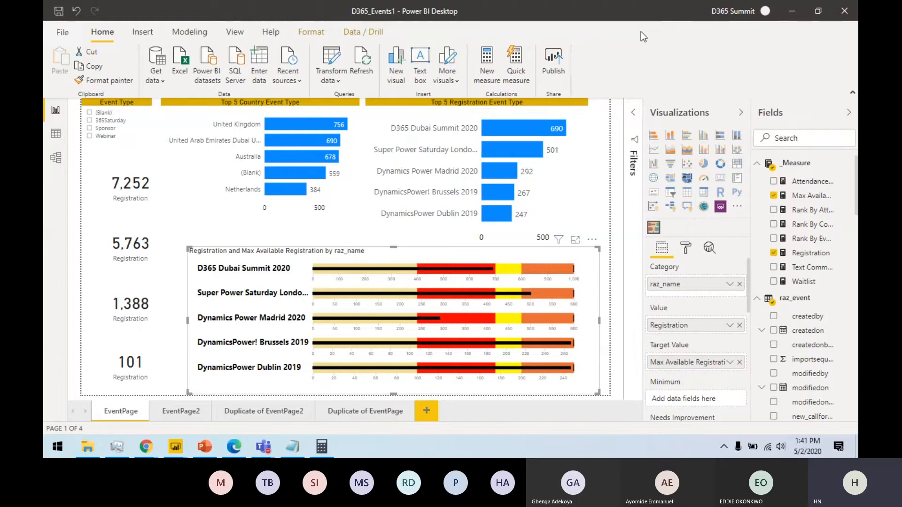
click(790, 12)
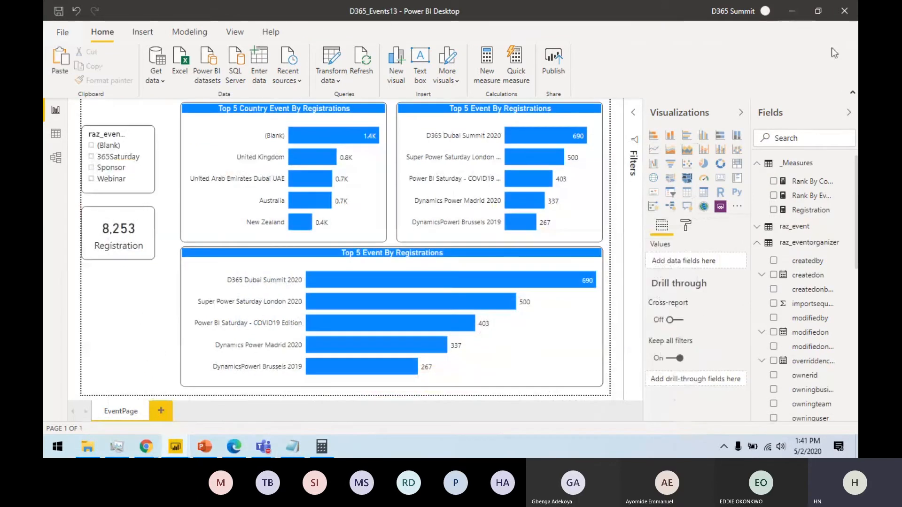
Step: Switch back to the Teams meeting window
mouse_move(258, 442)
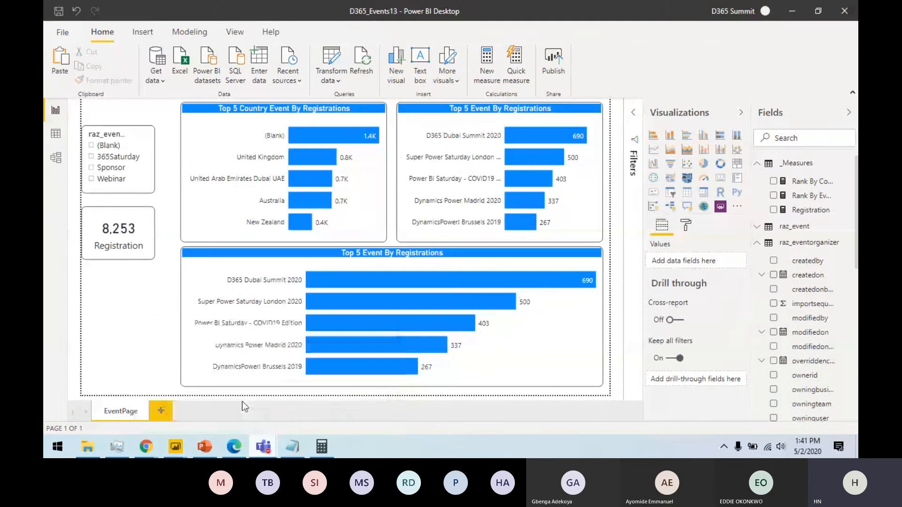
click(197, 380)
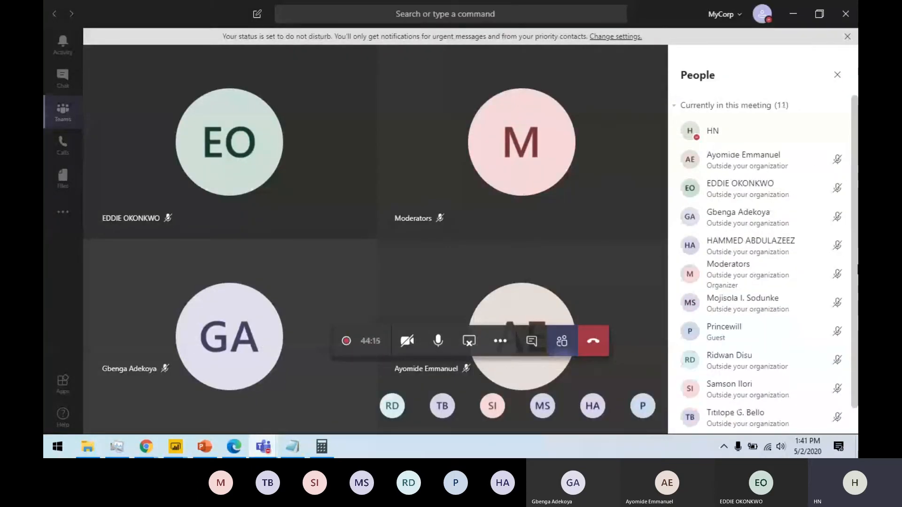
Step: Return to the D365_Events13 report and import the Bullet Chart visual from the AppSource marketplace
click(798, 17)
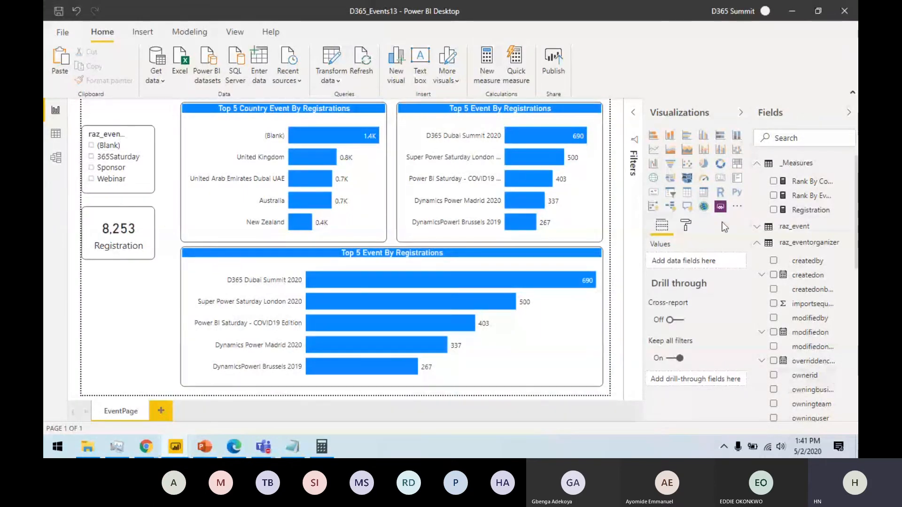
click(736, 206)
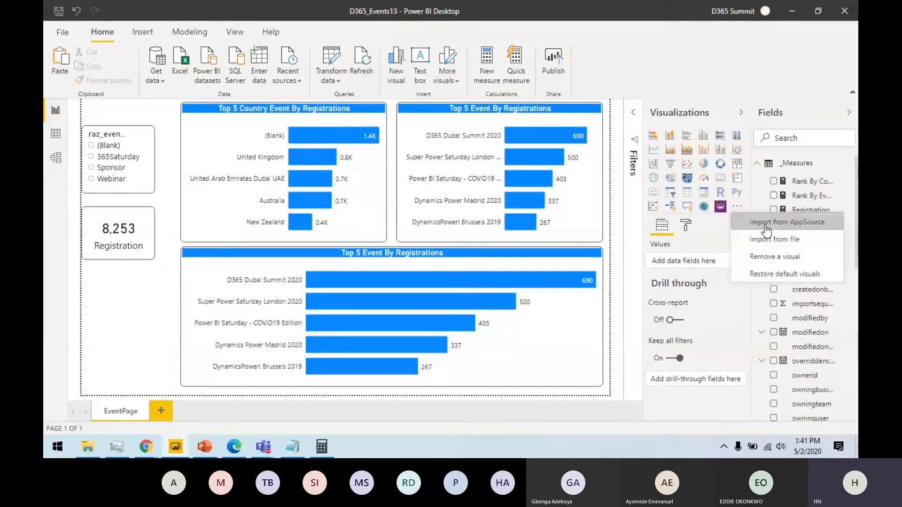
click(767, 224)
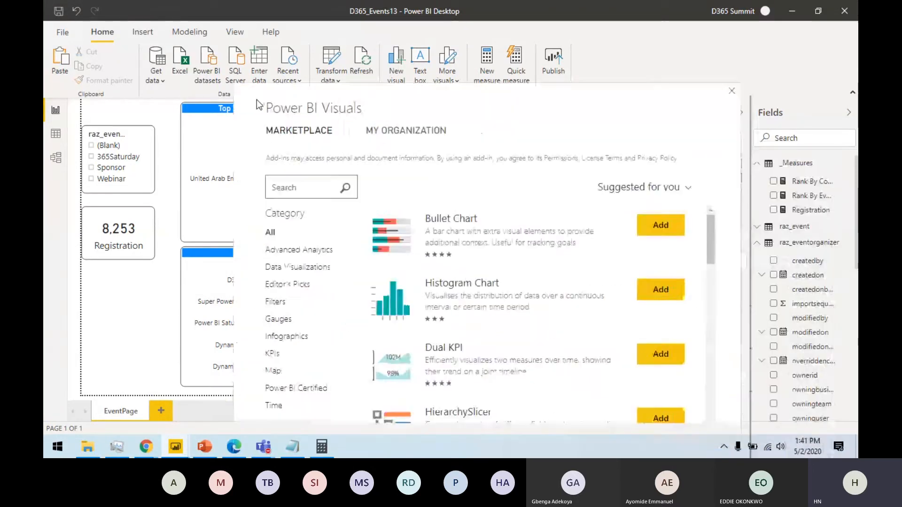
click(470, 166)
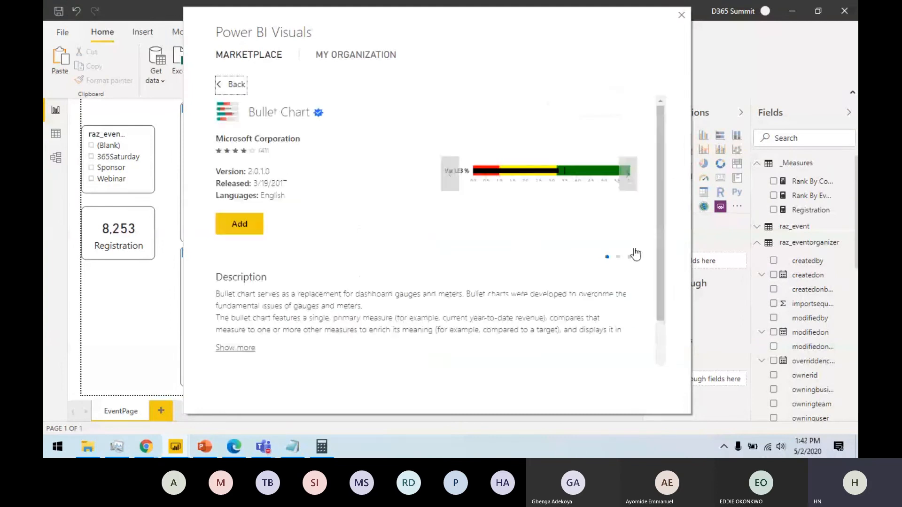
click(240, 225)
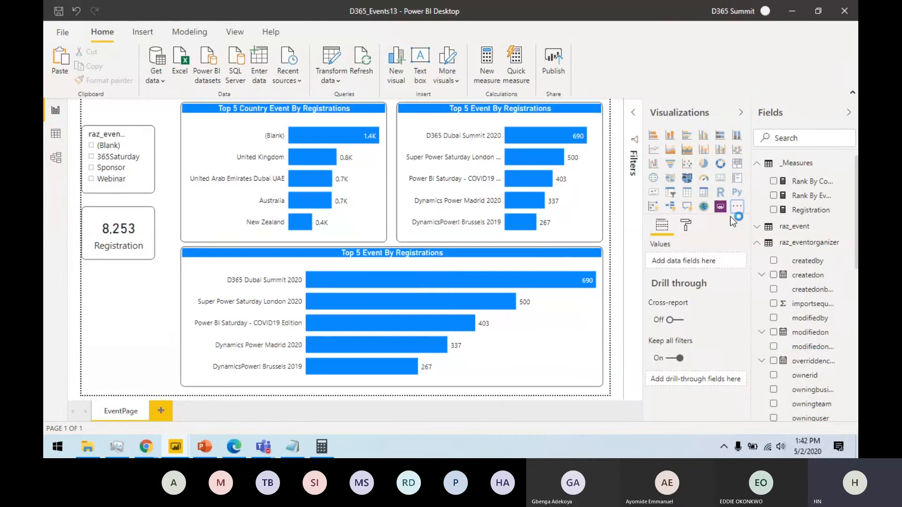
click(552, 242)
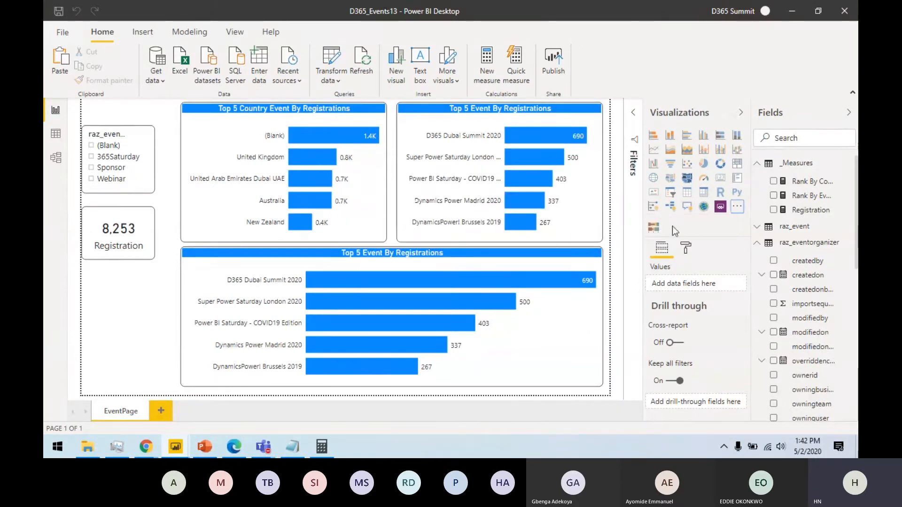
Step: Pin the imported Bullet Chart visual to the visualizations pane and unpin it again
right_click(655, 229)
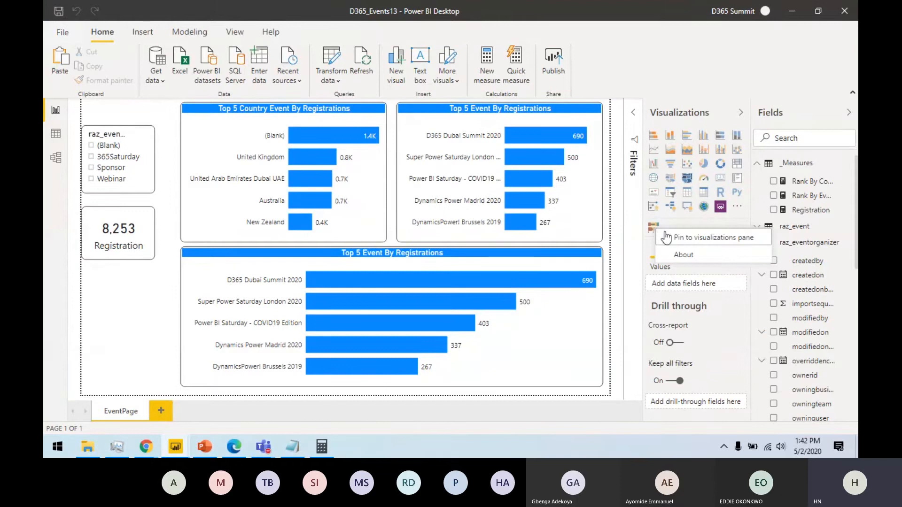
click(694, 240)
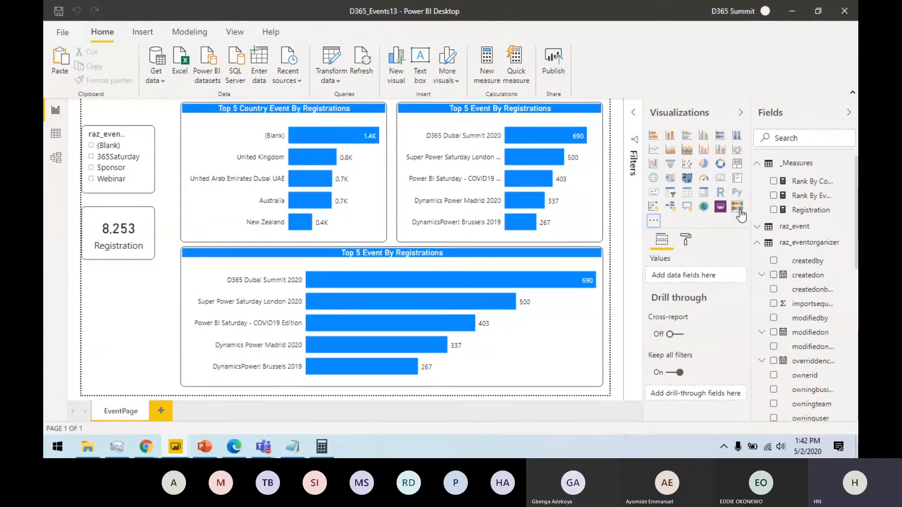
right_click(738, 216)
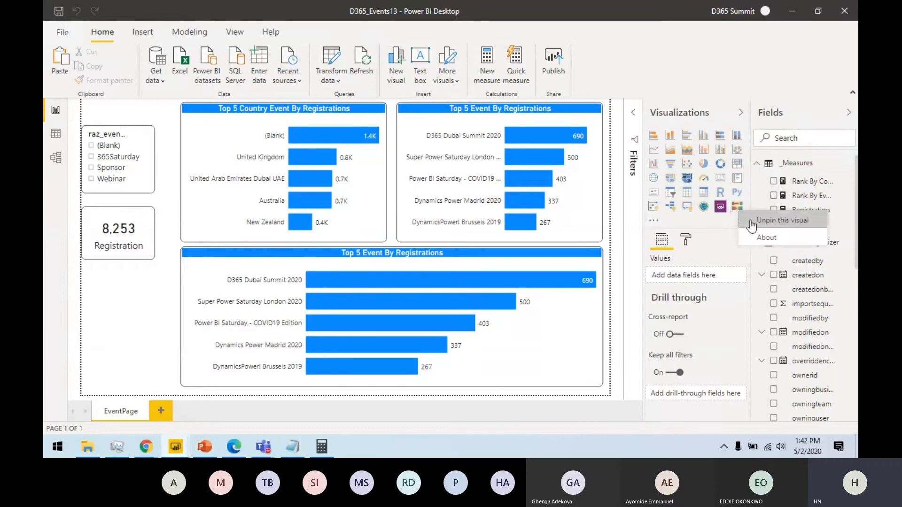
click(748, 220)
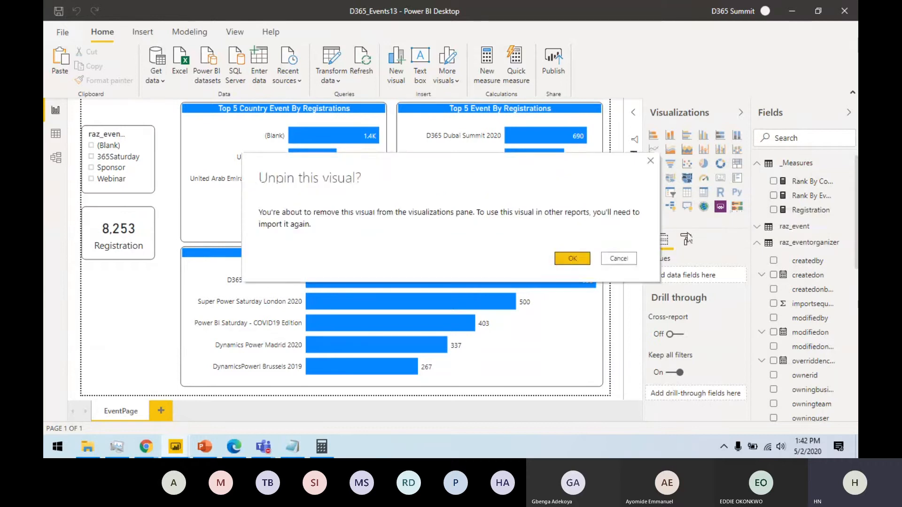
click(572, 259)
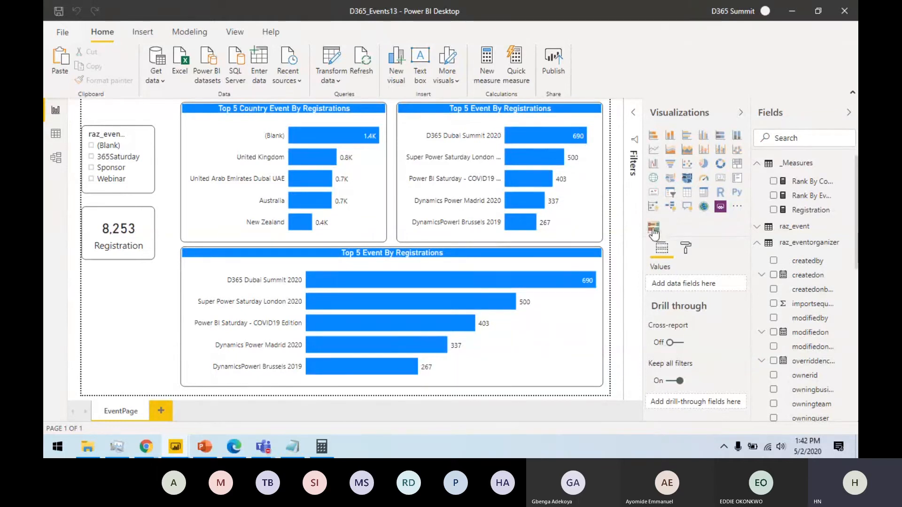
Step: Pin the Bullet Chart visual to the visualizations pane and convert the wide lower event chart to a bullet chart
right_click(660, 228)
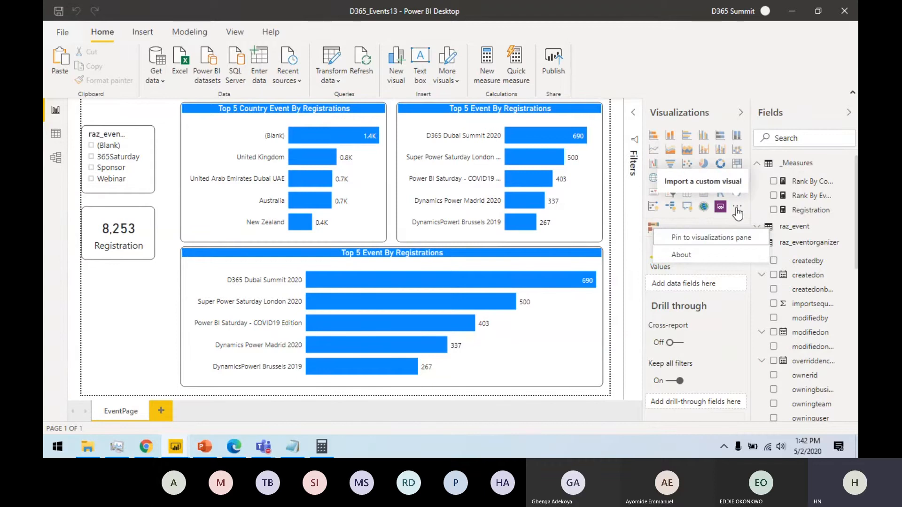
click(727, 243)
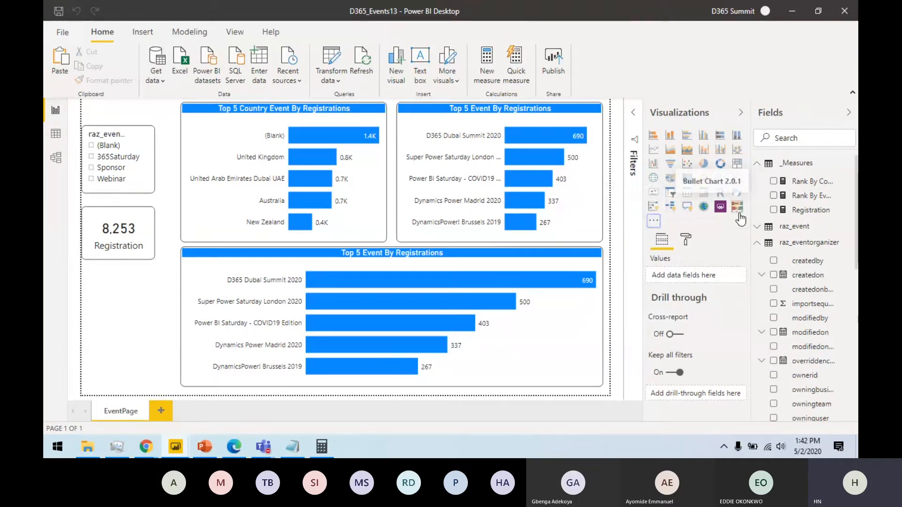
click(532, 334)
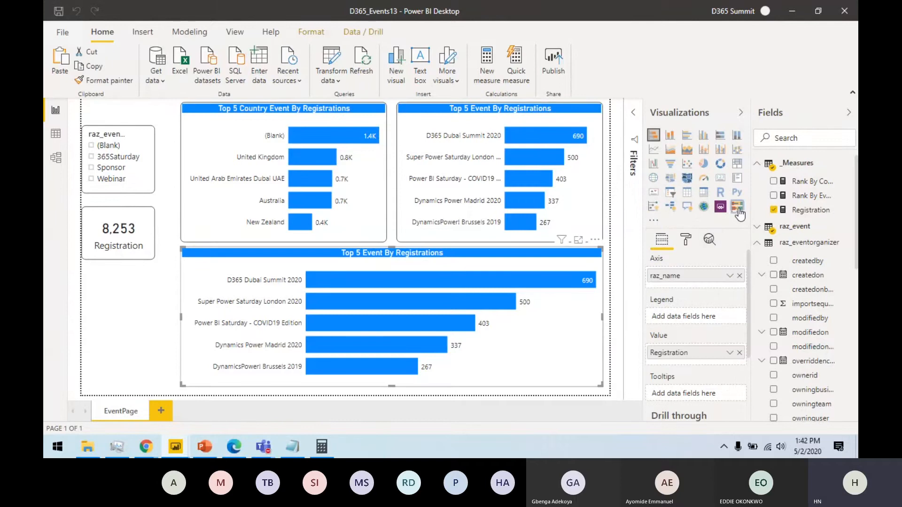
click(738, 207)
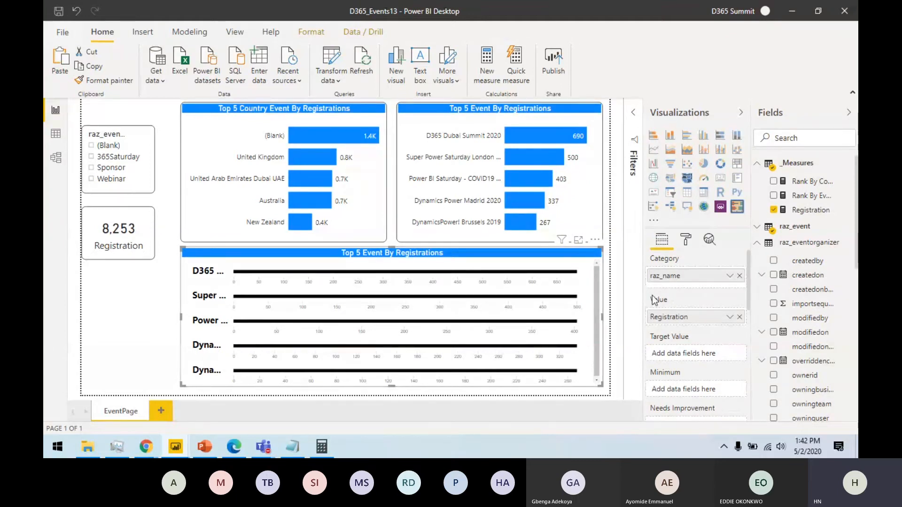
Step: Switch to the D365_Events1 report and copy the full formula of the Max Available Registration measure
key(alt+Tab)
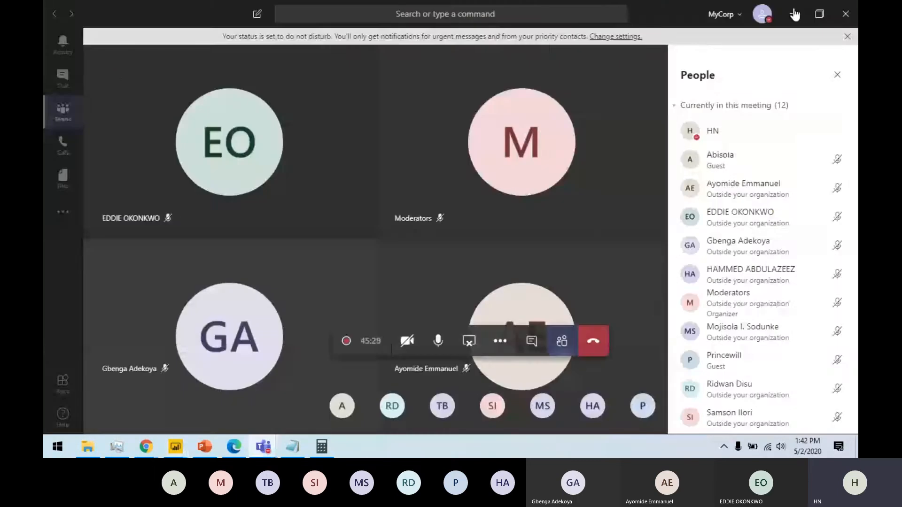
key(alt+Tab)
mouse_move(176, 447)
click(163, 410)
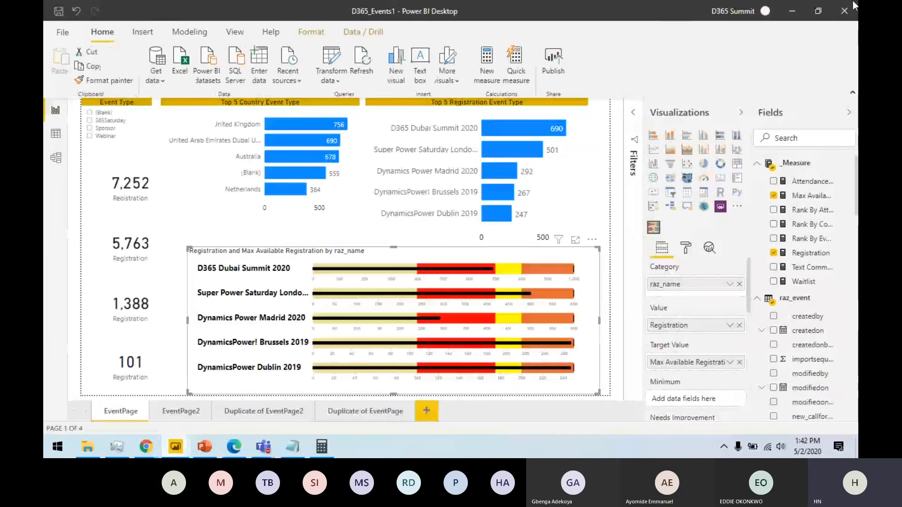
click(796, 198)
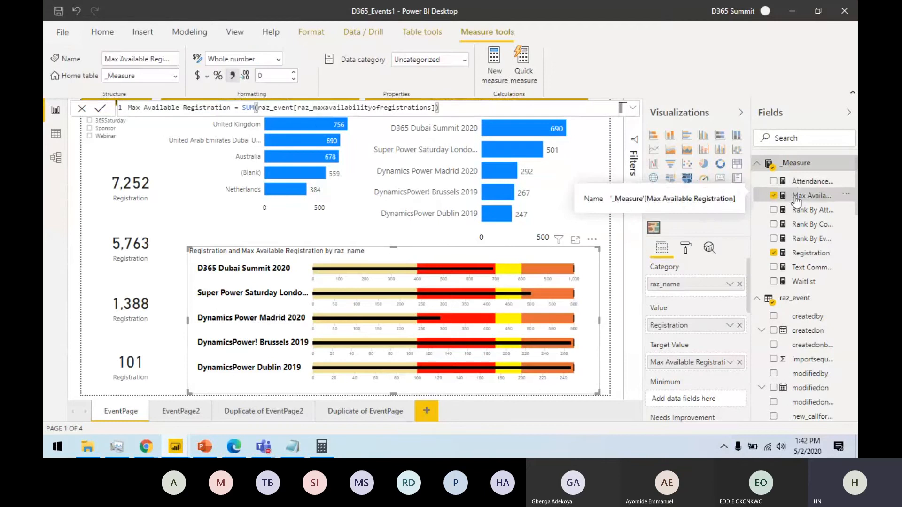
drag(460, 106, 128, 107)
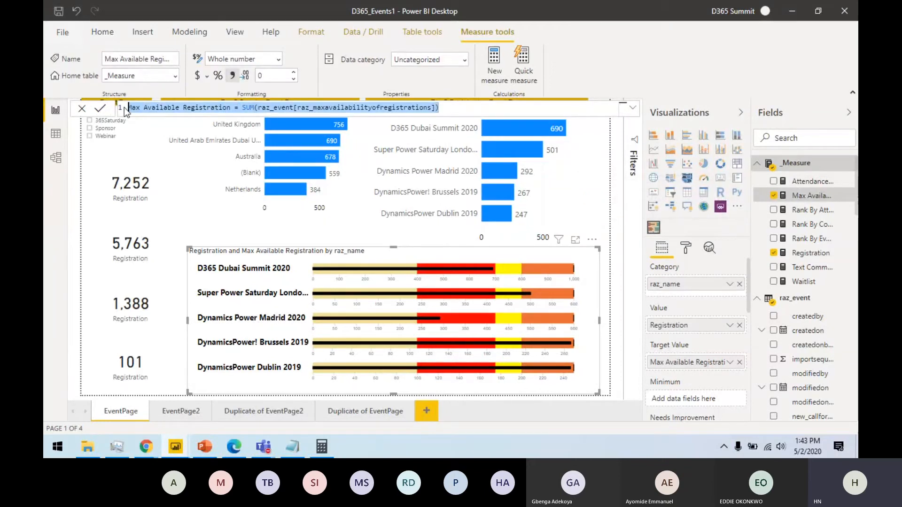
Step: Return to D365_Events13 and add the measure Max Available Registration = SUM(raz_event[raz_maxavailabilityofregistrations]) to the _Measures table
click(789, 18)
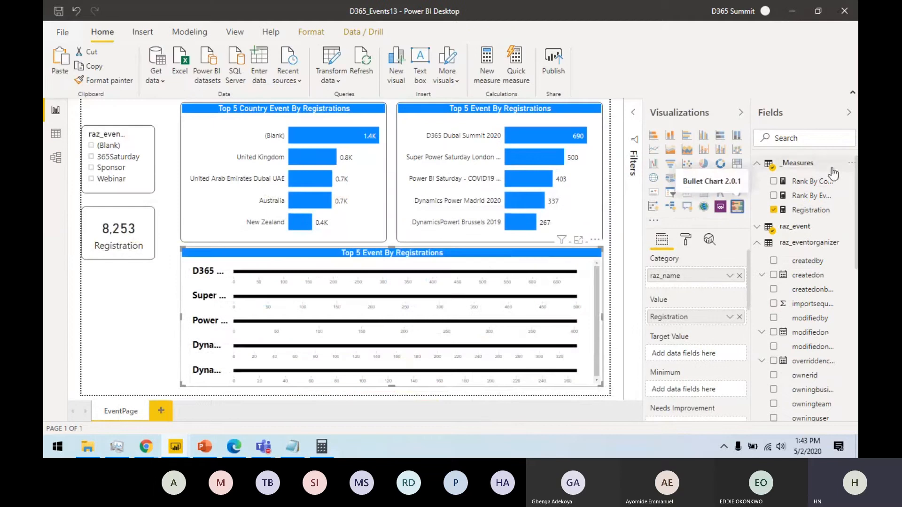
right_click(800, 166)
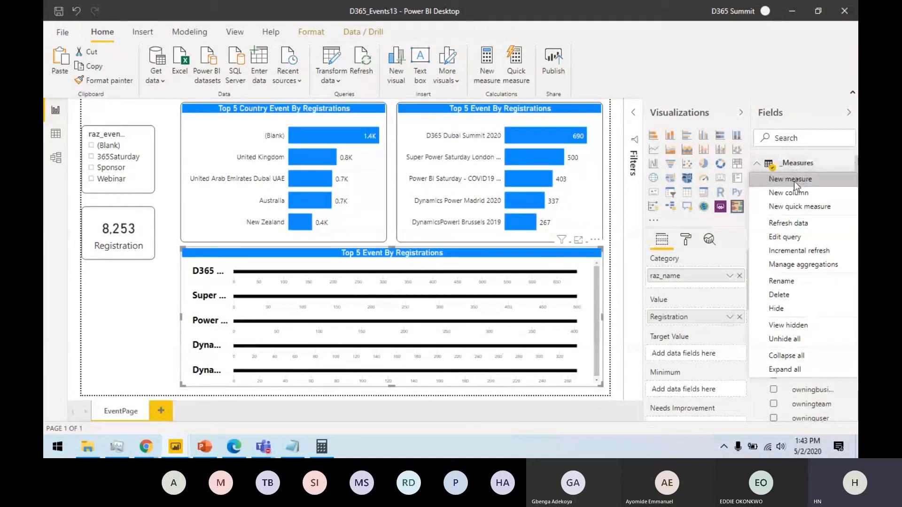
click(797, 181)
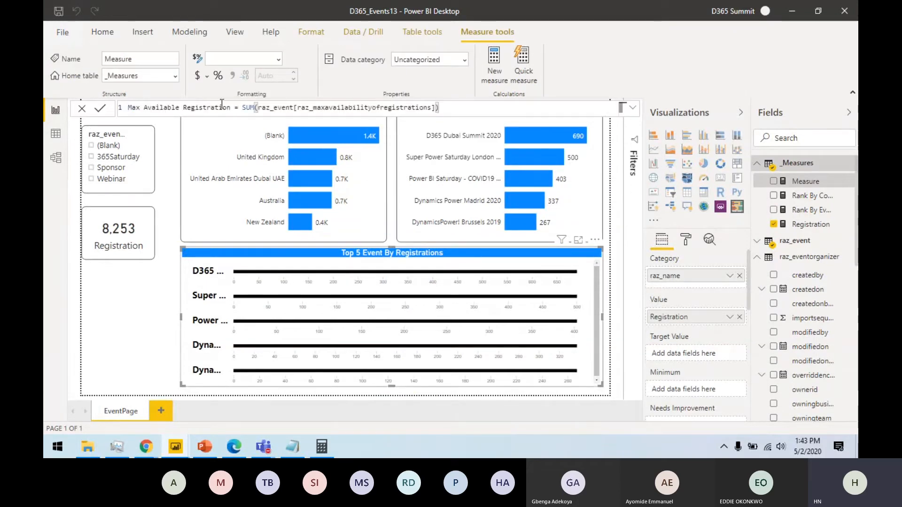
click(100, 109)
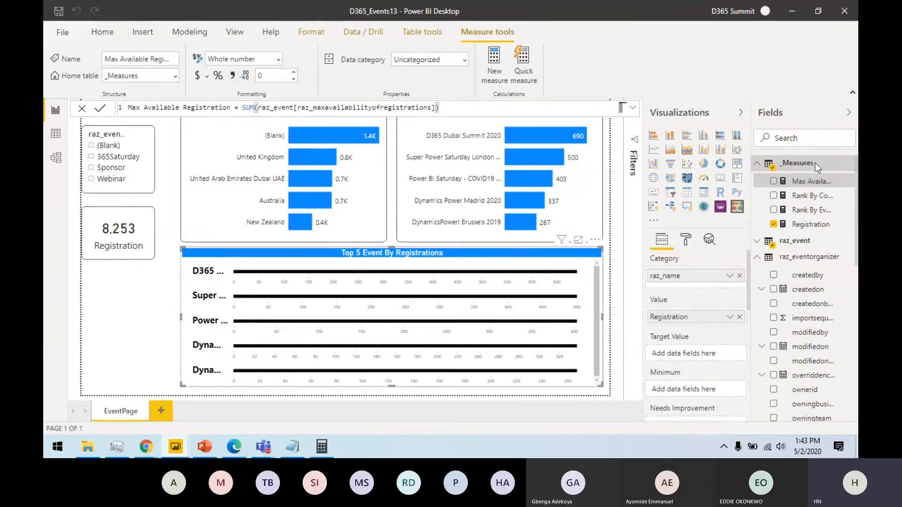
Step: Assign the Max Available Registration measure as the bullet chart's target value
click(805, 182)
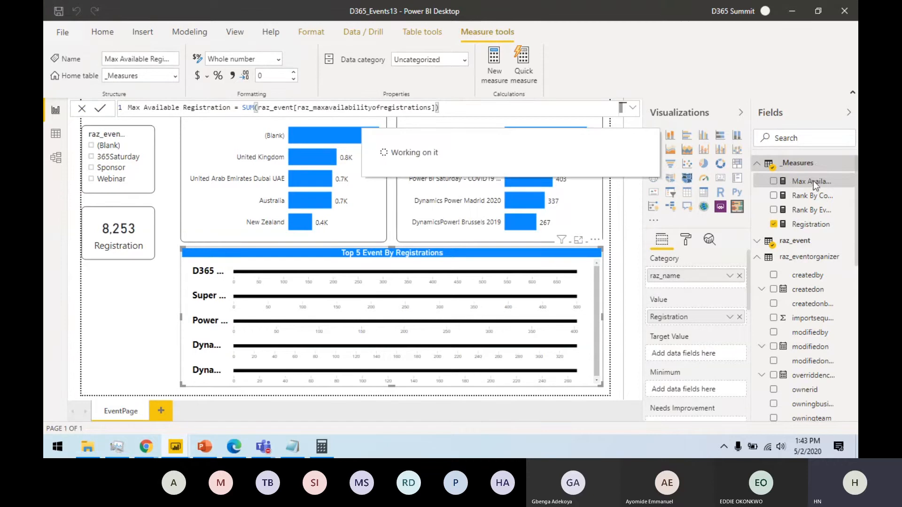
drag(810, 183, 713, 355)
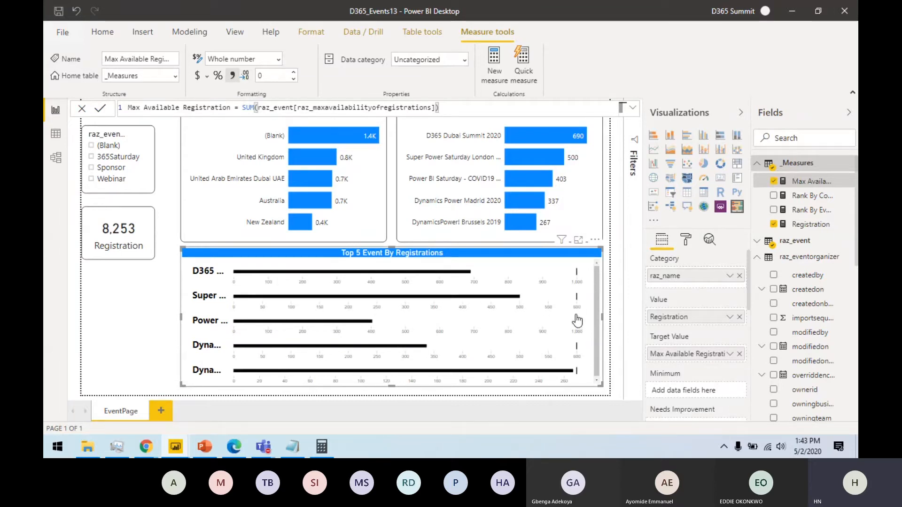
key(alt+Tab)
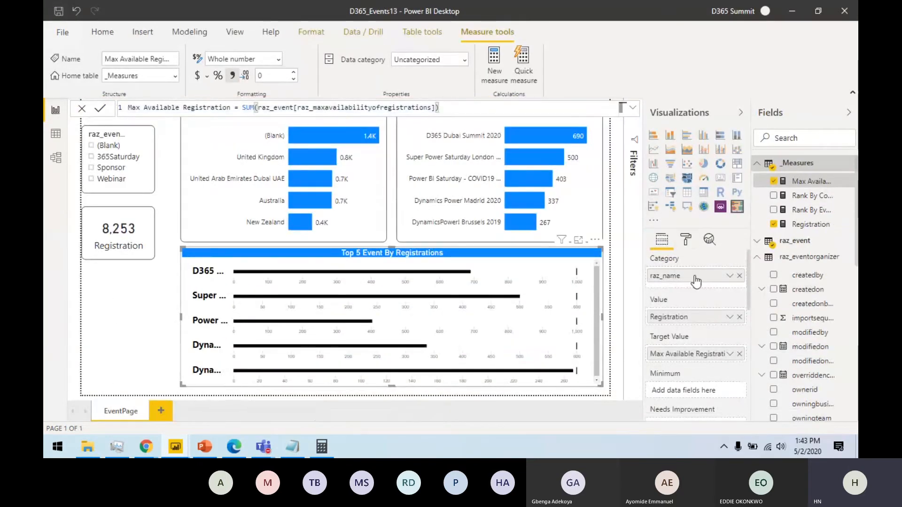
Step: Open the category label settings in the bullet chart's formatting options and go to the maximum width
click(686, 240)
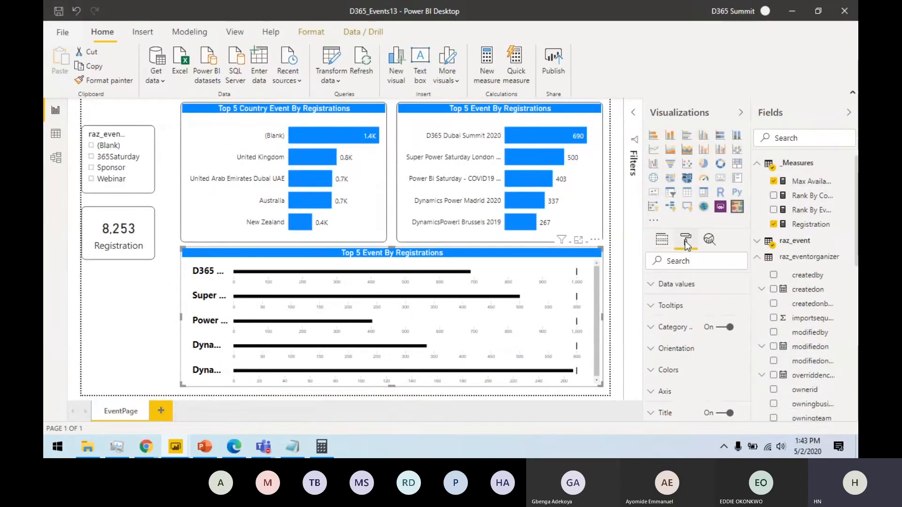
click(707, 285)
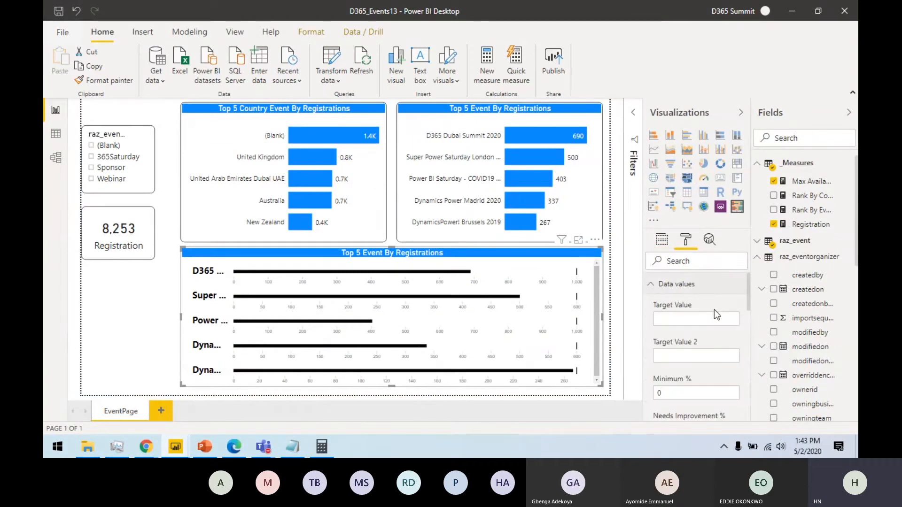
click(703, 286)
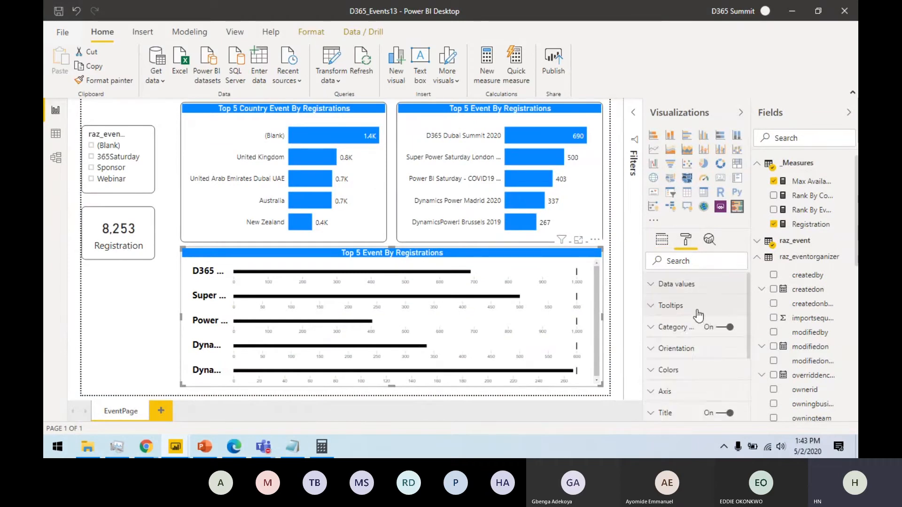
click(698, 314)
click(699, 310)
click(672, 327)
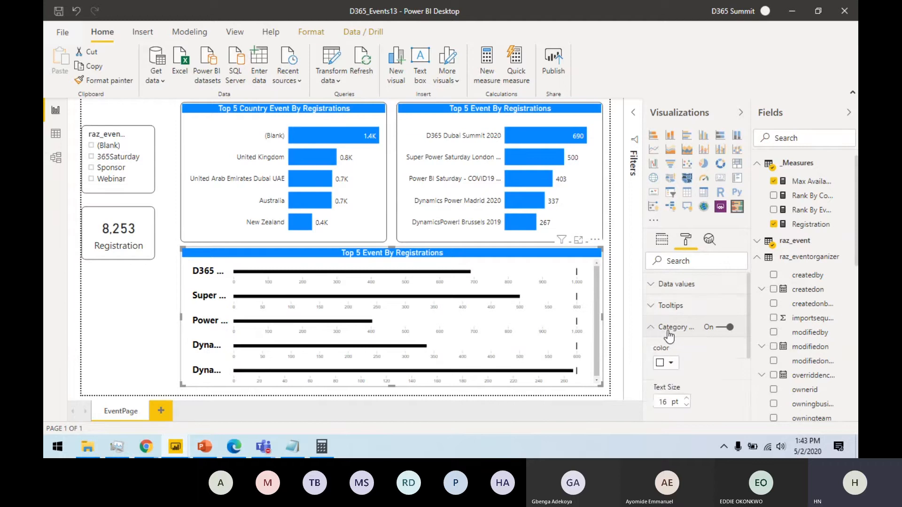
scroll(687, 331, down, 2)
scroll(688, 331, down, 3)
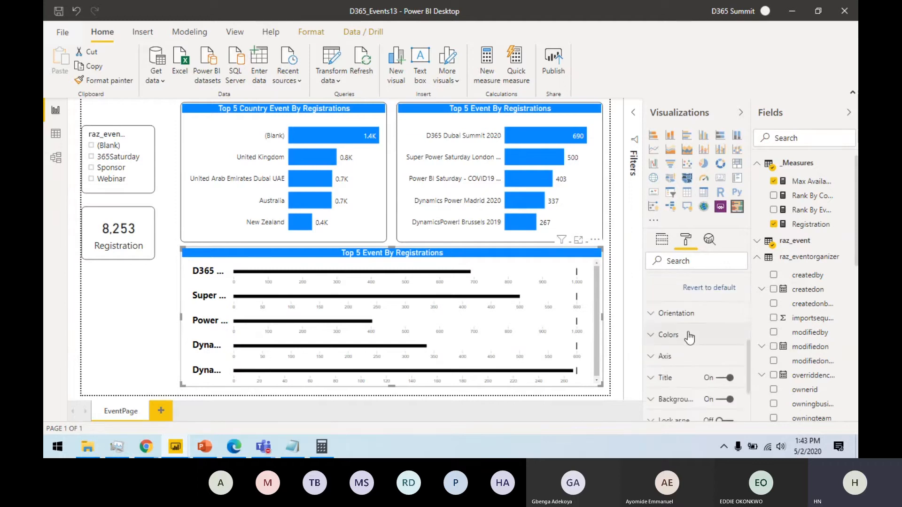
scroll(688, 331, up, 2)
click(672, 321)
Step: Try a maximum width of 8000 for the bullet chart's category labels
double_click(713, 320)
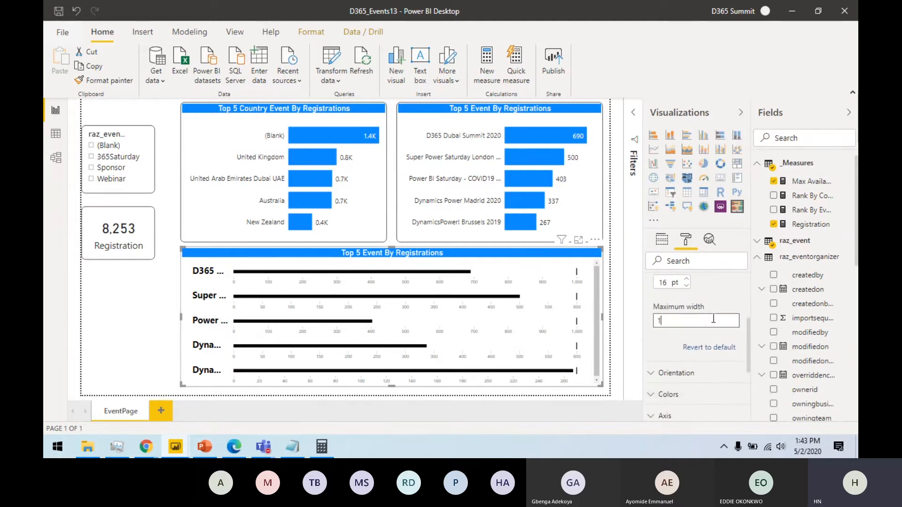
text(100)
key(Return)
key(BackSpace)
key(BackSpace)
text(8000)
key(Return)
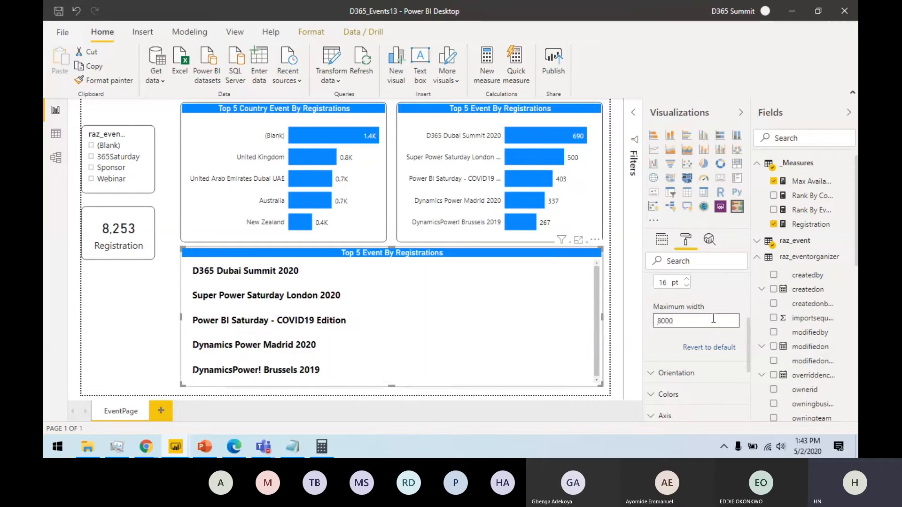
text(0)
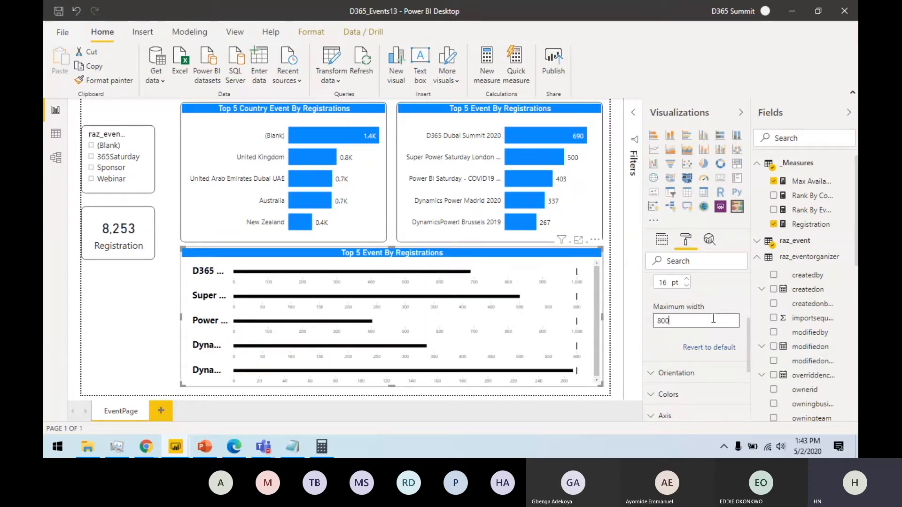
Step: Set the maximum width of the bullet chart's category labels to 200
double_click(654, 323)
text(20)
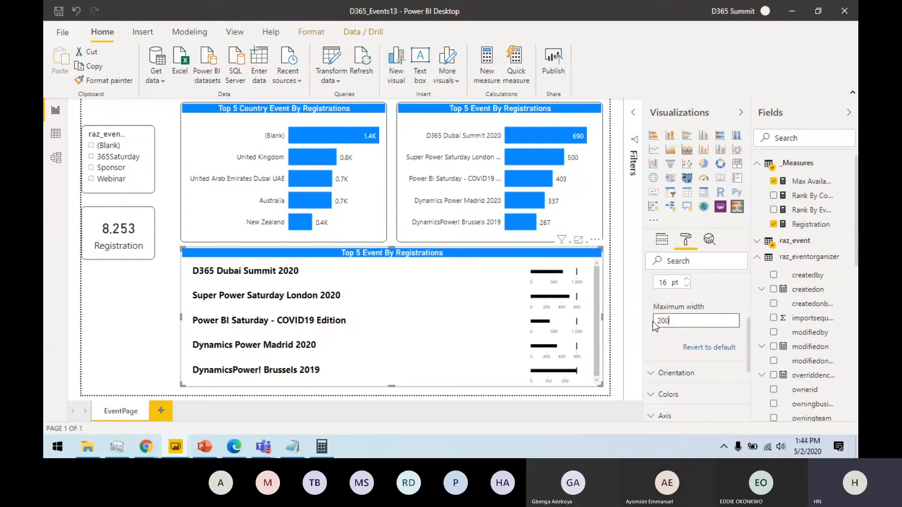
Step: Try maximum widths of 300 and 340 for the bullet chart's category labels
text(0)
key(Return)
text(300)
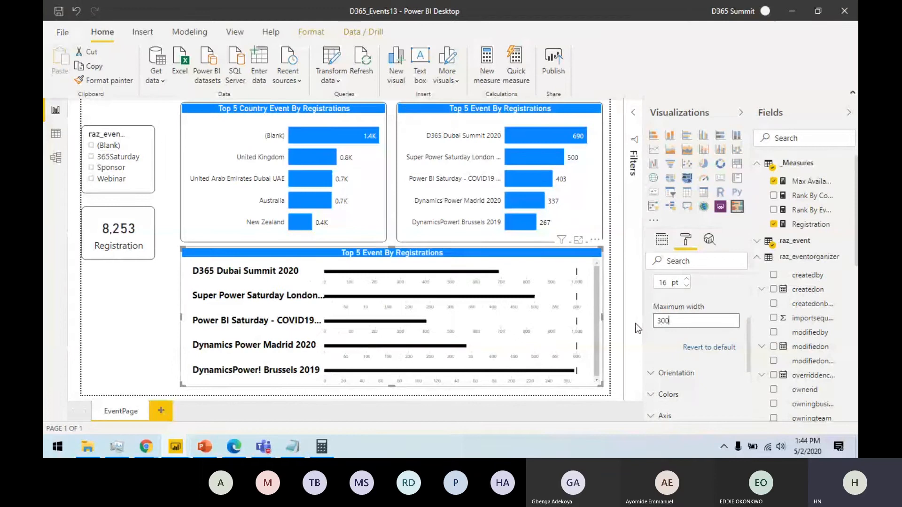
click(697, 324)
key(Return)
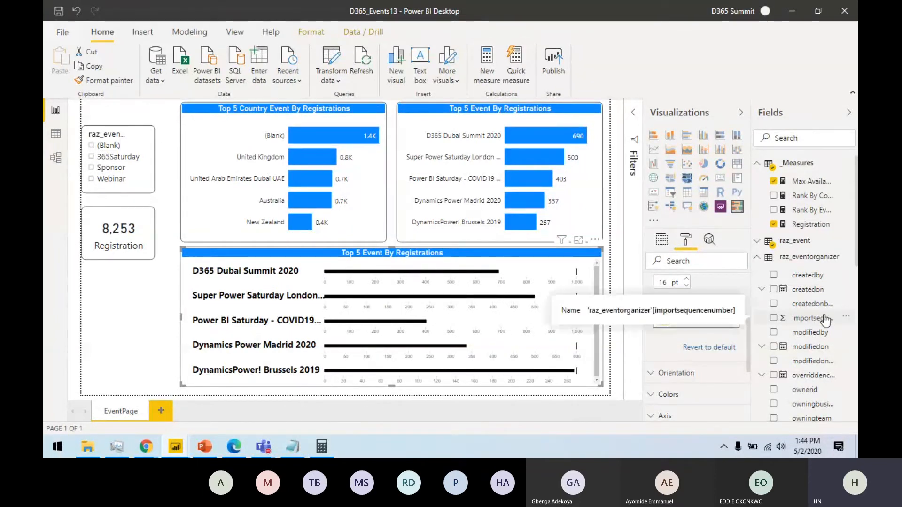
text(340)
key(Return)
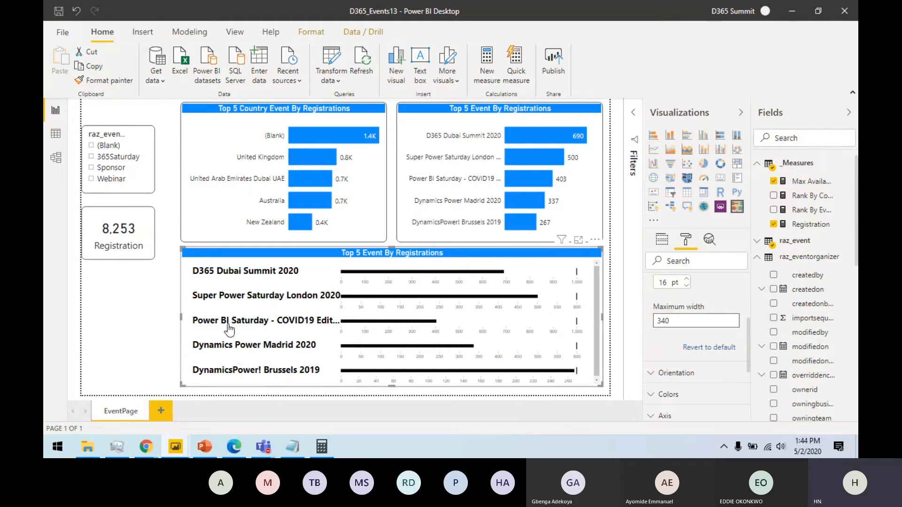
Step: Try a maximum width of 360 for the bullet chart's category labels
key(shift+Left)
key(shift+Left)
key(shift+Left)
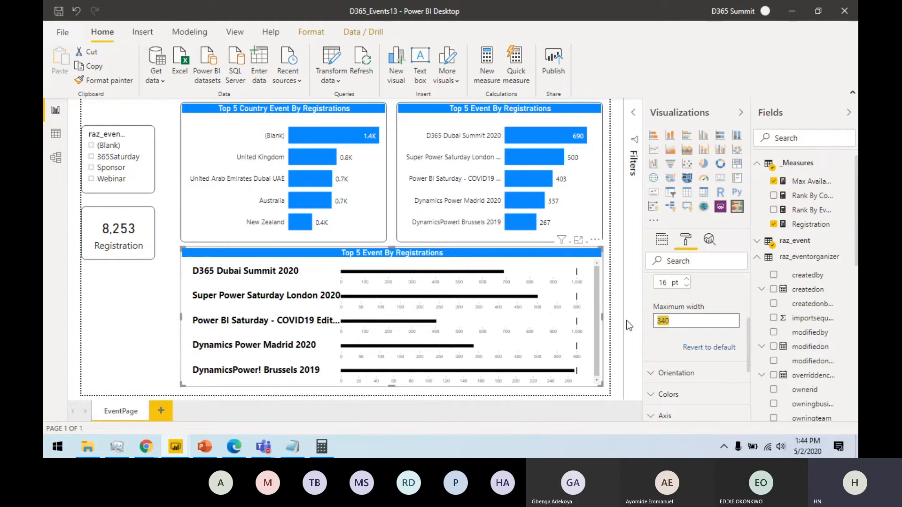
key(Return)
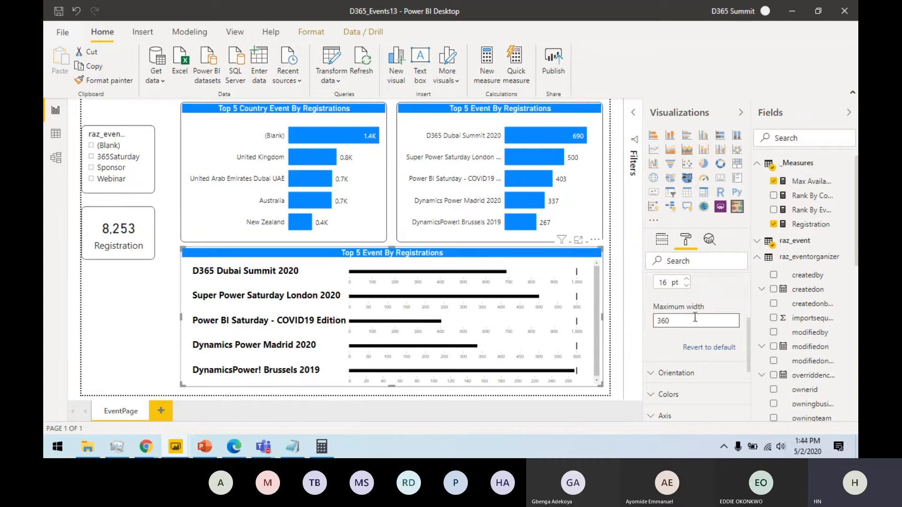
Step: Set the bullet chart's category labels to text size 14 pt and maximum width 340, and collapse their settings
click(667, 284)
scroll(695, 305, up, 2)
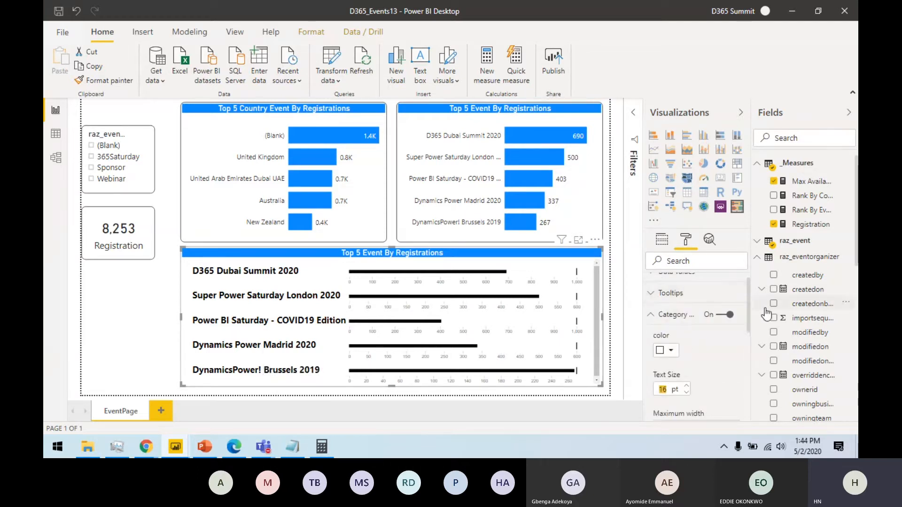
text(14)
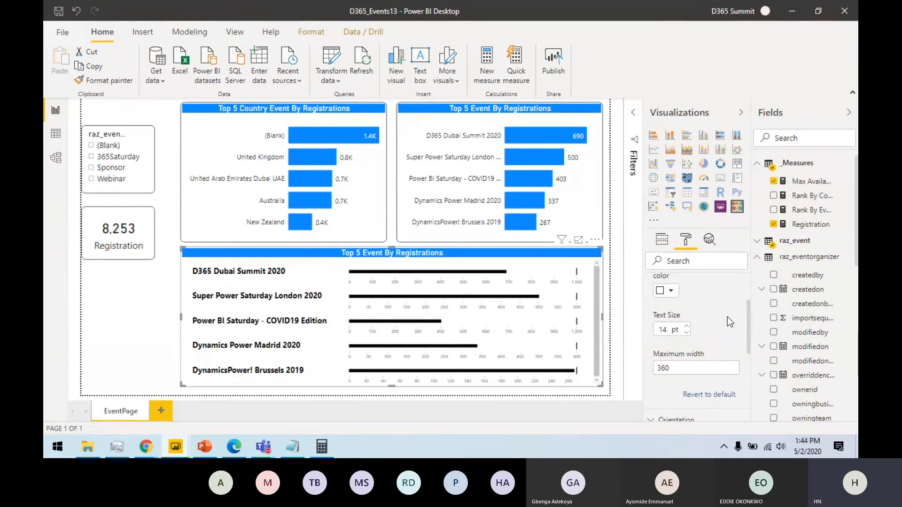
click(683, 368)
text(340)
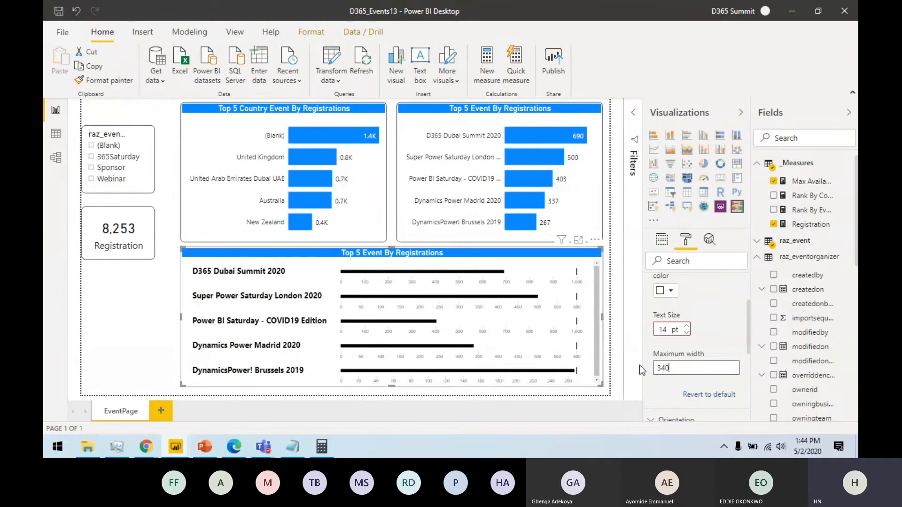
scroll(725, 314, up, 2)
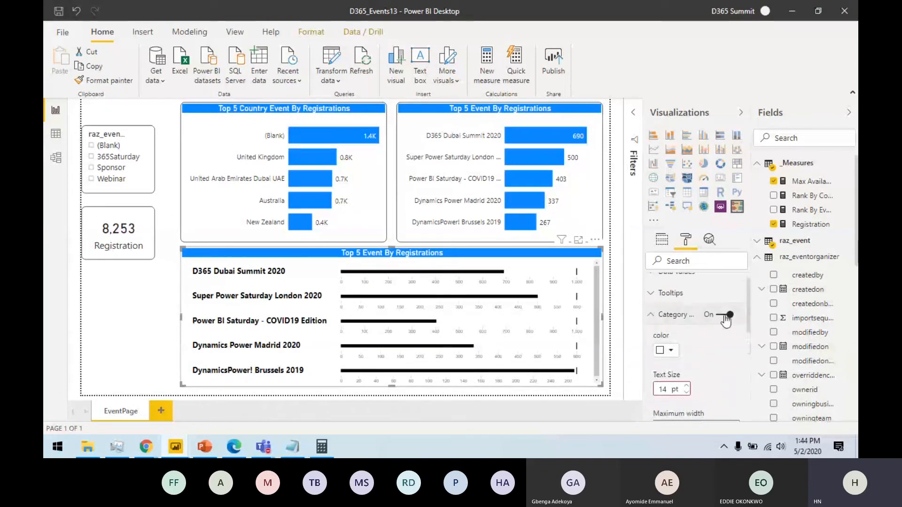
click(677, 316)
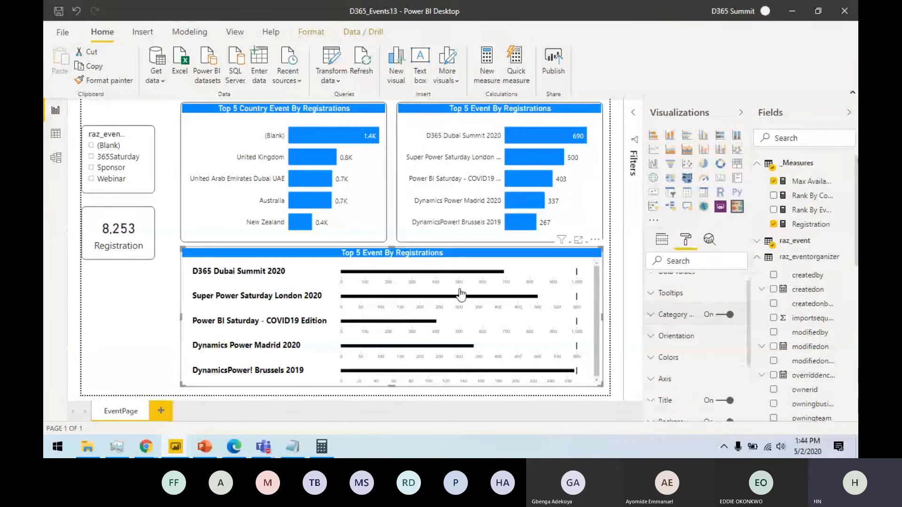
Step: Try the Horizontal Right orientation on the bullet chart and return it to Horizontal Left
click(676, 322)
click(676, 321)
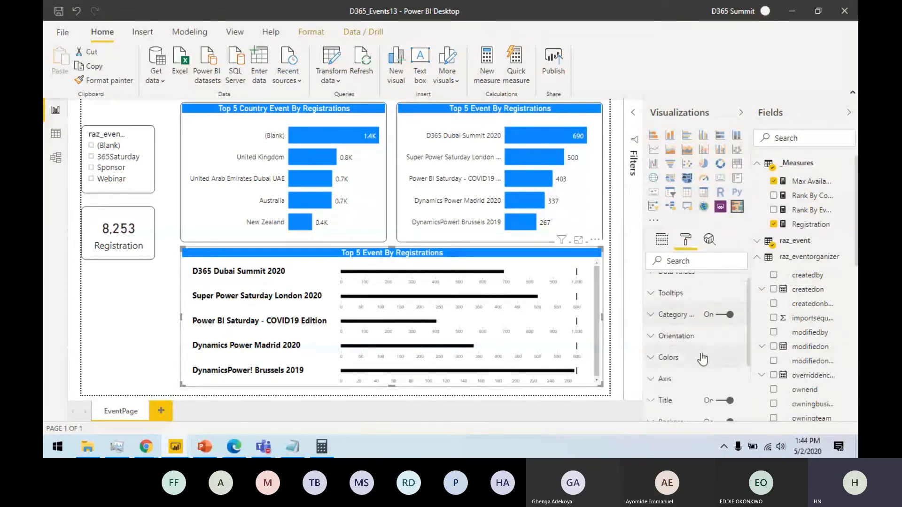
click(688, 337)
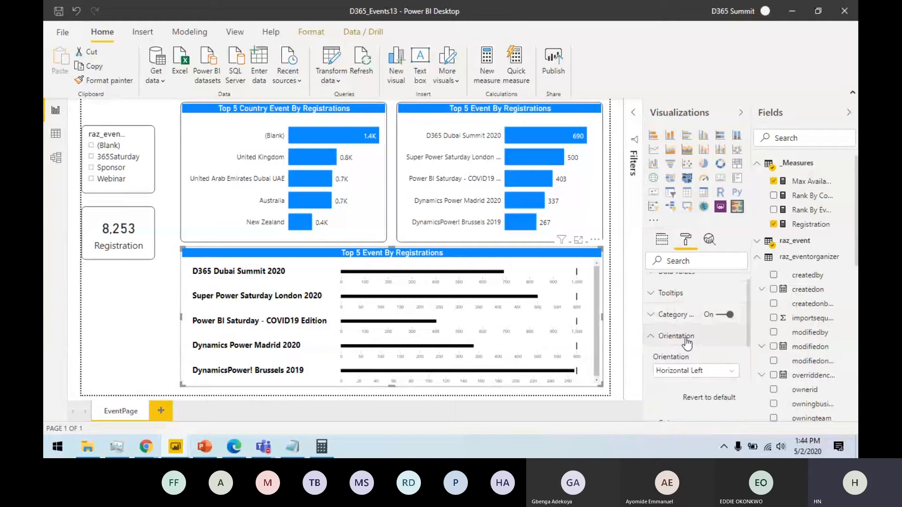
click(721, 371)
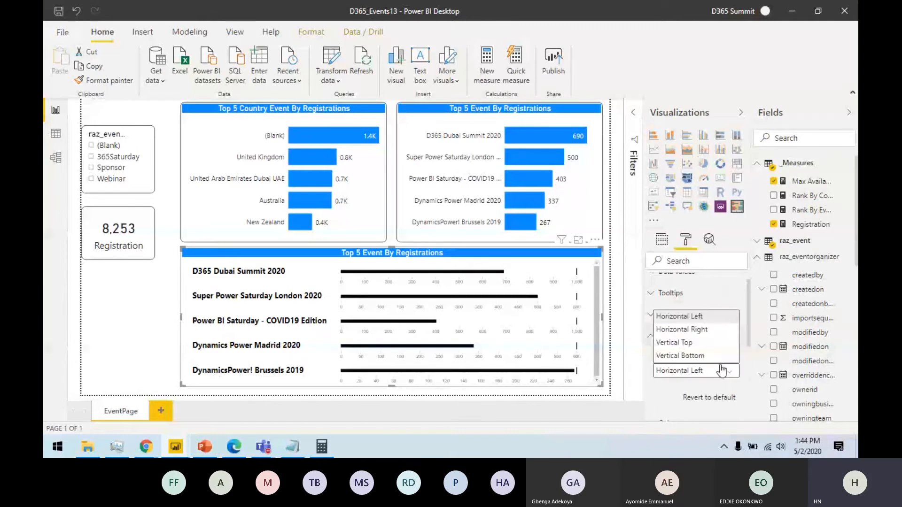
click(713, 331)
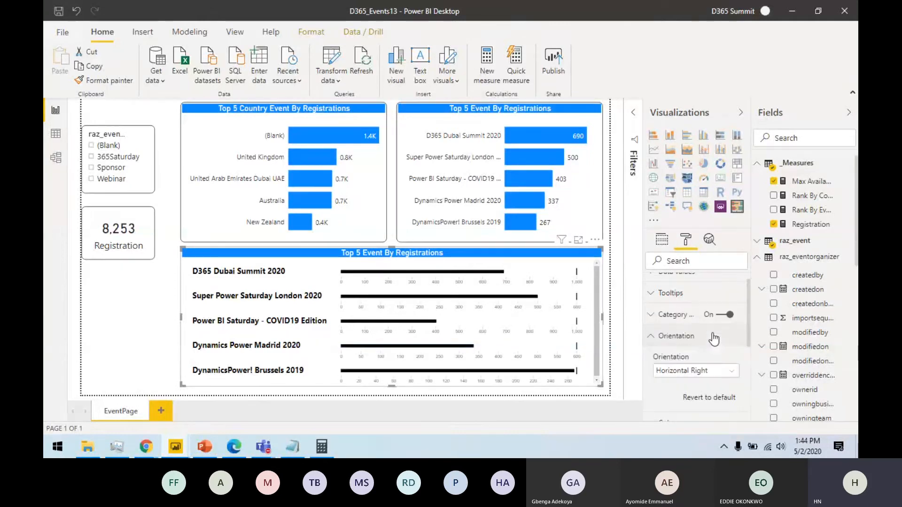
click(689, 371)
click(686, 317)
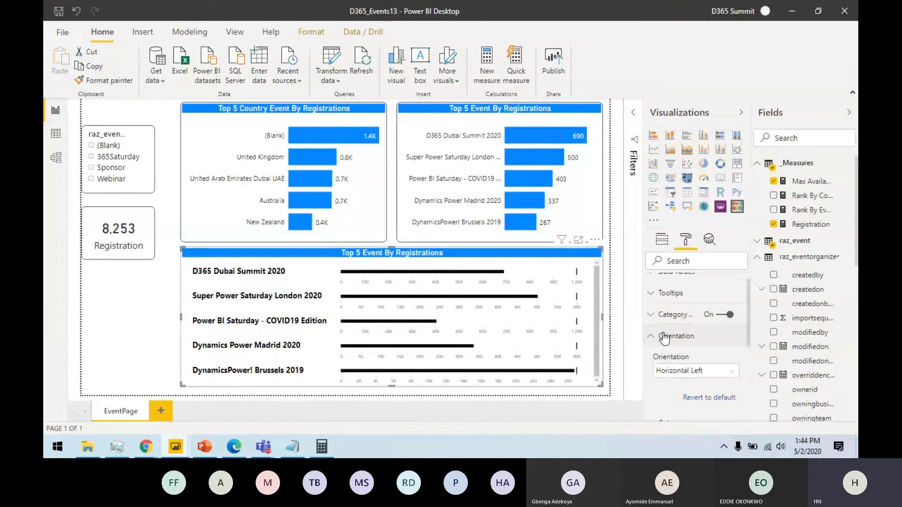
click(664, 337)
Step: Look through the bullet chart's color settings and the remaining formatting options
click(696, 358)
scroll(704, 360, down, 5)
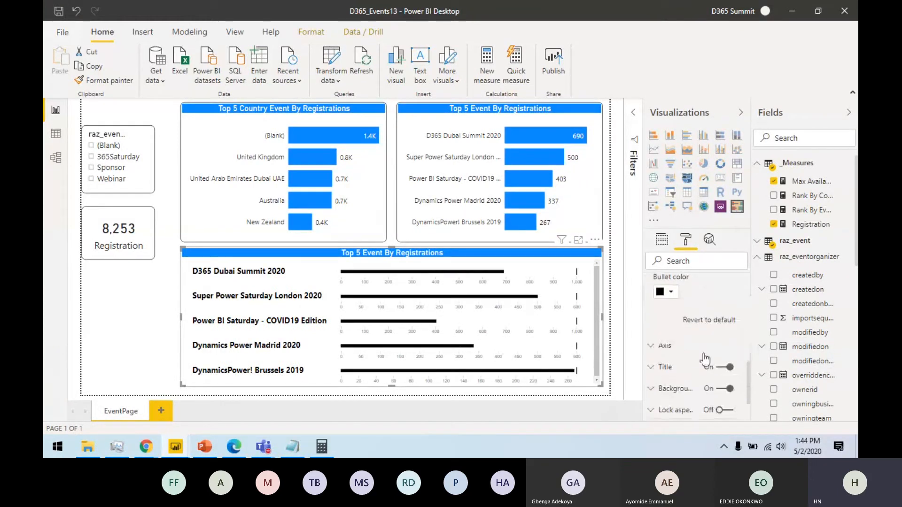
scroll(704, 376, down, 3)
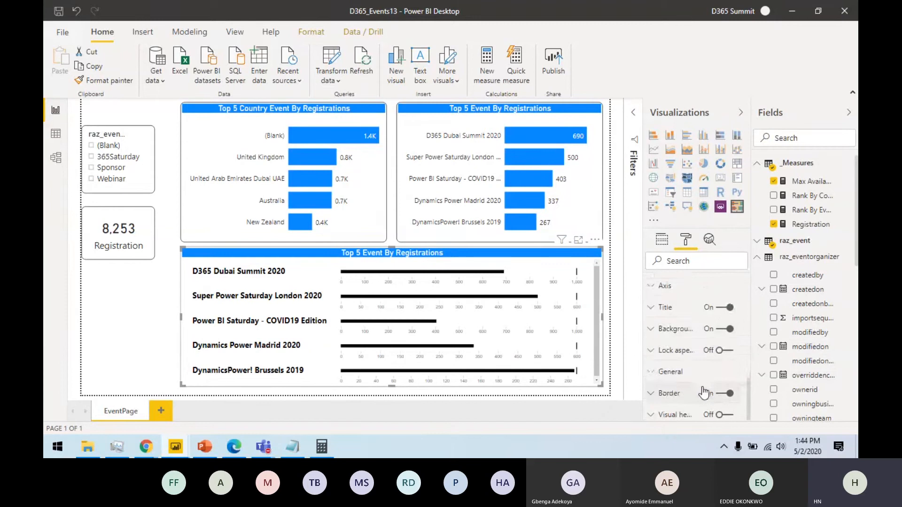
scroll(703, 390, up, 7)
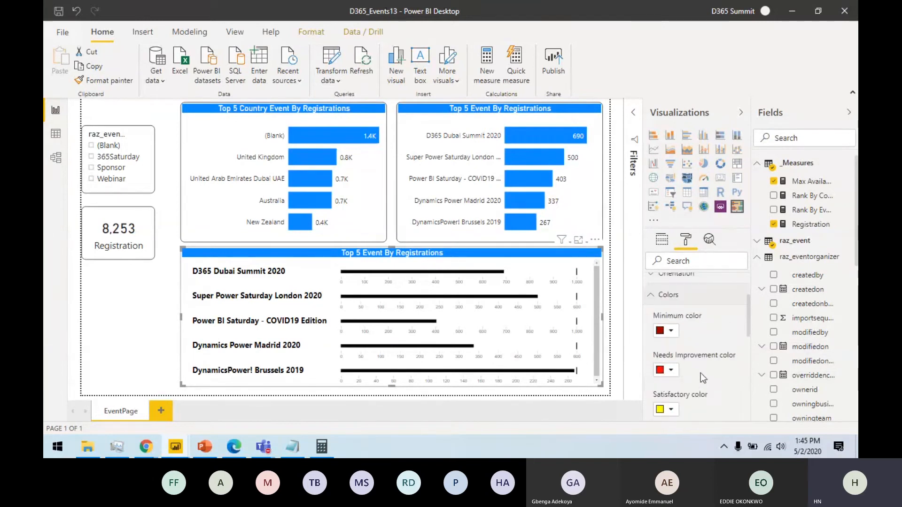
scroll(691, 359, up, 2)
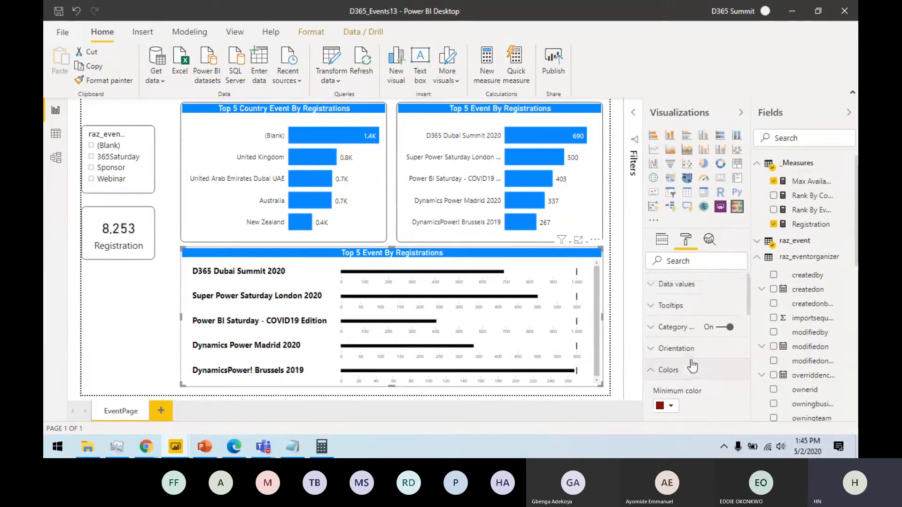
Step: Switch to the D365_Events1 report and examine the data values settings of its bullet chart
mouse_move(175, 446)
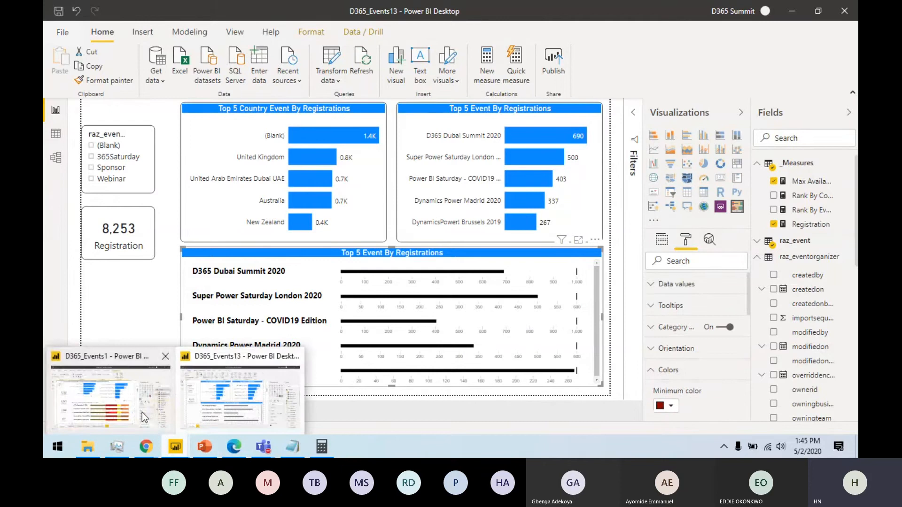
click(87, 409)
click(685, 247)
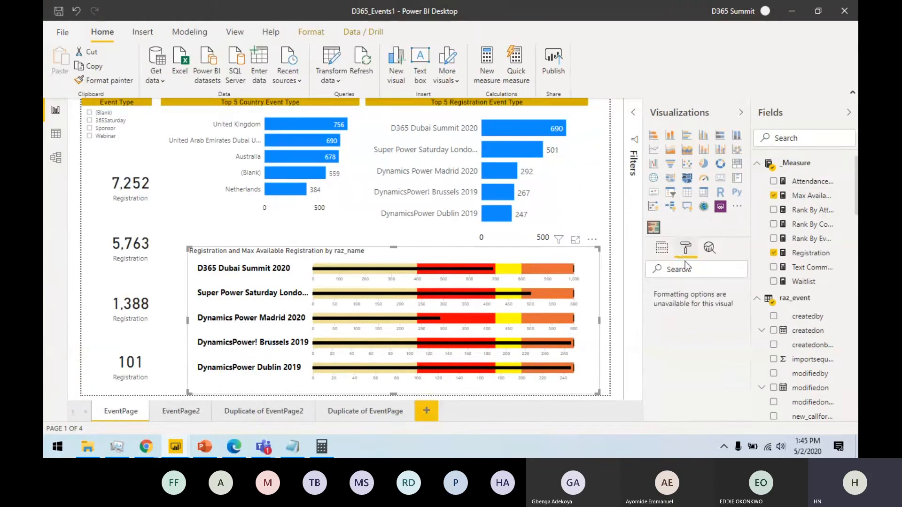
click(685, 297)
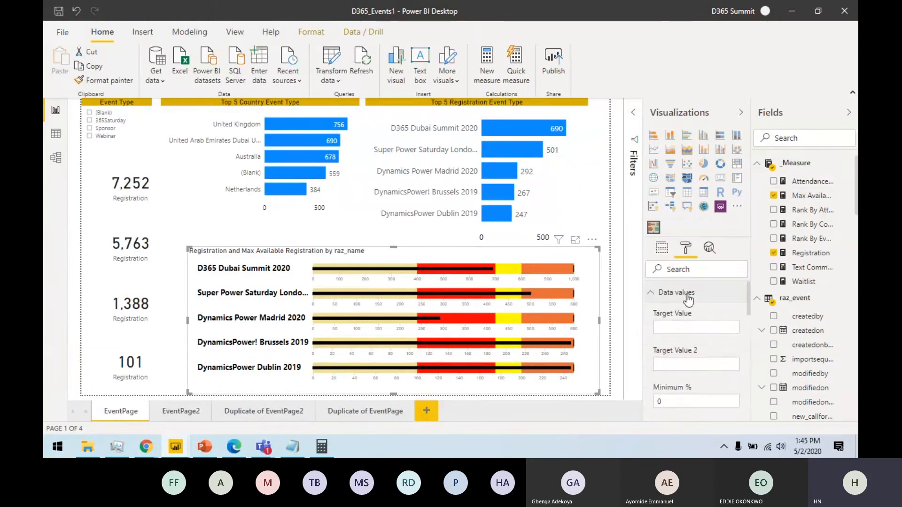
scroll(689, 301, down, 4)
scroll(690, 303, up, 3)
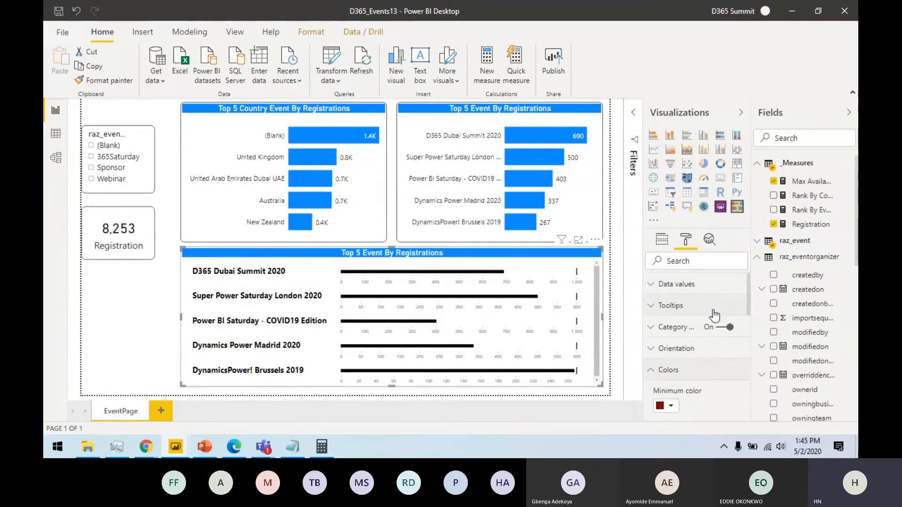
Step: In the D365_Events13 report, set the bullet chart's Maximum % data value to 102
click(667, 370)
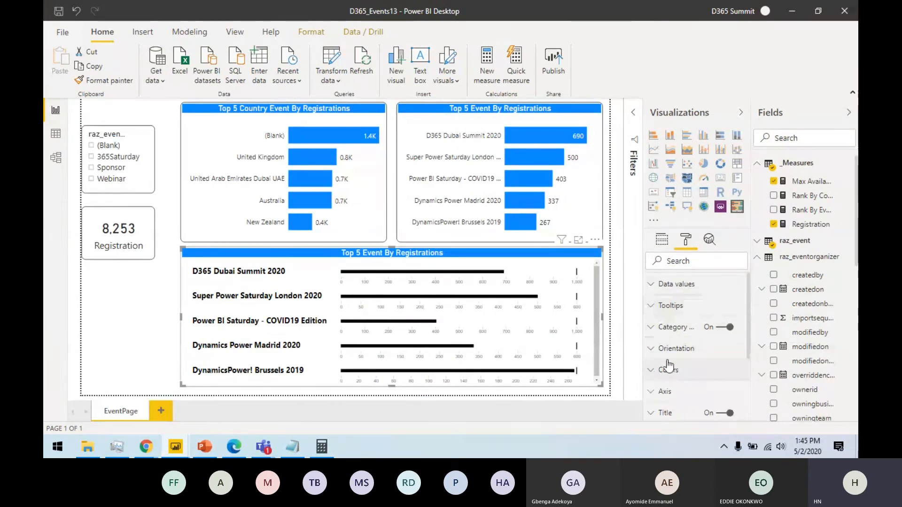
click(689, 285)
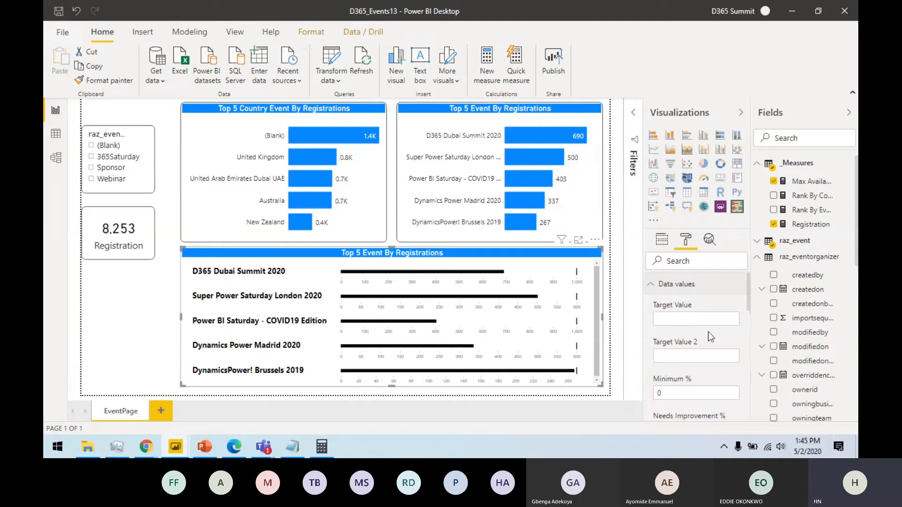
scroll(705, 337, down, 4)
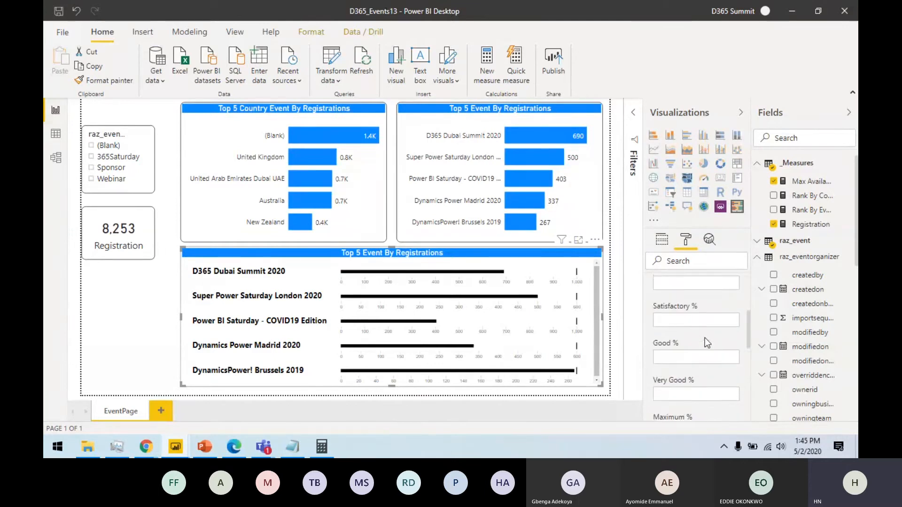
scroll(704, 337, down, 2)
click(691, 339)
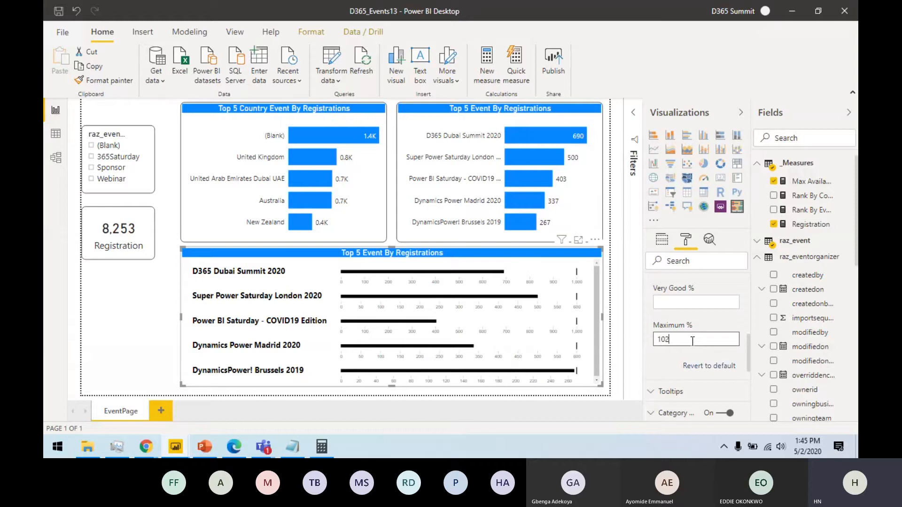
text(102)
key(Return)
Step: Try a Satisfactory % of 40 for the bullet chart
scroll(746, 343, up, 3)
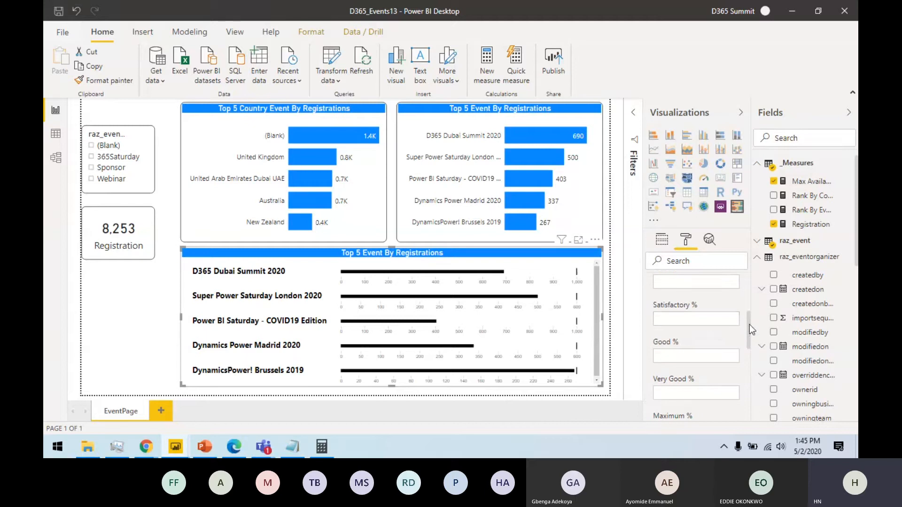
click(699, 321)
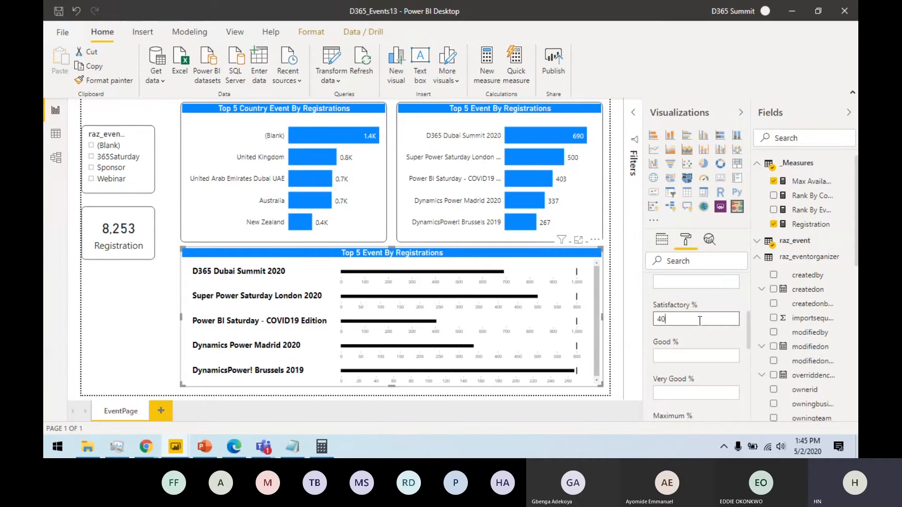
key(Return)
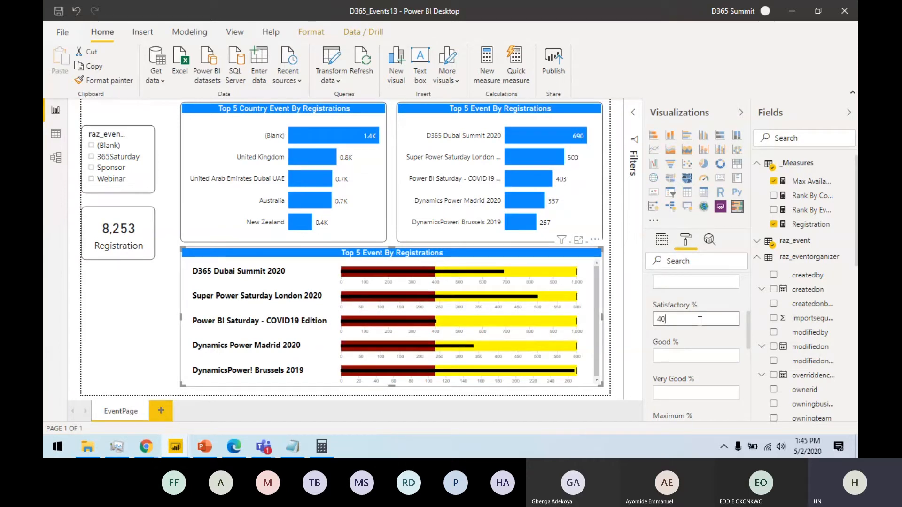
Step: Set the bullet chart's Satisfactory % to 30 and its Good % to 60
double_click(663, 319)
key(Up)
drag(686, 320, 657, 319)
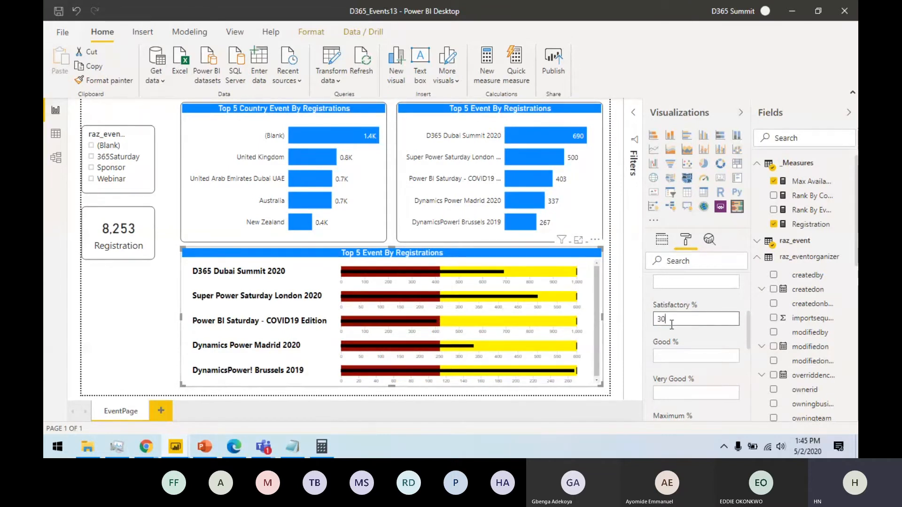
click(673, 357)
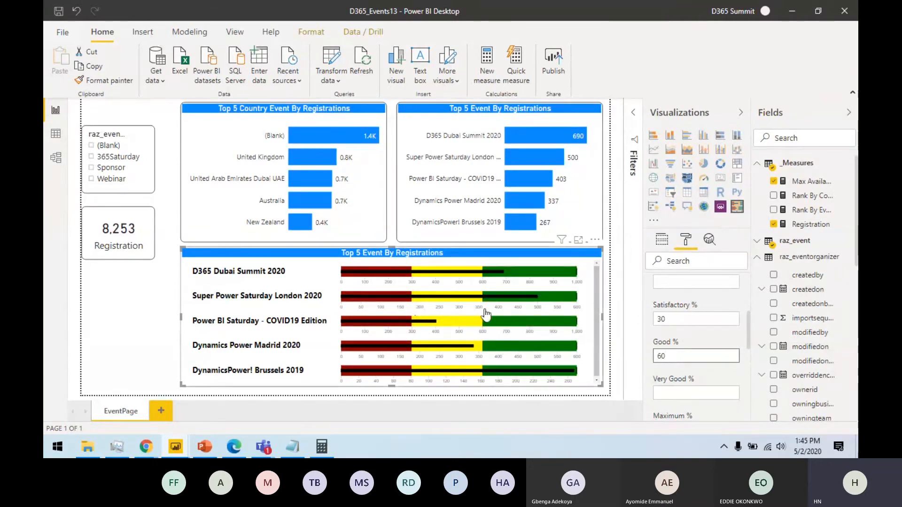
Step: Set the bullet chart's Minimum color to the light red theme tint
scroll(701, 292, up, 4)
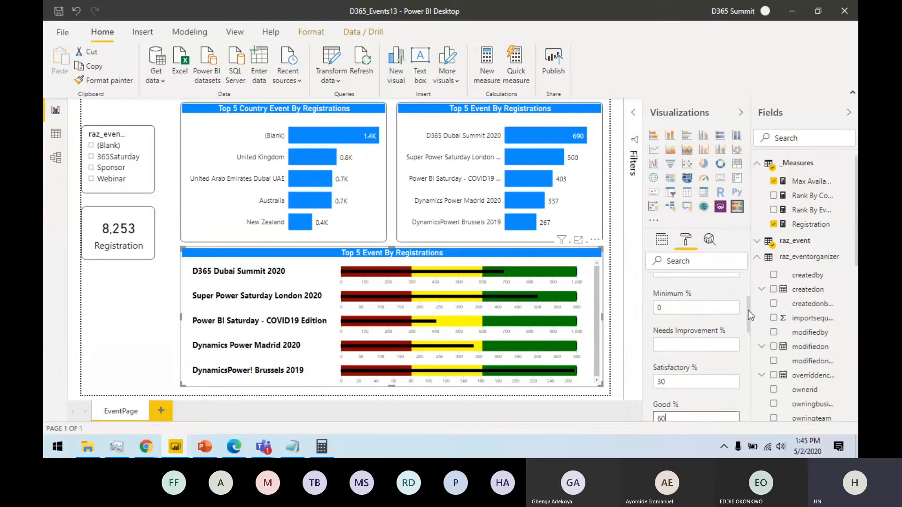
click(701, 292)
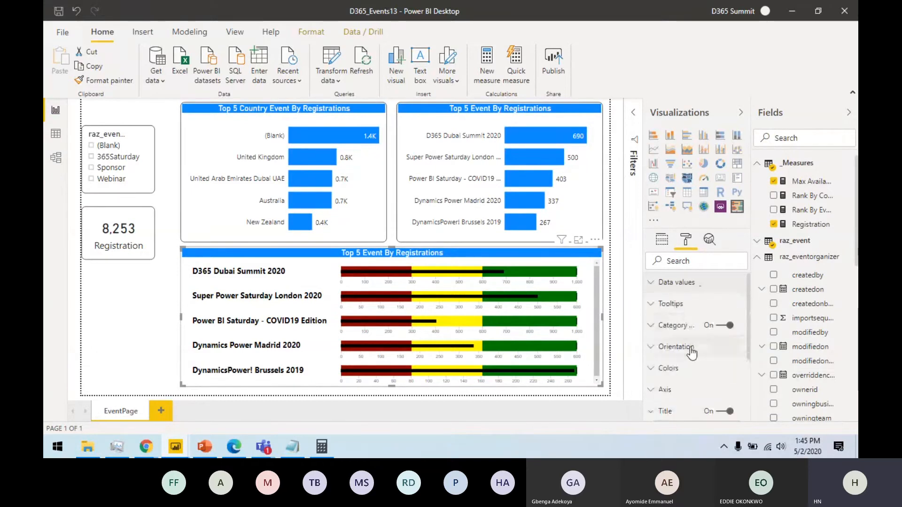
scroll(691, 345, down, 3)
scroll(692, 359, up, 2)
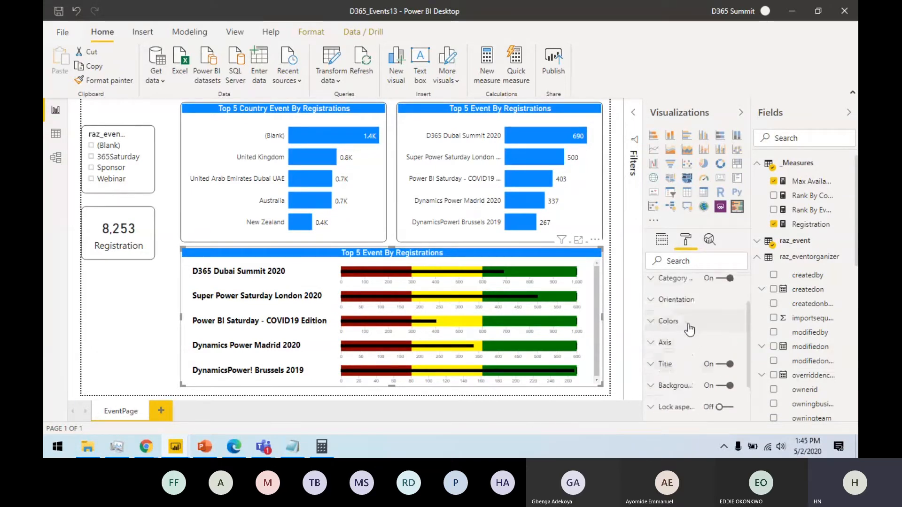
click(688, 322)
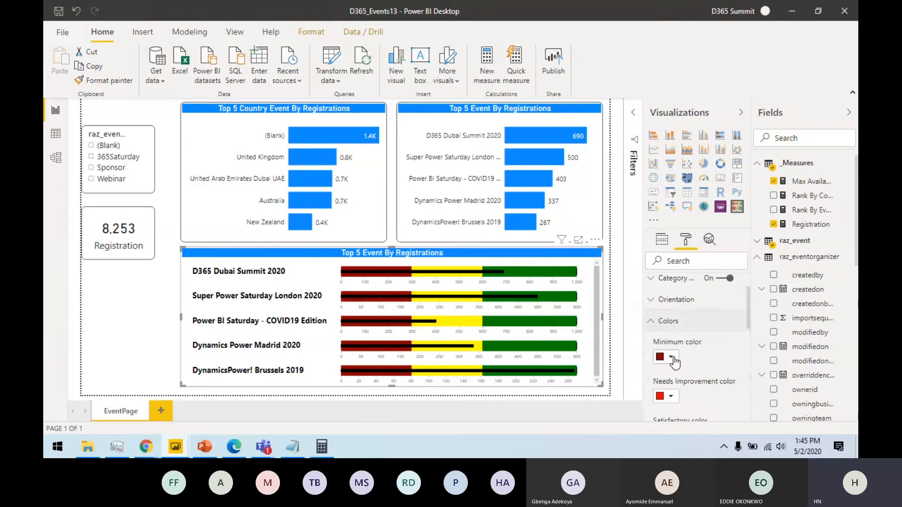
click(672, 357)
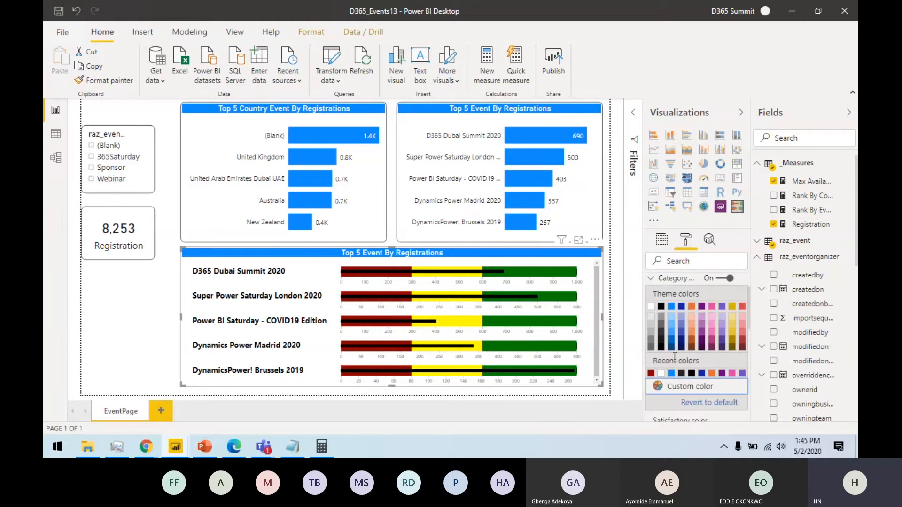
click(741, 317)
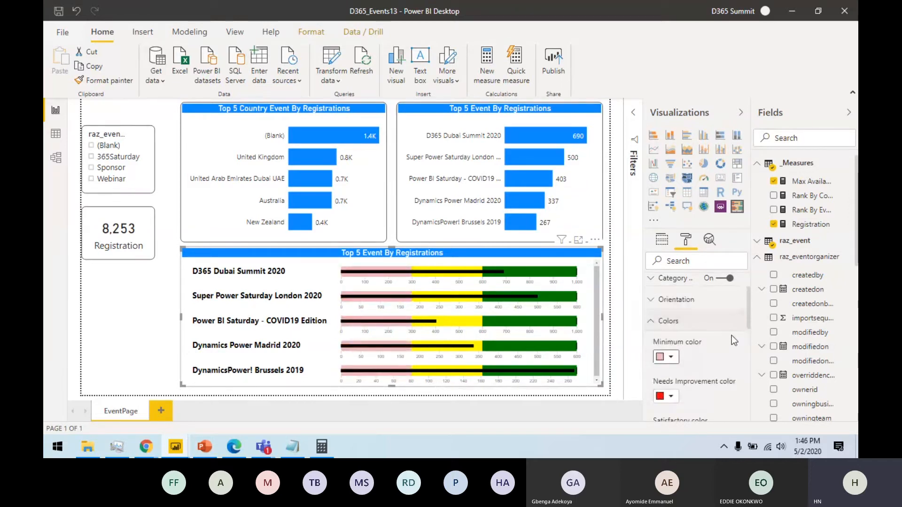
Step: Set the bullet chart's Satisfactory color to the gold theme color
scroll(730, 350, down, 2)
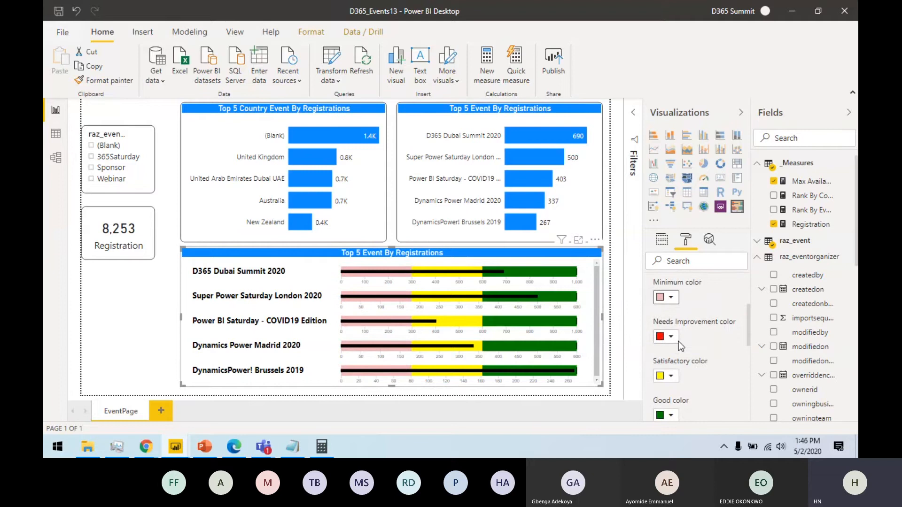
click(671, 376)
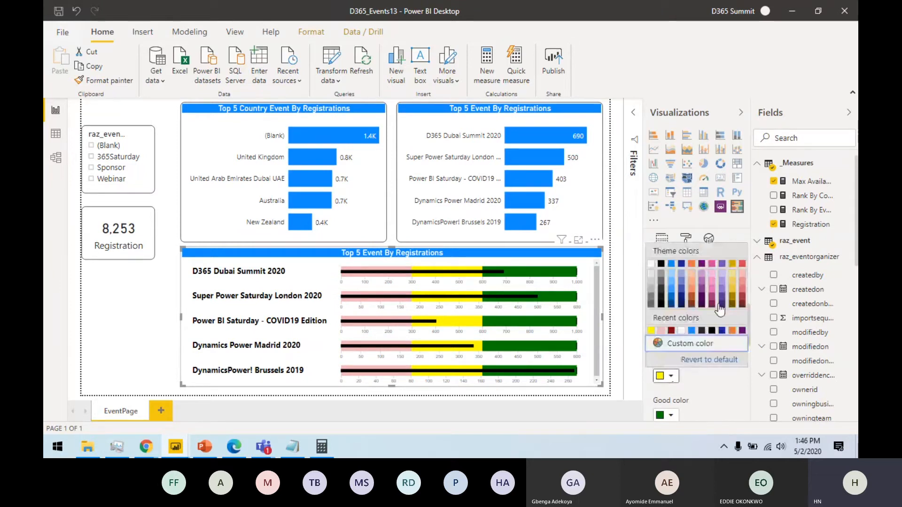
click(732, 266)
Step: Set the bullet chart's Good color and Very Good color to the purple theme color
scroll(709, 379, down, 2)
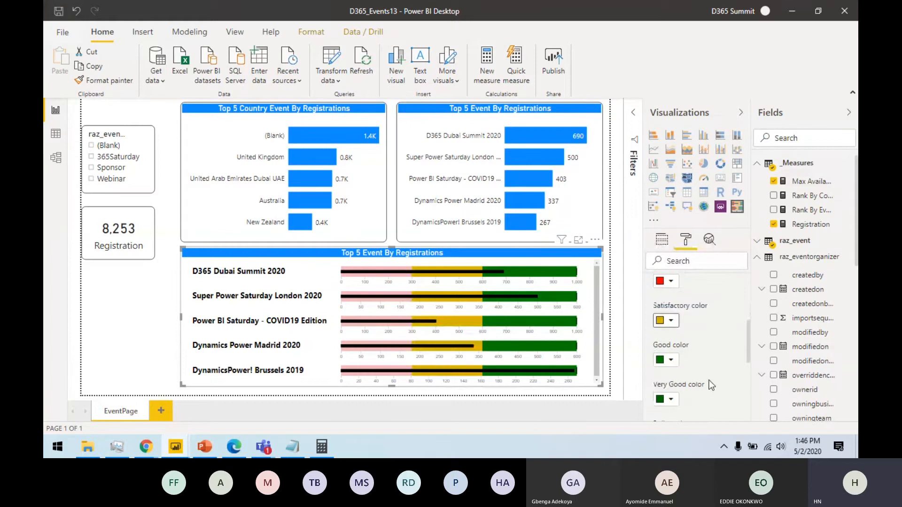
click(672, 357)
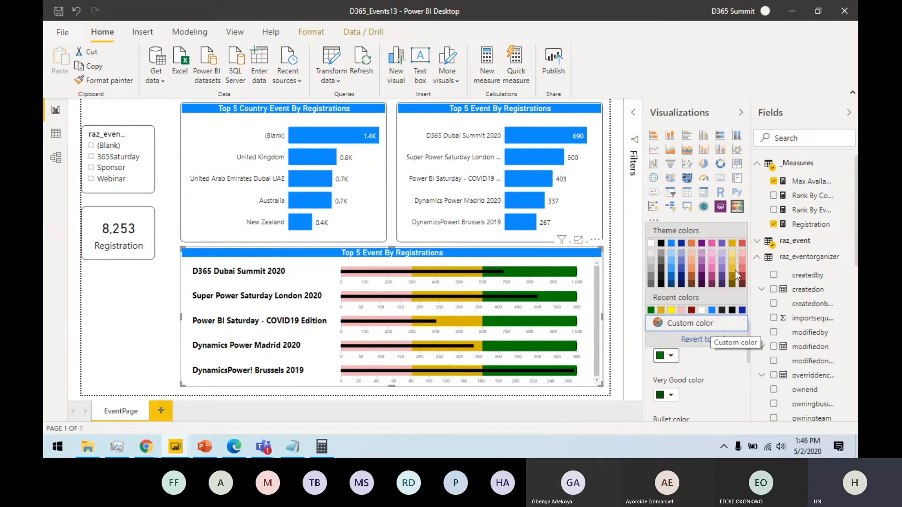
click(722, 244)
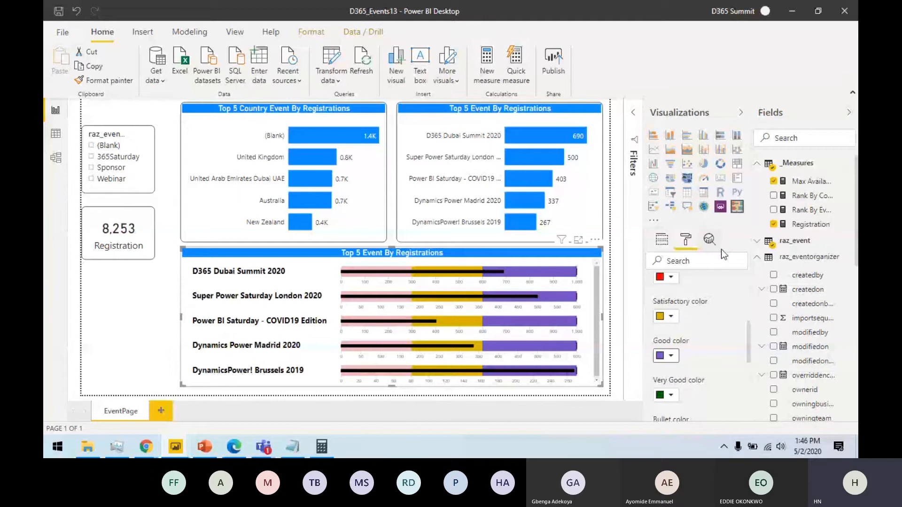
click(671, 396)
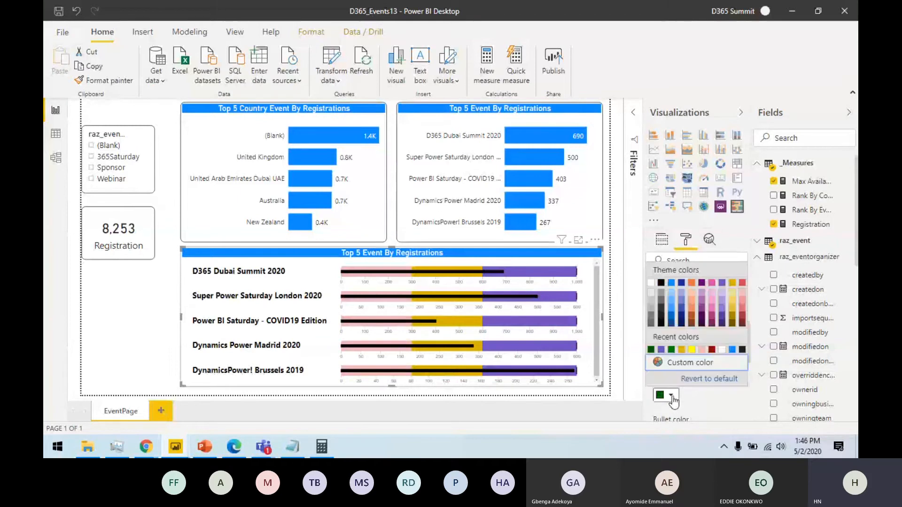
click(723, 283)
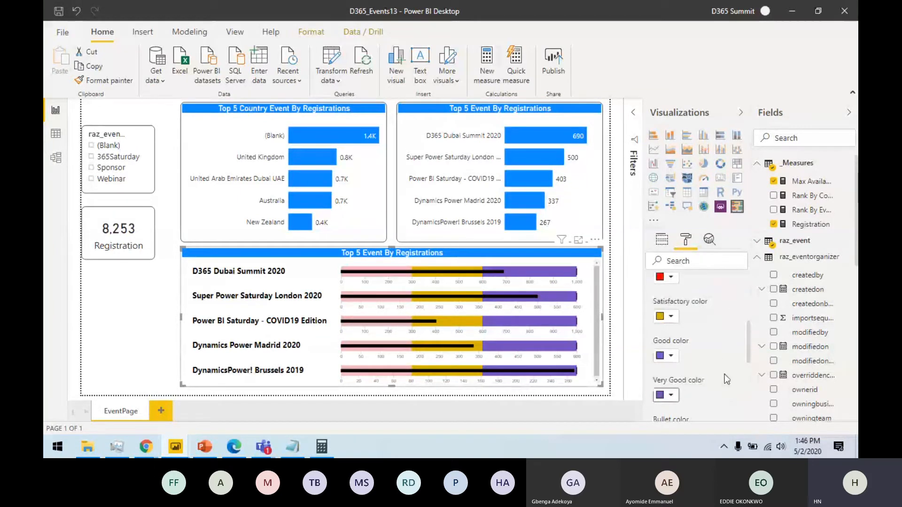
Step: Try blue and white as the bullet chart's Bullet color and return it to black
scroll(725, 373, down, 2)
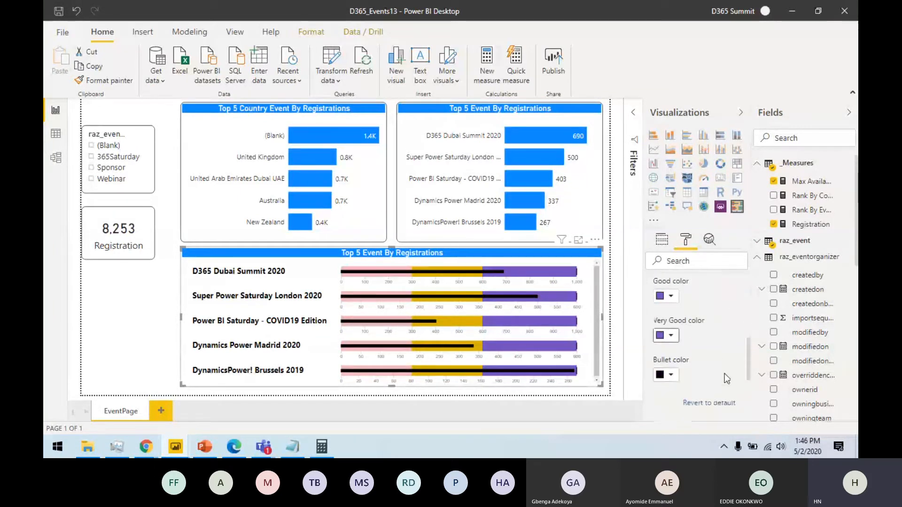
click(672, 378)
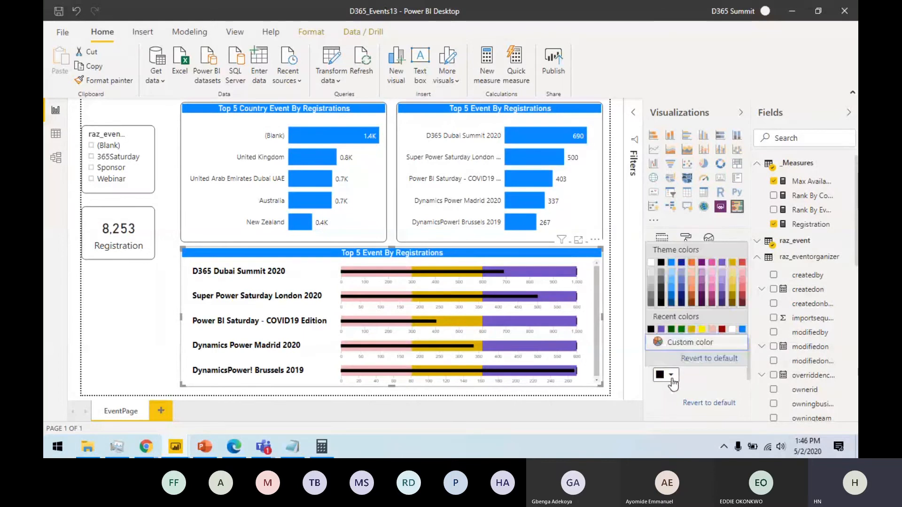
click(672, 264)
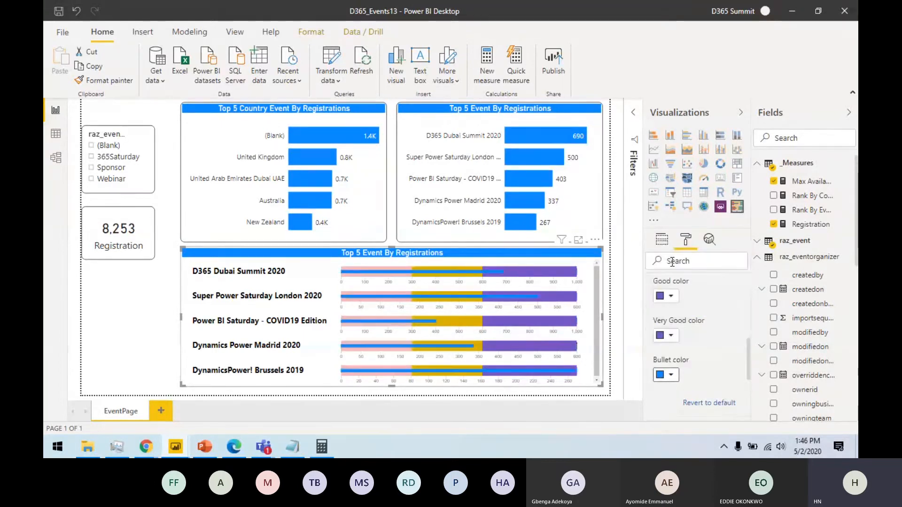
click(671, 376)
click(652, 262)
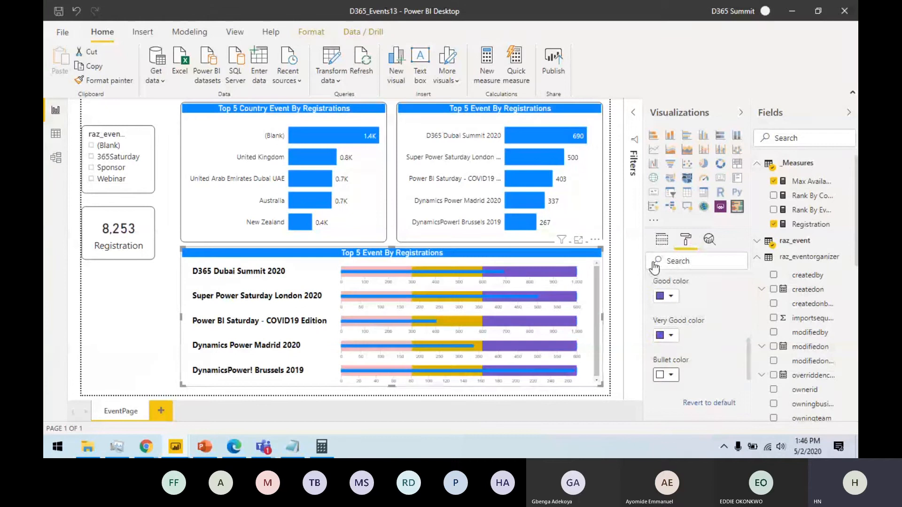
click(663, 371)
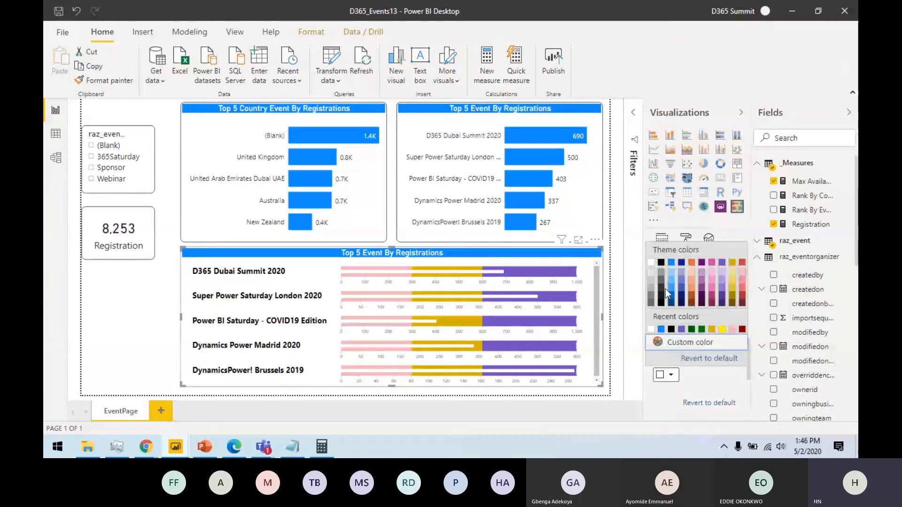
click(663, 263)
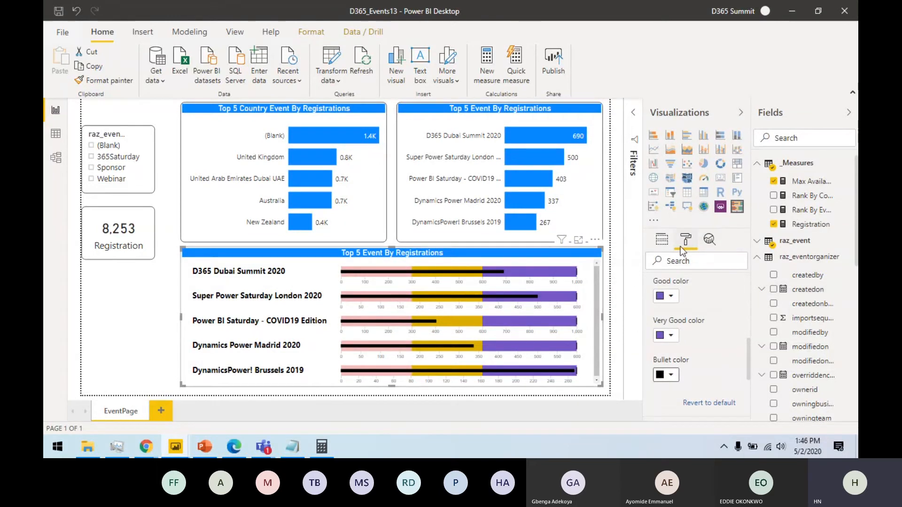
Step: Switch to the Microsoft Teams meeting, read the latest chat question and return to the D365_Events13 report
mouse_move(263, 446)
click(197, 381)
click(531, 340)
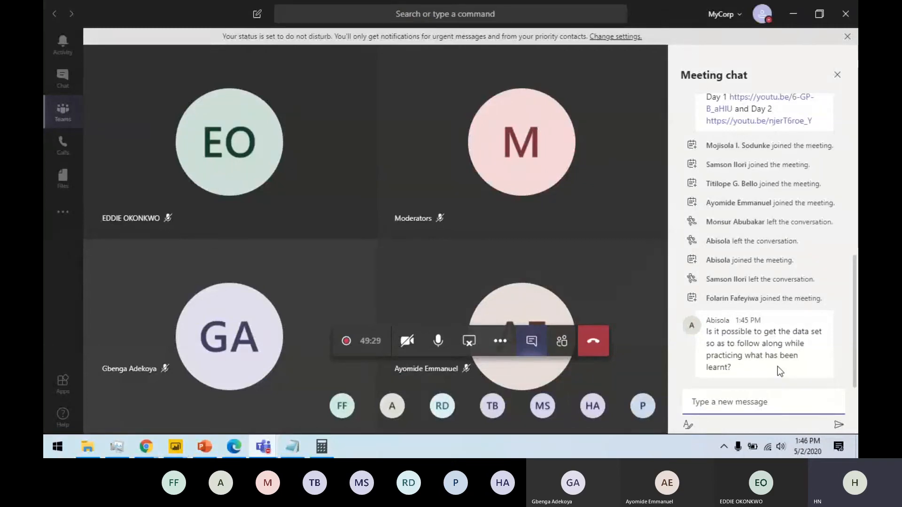
click(791, 16)
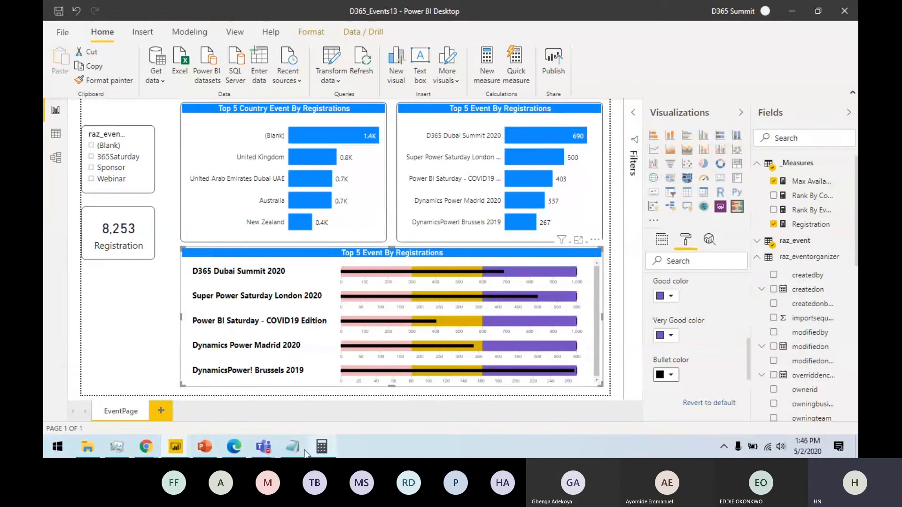
Step: Switch to the D365_Events1 report to examine its bullet chart and return to the D365_Events13 report
mouse_move(175, 447)
click(160, 413)
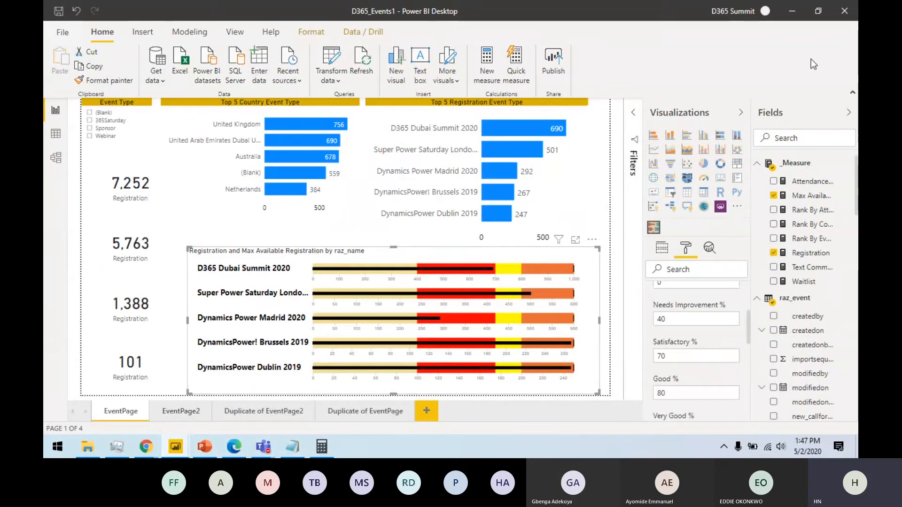
click(788, 15)
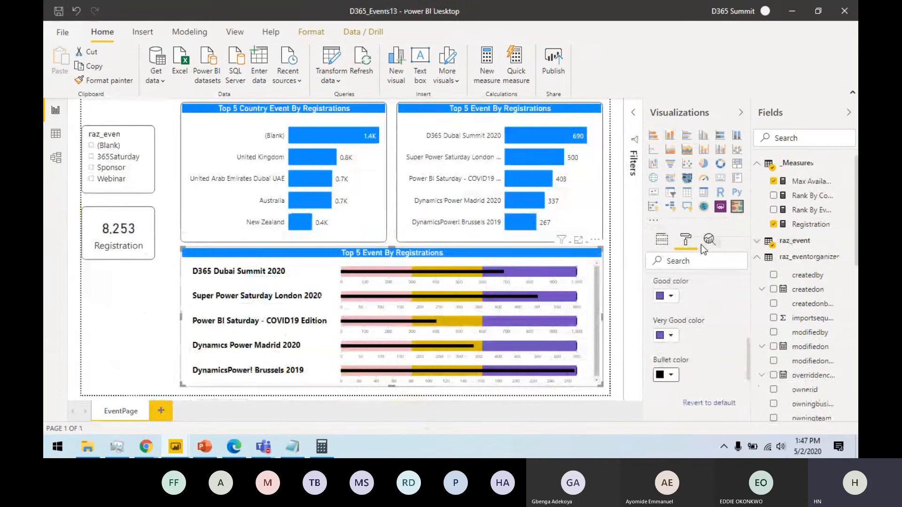
Step: Change the bullet chart's title text to "Top 5 Event By Registrations Vs Max. Available Registrations" and deselect the chart
click(661, 240)
click(686, 239)
scroll(704, 310, down, 1)
scroll(703, 310, down, 2)
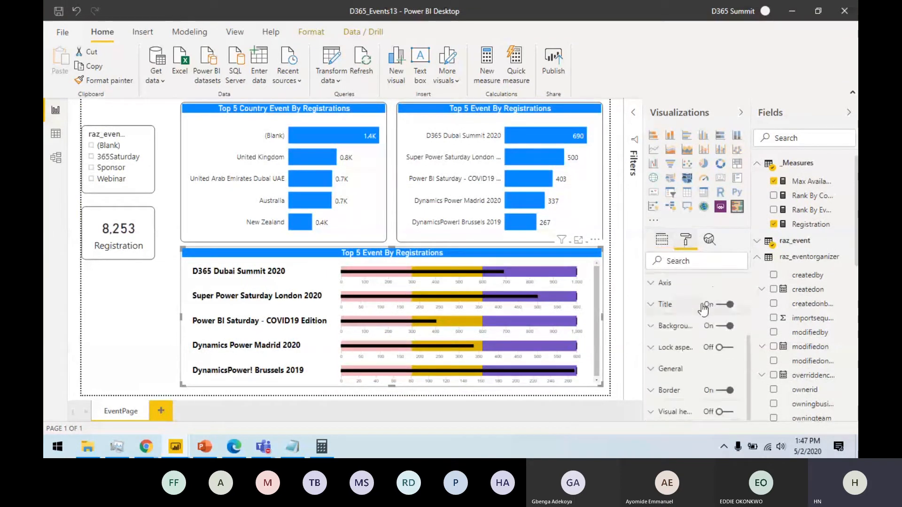
click(665, 303)
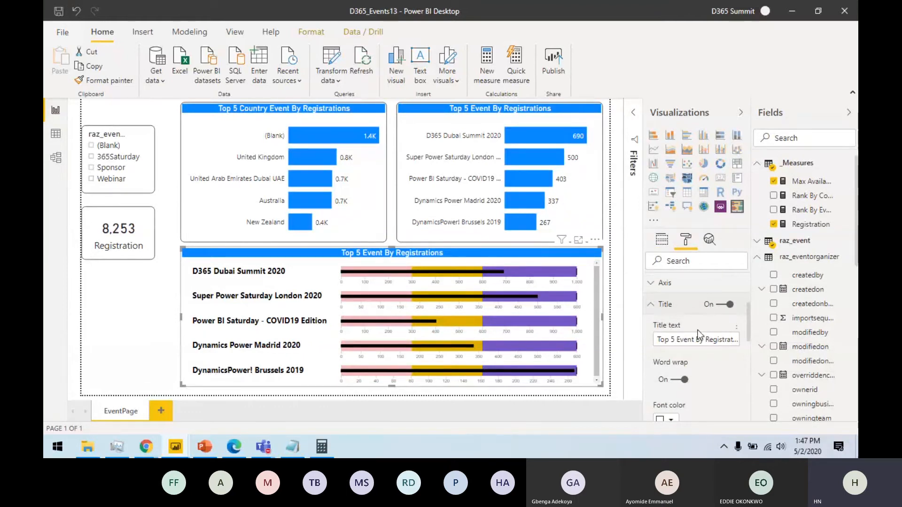
drag(706, 340, 616, 340)
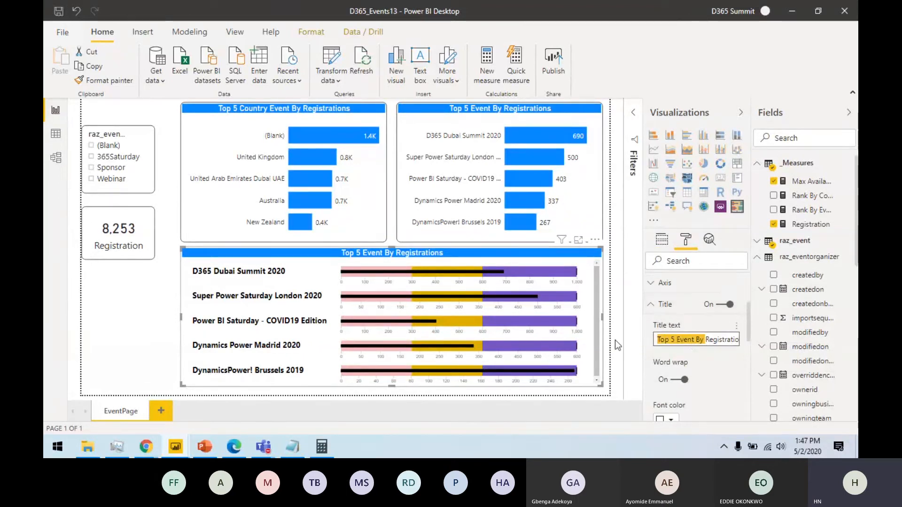
click(695, 341)
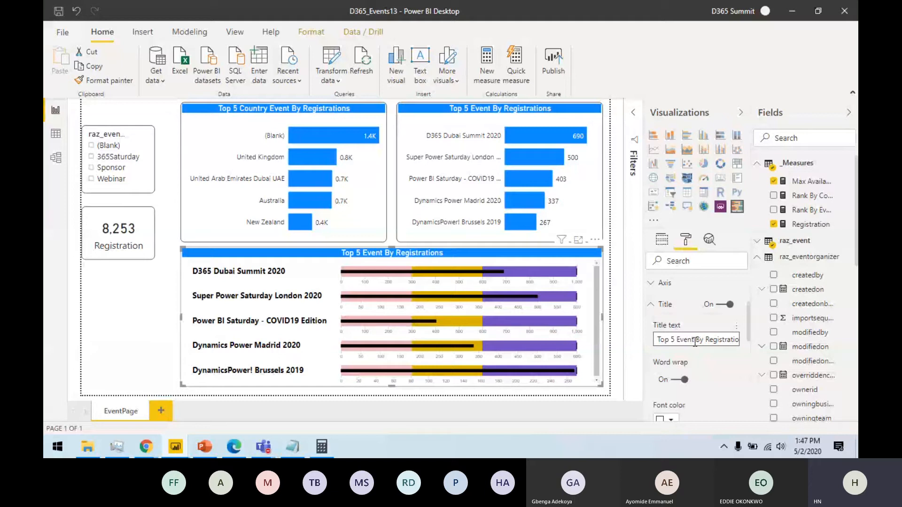
key(Right)
key(Right)
key(Right)
key(Right)
key(Right)
key(Right)
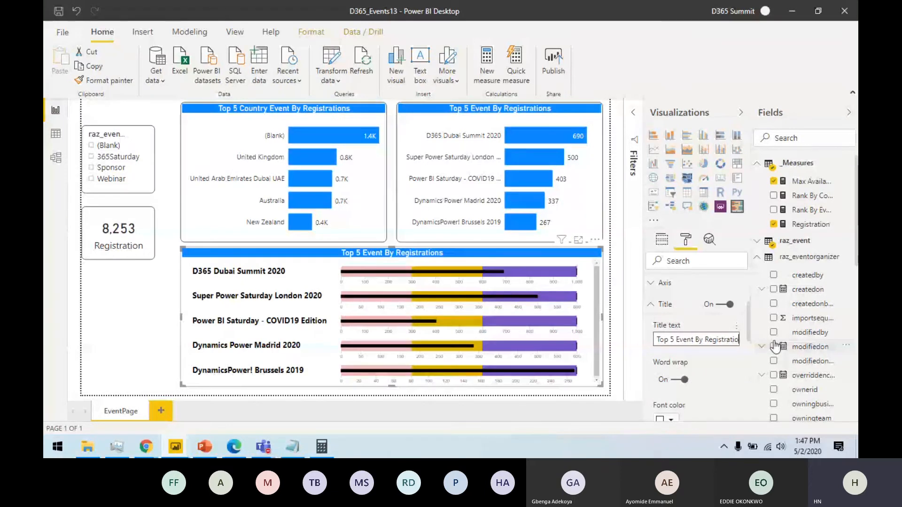
key(Right)
text(Vs Max)
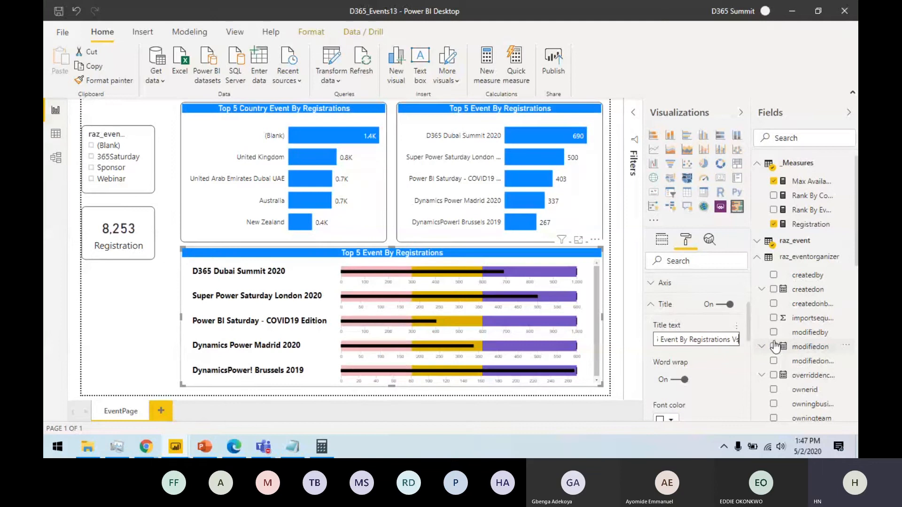
text(.)
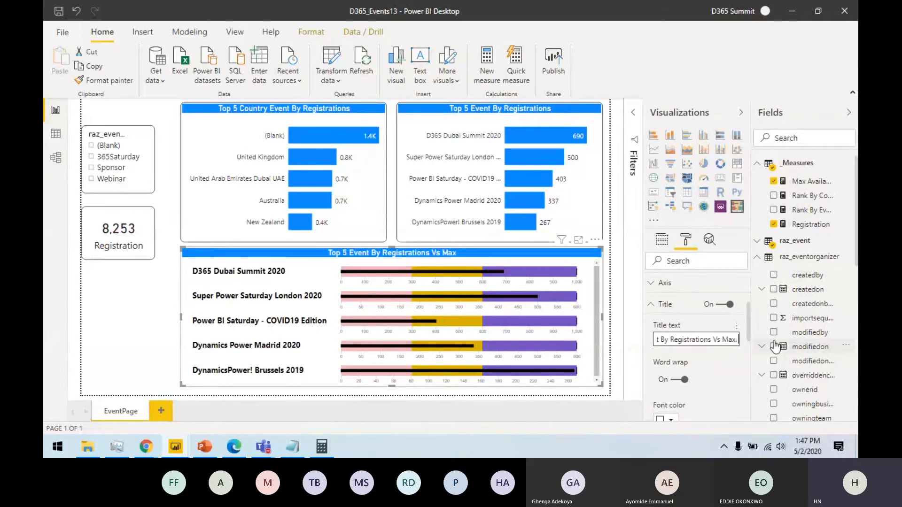
text( Available R)
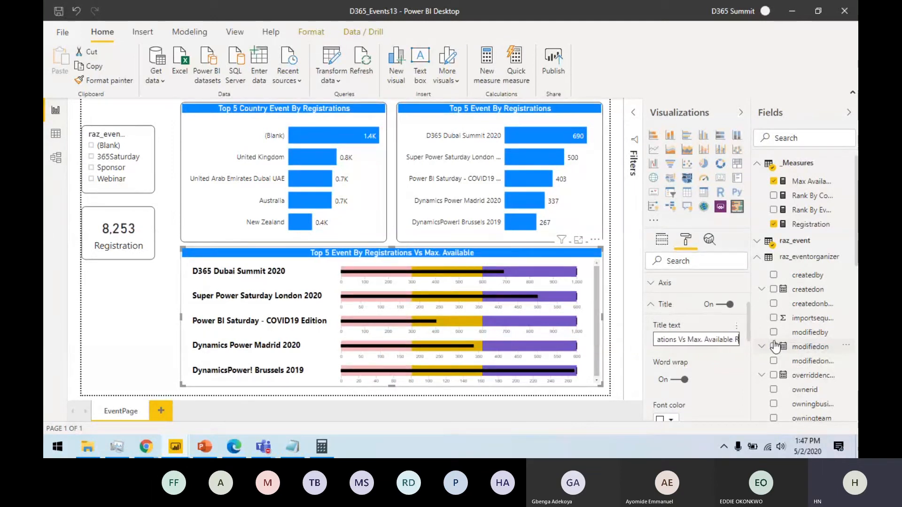
text(egistrat)
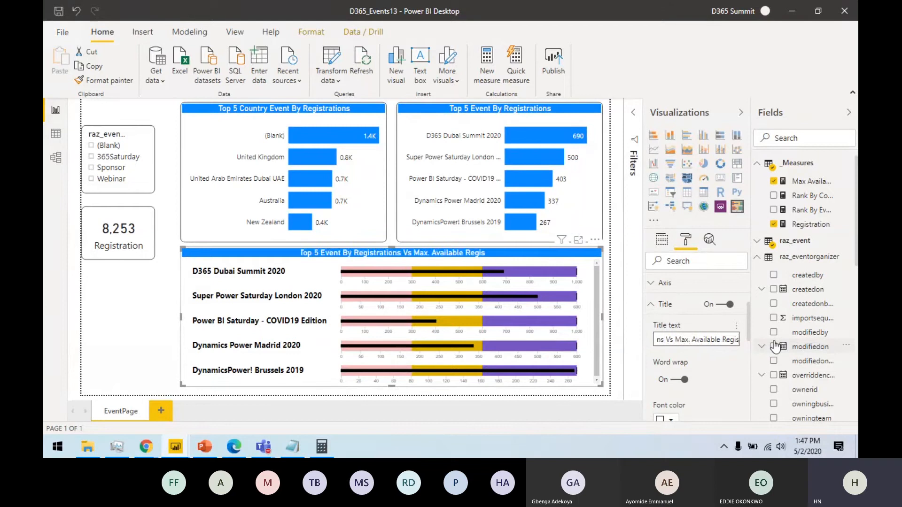
text(ion)
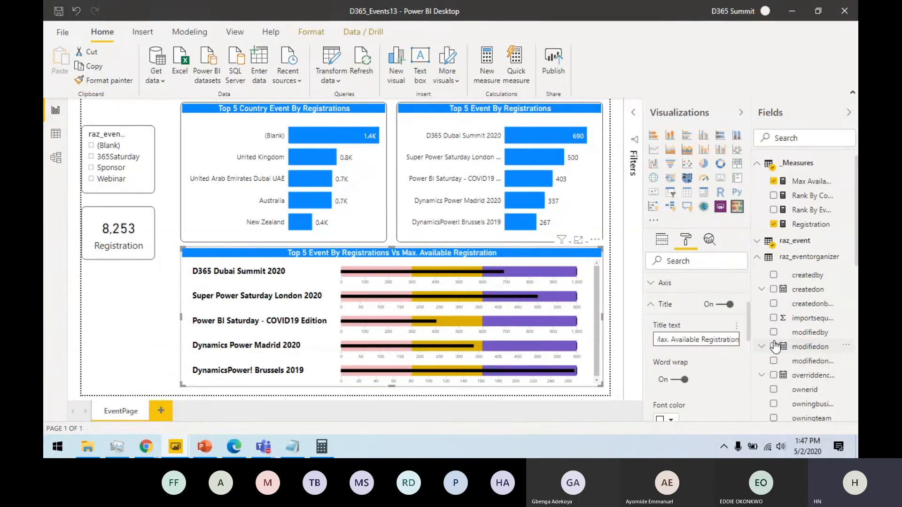
text(s)
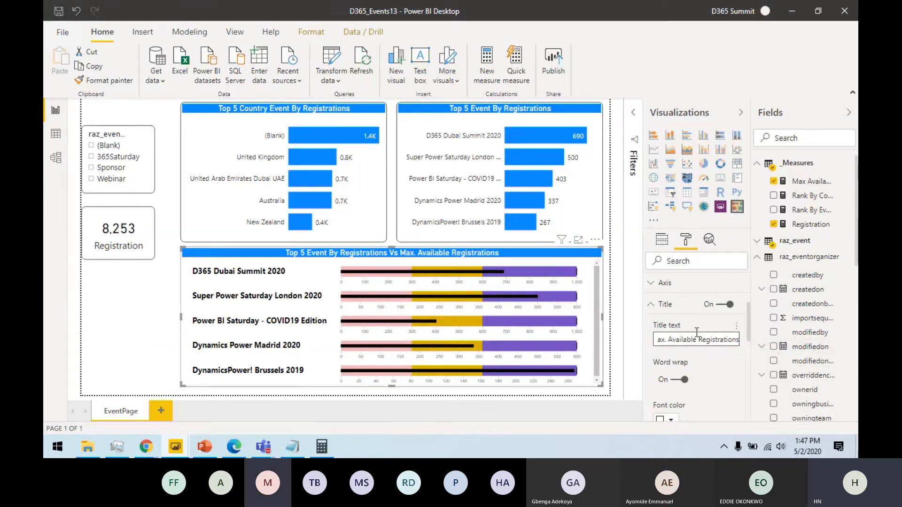
click(160, 312)
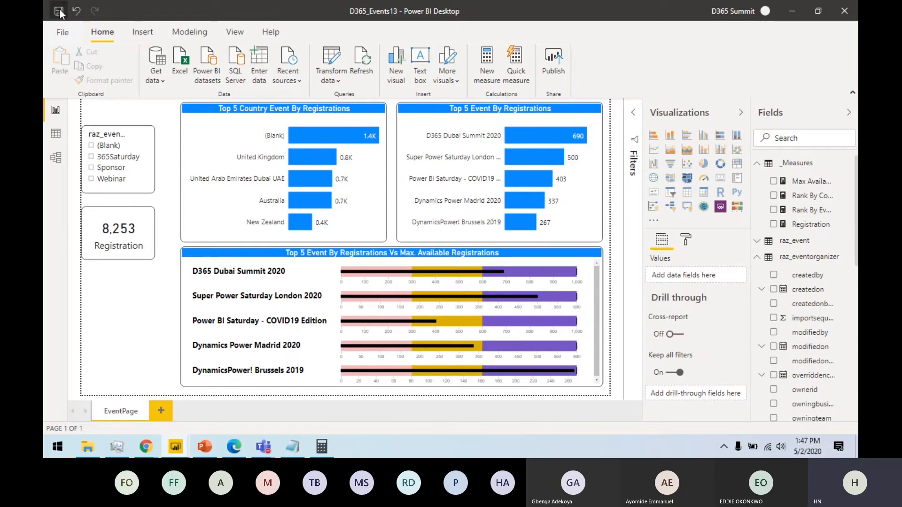
Step: Move the event type slicer by setting its X Position and Y Position to 10
click(109, 187)
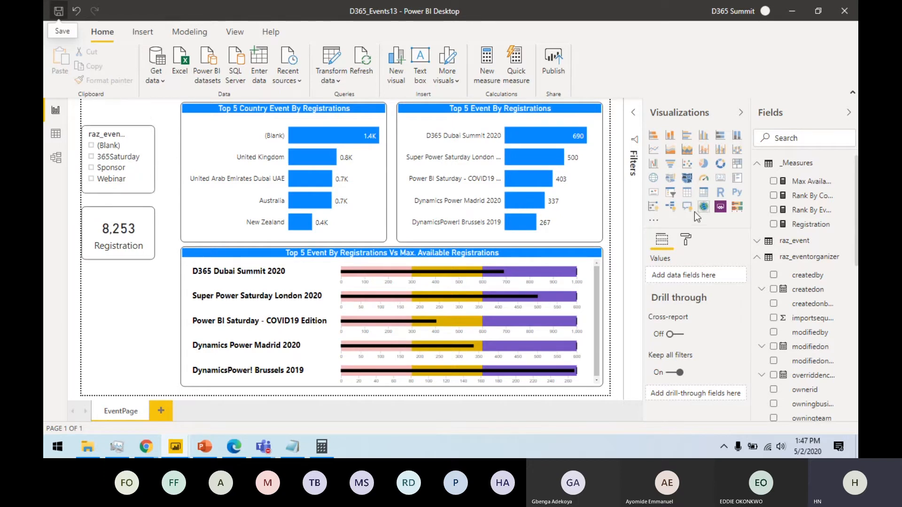
click(138, 194)
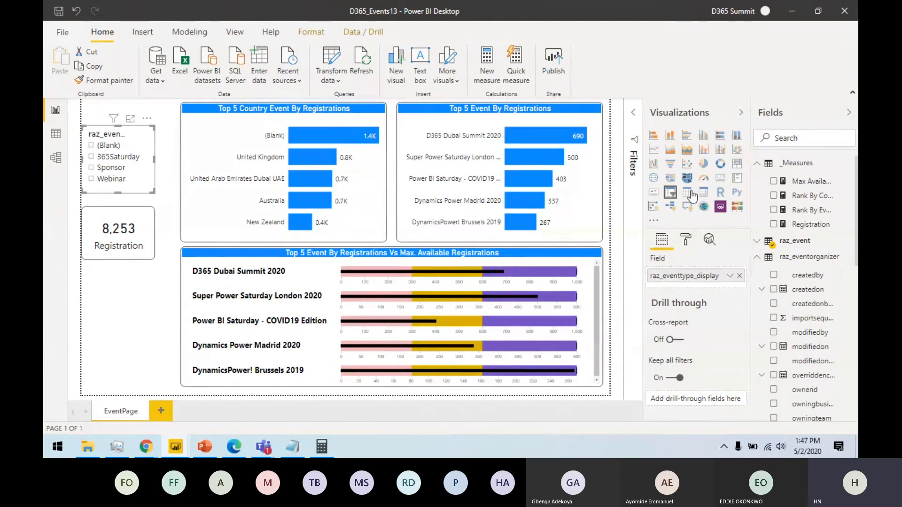
click(686, 242)
click(693, 288)
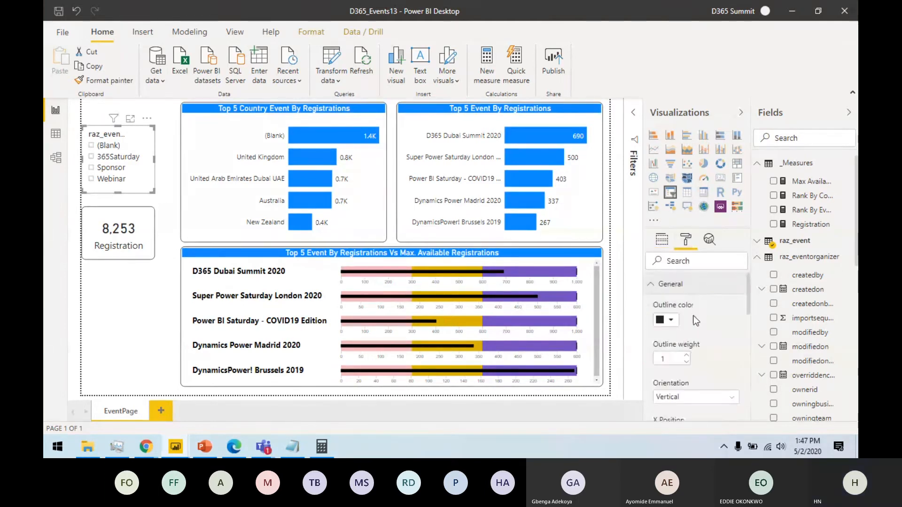
scroll(692, 373, down, 3)
scroll(691, 373, up, 2)
click(685, 375)
text(10)
key(Tab)
text(10)
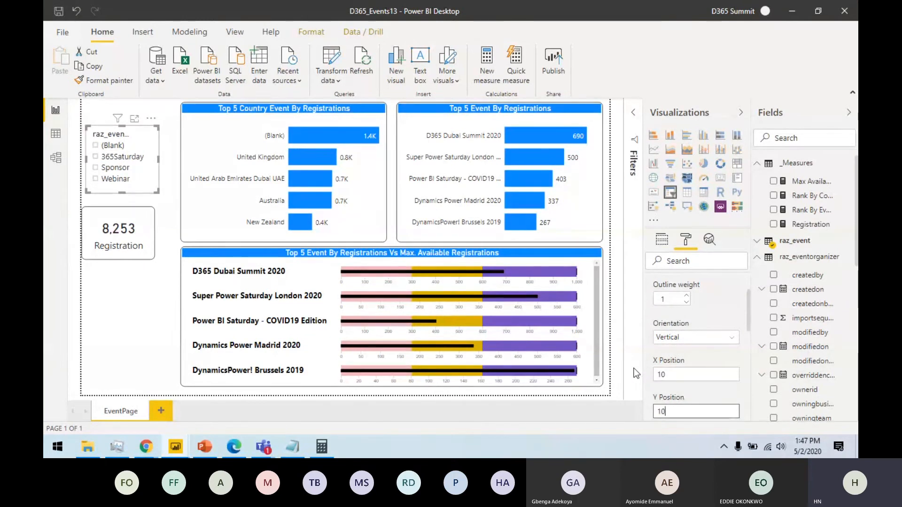
scroll(707, 358, down, 2)
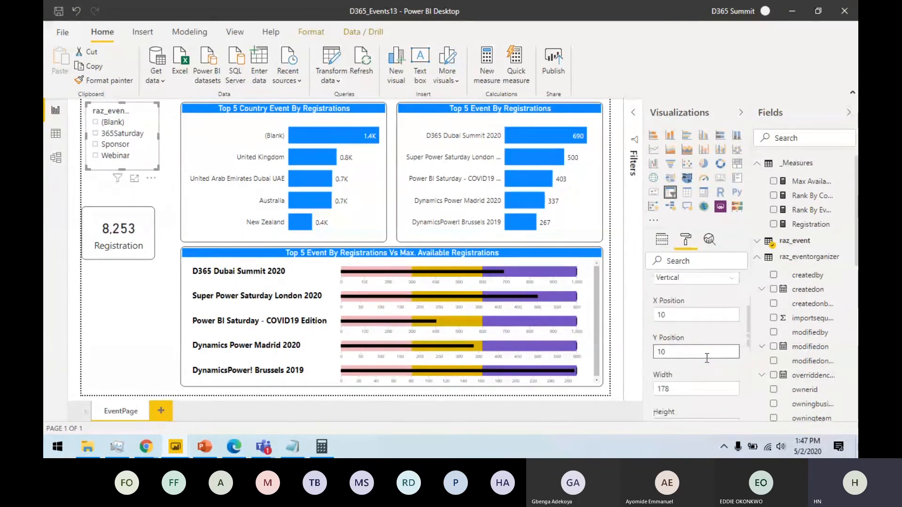
key(BackSpace)
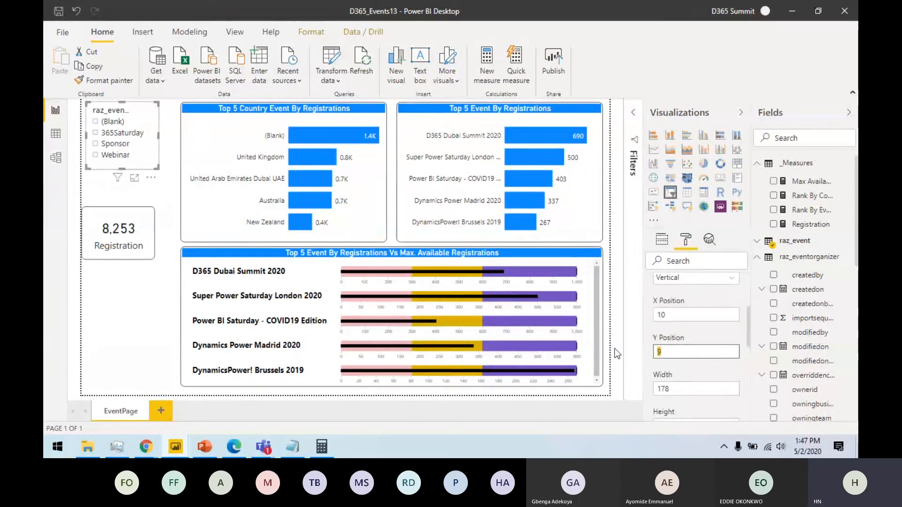
text(0)
Step: Resize the event type slicer to a width of 200 and a height of 180
key(Tab)
text(220)
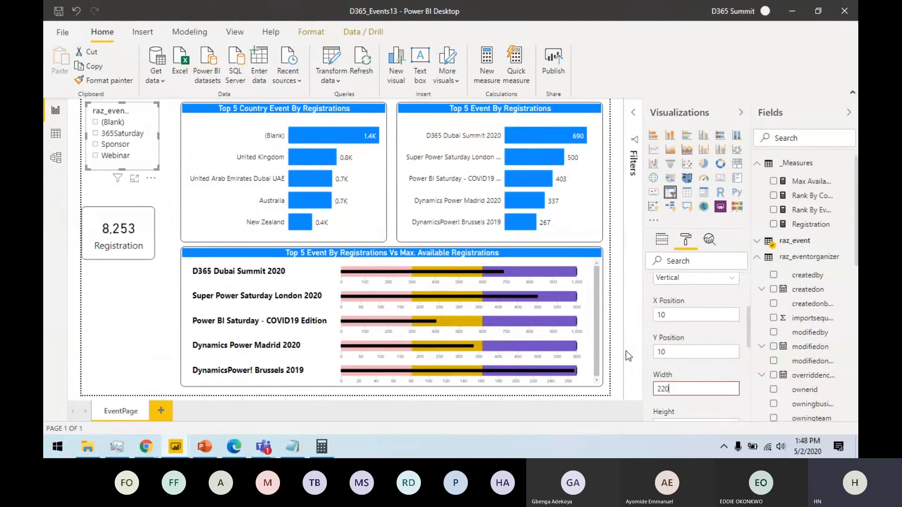
key(Return)
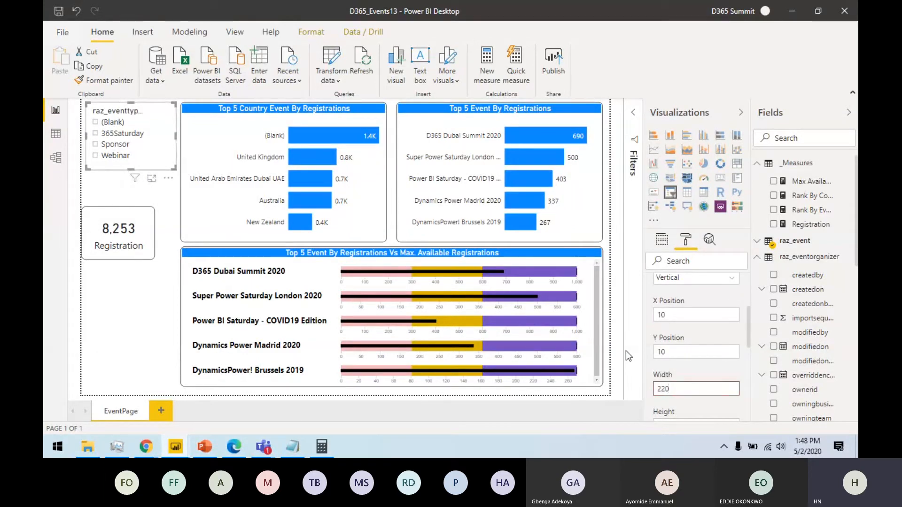
key(ctrl+a)
text(200)
key(Return)
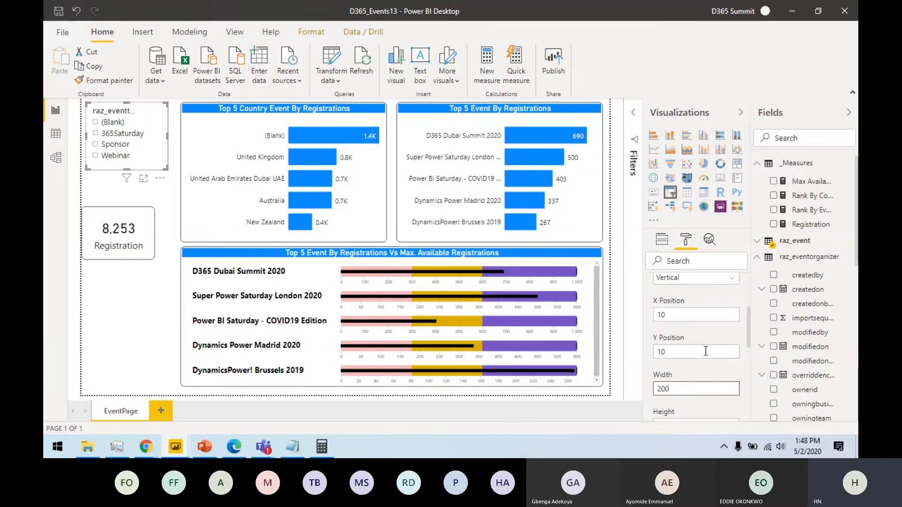
scroll(749, 334, down, 2)
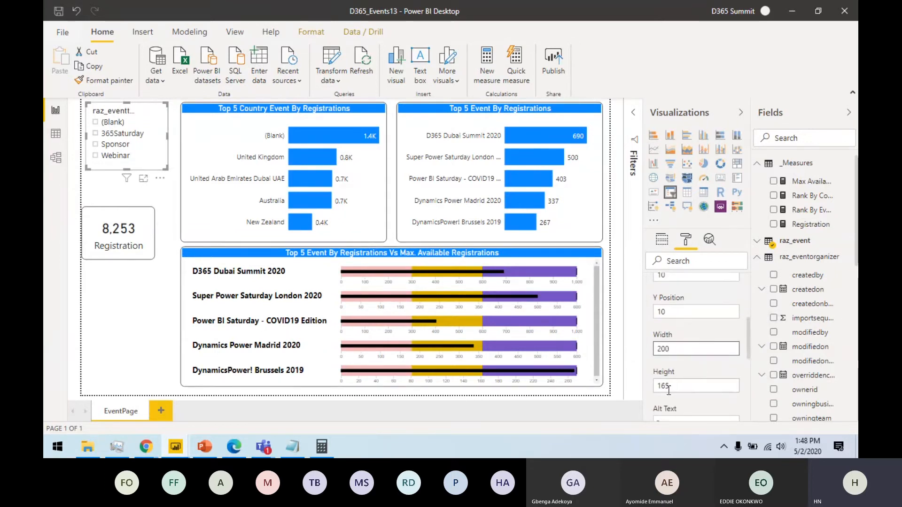
key(Tab)
text(180)
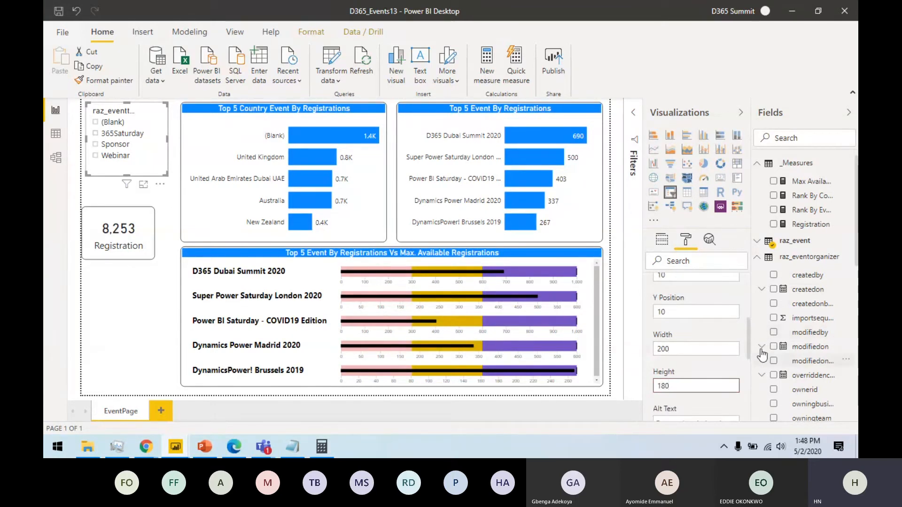
Step: Turn on the event type slicer's title and set its text to "Event Type"
drag(746, 343, 748, 413)
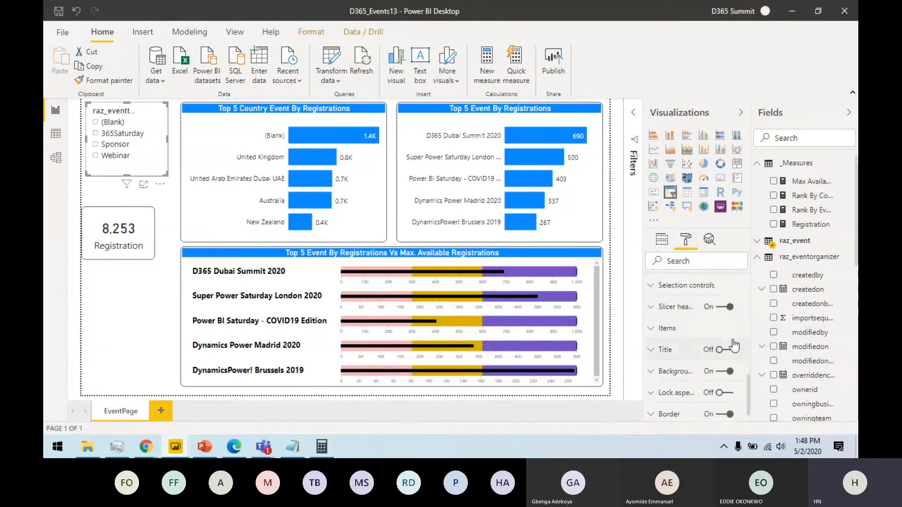
scroll(730, 417, down, 1)
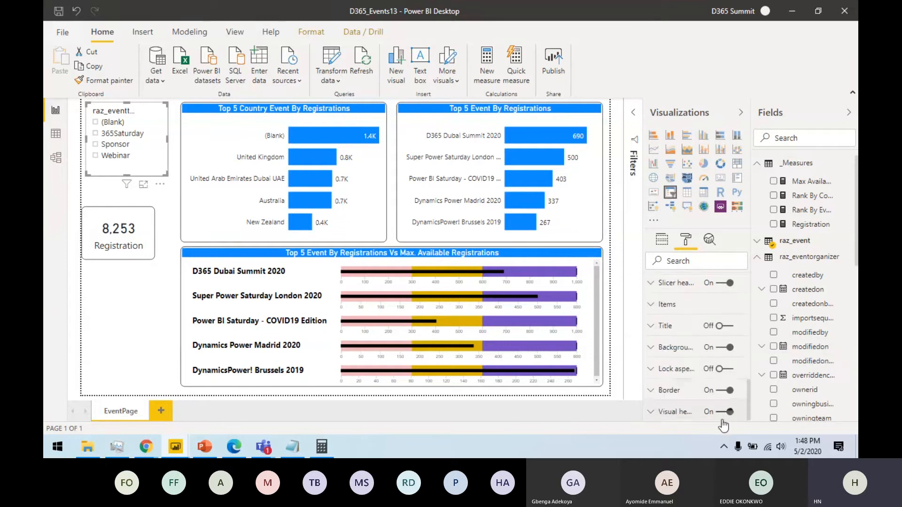
click(720, 412)
click(724, 333)
click(723, 329)
click(696, 362)
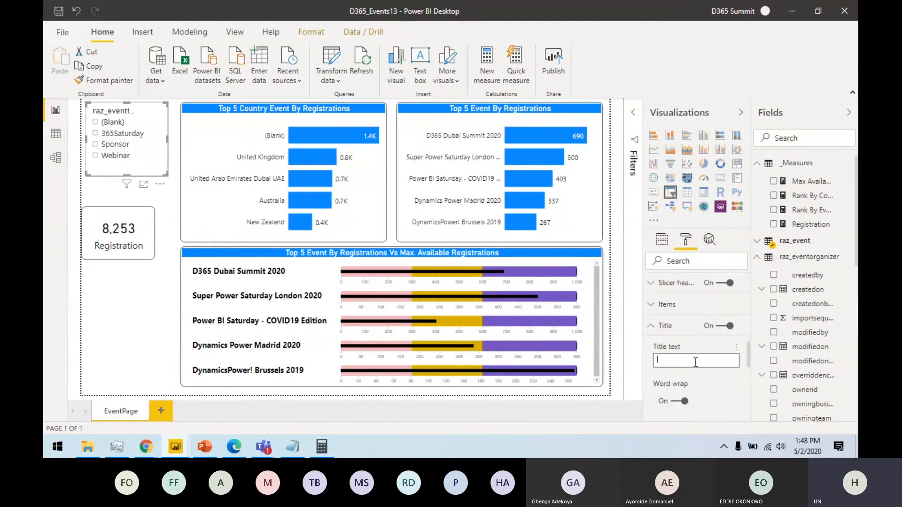
text(Event Type)
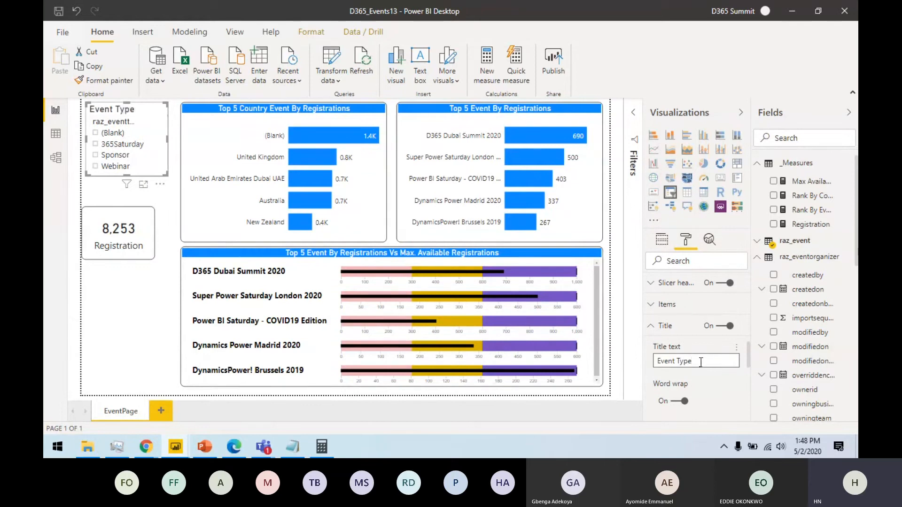
Step: Format the slicer's title with a white font, the blue theme color as background and center alignment
scroll(677, 350, down, 3)
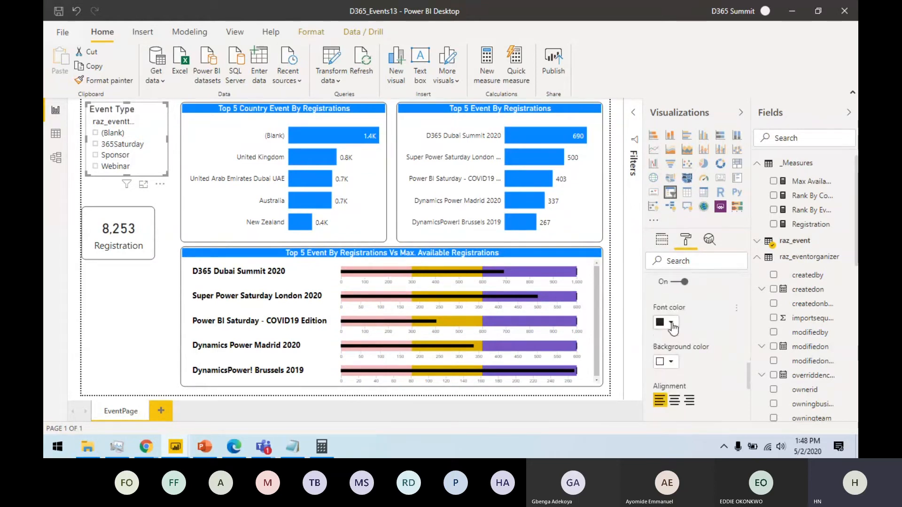
click(672, 324)
click(655, 274)
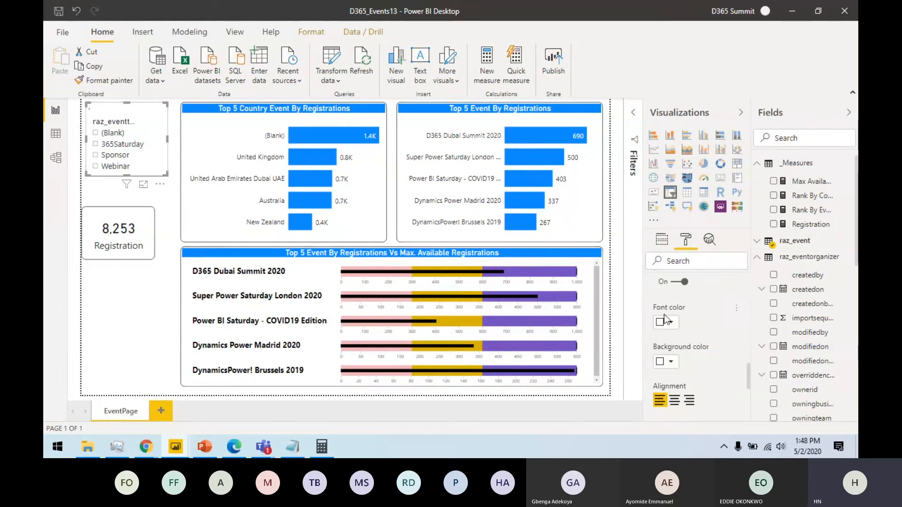
click(670, 362)
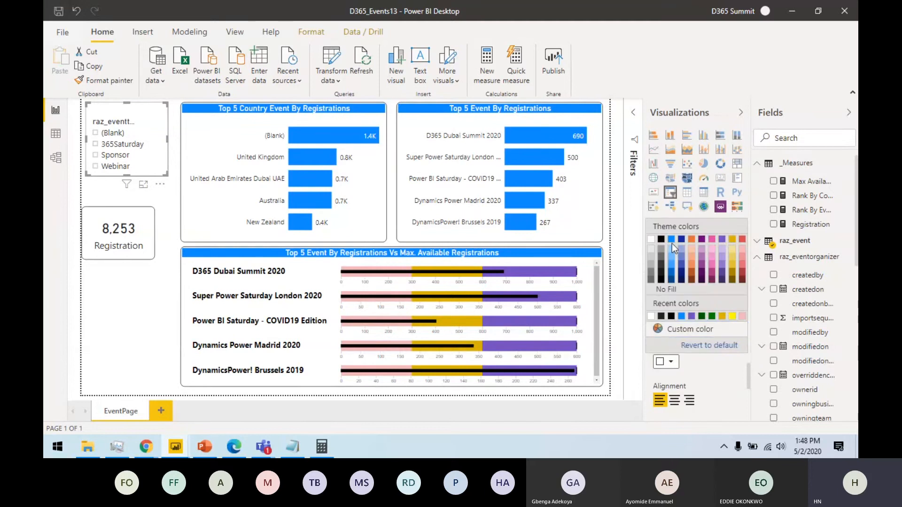
click(672, 242)
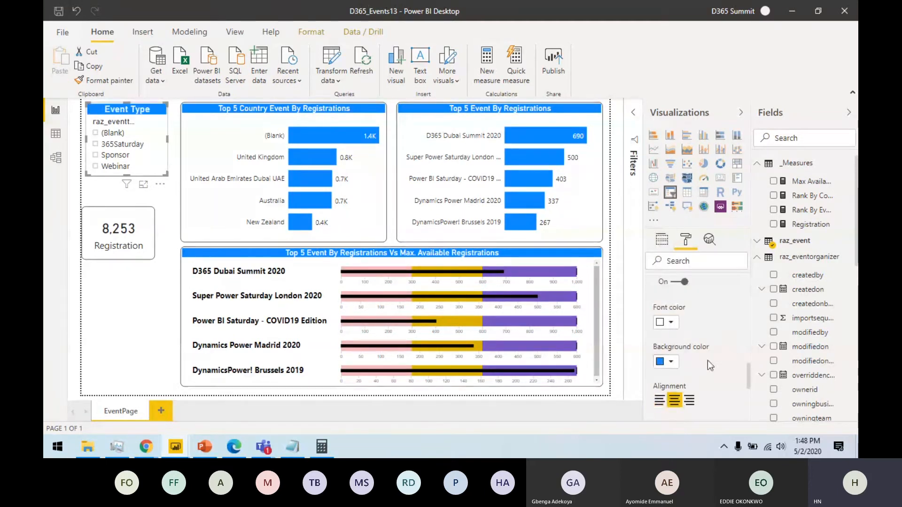
Step: Set the text size of the slicer's title to 16 pt
scroll(707, 360, down, 3)
double_click(670, 321)
text(16)
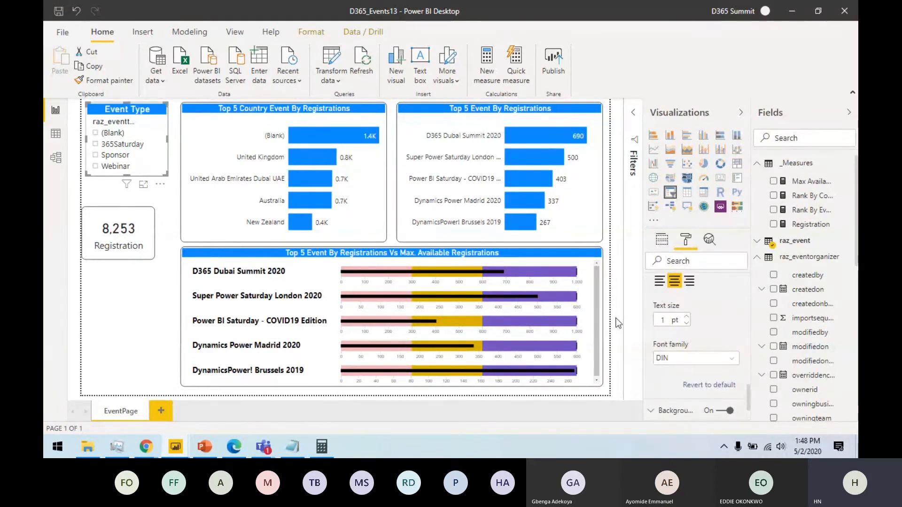
key(Return)
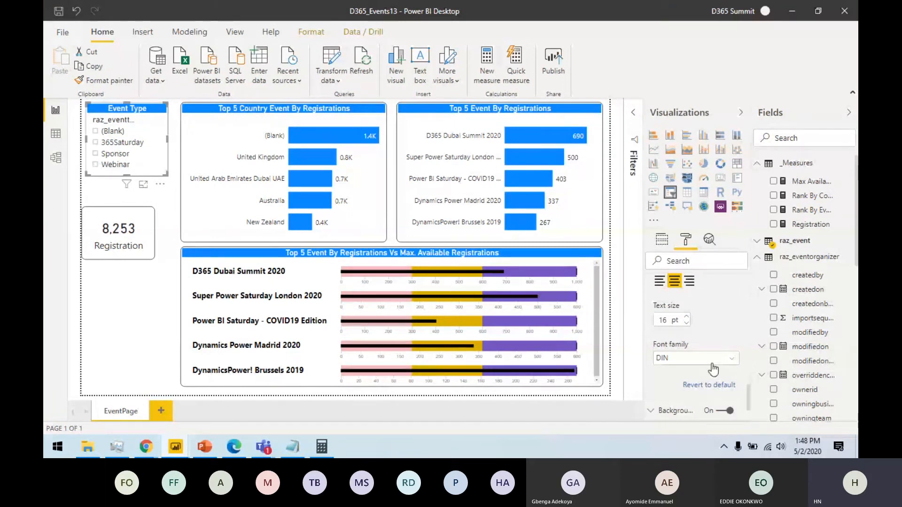
Step: Turn off the Event Type slicer's slicer header and deselect the slicer
scroll(721, 332, down, 10)
scroll(718, 328, up, 8)
click(686, 283)
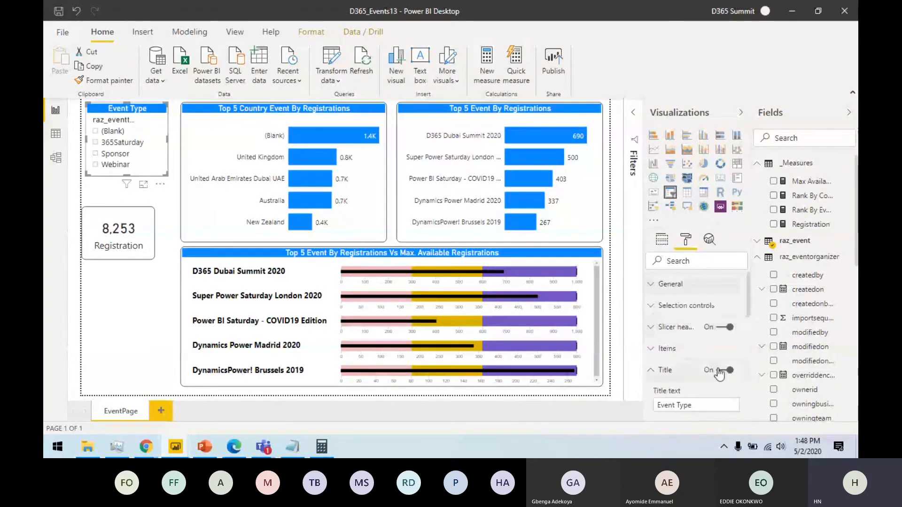
click(727, 327)
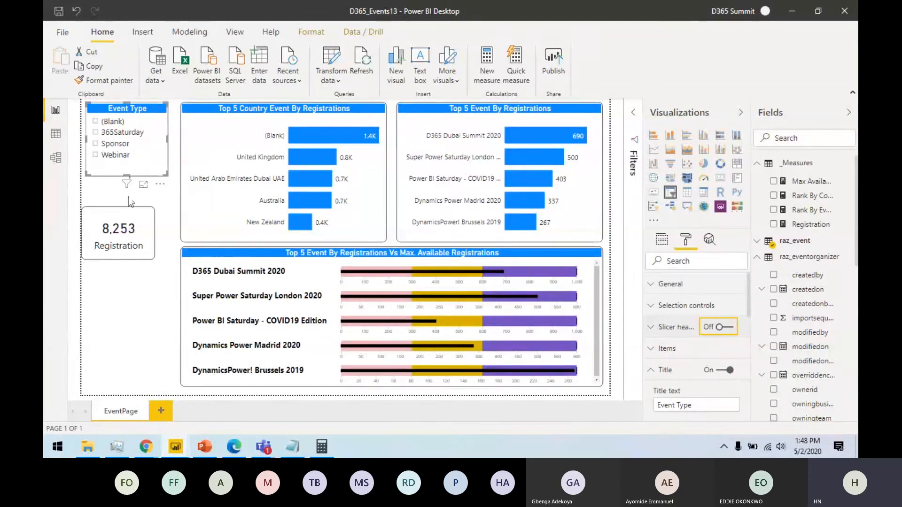
click(123, 302)
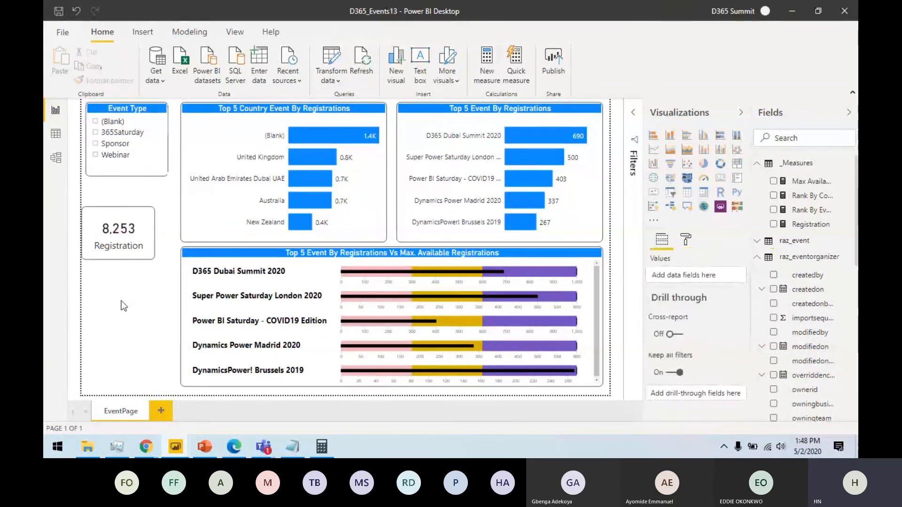
Step: Move the Registration card up so it sits centered directly beneath the Event Type slicer
drag(135, 228, 137, 224)
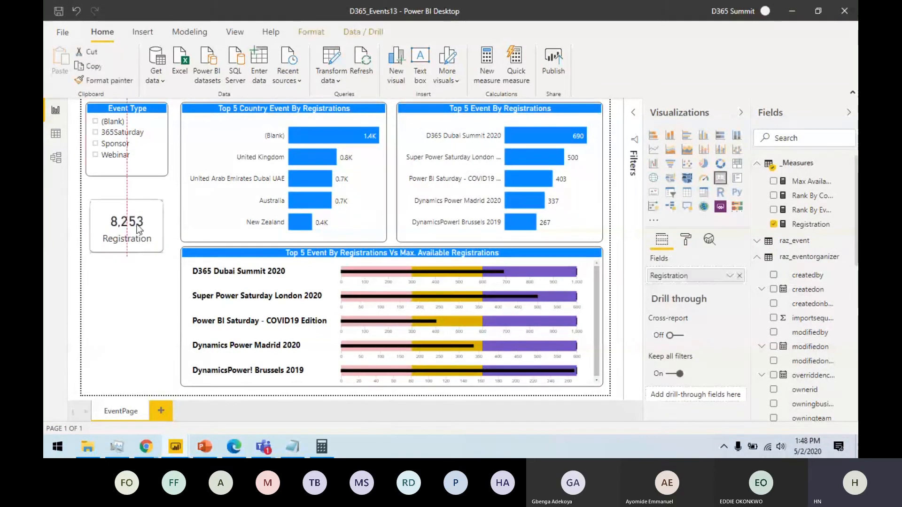
click(128, 275)
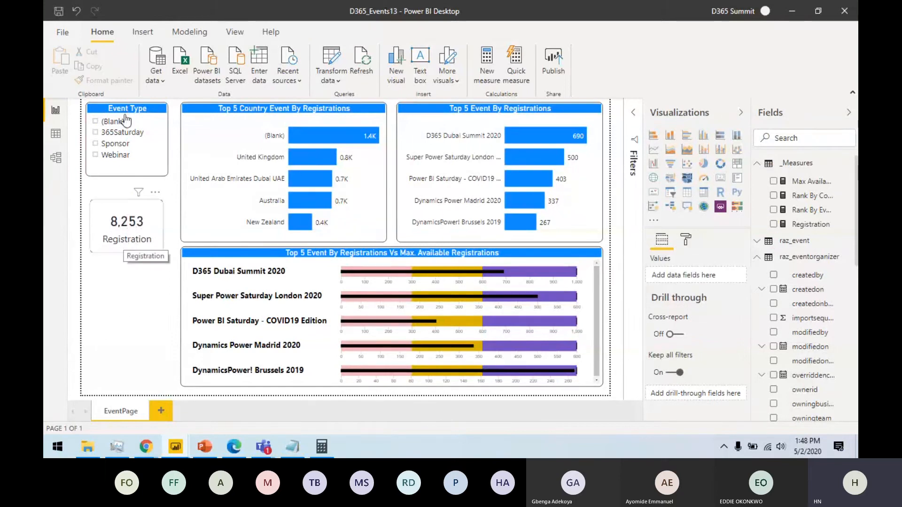
mouse_move(826, 450)
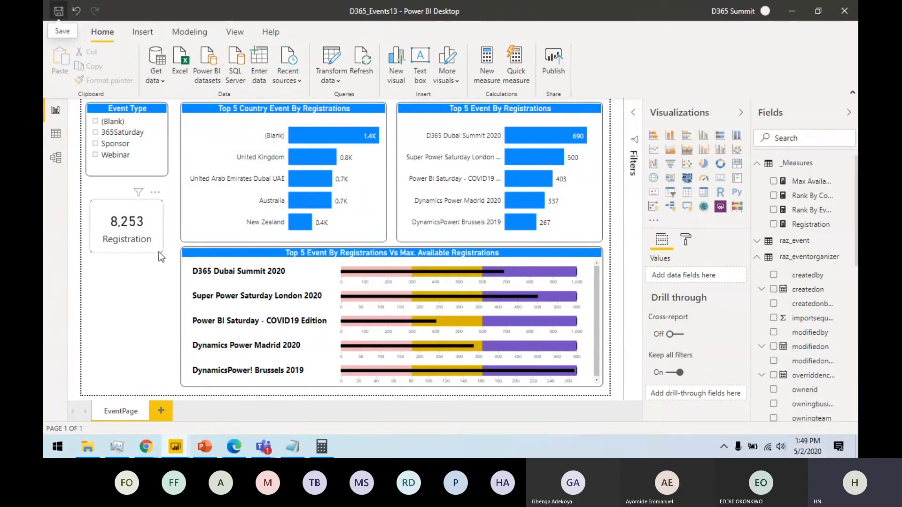
drag(156, 251, 156, 245)
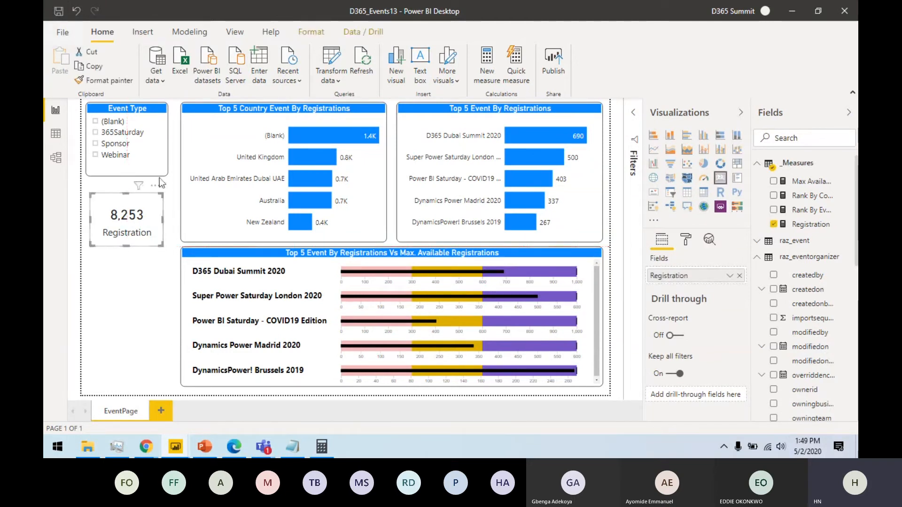
Step: Filter the page to the 365Saturday event type and add a bookmark of that state
click(120, 135)
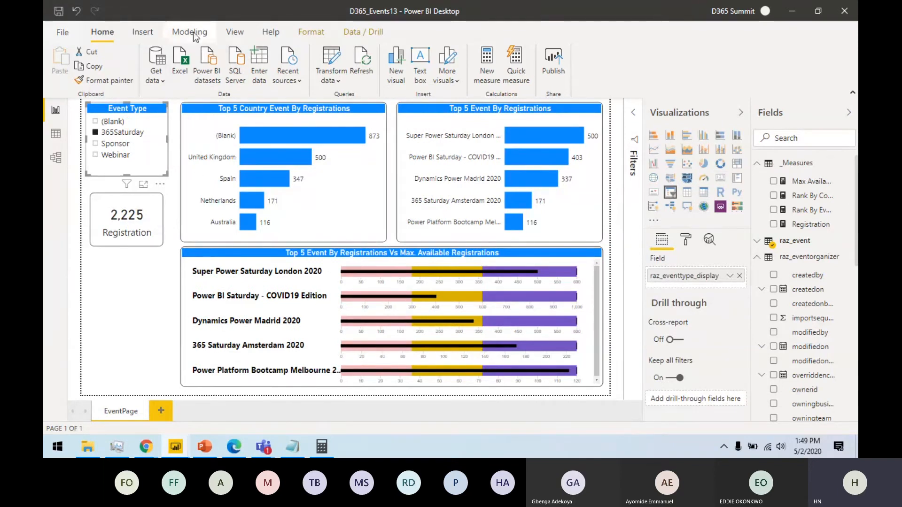
click(235, 32)
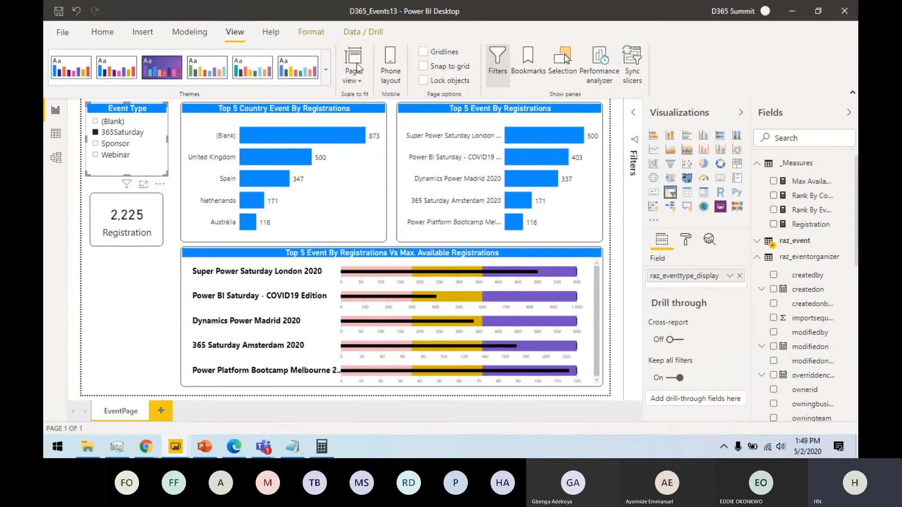
click(528, 63)
click(563, 71)
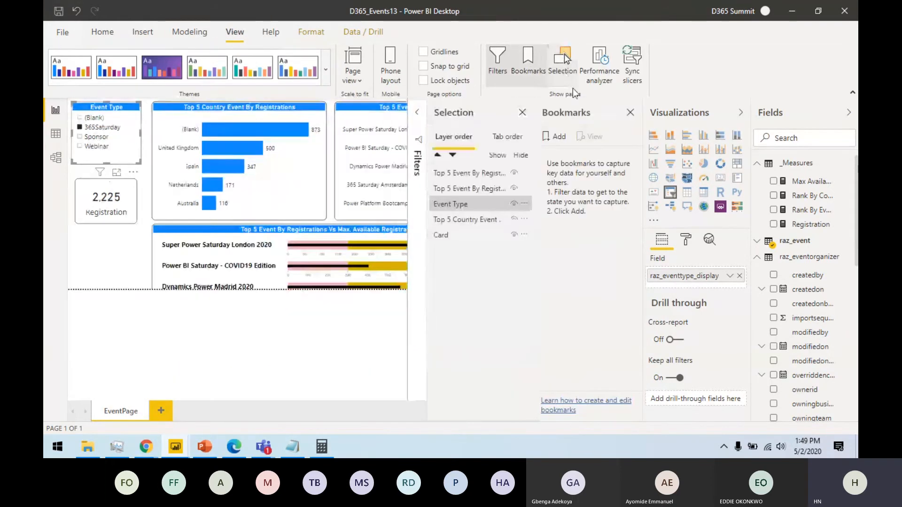
click(522, 114)
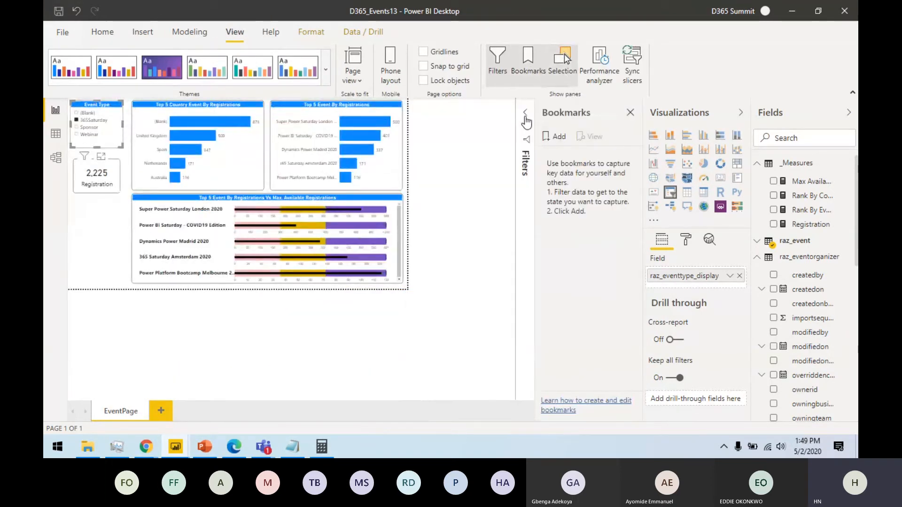
click(556, 137)
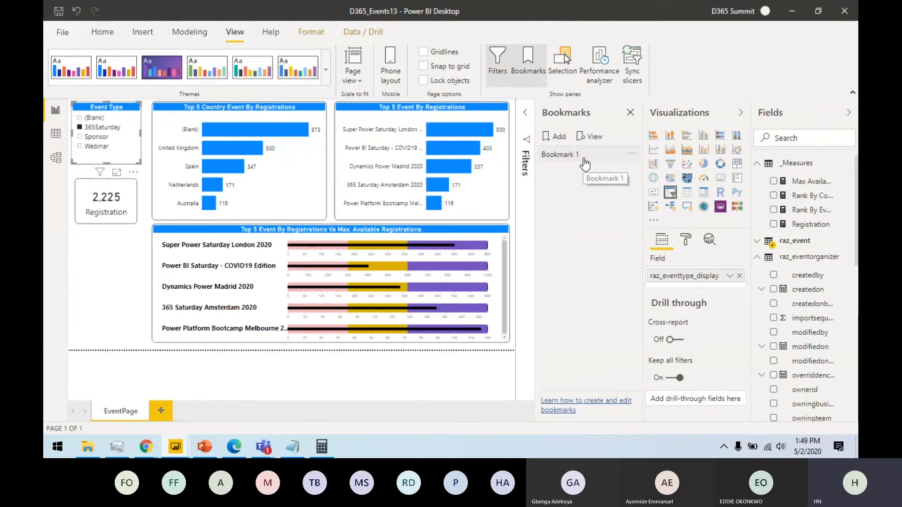
Step: Rename the new bookmark as Default
double_click(584, 158)
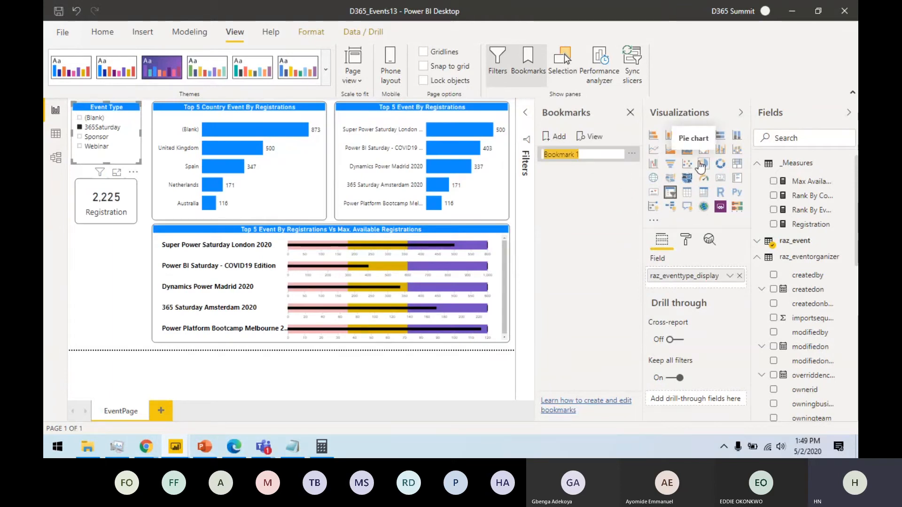
text(M)
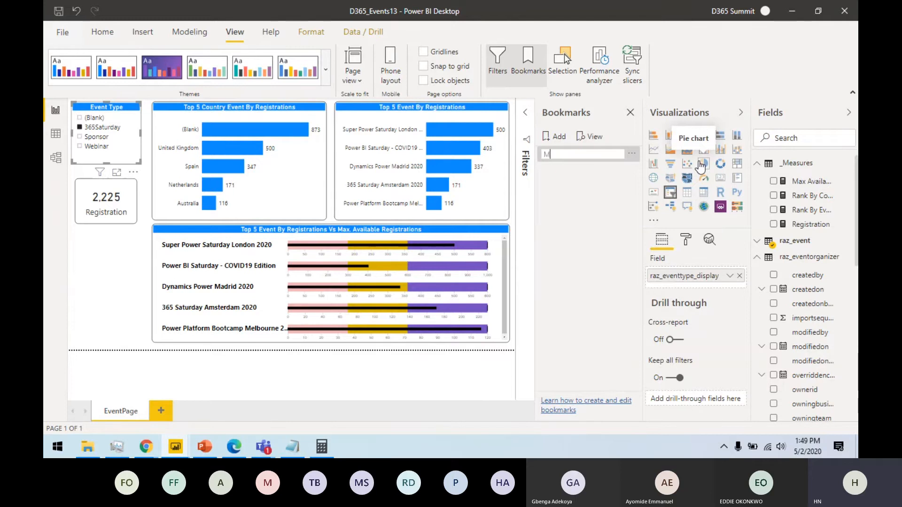
text(ain)
key(BackSpace)
key(BackSpace)
key(BackSpace)
key(BackSpace)
key(BackSpace)
key(BackSpace)
key(BackSpace)
text(Defua)
key(Return)
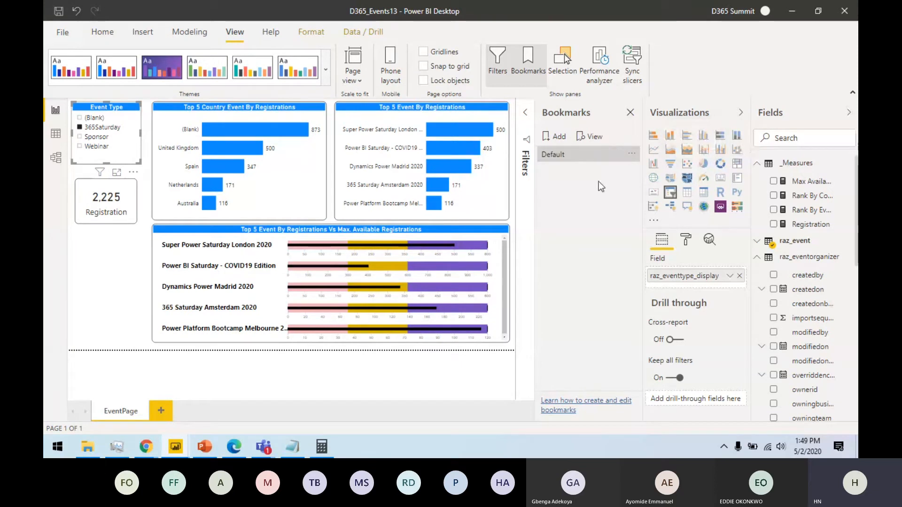
Step: Start the bookmark view and insert a blank button beneath the Registration card, closing the bookmarks list
click(597, 138)
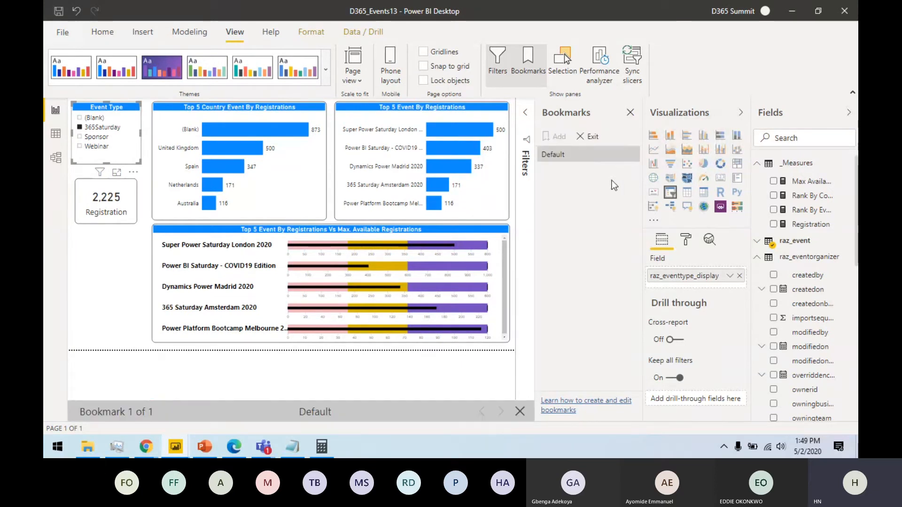
click(108, 259)
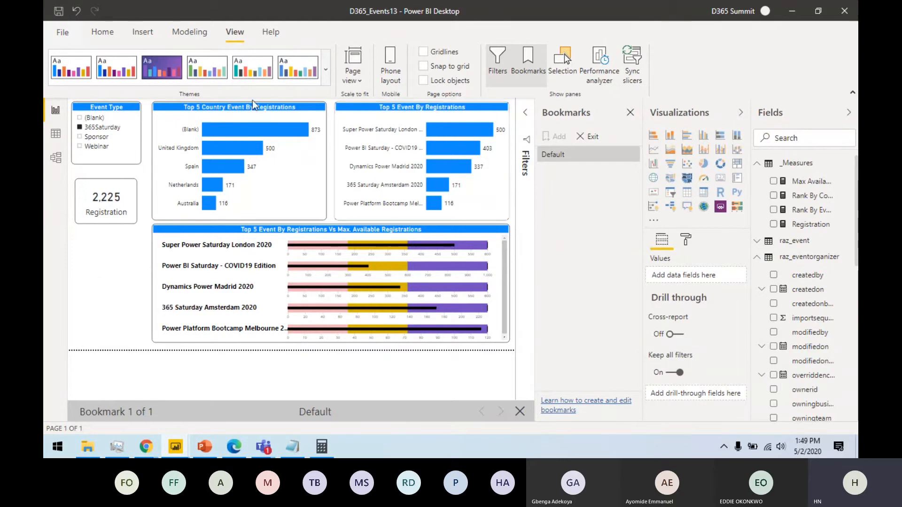
click(143, 31)
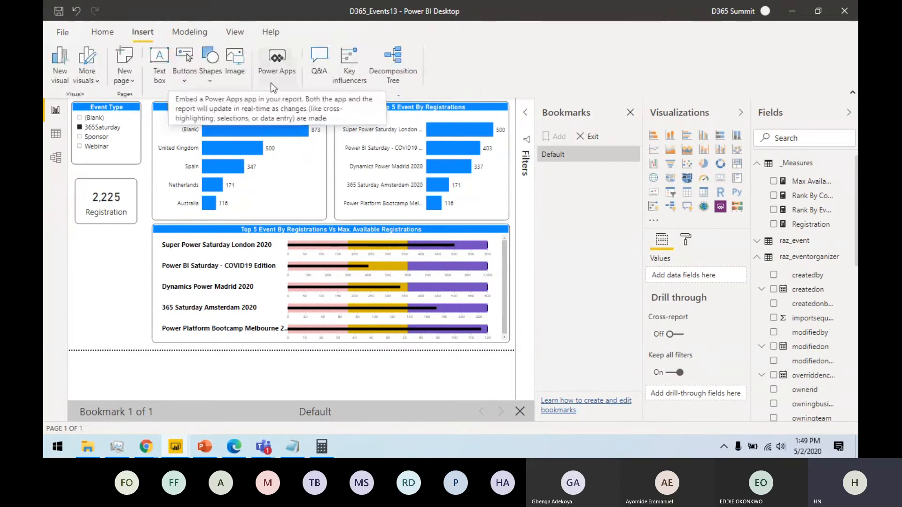
click(184, 80)
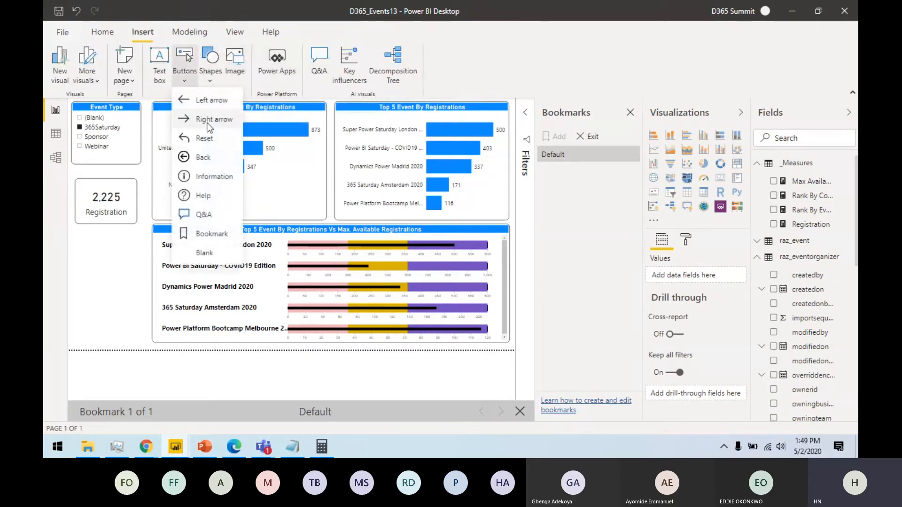
click(202, 254)
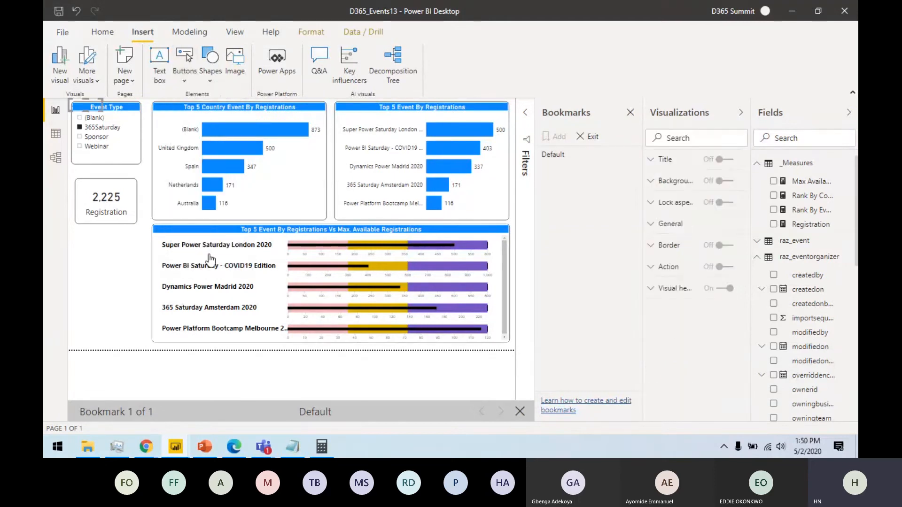
drag(84, 104, 97, 250)
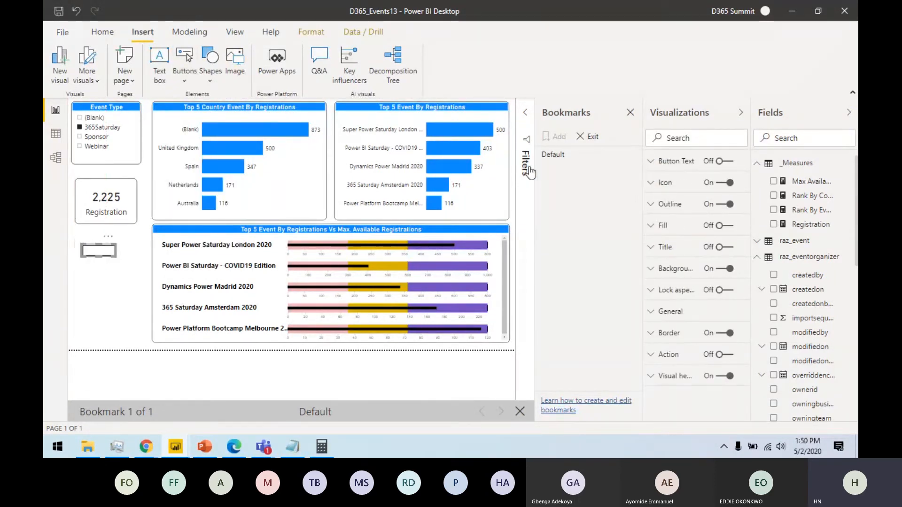
click(630, 113)
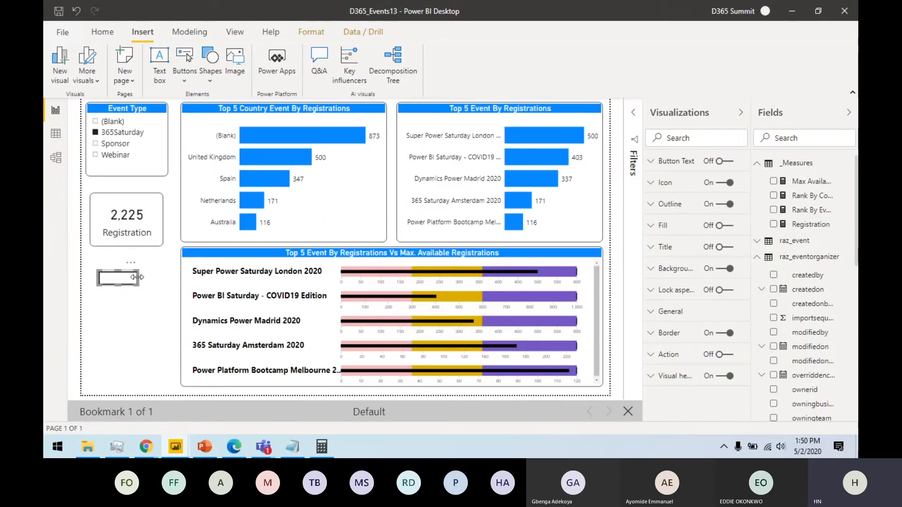
Step: Turn off the button's visual header and give it the button text "Reset Filters" at 16 pt
click(733, 162)
click(721, 376)
click(667, 162)
click(696, 218)
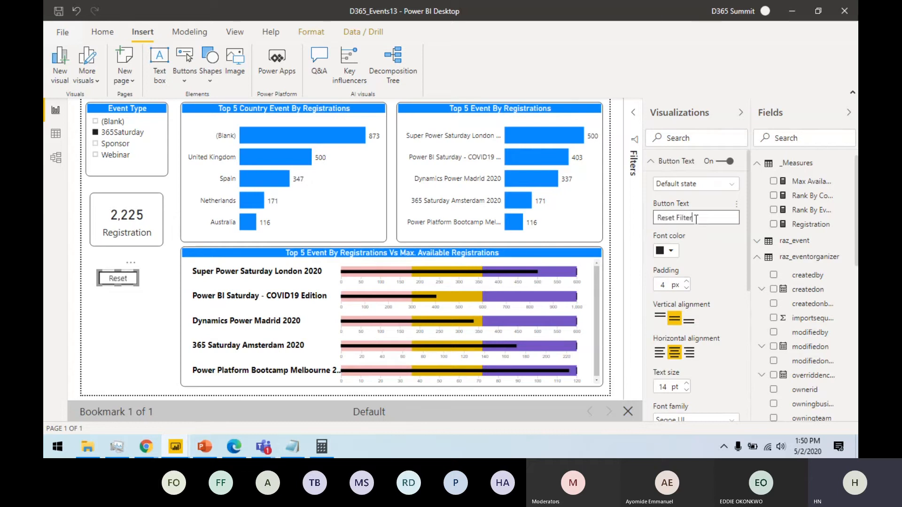
double_click(667, 387)
text(16)
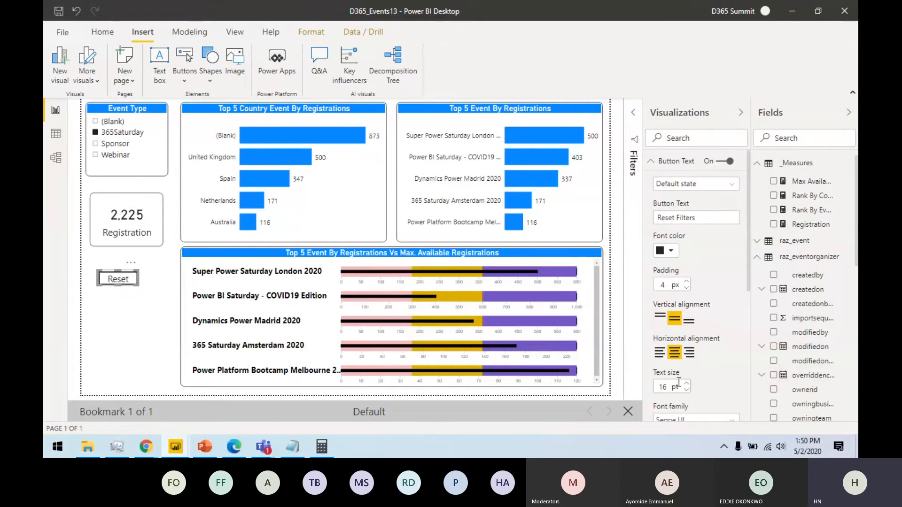
Step: Set the button's font color to white and its background color to the theme's bright blue
scroll(689, 366, down, 3)
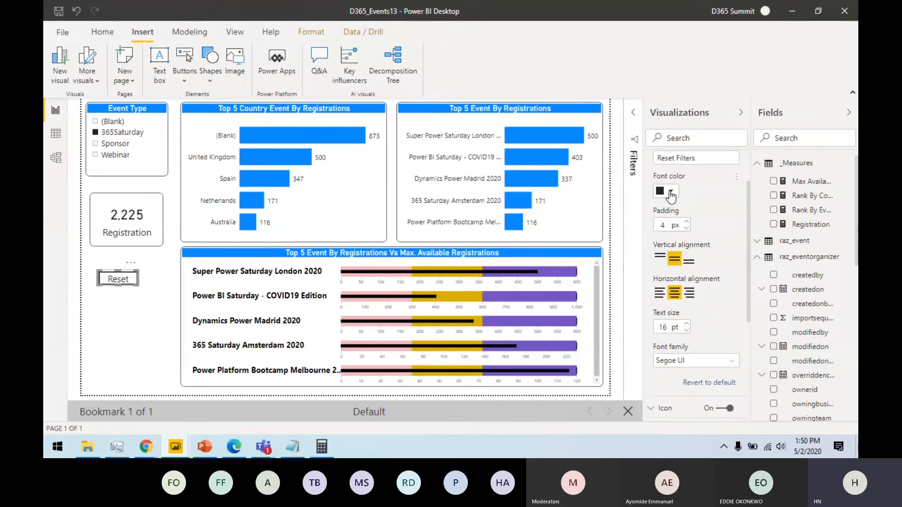
click(670, 193)
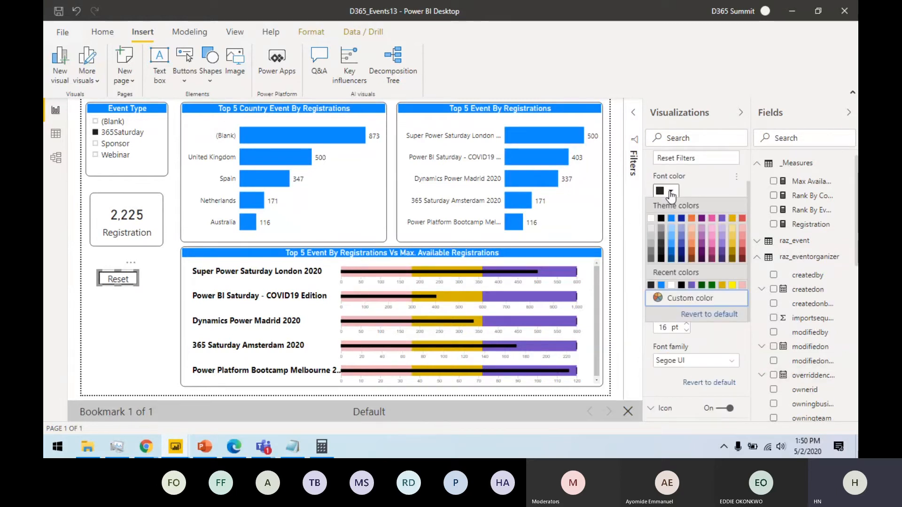
click(653, 217)
scroll(713, 200, up, 3)
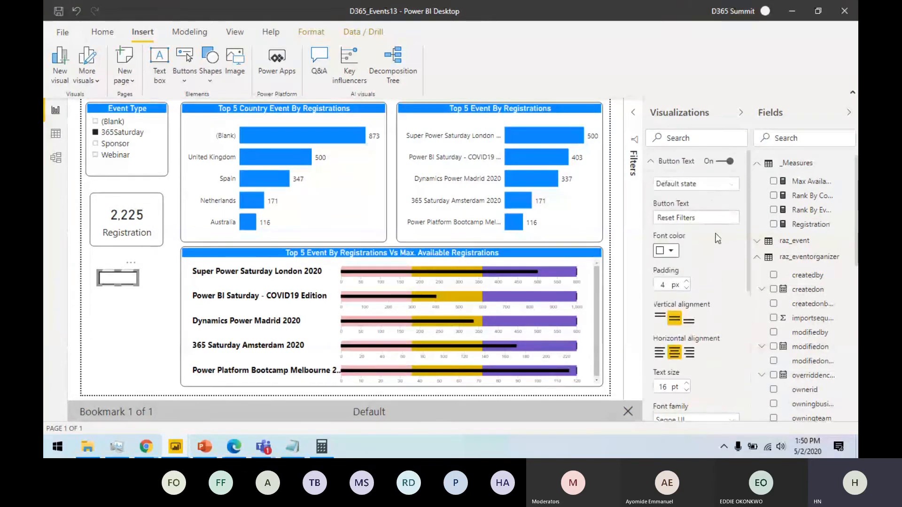
scroll(699, 271, down, 5)
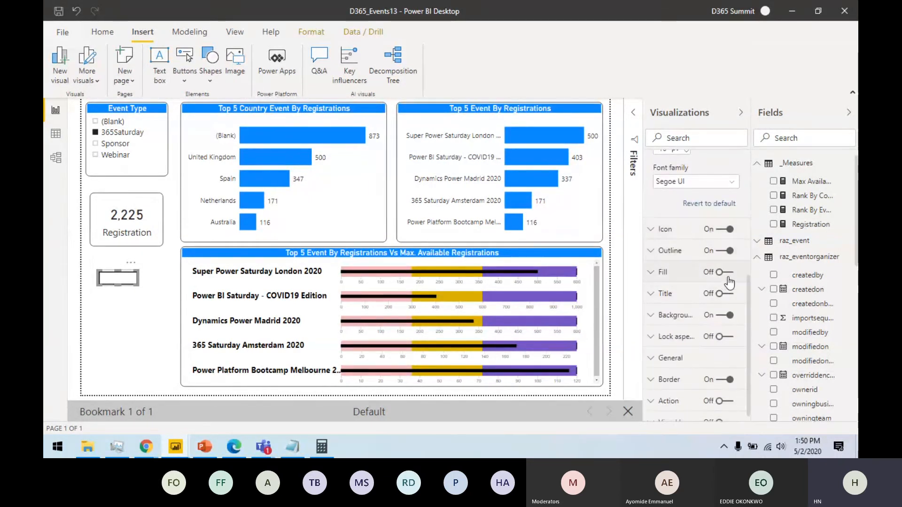
click(685, 319)
click(671, 352)
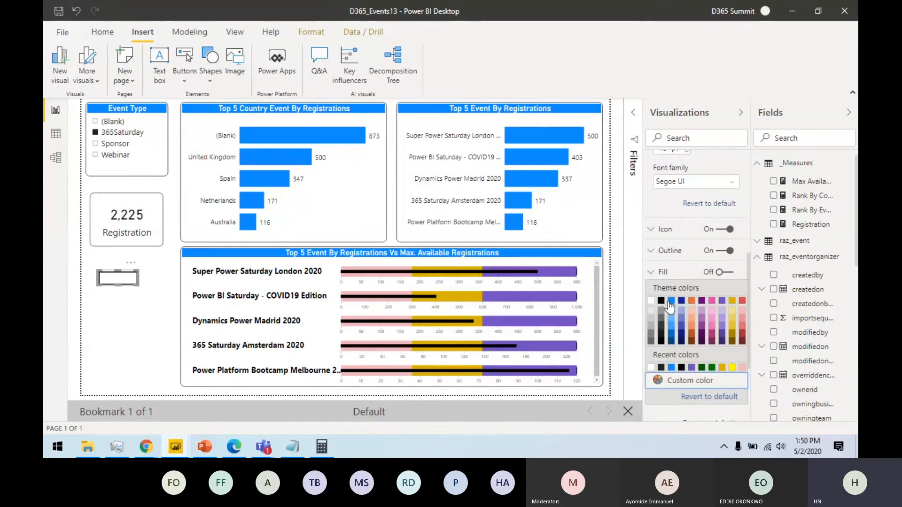
click(670, 302)
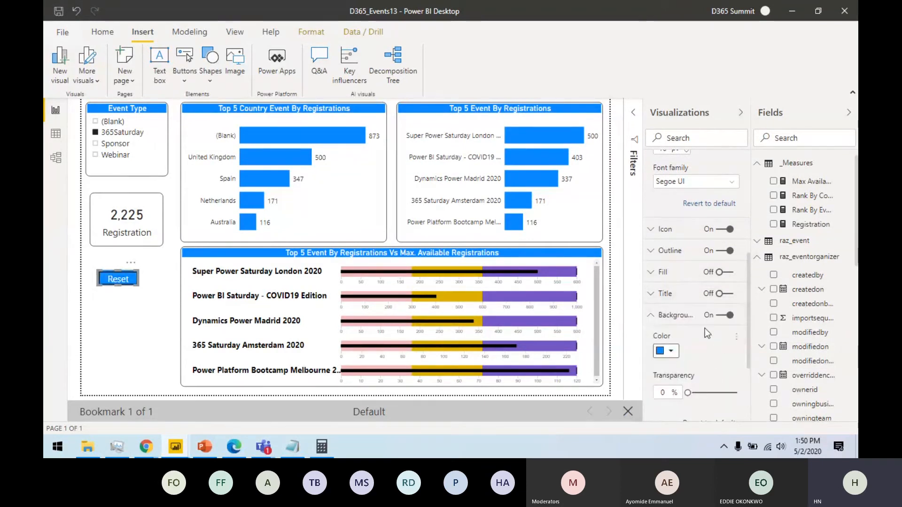
click(679, 316)
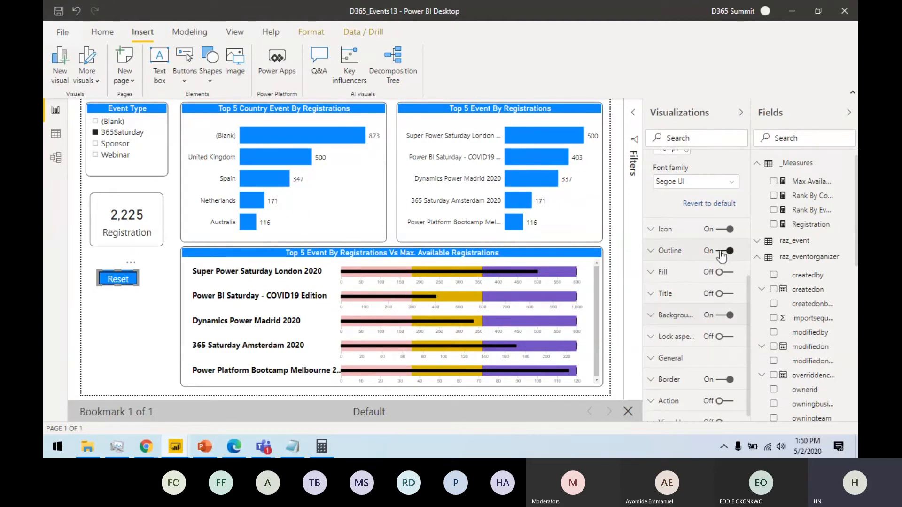
Step: Turn off the button's outline and icon
click(723, 253)
click(720, 230)
scroll(696, 282, up, 5)
scroll(690, 300, up, 3)
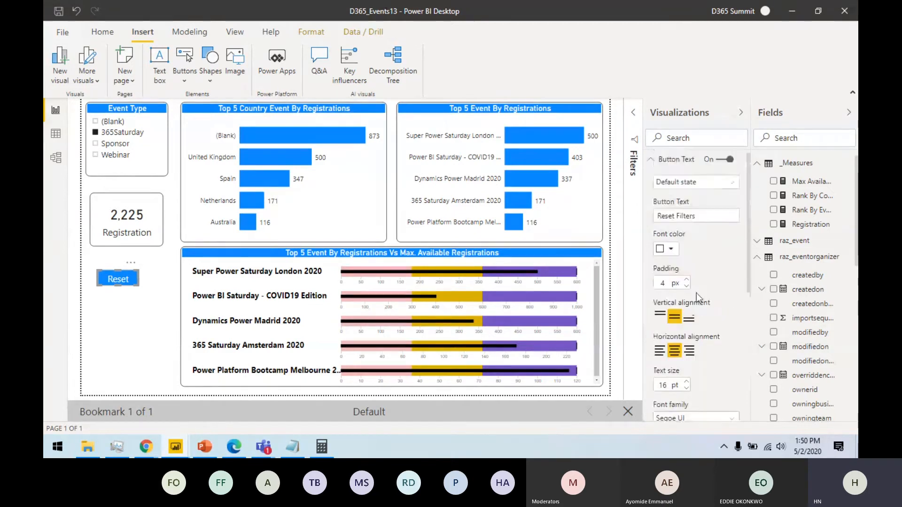
click(673, 164)
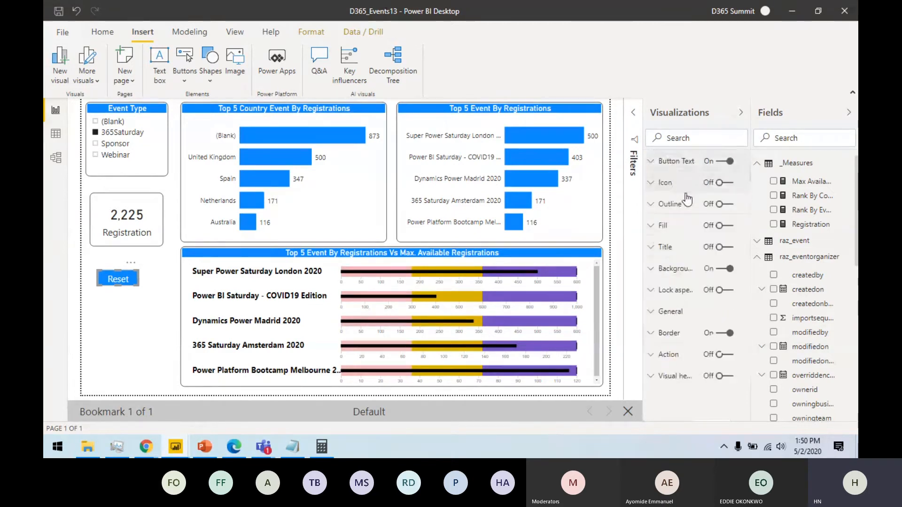
Step: Set the button's X position to 10, width to 200 and height to 40, and deselect it
click(683, 313)
double_click(686, 347)
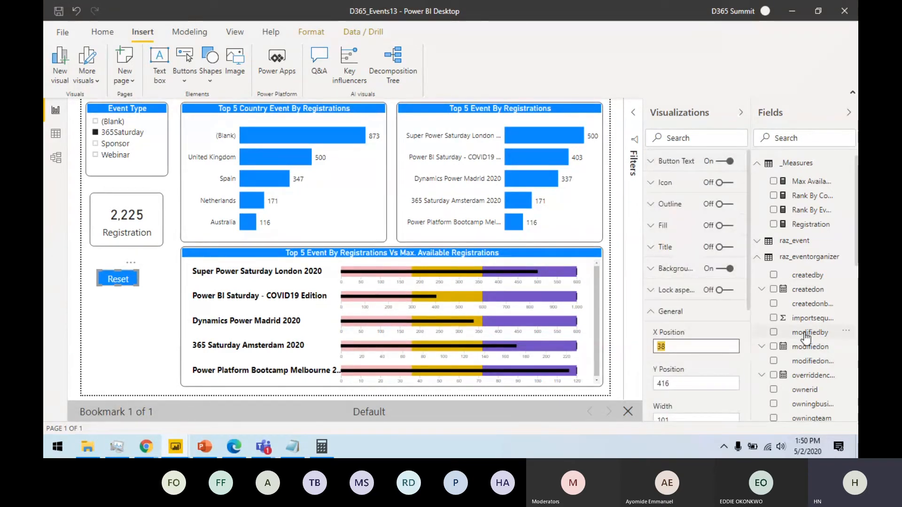
text(10)
key(Return)
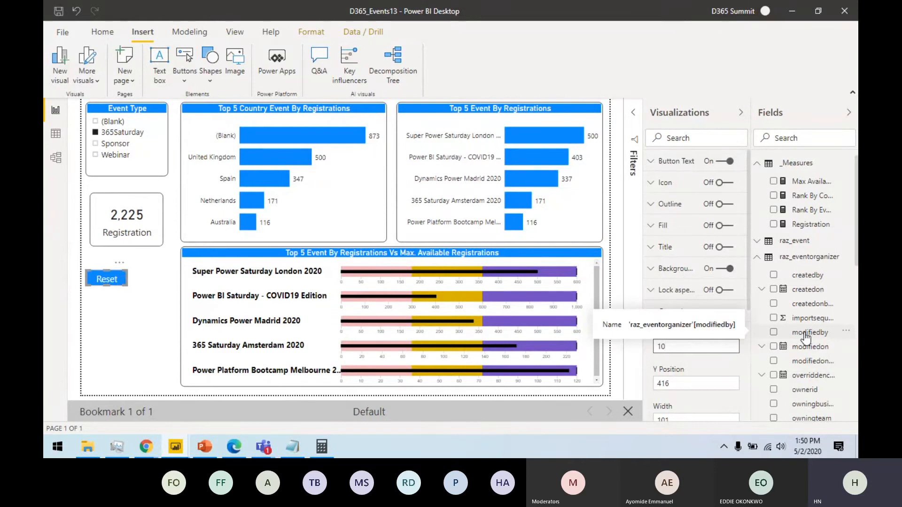
scroll(675, 362, down, 2)
double_click(677, 362)
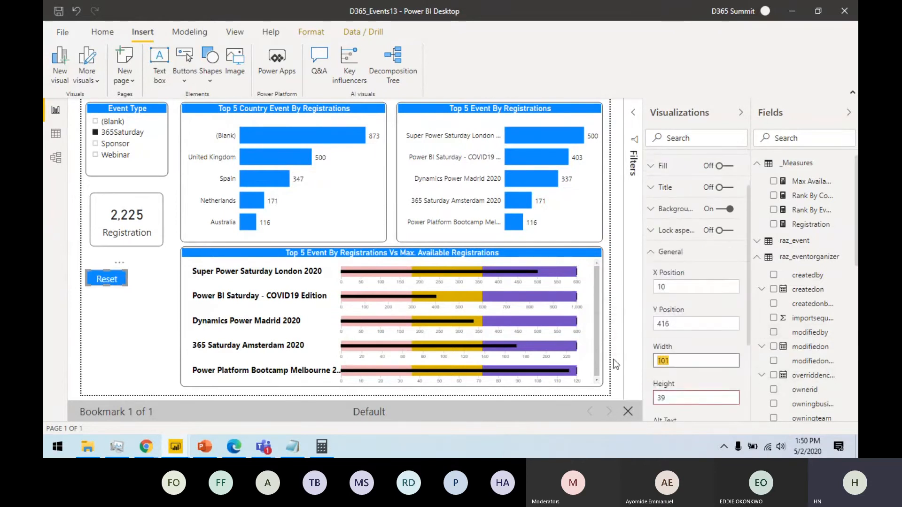
text(200)
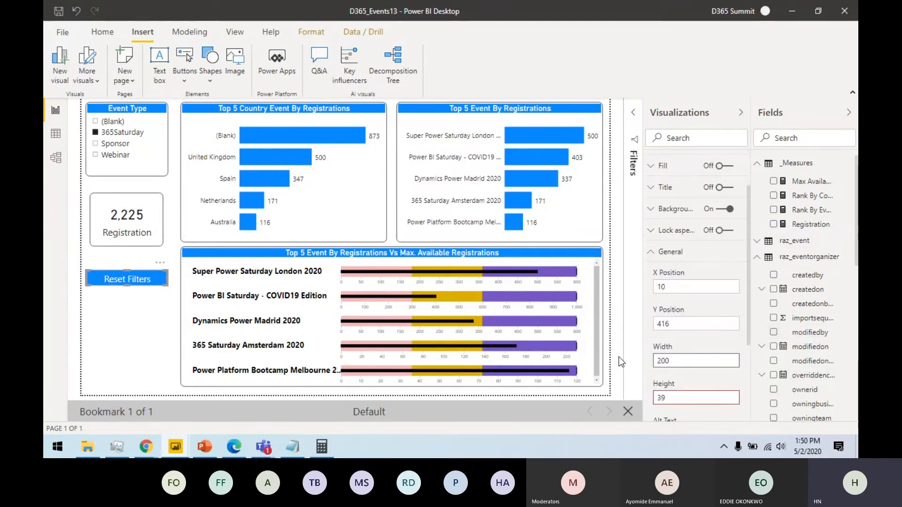
double_click(661, 394)
text(40)
key(Return)
click(129, 341)
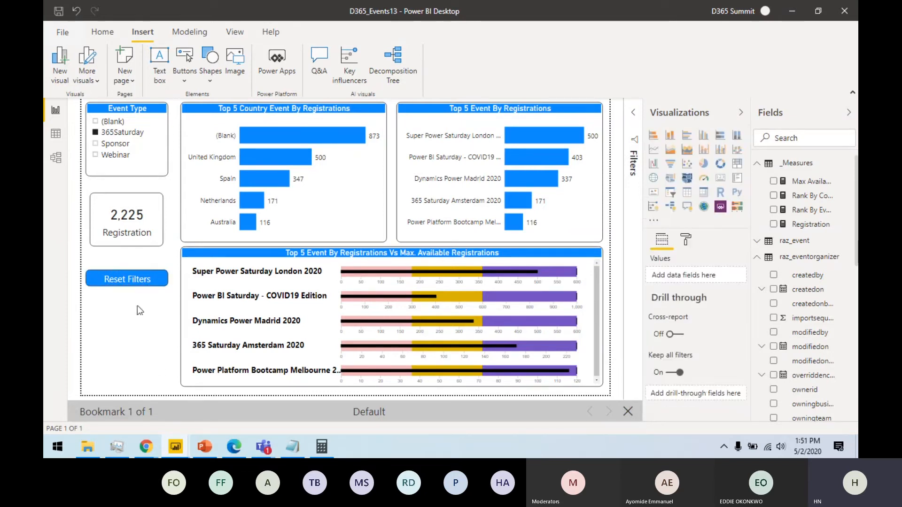
Step: Turn on the Reset Filters button's action with type Bookmark and assign it the Default bookmark
click(139, 283)
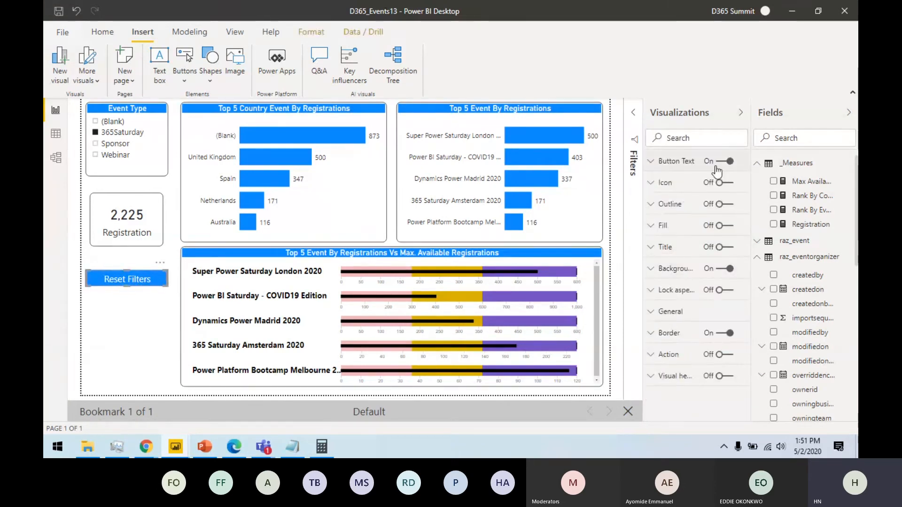
click(724, 355)
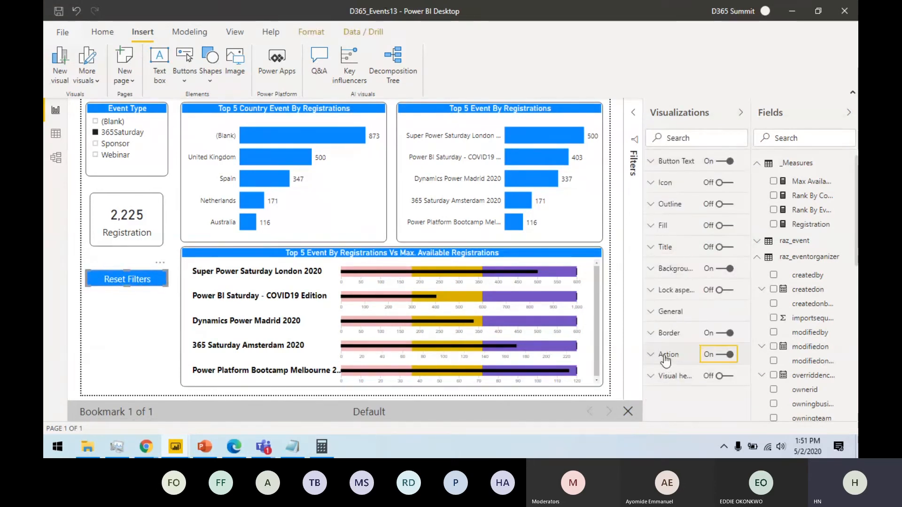
click(698, 394)
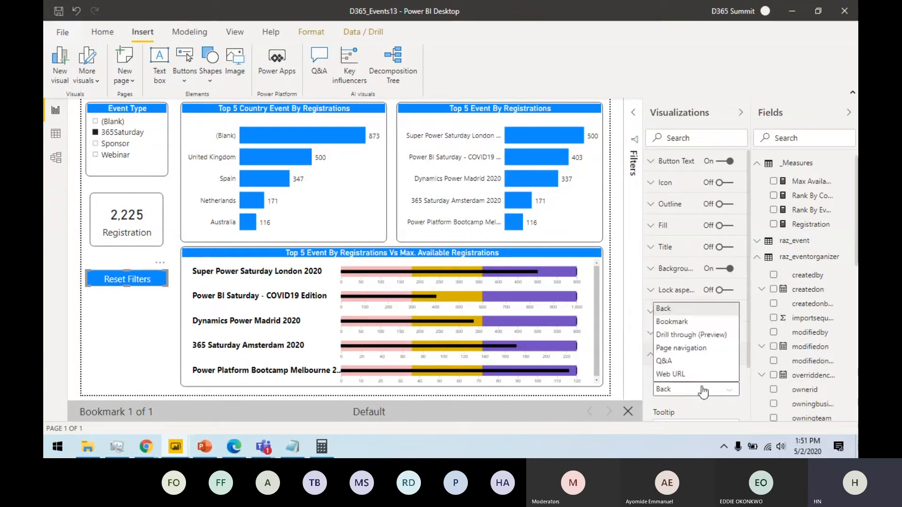
click(693, 324)
scroll(705, 386, down, 1)
click(711, 368)
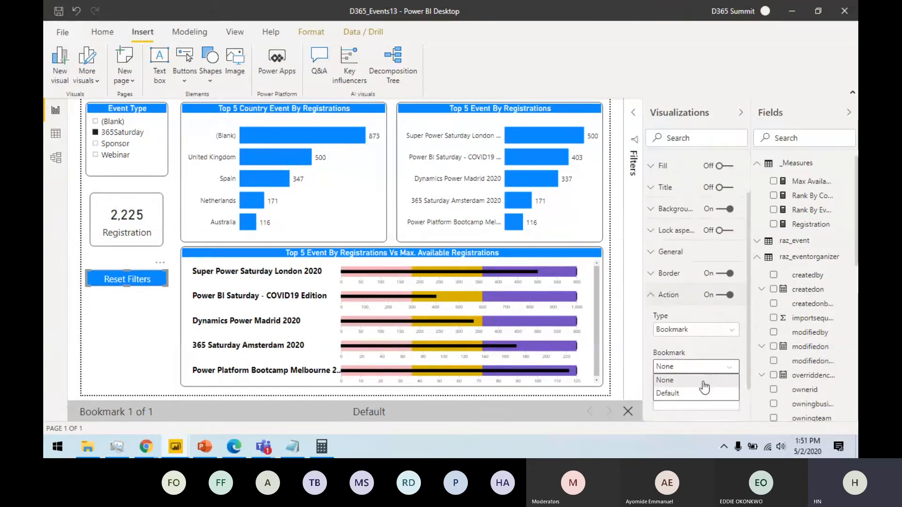
click(681, 395)
Step: Set the action's tooltip to "Reset Filters", deselect the button and save the report
click(684, 402)
text(Reset Fil)
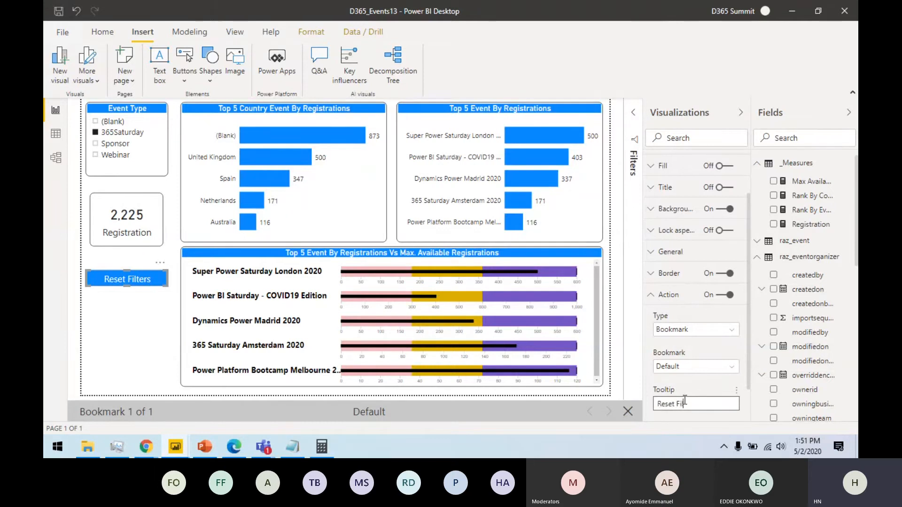
text(ters)
click(144, 320)
click(59, 12)
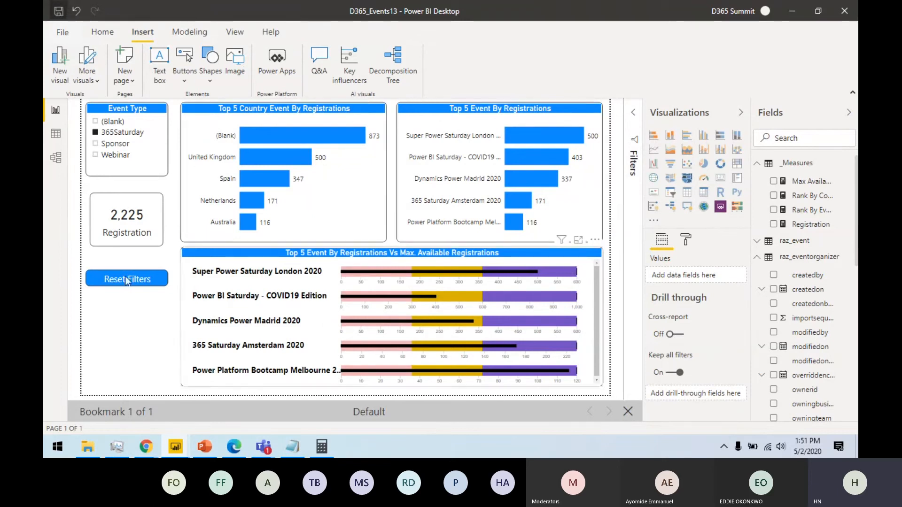
Step: Filter to the Webinar event type, test the Reset Filters button and exit the bookmark view
click(116, 158)
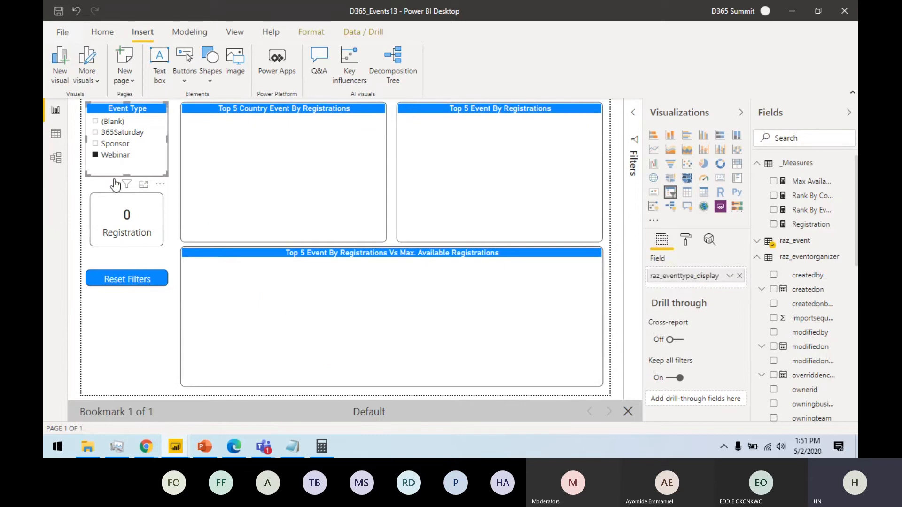
ctrl+click(142, 281)
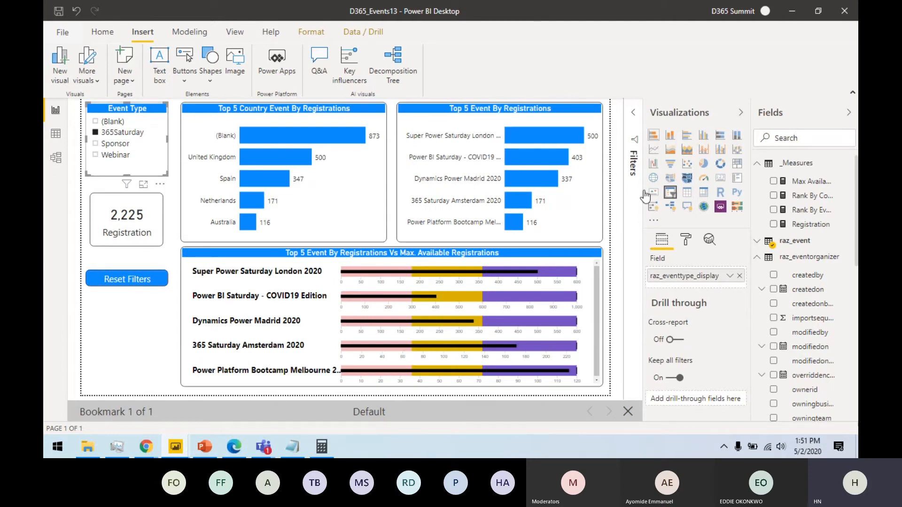
click(628, 412)
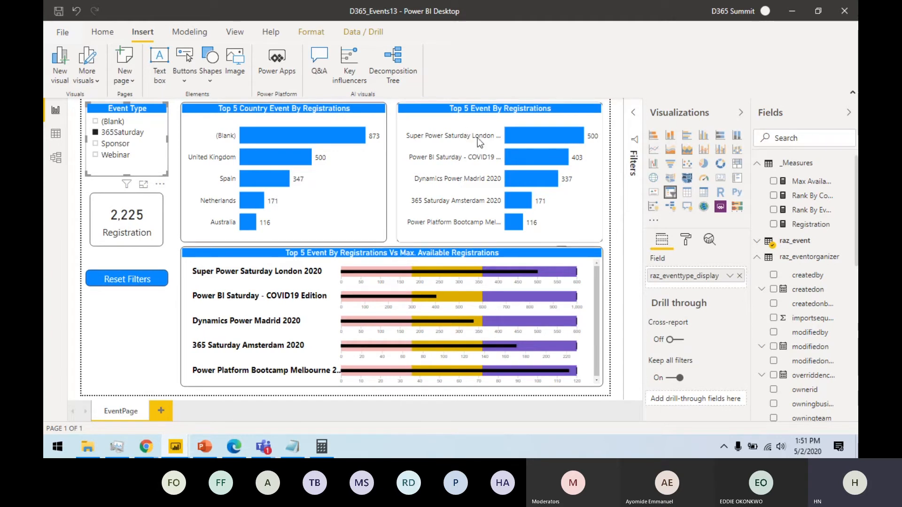
Step: Check the meeting chat in Teams, return to the Power BI Desktop report and collapse the Visualizations pane
mouse_move(802, 442)
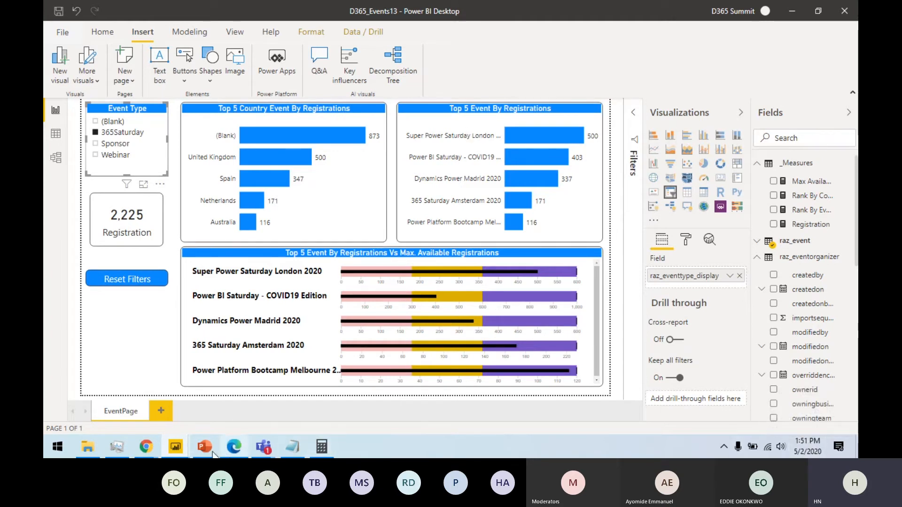
key(alt+Tab)
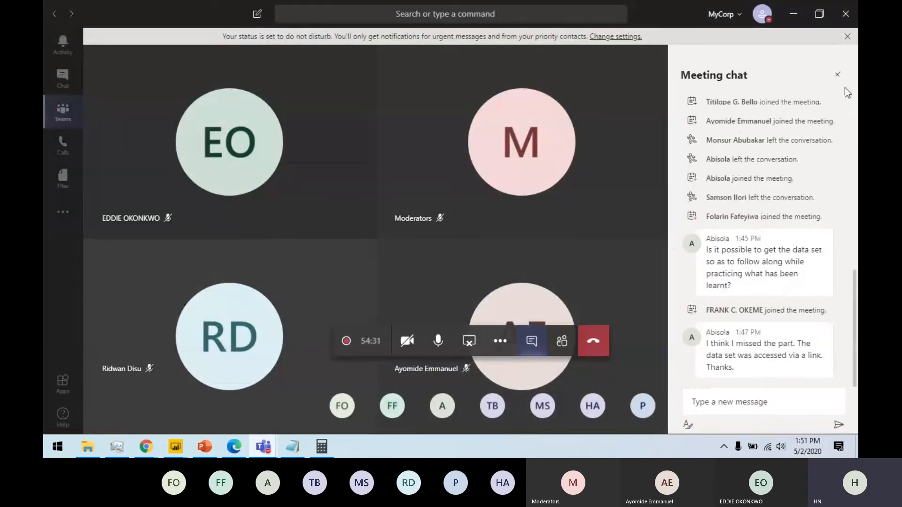
click(794, 16)
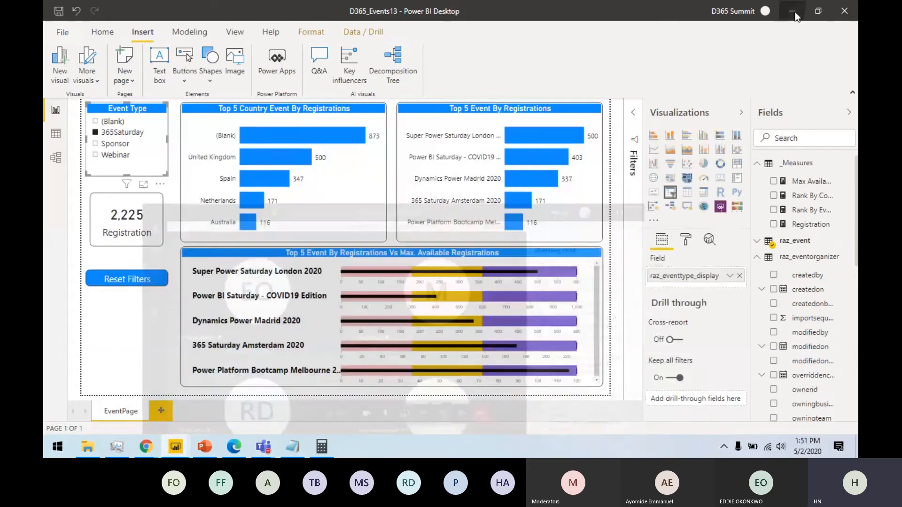
click(741, 114)
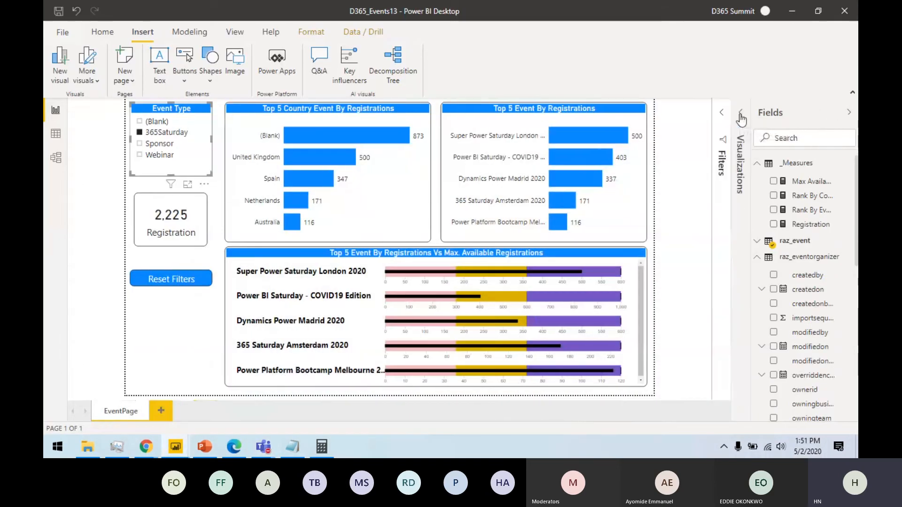
click(193, 224)
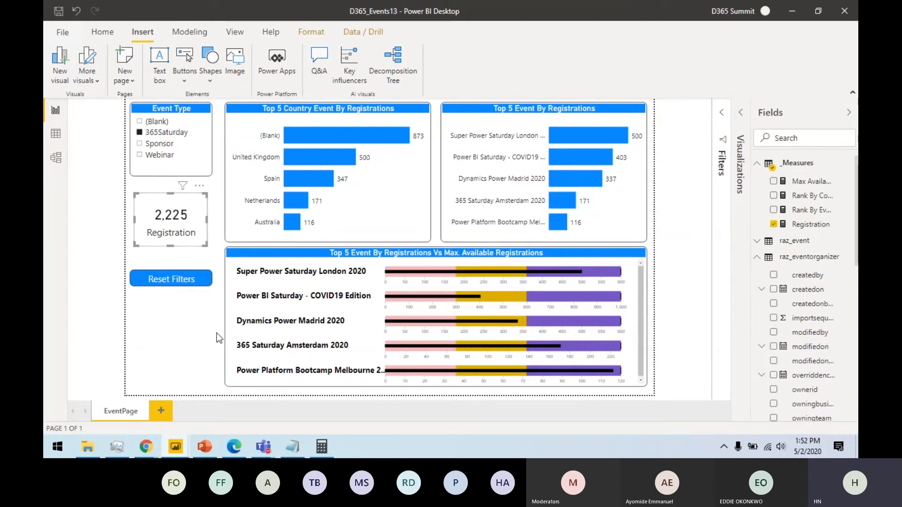
Step: Switch the page to Phone layout and place the Event Type slicer at the start of the canvas, stretched to full width
click(95, 35)
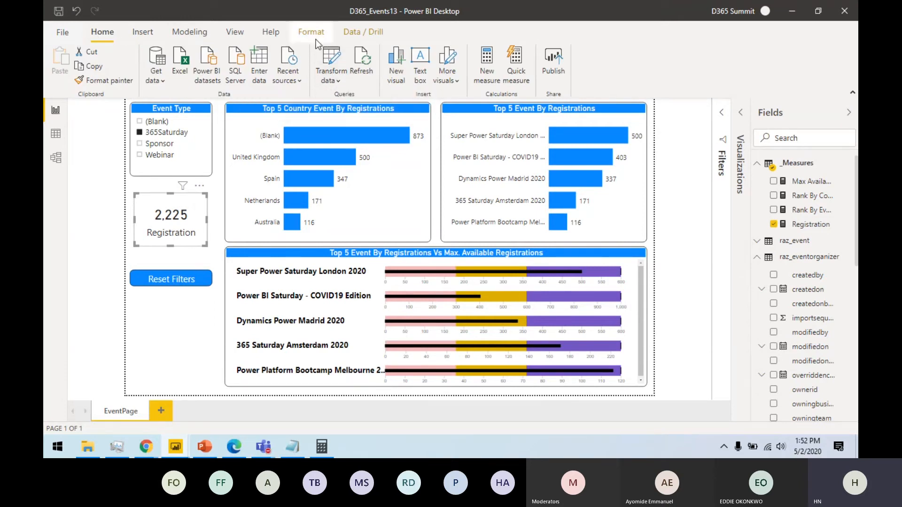
click(235, 32)
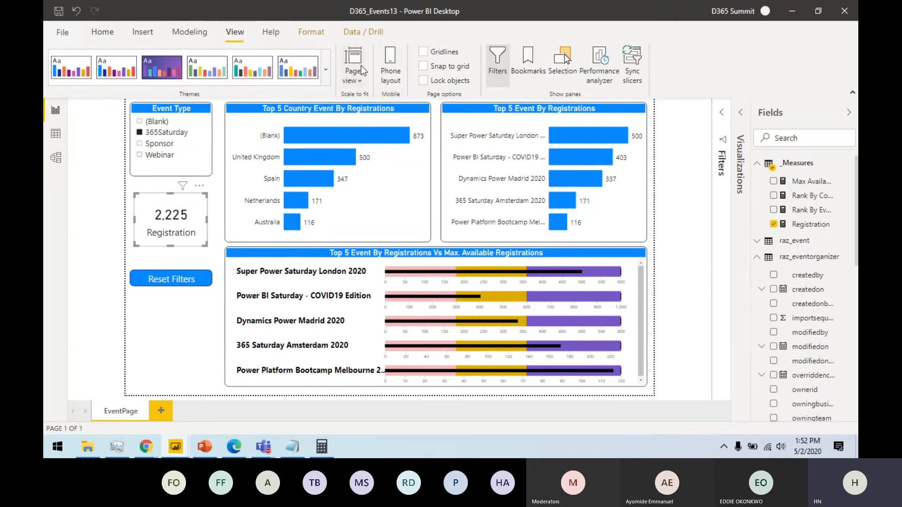
click(393, 67)
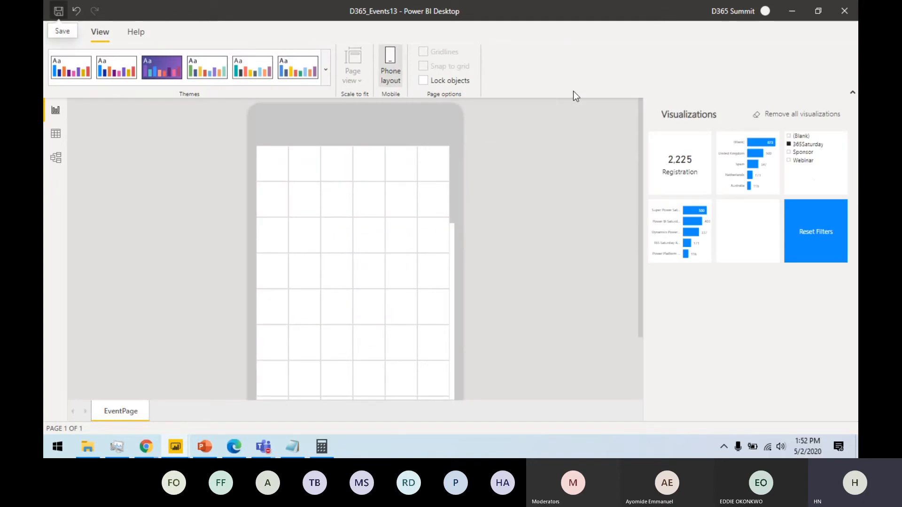
drag(799, 162, 288, 177)
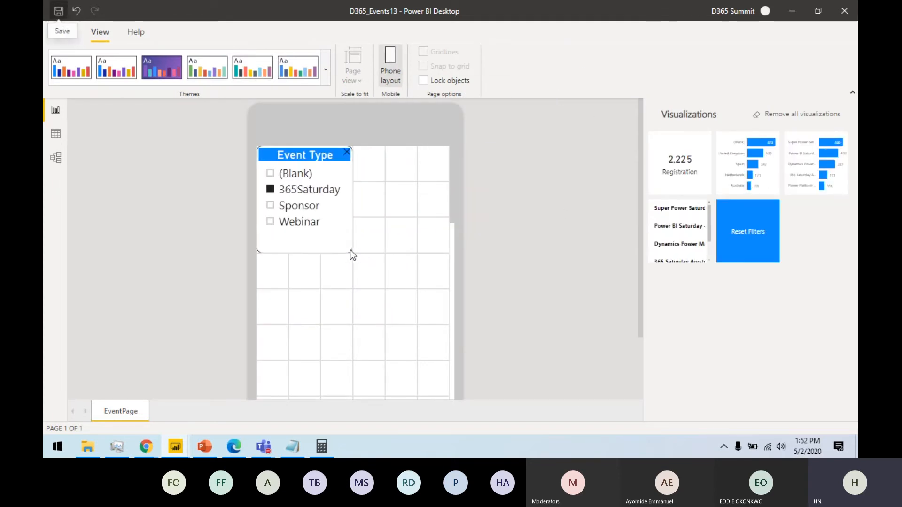
drag(351, 250, 335, 214)
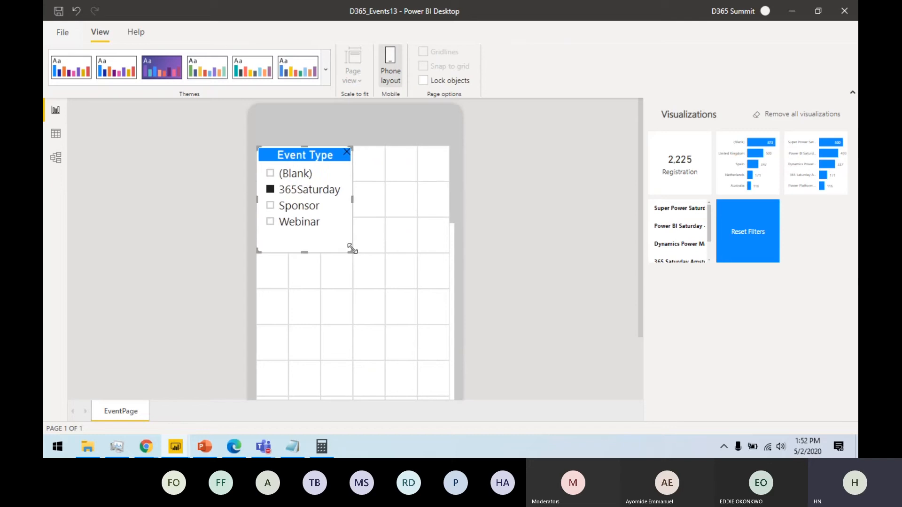
drag(352, 251, 450, 250)
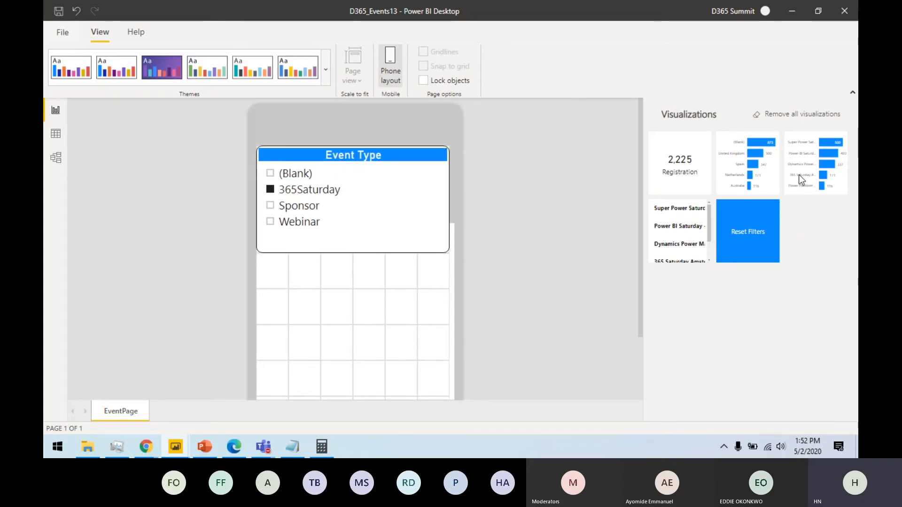
Step: Add the Top 5 Country Event and Top 5 Event charts below the slicer in the phone layout, both enlarged to full width
drag(765, 168, 312, 296)
scroll(337, 233, down, 3)
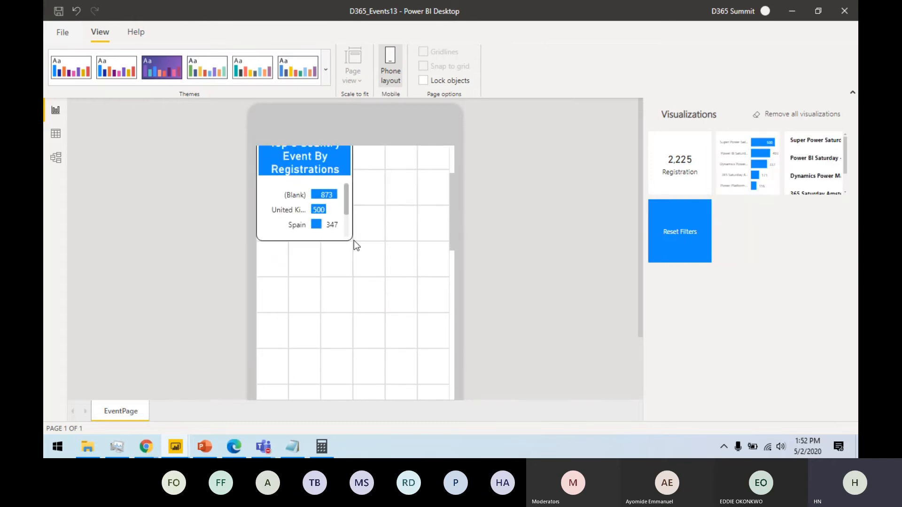
drag(350, 239, 453, 349)
drag(751, 169, 327, 398)
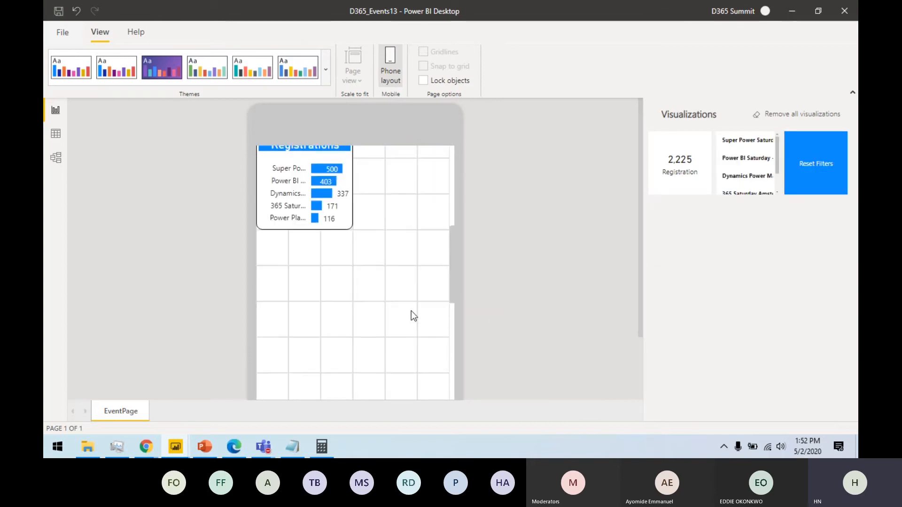
drag(351, 228, 450, 372)
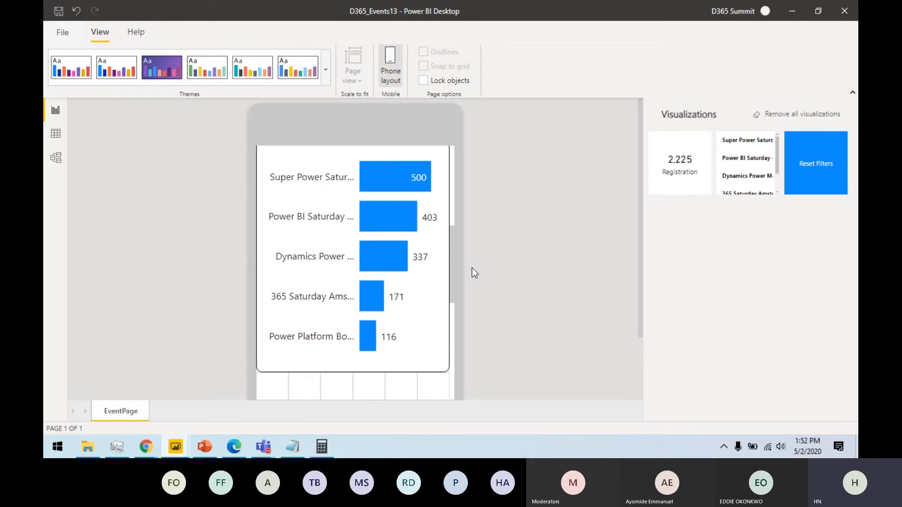
Step: Add the registrations versus max. available bullet chart under the other charts, enlarge it to full width, and exit Phone layout
scroll(399, 254, up, 2)
scroll(399, 254, down, 4)
drag(747, 162, 291, 298)
scroll(337, 328, up, 3)
scroll(337, 315, down, 5)
click(312, 261)
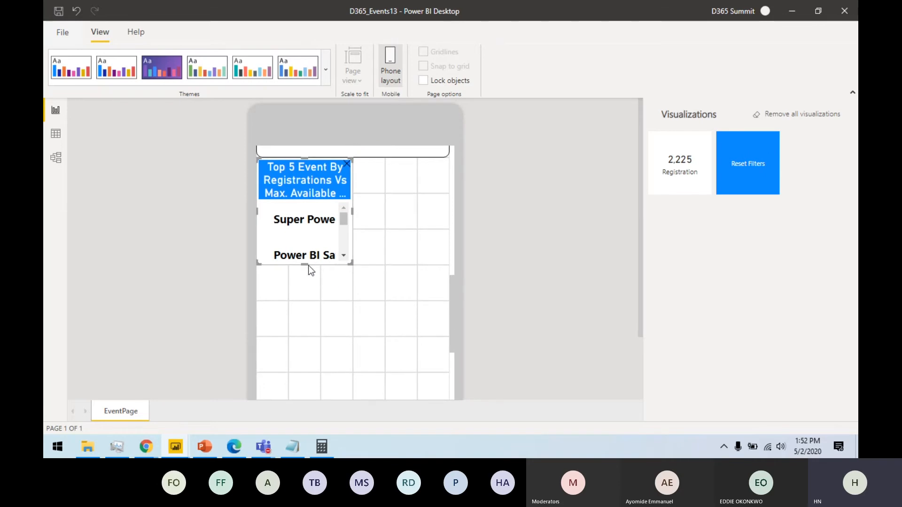
drag(306, 264, 327, 394)
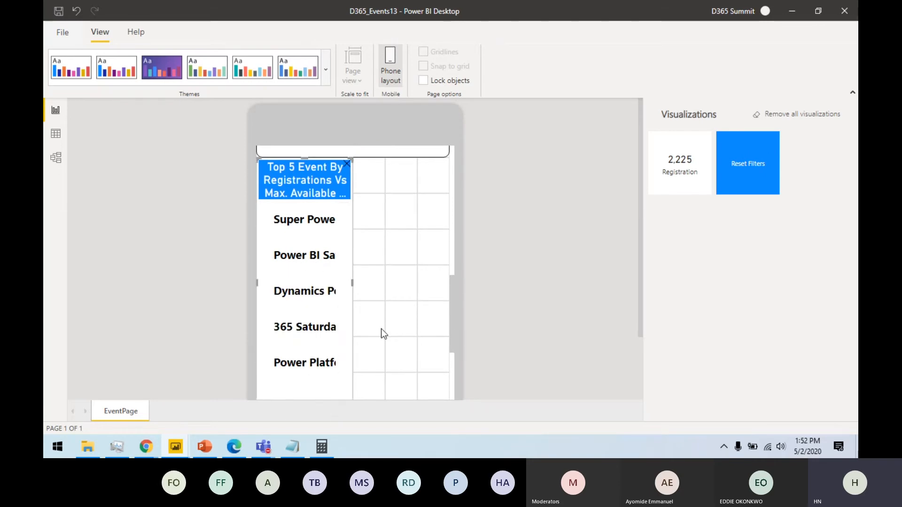
scroll(382, 332, down, 2)
drag(304, 289, 462, 281)
scroll(388, 280, up, 2)
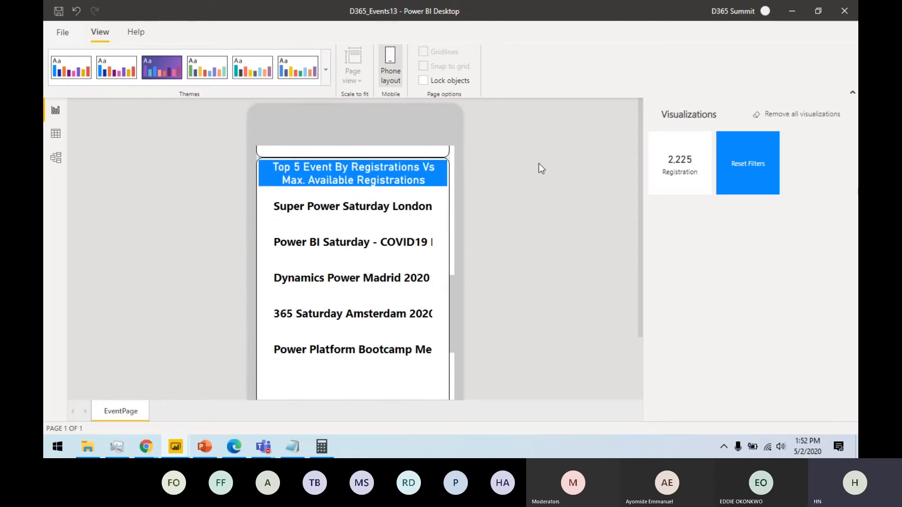
click(390, 66)
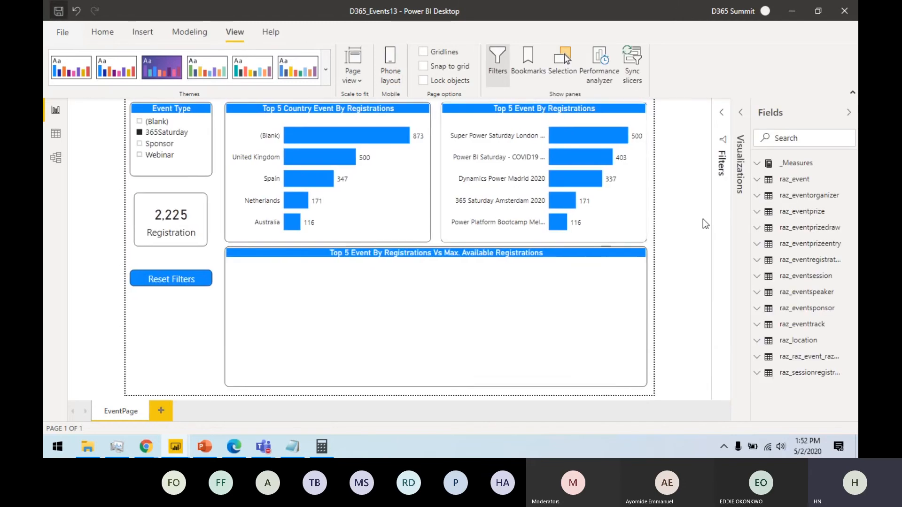
Step: Publish the D365_Events13 report to the PowerBISaturday workspace
click(102, 31)
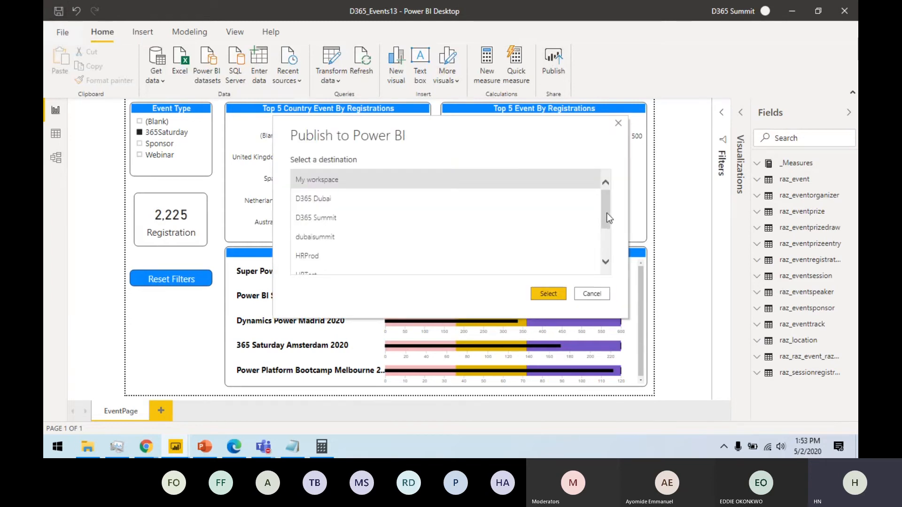
drag(606, 213, 605, 249)
click(301, 234)
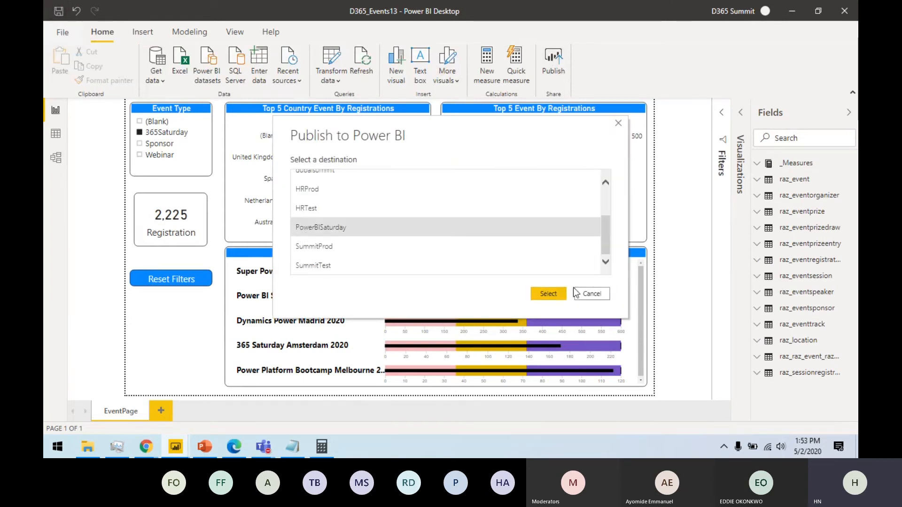
click(562, 296)
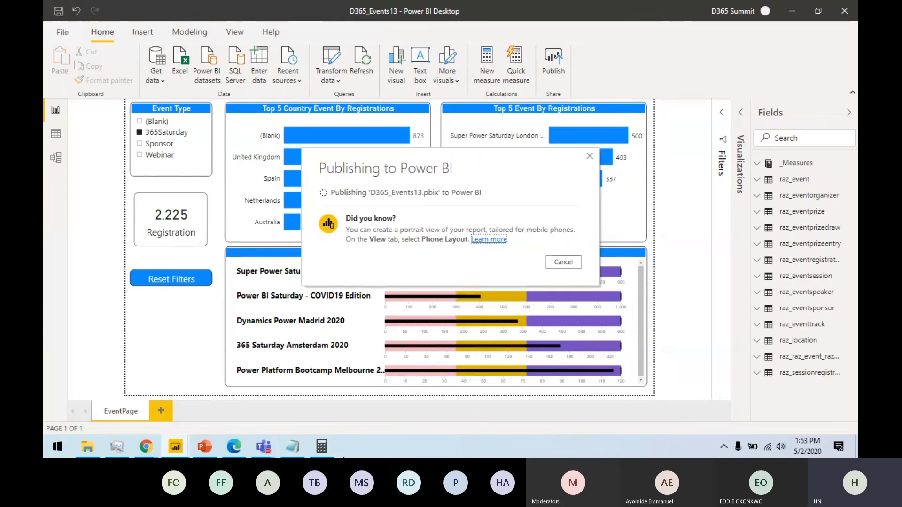
Step: Switch to the Power BI service in Edge, reload the PowerBISaturday workspace and look through its contents for the published report
click(234, 446)
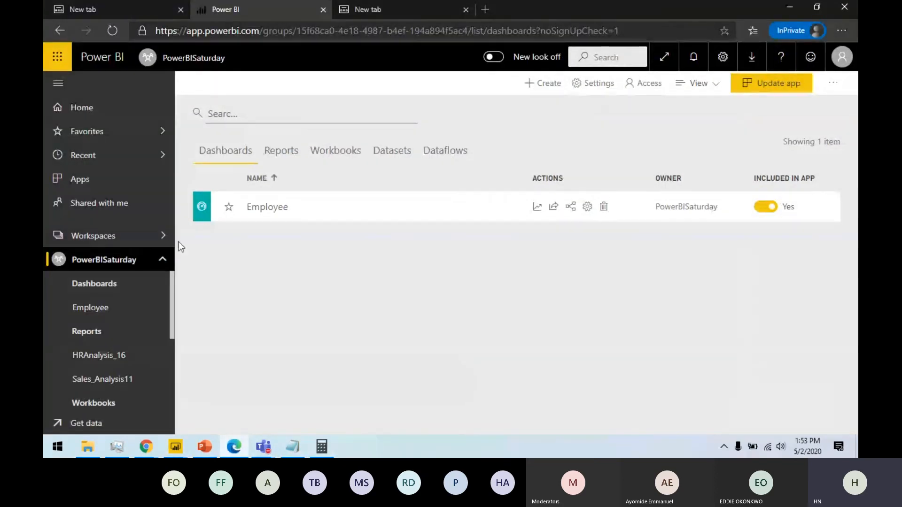
click(112, 30)
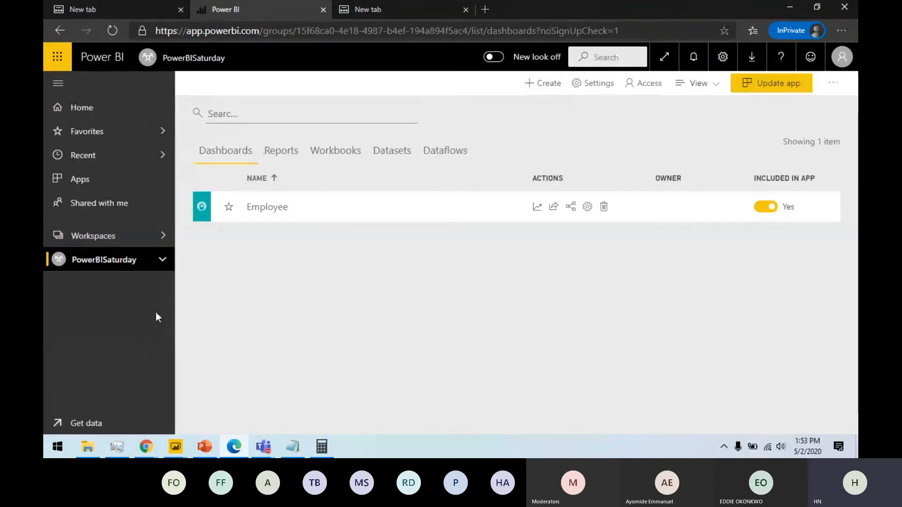
click(162, 259)
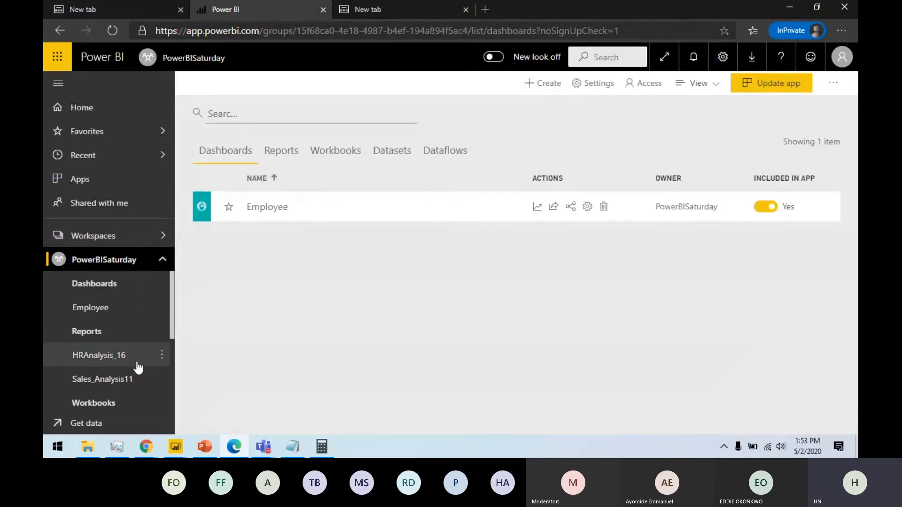
scroll(138, 368, down, 3)
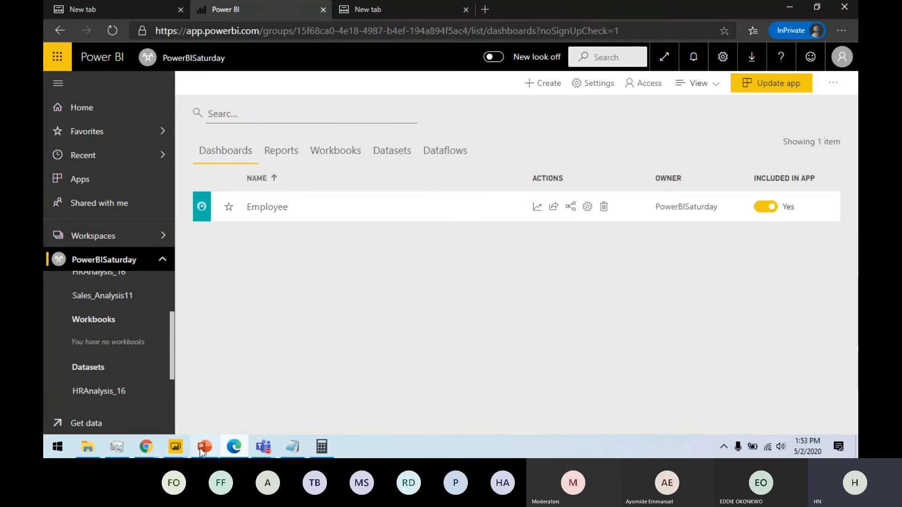
mouse_move(175, 446)
click(250, 413)
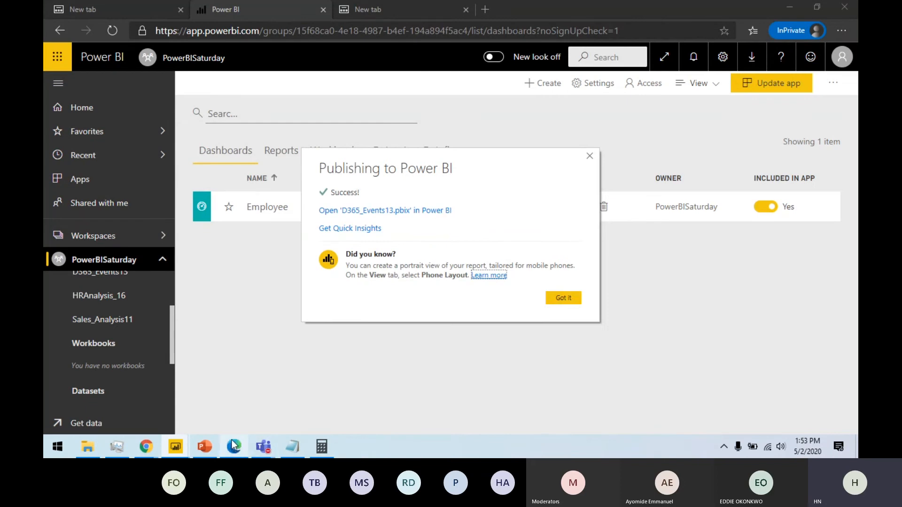
Step: Check the publishing status in Power BI Desktop, return to Edge and open the D365_Events13 report from the PowerBISaturday workspace
click(175, 446)
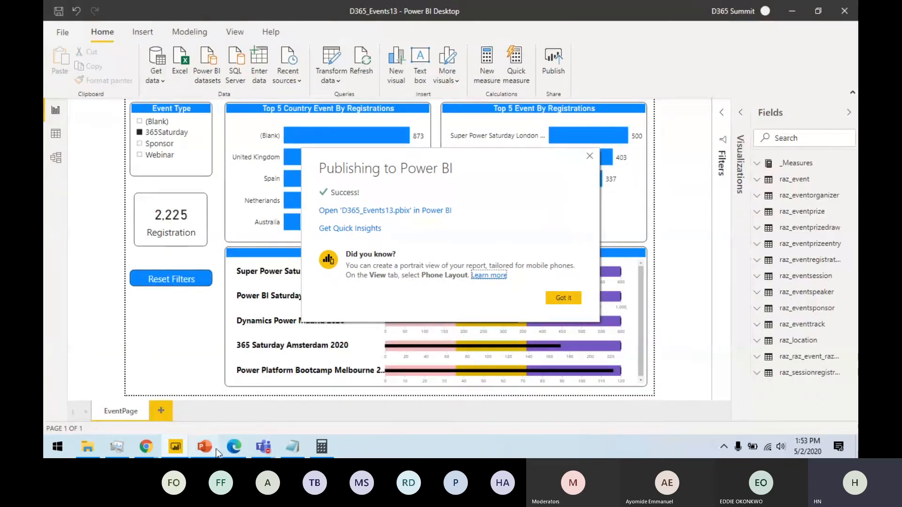
click(234, 449)
scroll(73, 346, down, 2)
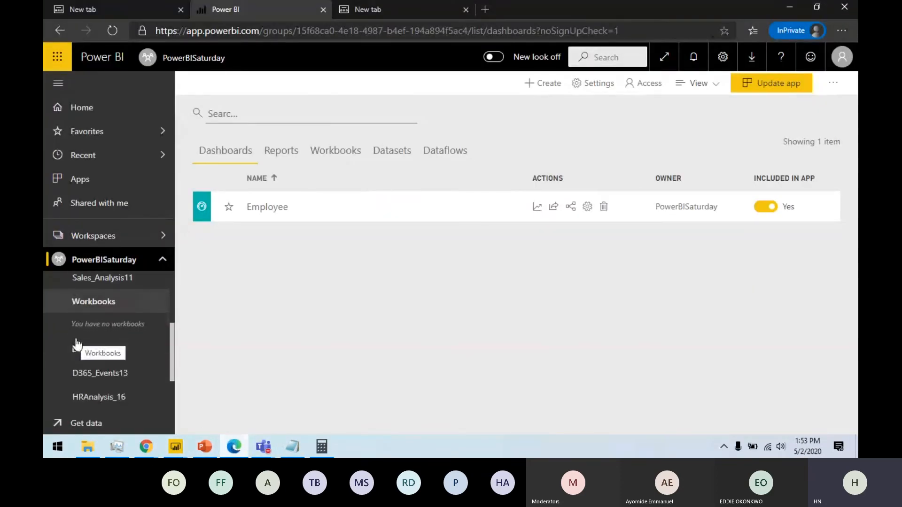
scroll(124, 373, up, 3)
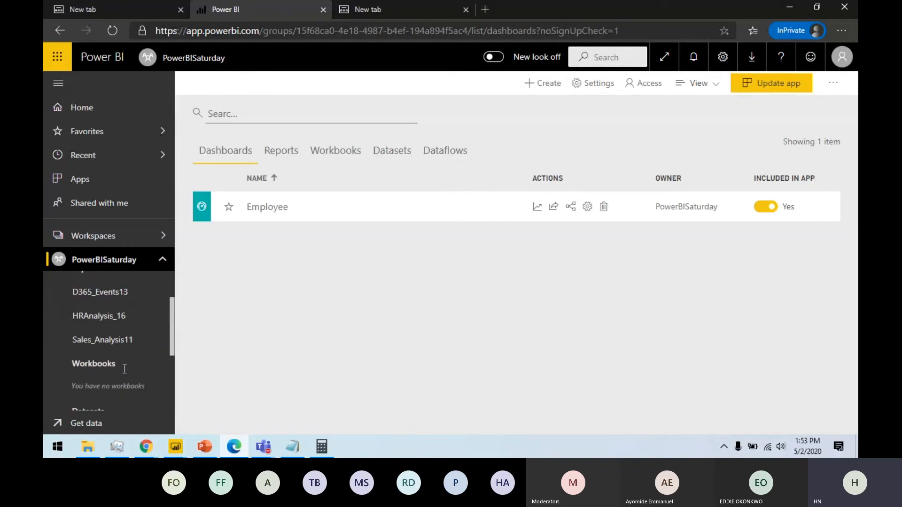
click(115, 293)
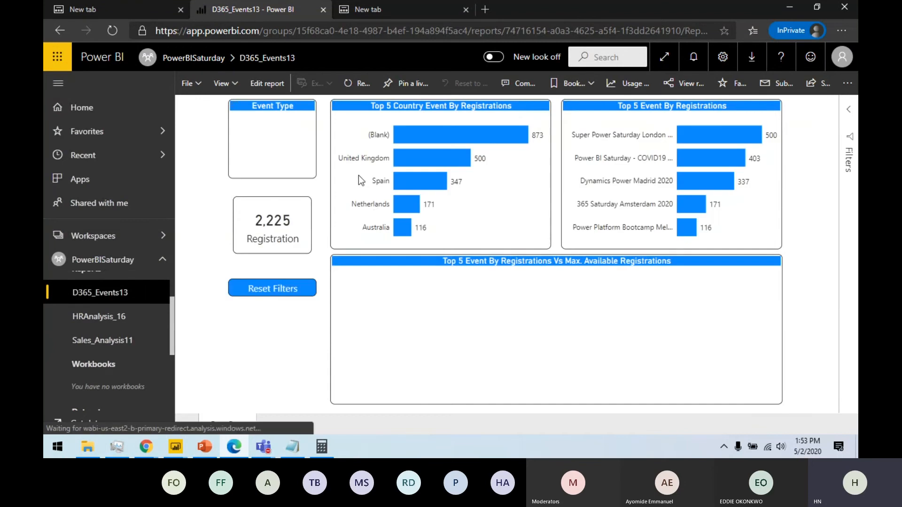
Step: Test the published report by filtering to the Sponsor event type and using the Reset Filters button
click(254, 143)
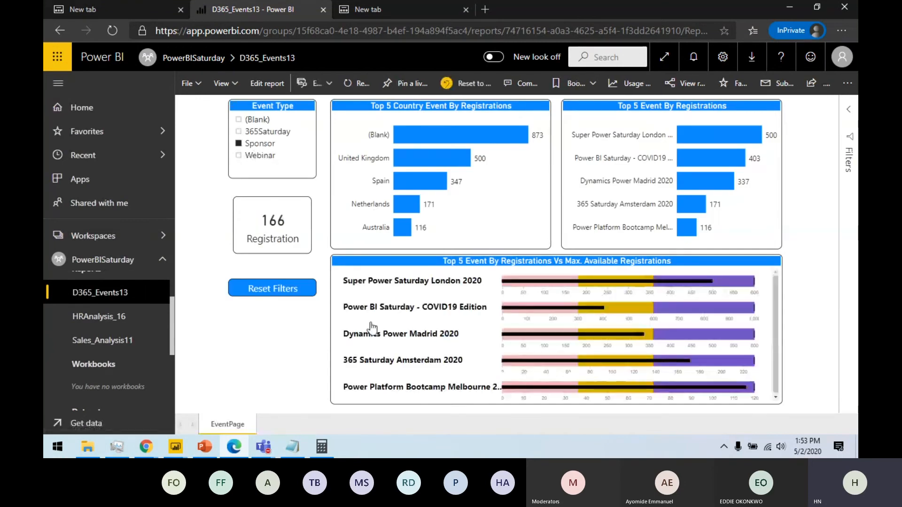
click(292, 290)
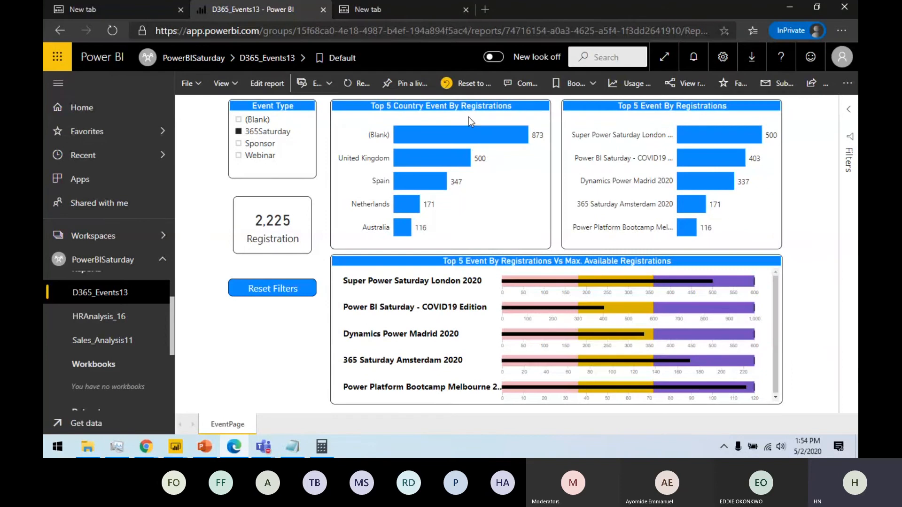
mouse_move(484, 143)
Step: Review the sharing options of the D365_Events13 report and close them without granting access
click(848, 88)
click(826, 86)
click(826, 86)
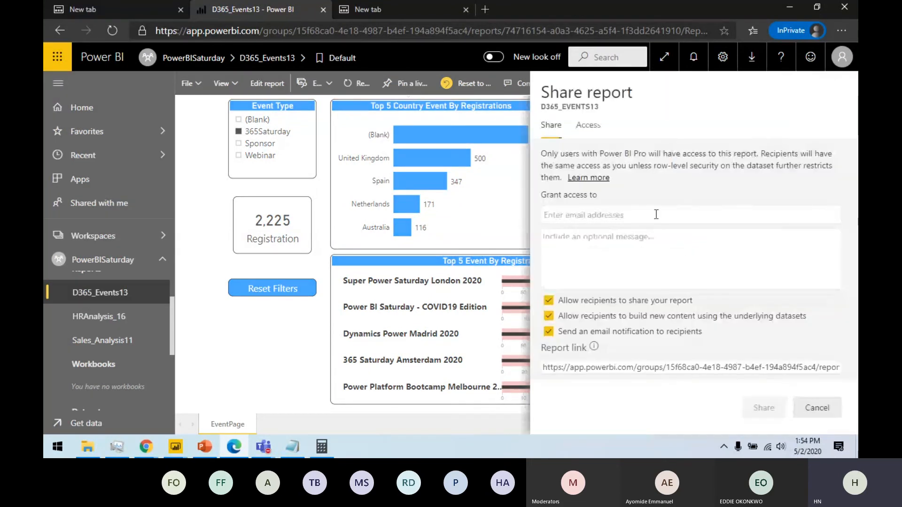
click(819, 407)
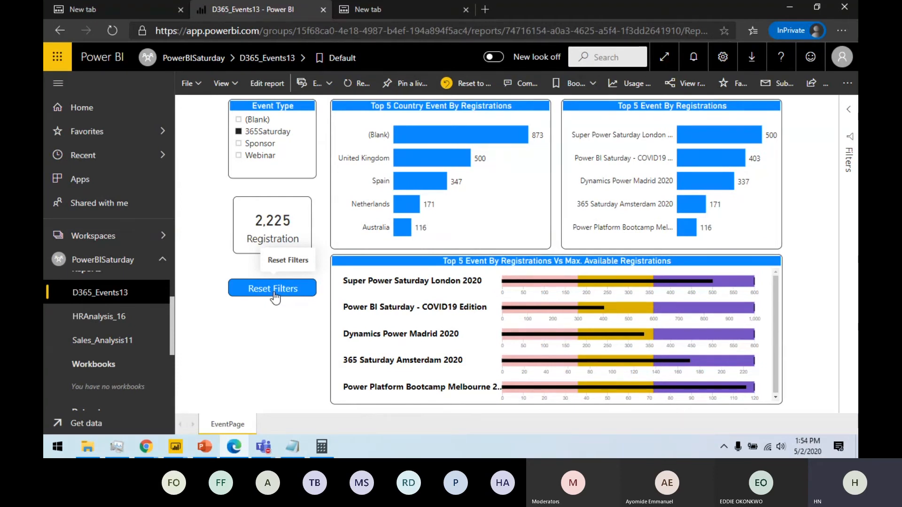
scroll(159, 335, up, 1)
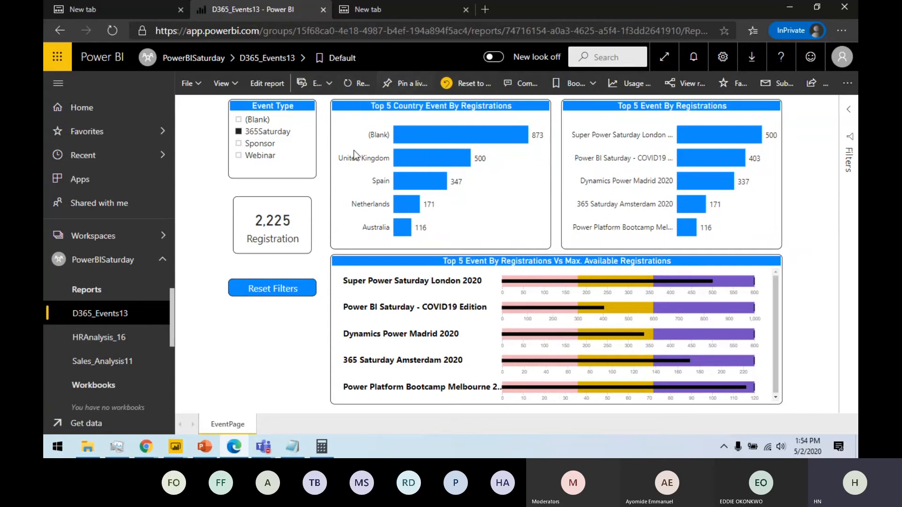
Step: Switch to the Teams meeting, mute the microphone and glance at the open Notepad file
click(263, 446)
click(252, 408)
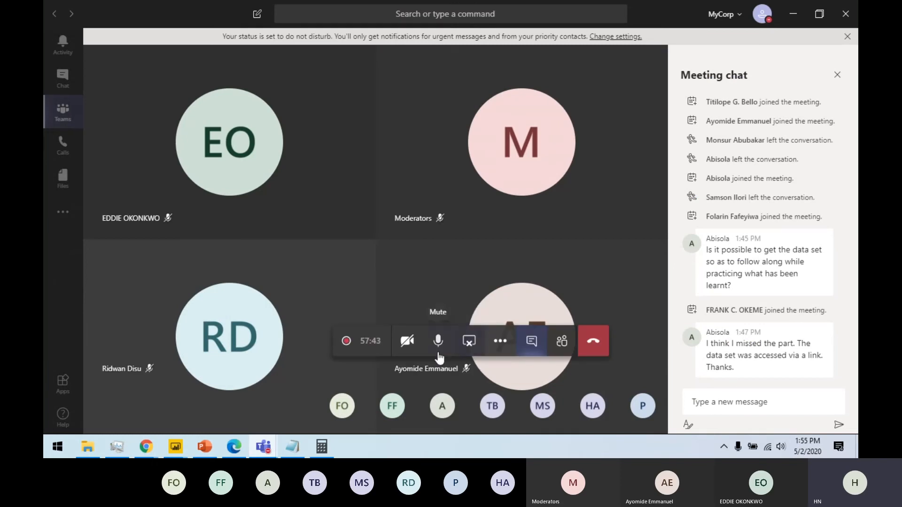
click(437, 347)
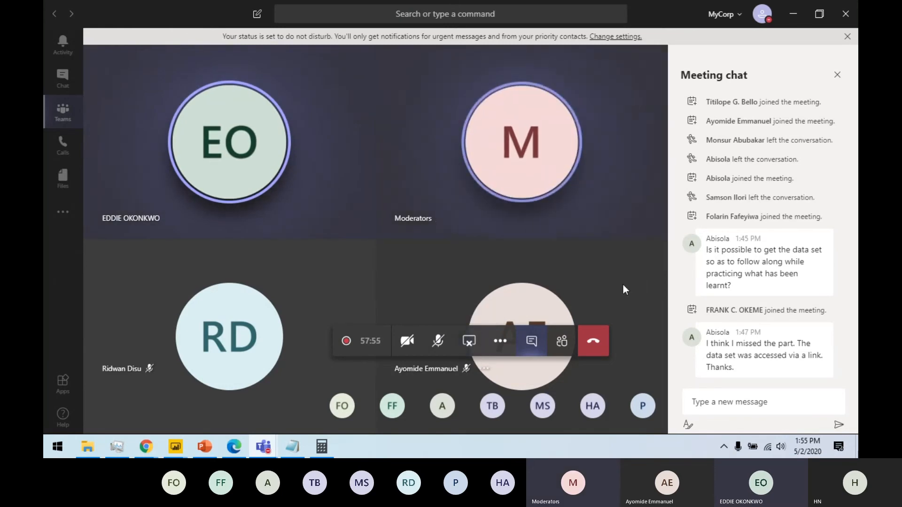
click(298, 446)
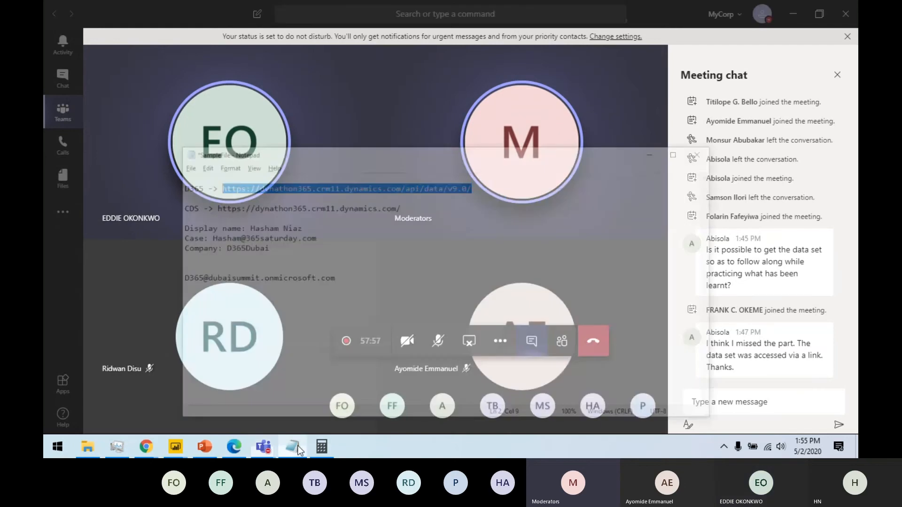
click(298, 446)
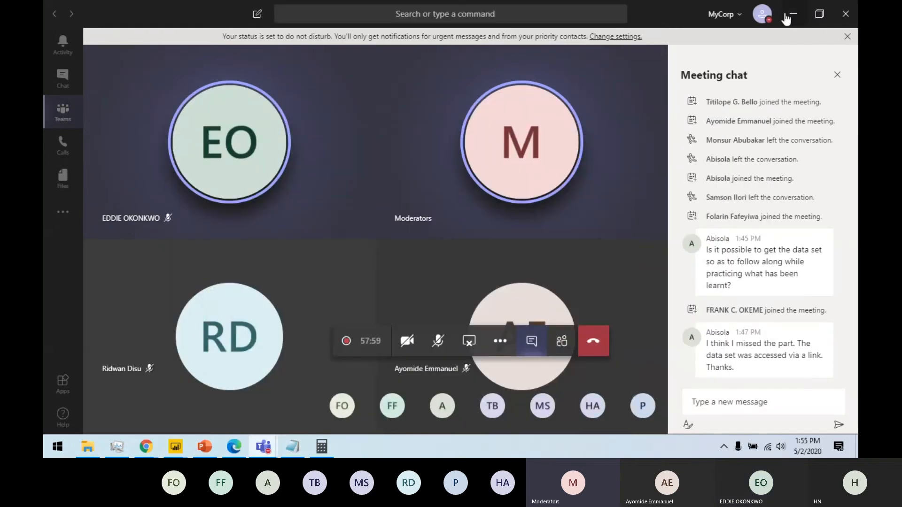
Step: Minimize the Teams window and set the computer's speaker volume to 100
click(792, 14)
click(781, 447)
drag(764, 418, 846, 420)
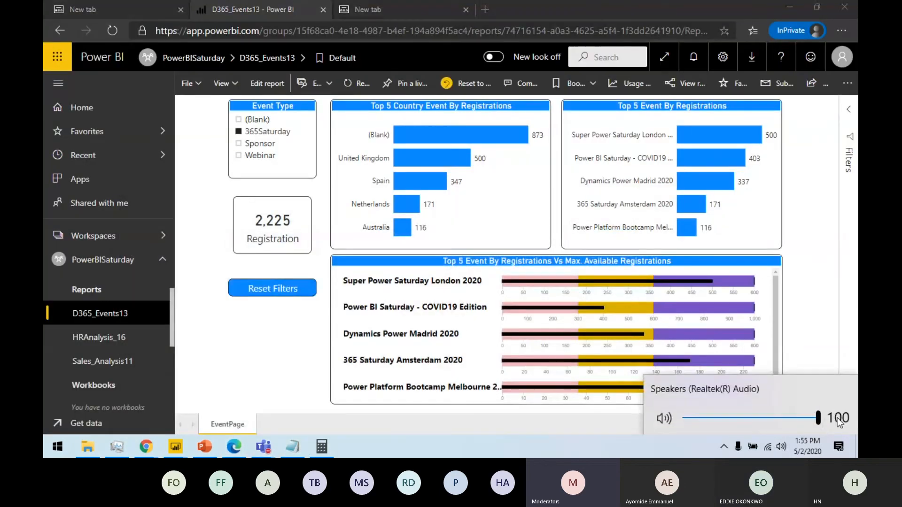
click(816, 205)
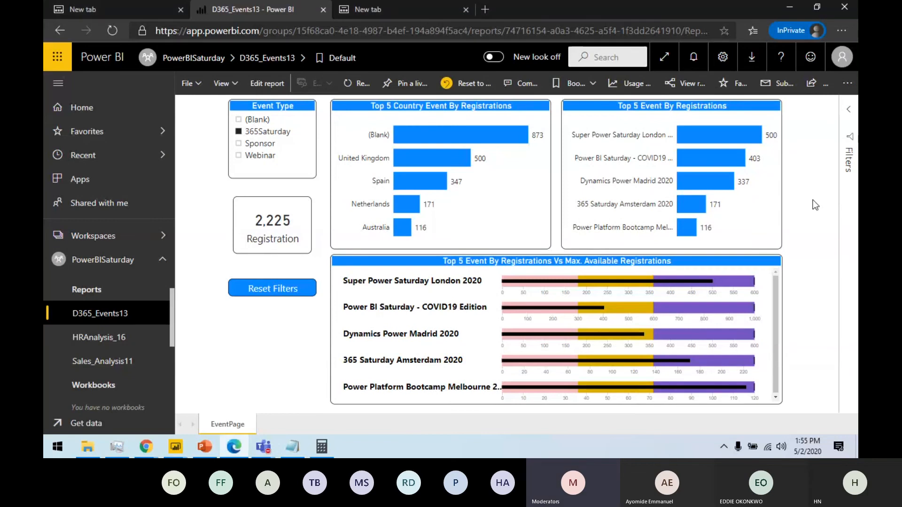
Step: Return to the Teams meeting window and unmute the microphone
mouse_move(263, 446)
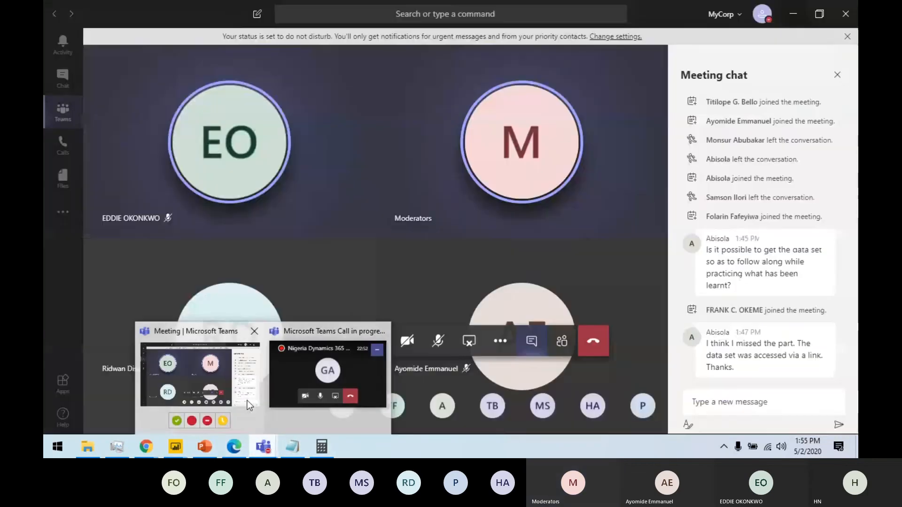
click(357, 416)
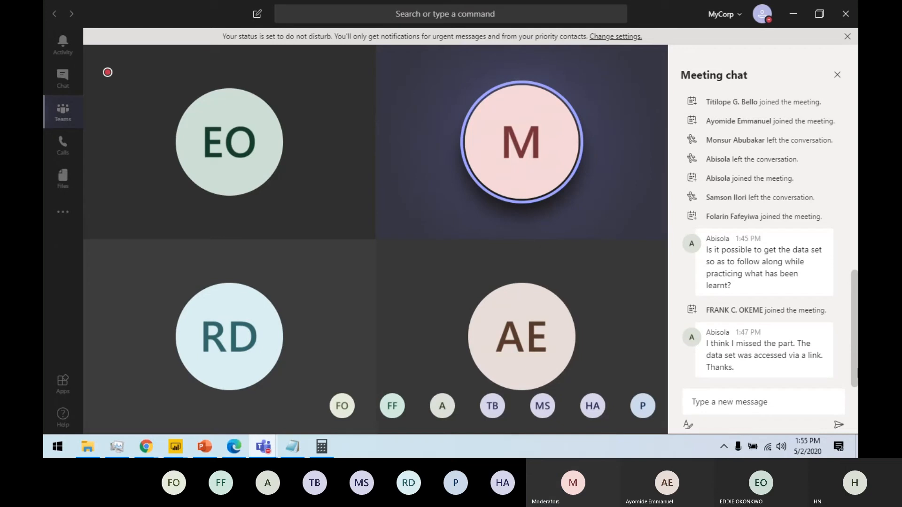
mouse_move(632, 333)
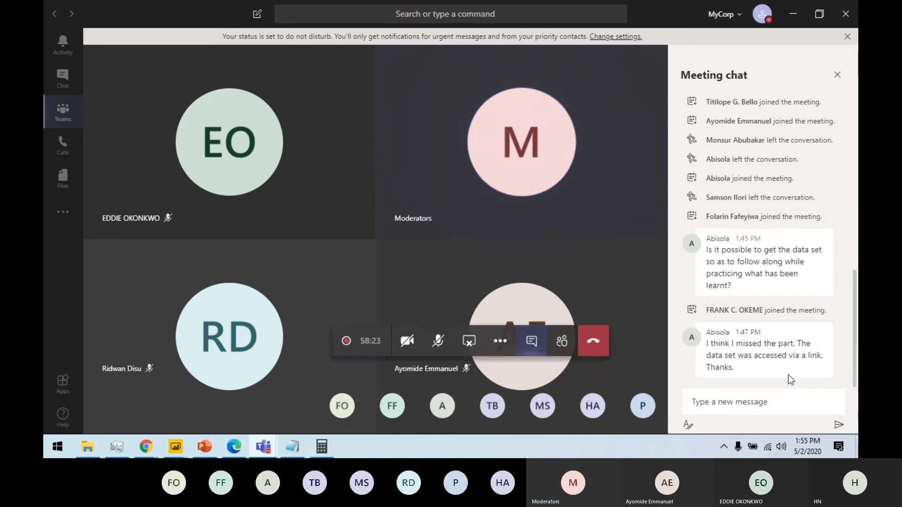
click(438, 341)
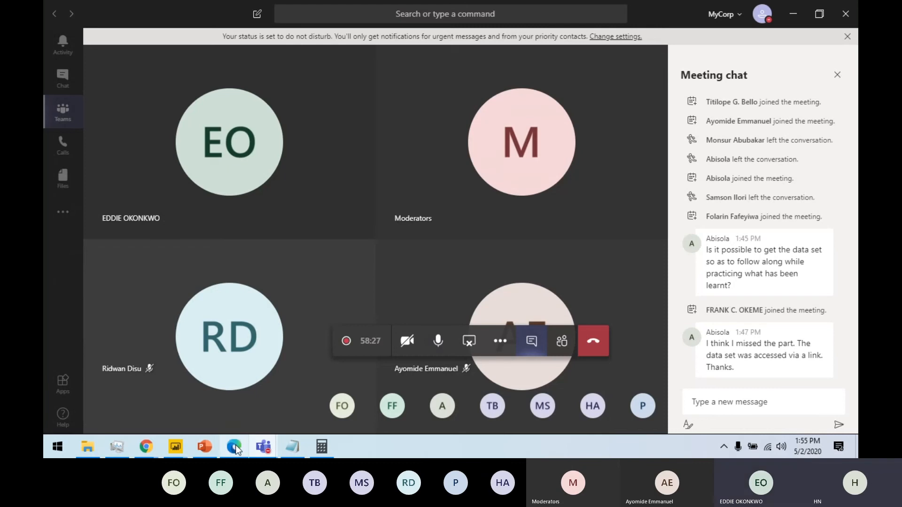
Step: Switch to Power BI Desktop and dismiss the Publishing to Power BI message
mouse_move(179, 452)
click(228, 427)
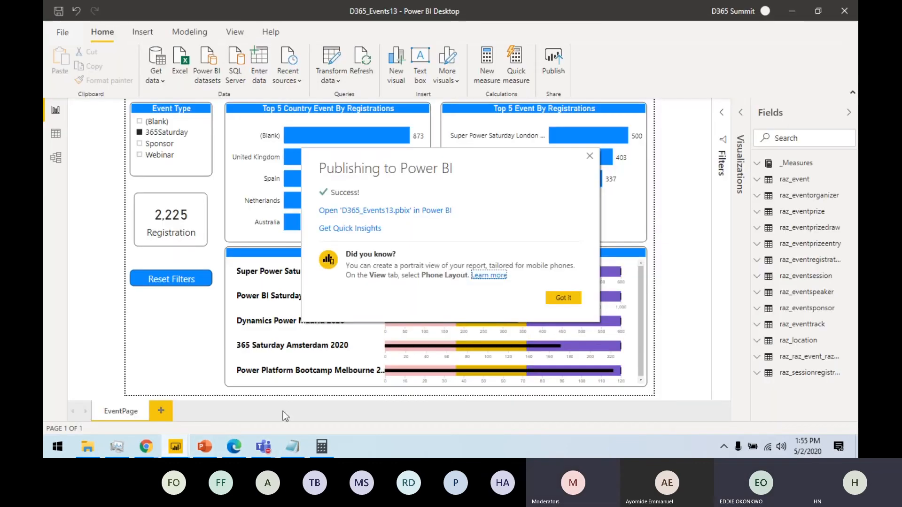
click(562, 299)
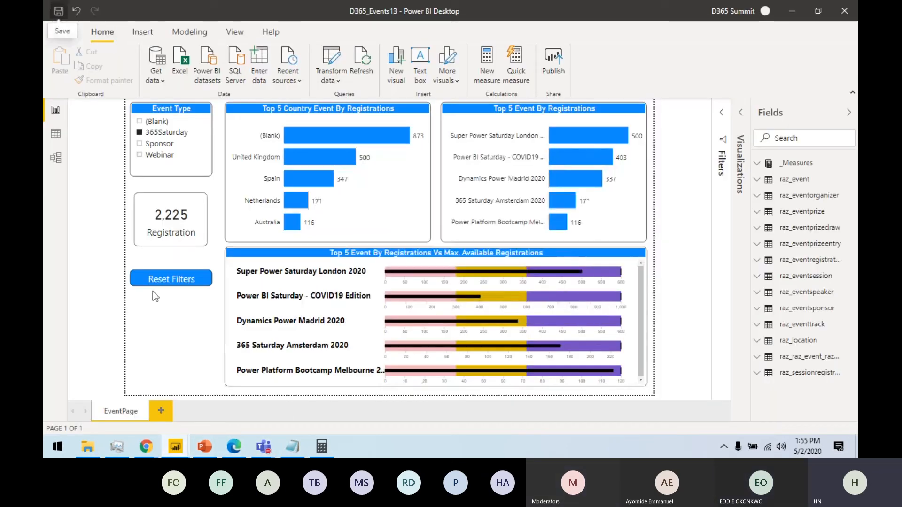
Step: Move the Reset Filters button, the Registration card and the Event Type slicer further down on the EventPage
drag(161, 290, 165, 350)
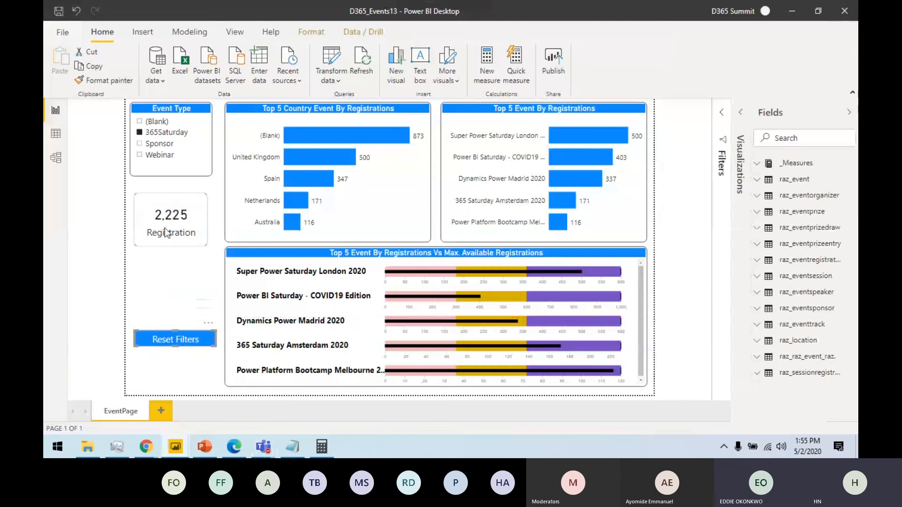
drag(163, 210, 165, 259)
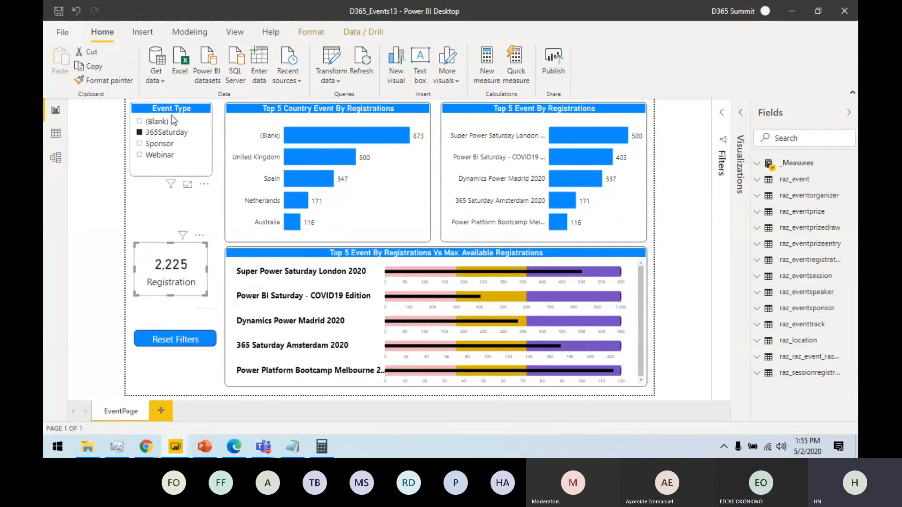
drag(171, 113, 176, 154)
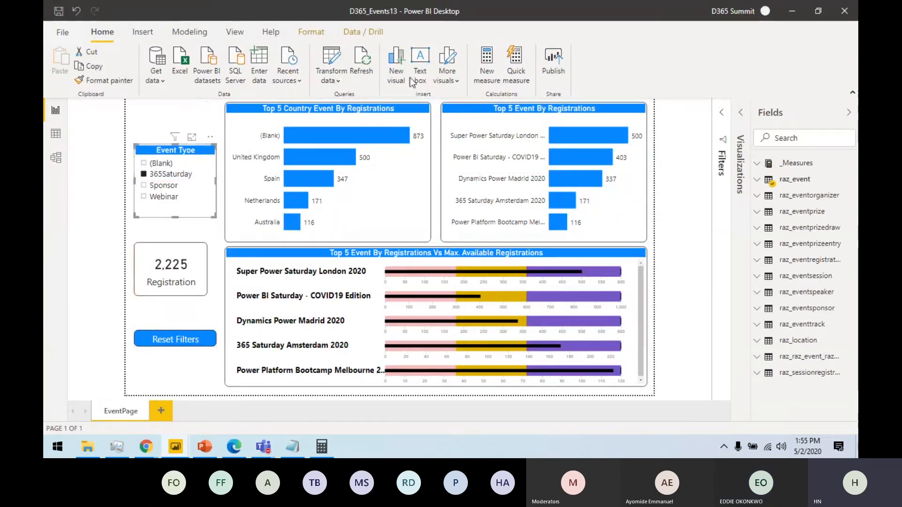
Step: Insert a rectangle shape and resize it to cover the whole column holding the Event Type slicer, Registration card and Reset Filters button
click(142, 32)
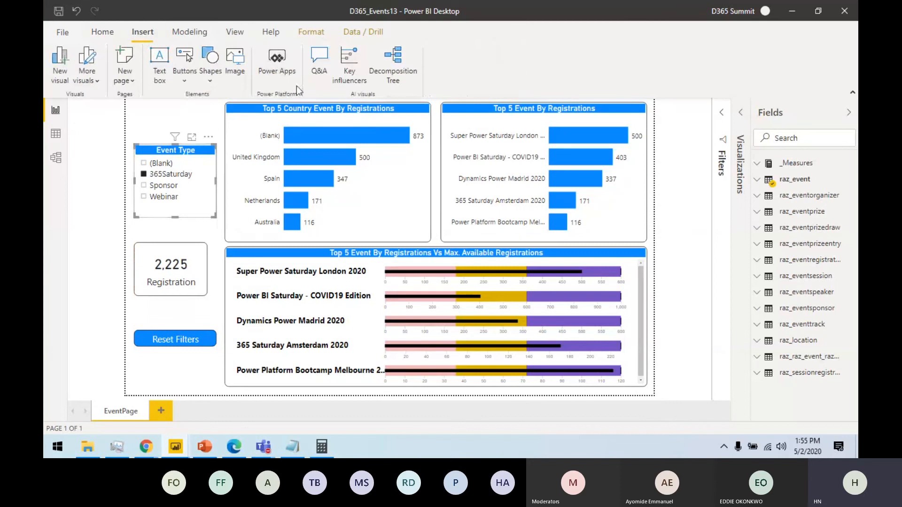
click(208, 79)
click(199, 84)
click(209, 79)
click(219, 99)
drag(239, 109, 168, 137)
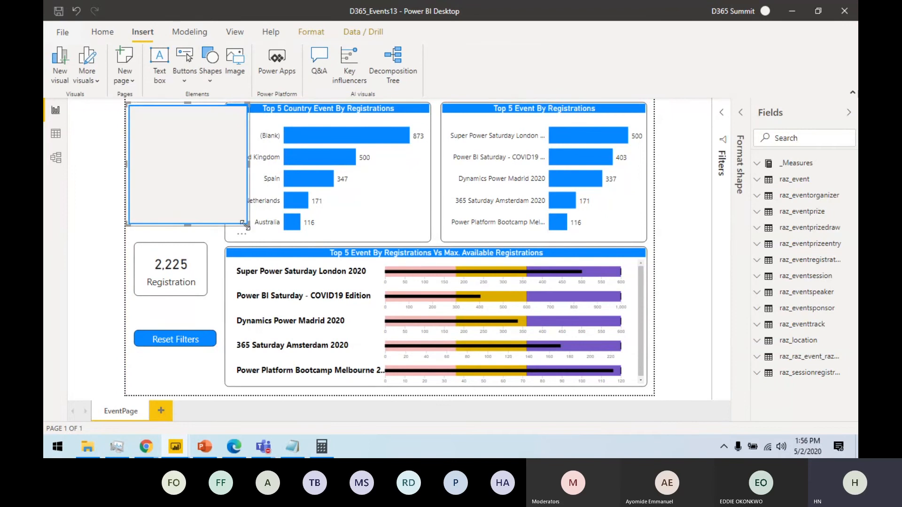
drag(246, 225, 221, 388)
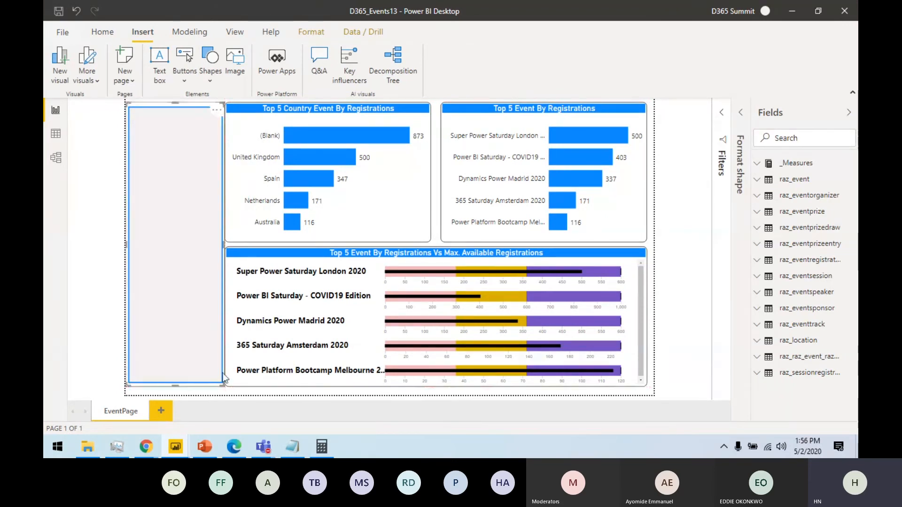
Step: Turn off the rectangle's visual header and its fill
click(739, 124)
click(723, 357)
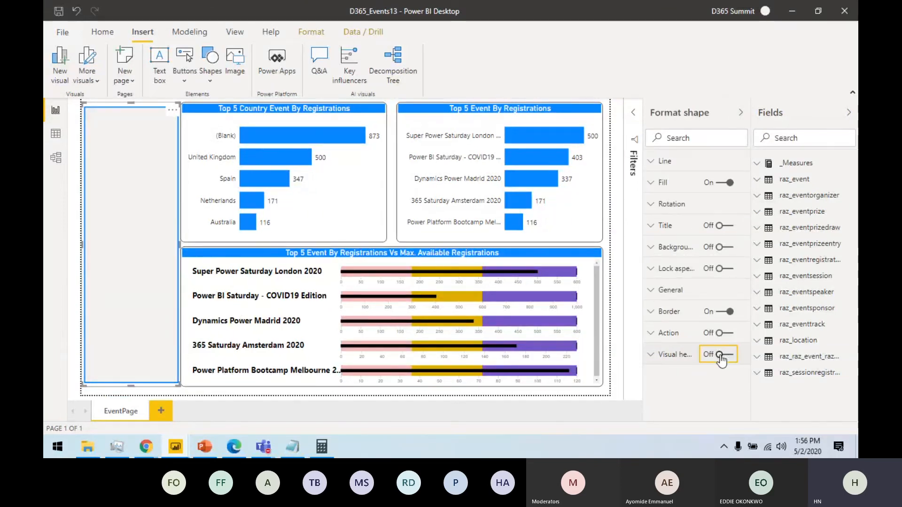
click(723, 184)
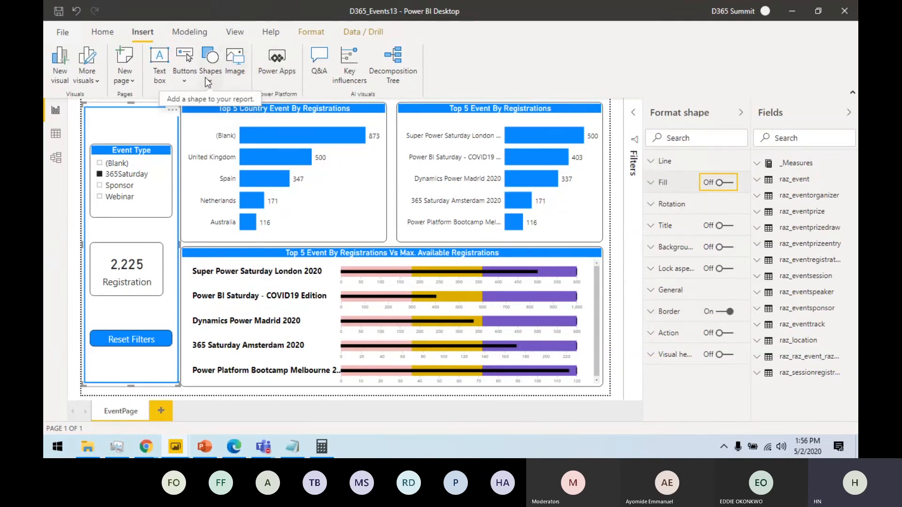
Step: Show the Selection pane and rename the shape as SlicerPaner
click(235, 37)
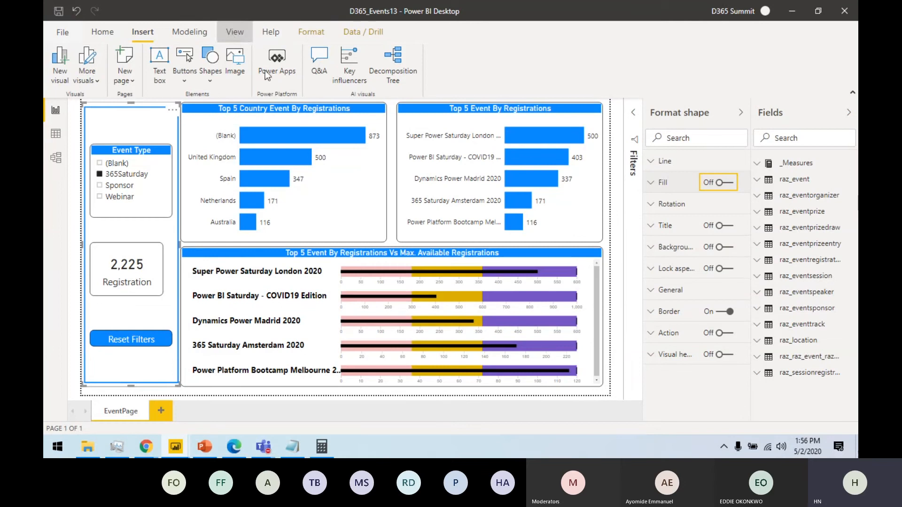
click(564, 62)
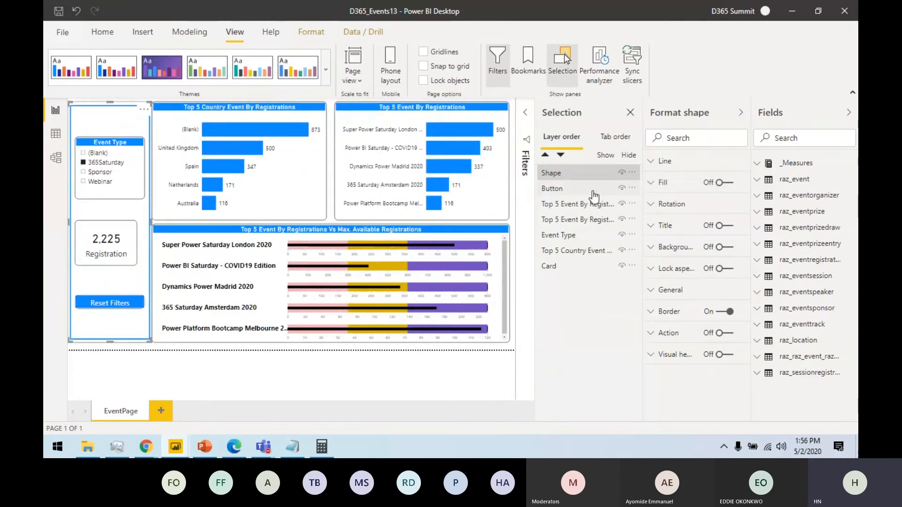
double_click(576, 172)
text(S)
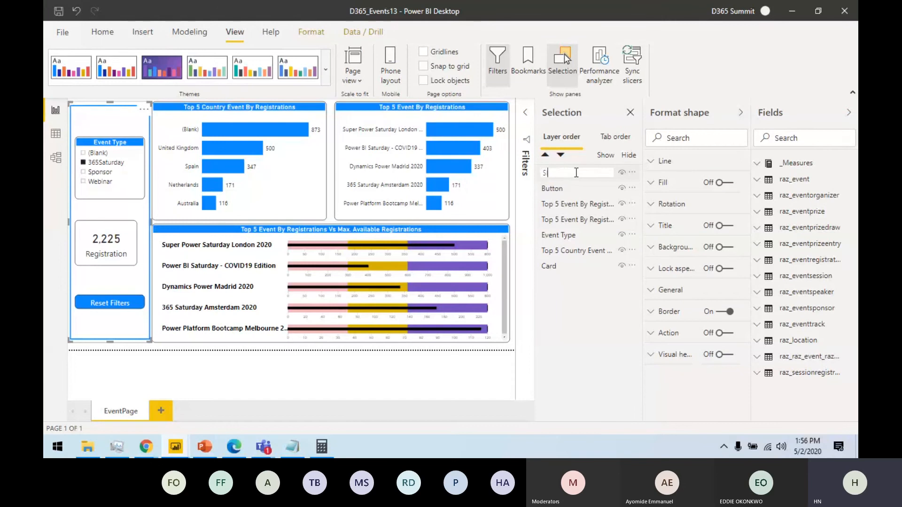
text(licerPaner)
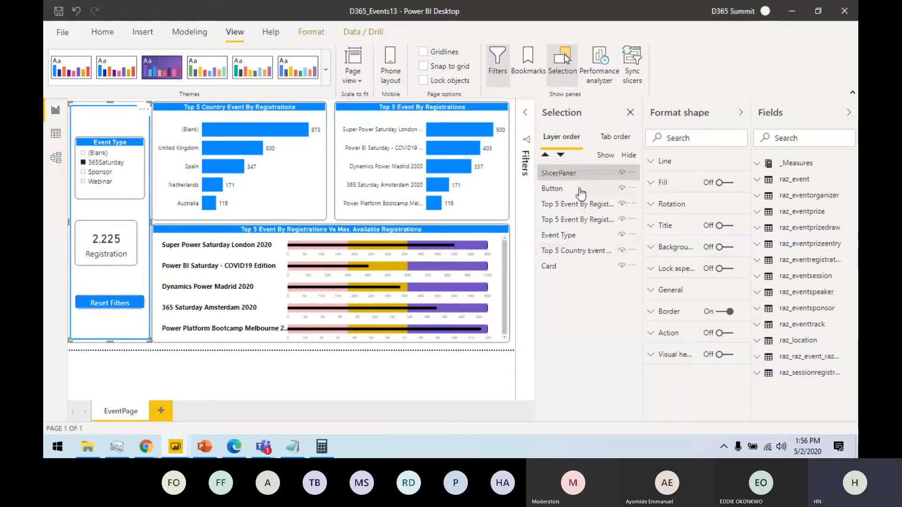
Step: Reorder the layers so that Event Type, Card and Button are all above SlicerPaner
drag(577, 188, 578, 173)
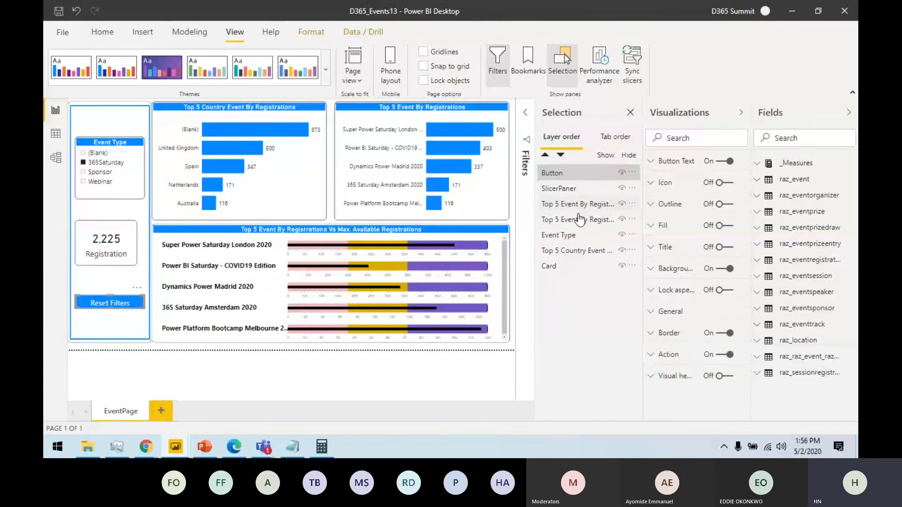
drag(568, 235, 573, 173)
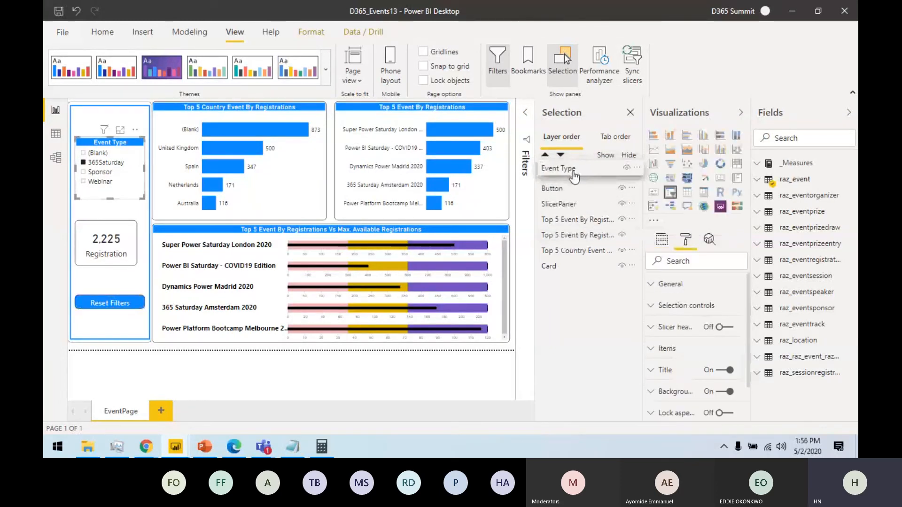
drag(566, 266, 569, 188)
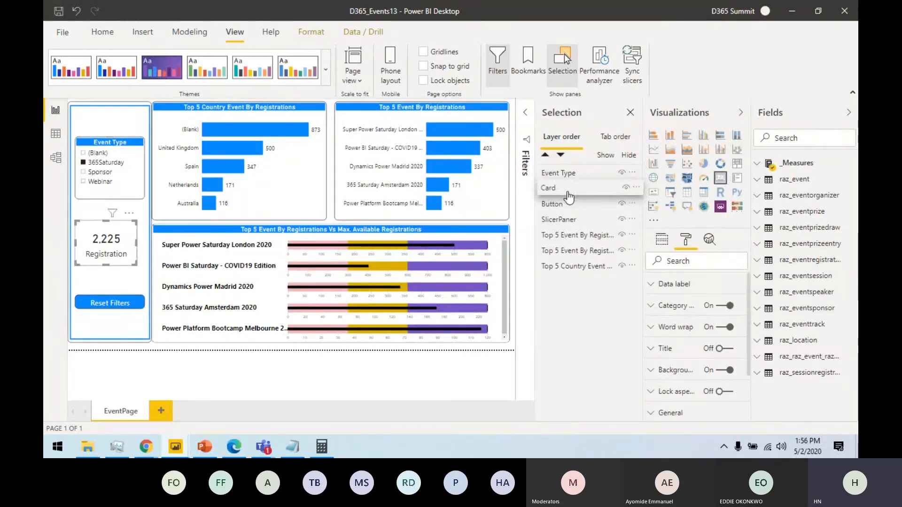
Step: Group the SlicerPaner shape, Button, Card and Event Type, and name the group SlicerPaner
click(573, 221)
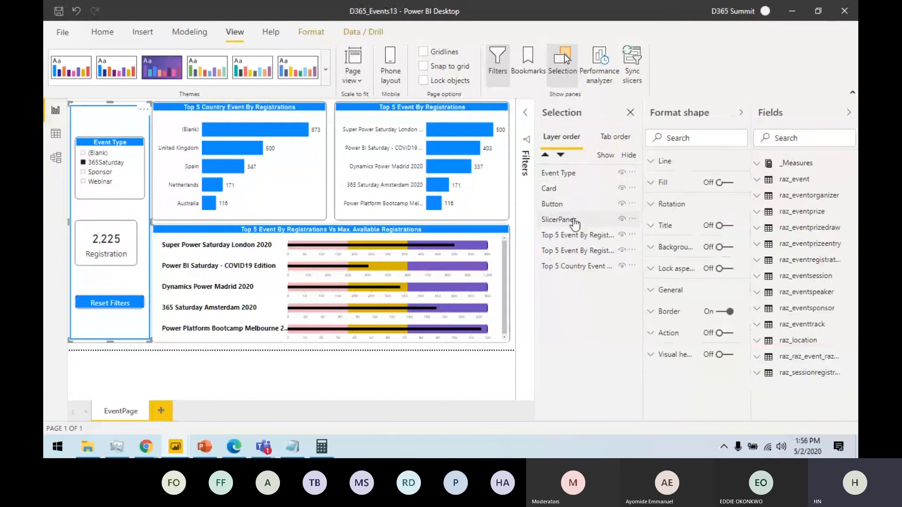
click(573, 222)
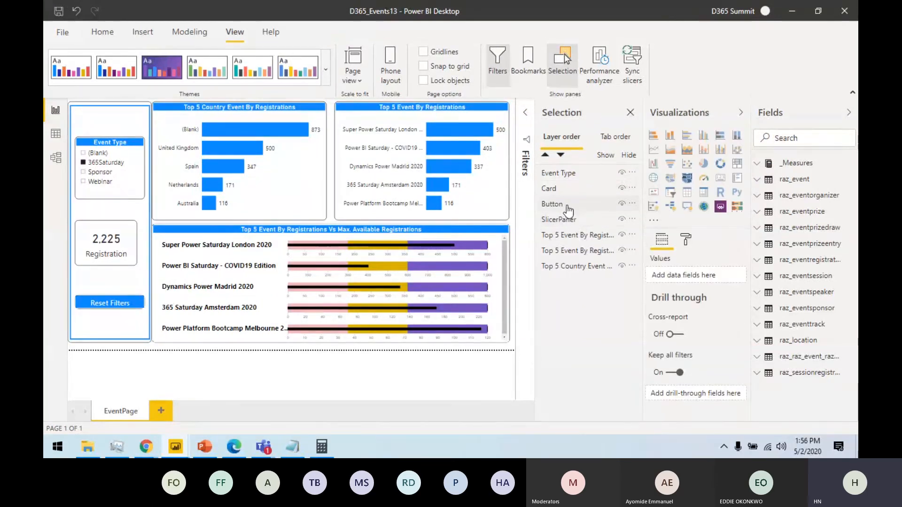
shift+click(566, 188)
shift+click(568, 174)
right_click(568, 178)
mouse_move(639, 177)
click(696, 182)
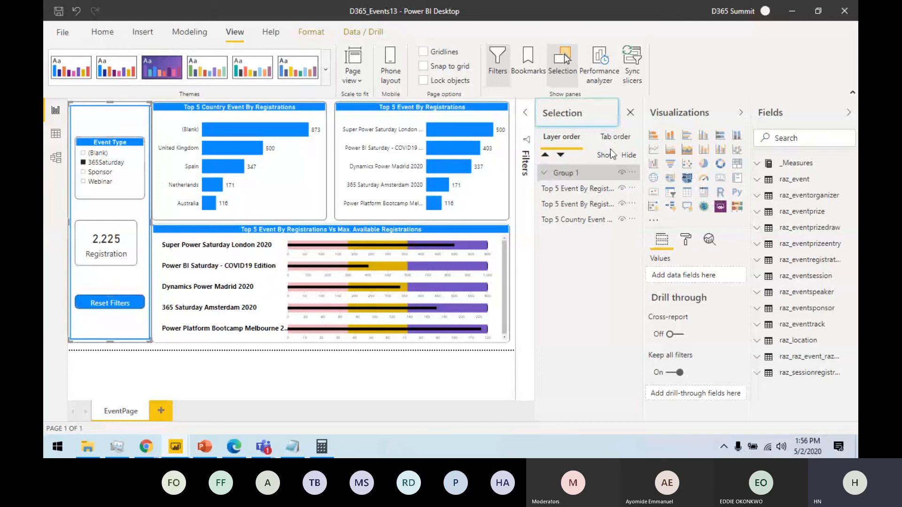
double_click(590, 172)
text(SlicerPaner)
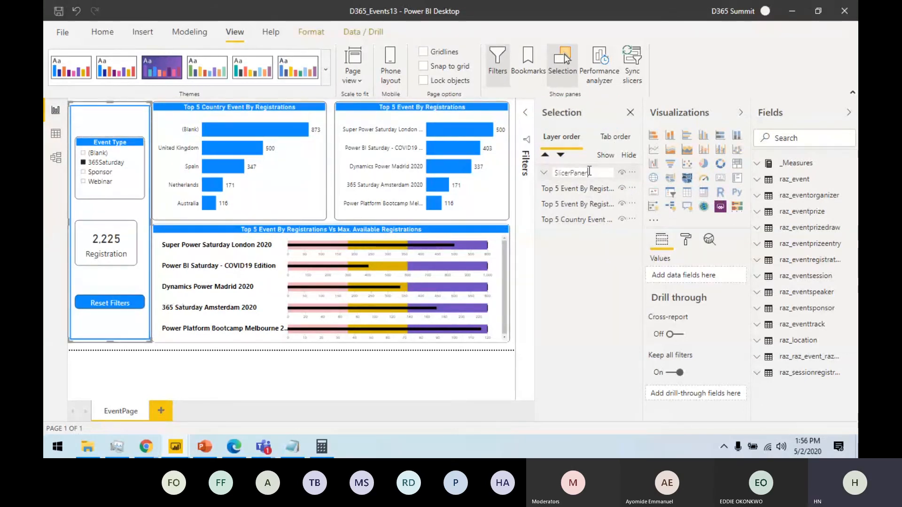
key(Return)
Step: Test the SlicerPaner group by hiding and showing it, then save the report and close the Selection pane
click(622, 173)
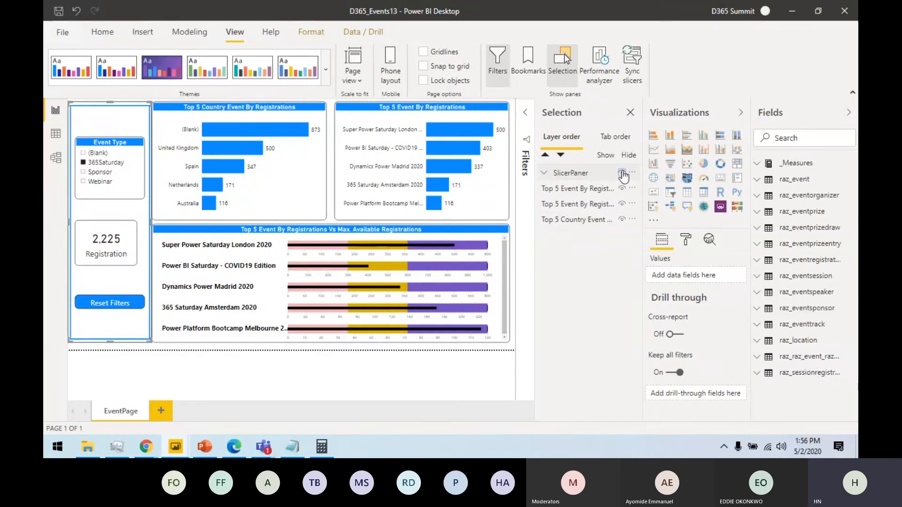
click(623, 174)
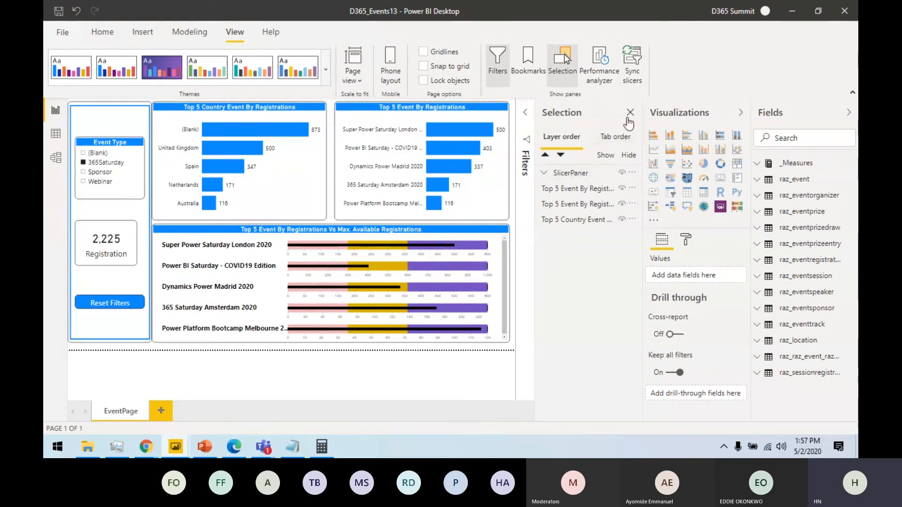
click(58, 11)
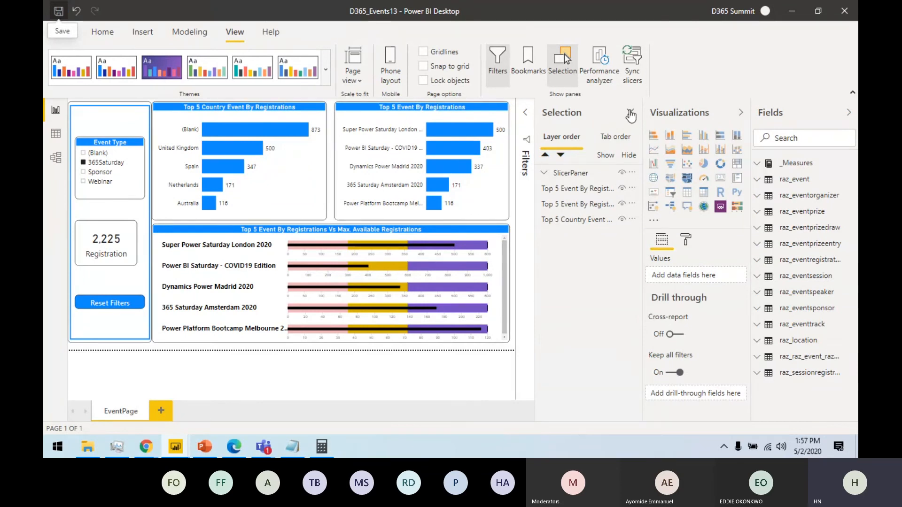
click(630, 112)
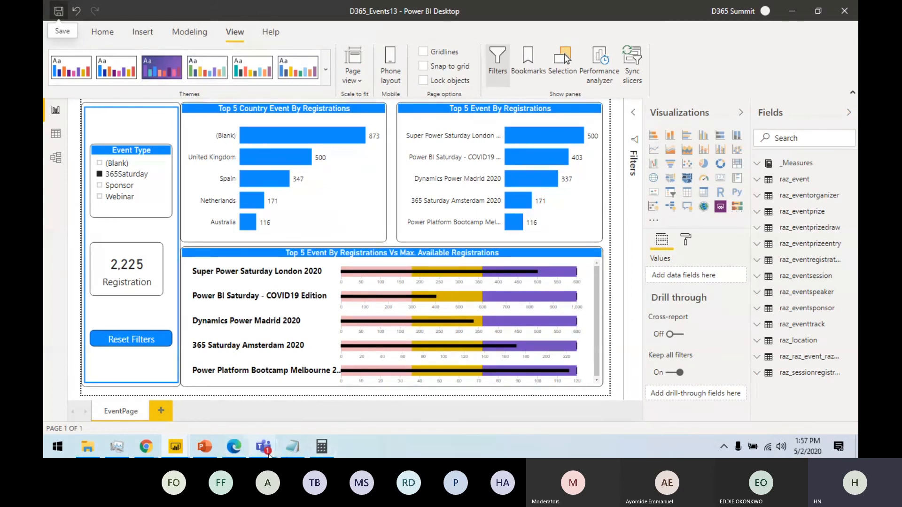
Step: Switch to the Teams meeting window and stop sharing the screen
mouse_move(266, 448)
click(245, 401)
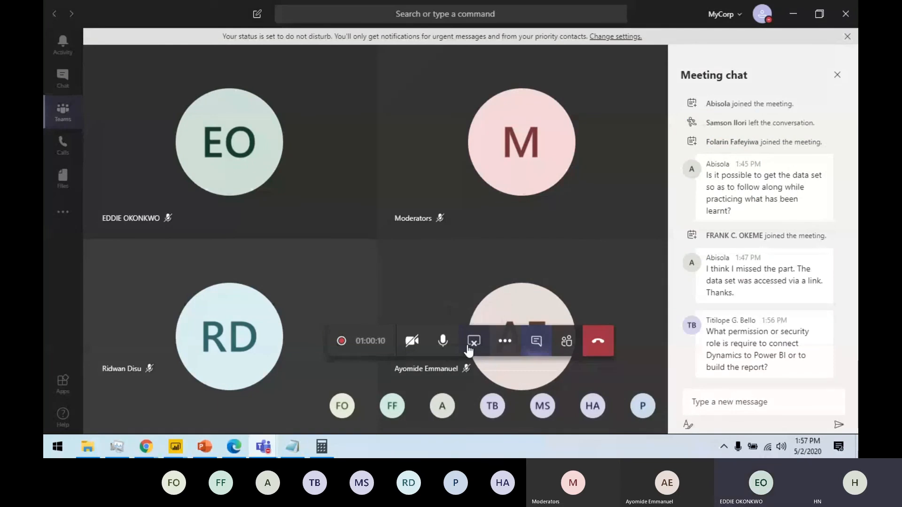
click(469, 348)
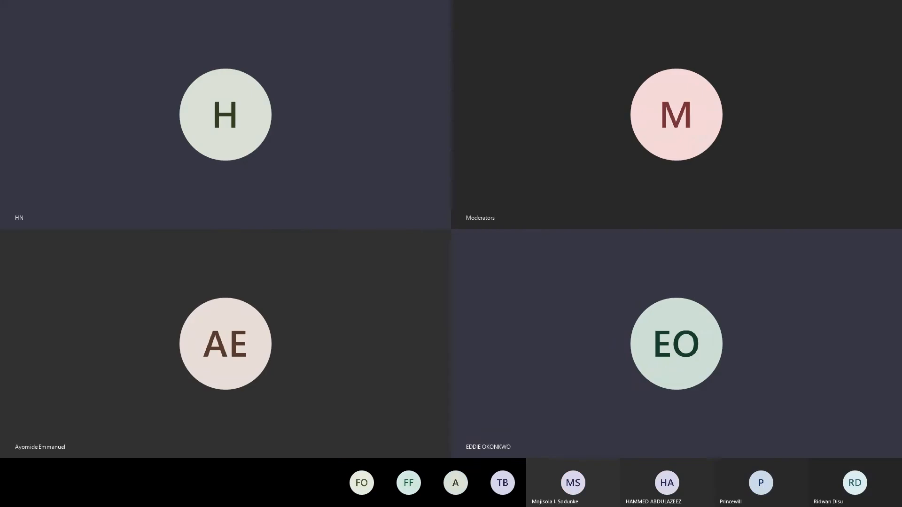